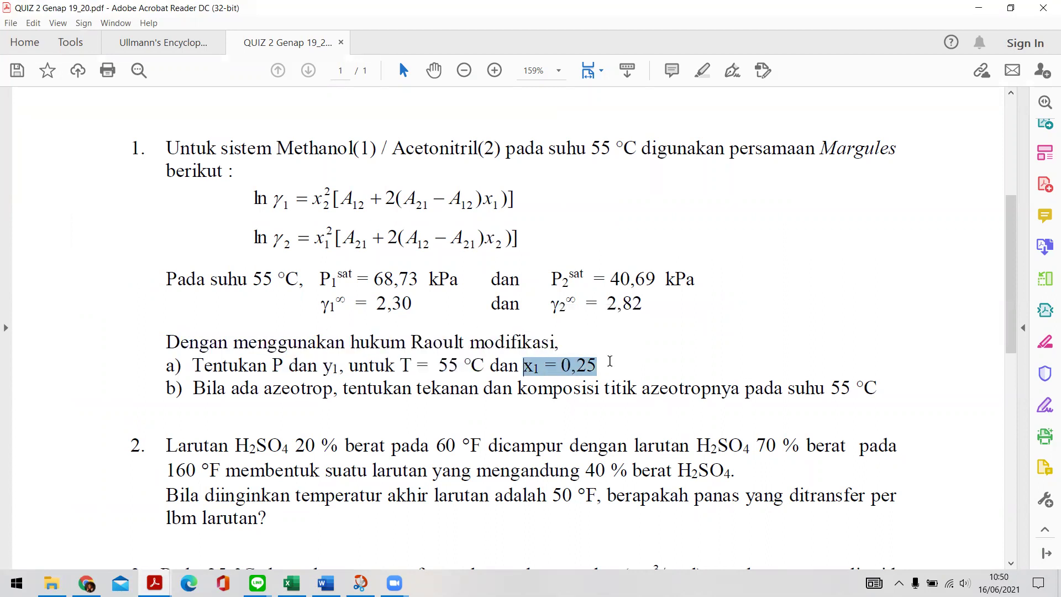
- Examine question 1 in the quiz PDF, marking x1 = 0,25 and the parts asking for P, y1 and the azeotrope
{"action": "left_click", "coordinate": [561, 364]}
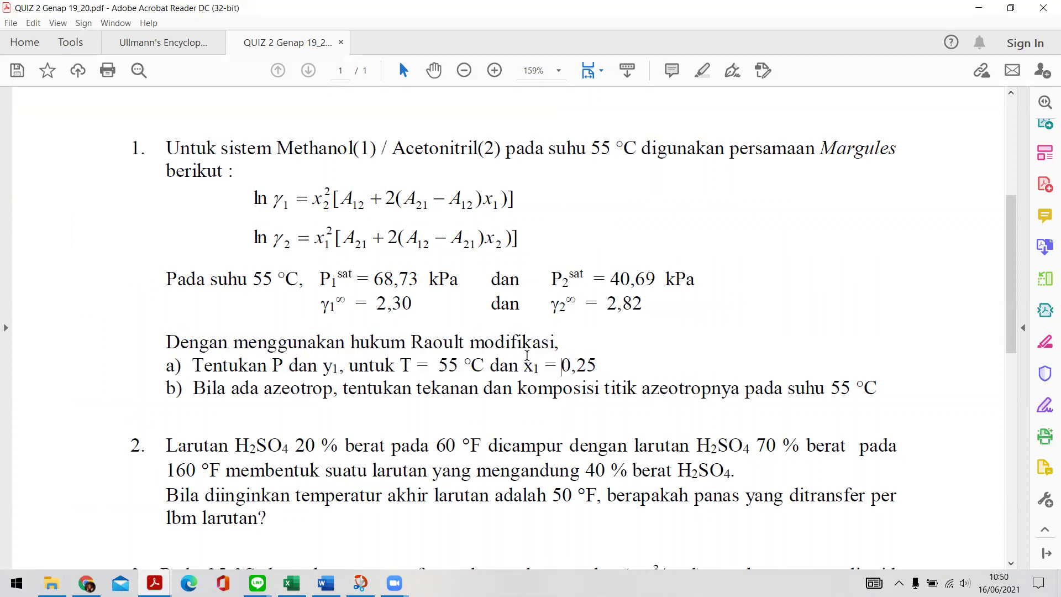
{"action": "left_click_drag", "start_coordinate": [527, 363], "coordinate": [596, 365]}
{"action": "left_click_drag", "start_coordinate": [254, 280], "coordinate": [534, 369]}
{"action": "left_click", "coordinate": [605, 353]}
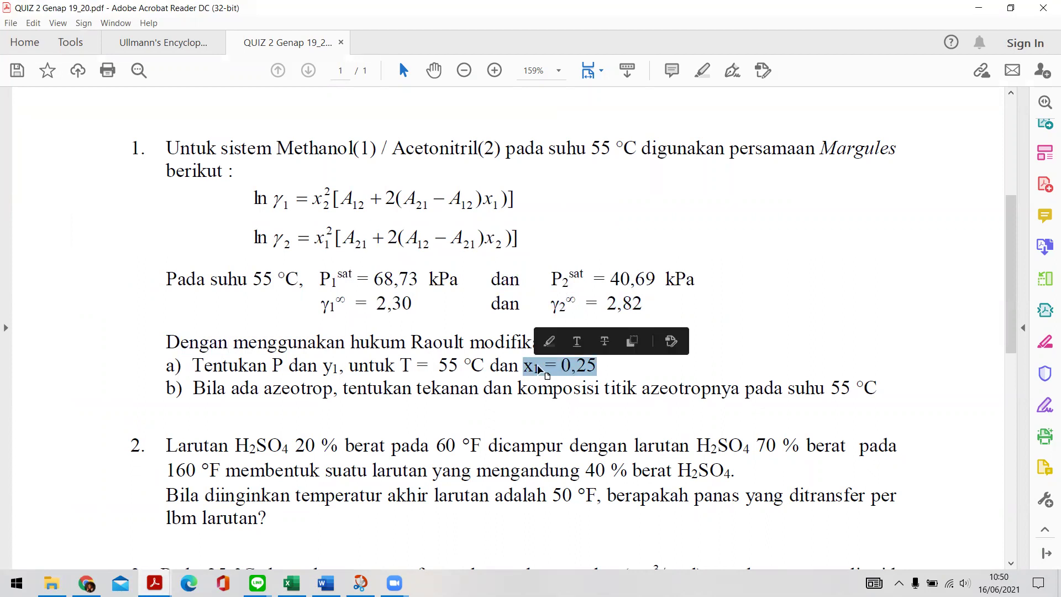
{"action": "left_click", "coordinate": [338, 364]}
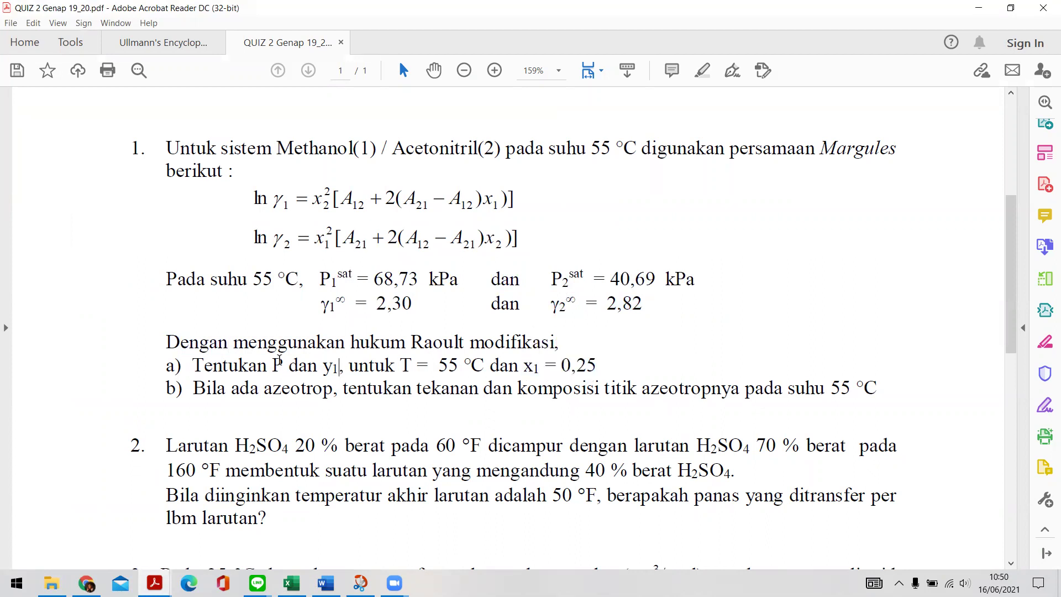
{"action": "left_click_drag", "start_coordinate": [278, 365], "coordinate": [878, 393]}
{"action": "left_click", "coordinate": [341, 369]}
- Switch to the Book1 workbook in Excel and look over the worked solution to question 1
{"action": "left_click", "coordinate": [979, 8]}
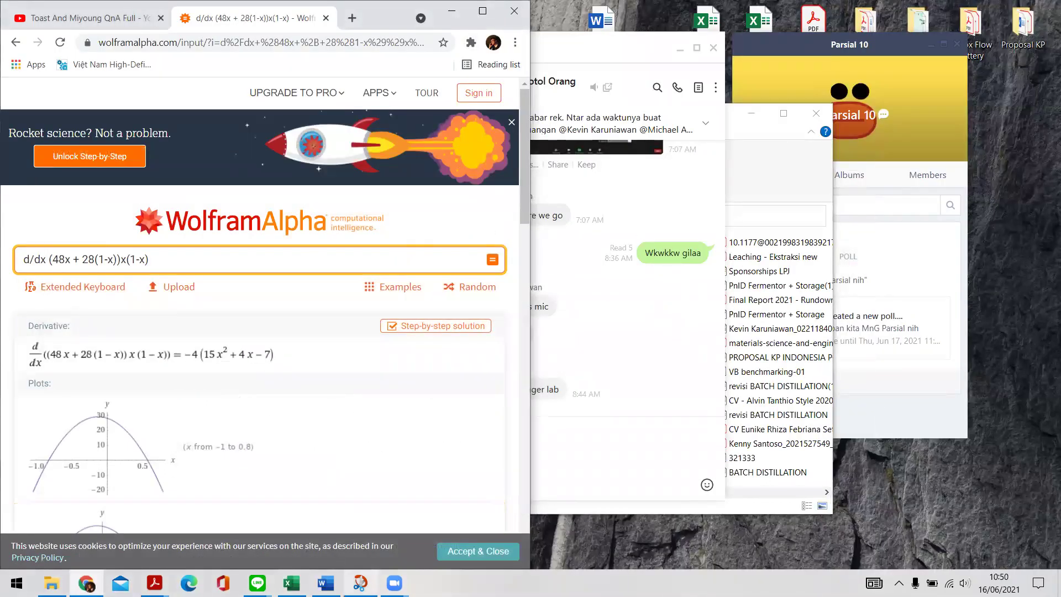
{"action": "left_click", "coordinate": [394, 583]}
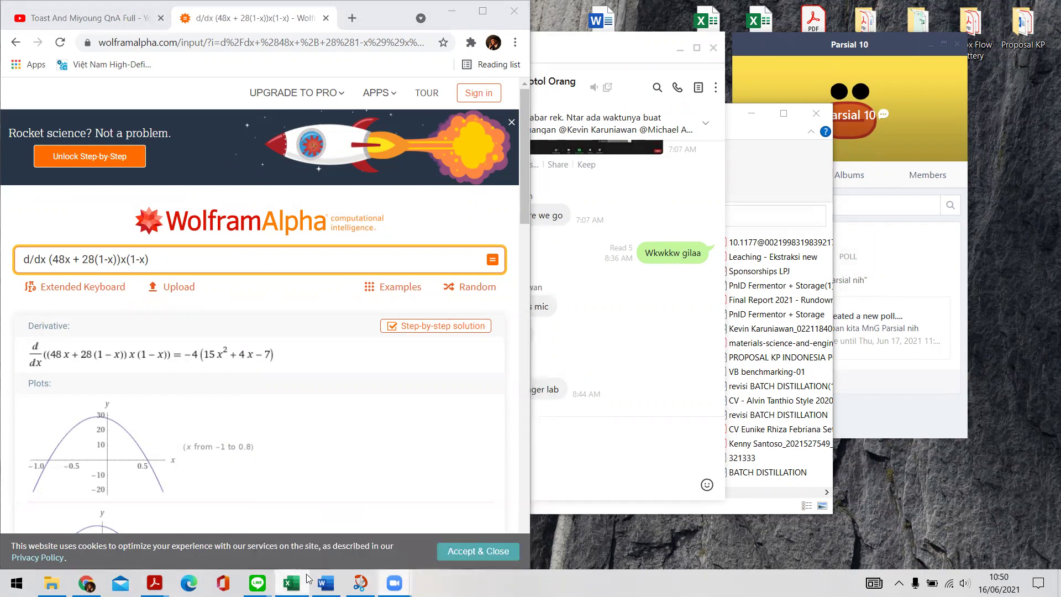
{"action": "left_click", "coordinate": [291, 583]}
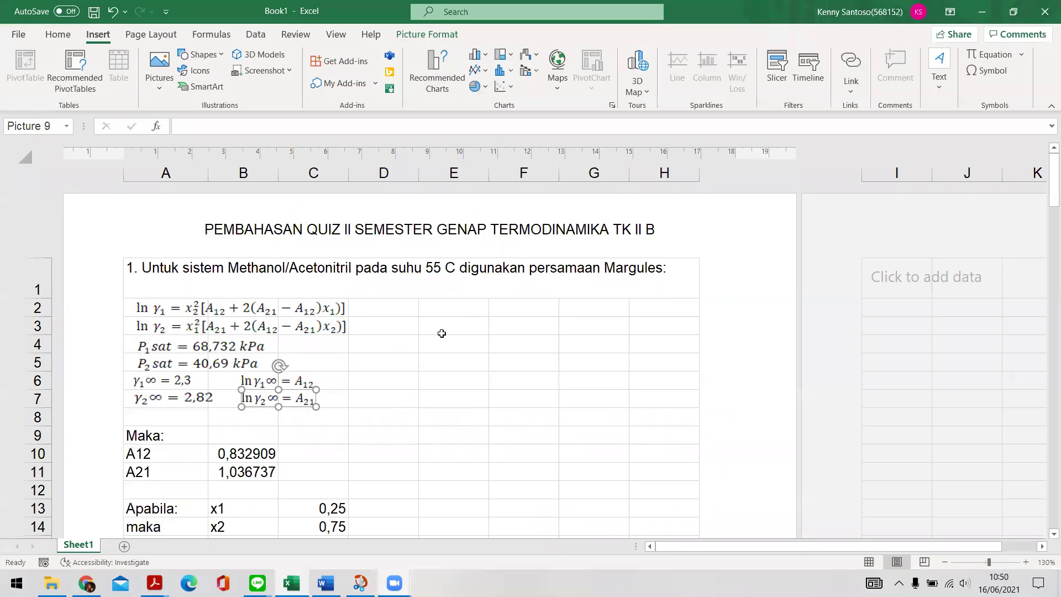
{"action": "left_click", "coordinate": [383, 367]}
{"action": "scroll", "coordinate": [266, 334], "scroll_direction": "down", "scroll_amount": 3}
{"action": "scroll", "coordinate": [266, 332], "scroll_direction": "up", "scroll_amount": 3}
{"action": "scroll", "coordinate": [210, 361], "scroll_direction": "down", "scroll_amount": 2}
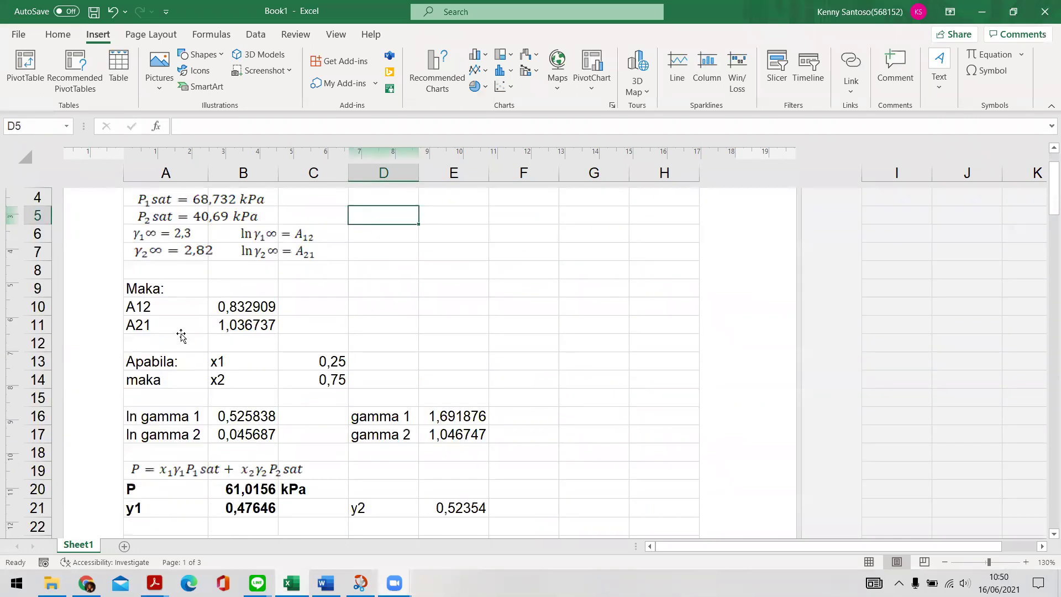
{"action": "scroll", "coordinate": [182, 335], "scroll_direction": "up", "scroll_amount": 3}
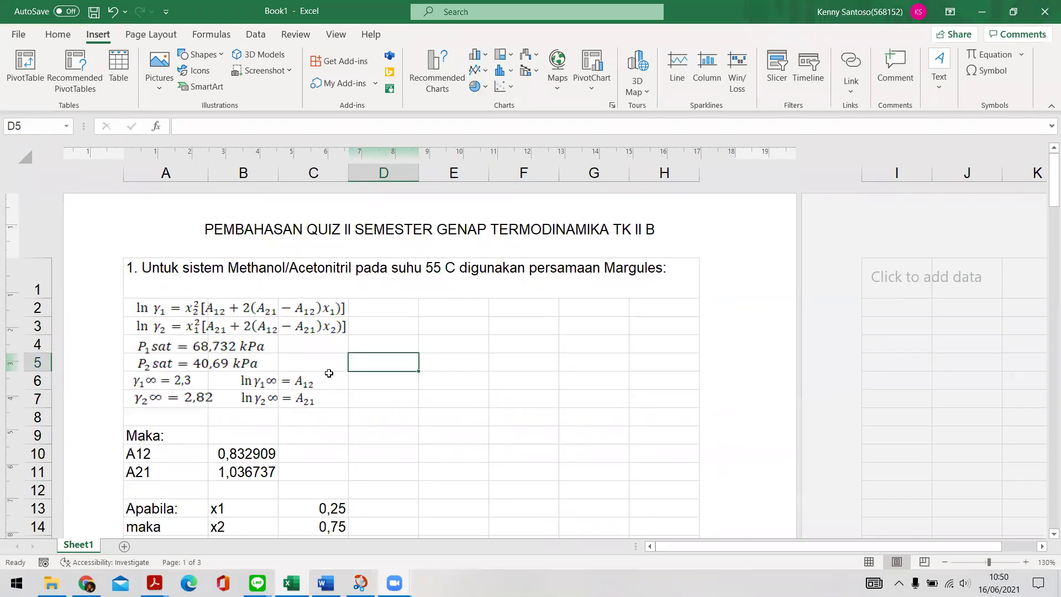
- Examine how A12 and A21 are derived from the infinite-dilution gamma equations, including the formula in B10
{"action": "left_click", "coordinate": [264, 387]}
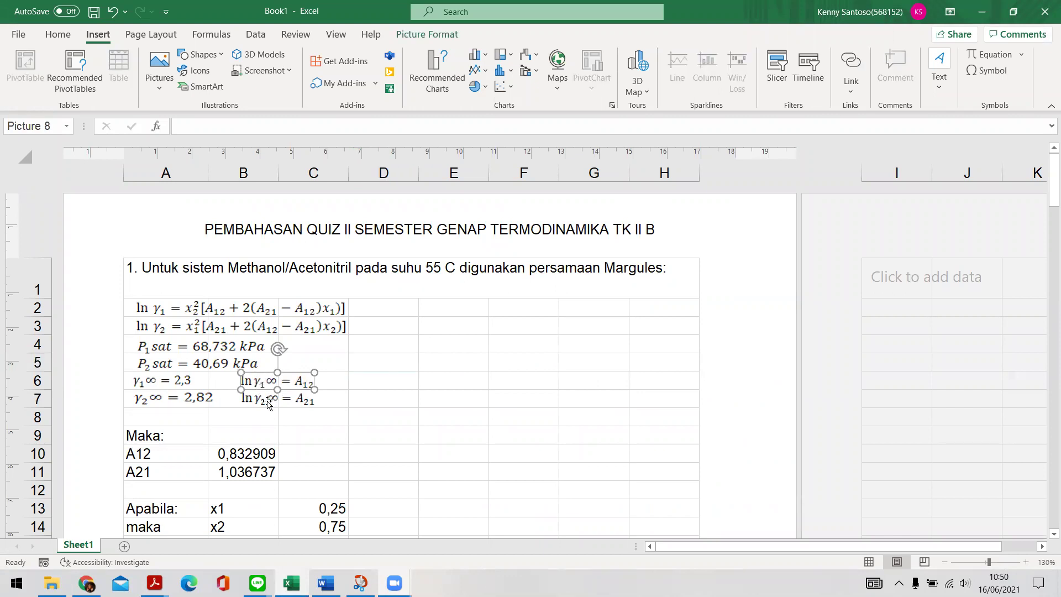
{"action": "left_click", "coordinate": [305, 396]}
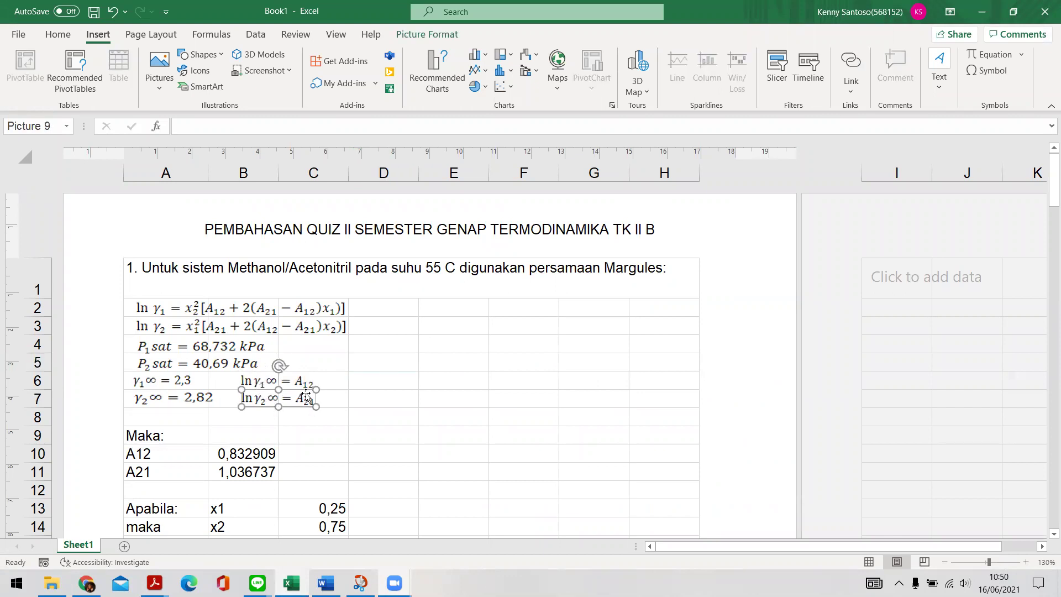
{"action": "left_click", "coordinate": [173, 385]}
{"action": "left_click", "coordinate": [173, 379]}
{"action": "left_click_drag", "start_coordinate": [174, 379], "coordinate": [176, 381]}
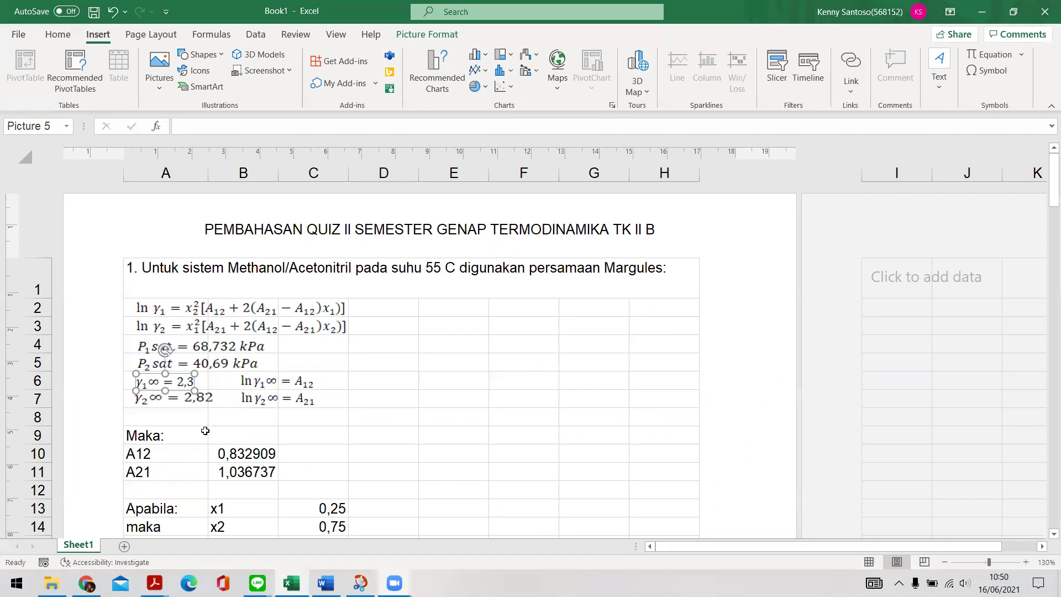
{"action": "left_click", "coordinate": [235, 457]}
{"action": "key", "text": "F2"}
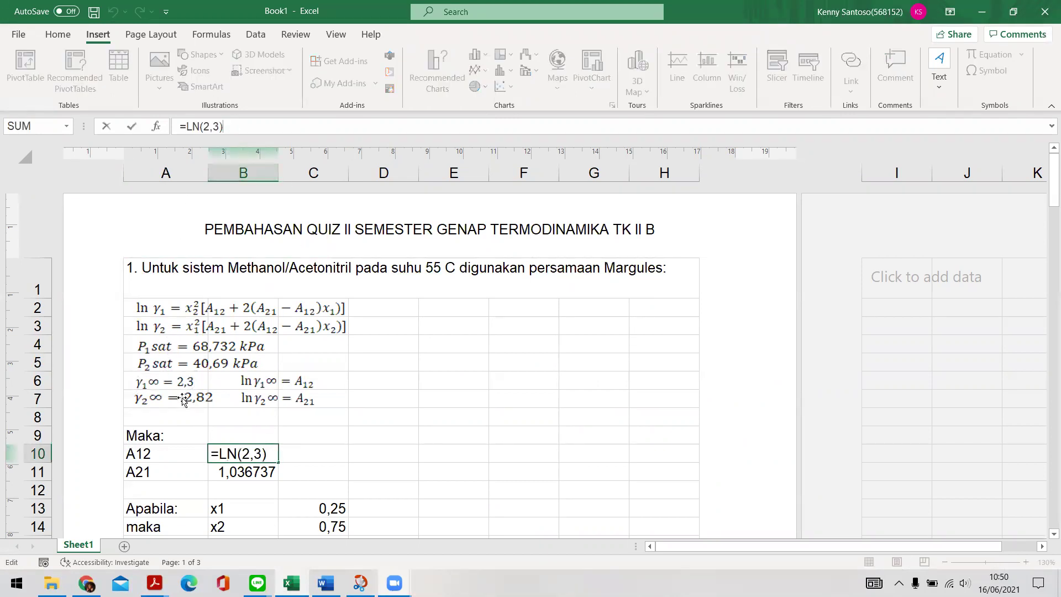
{"action": "key", "text": "ctrl+Return"}
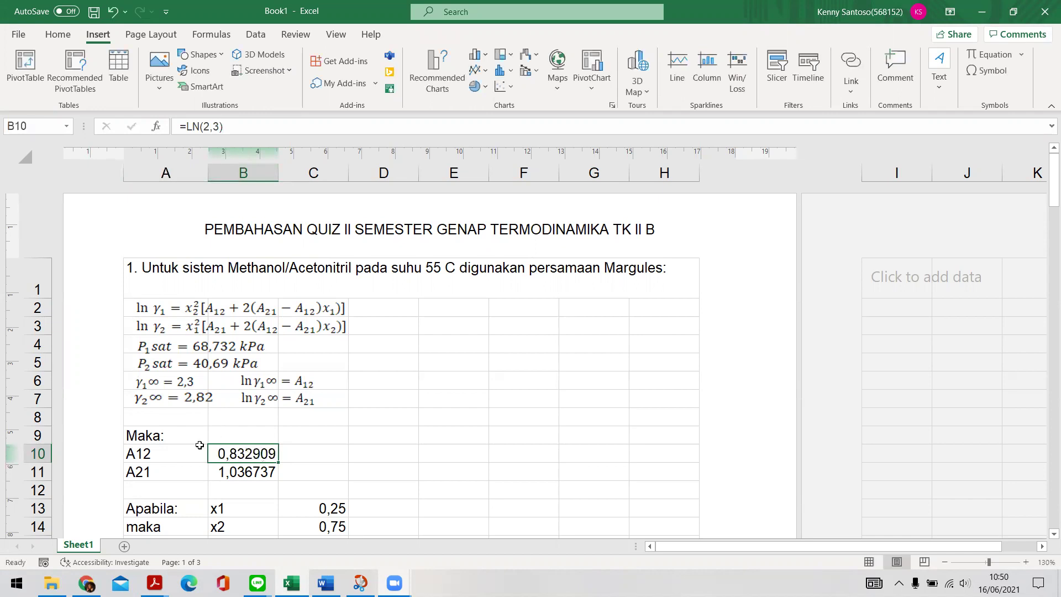
{"action": "left_click_drag", "start_coordinate": [175, 455], "coordinate": [260, 455]}
{"action": "left_click_drag", "start_coordinate": [168, 473], "coordinate": [265, 472]}
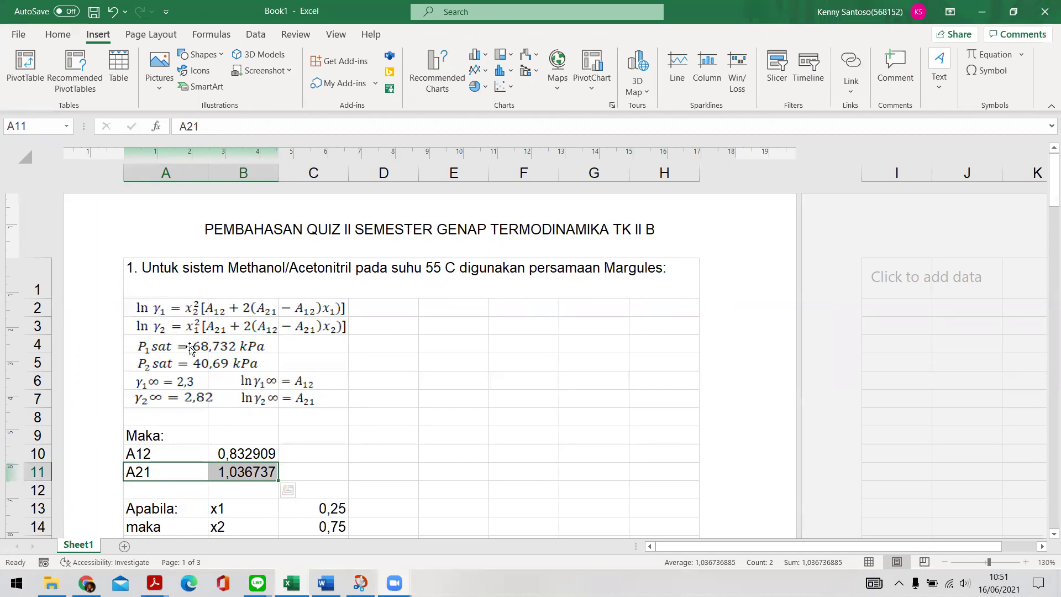
- Inspect the x1 and x2 mole fractions in C13 and C14 alongside the given equations
{"action": "scroll", "coordinate": [382, 419], "scroll_direction": "down", "scroll_amount": 3}
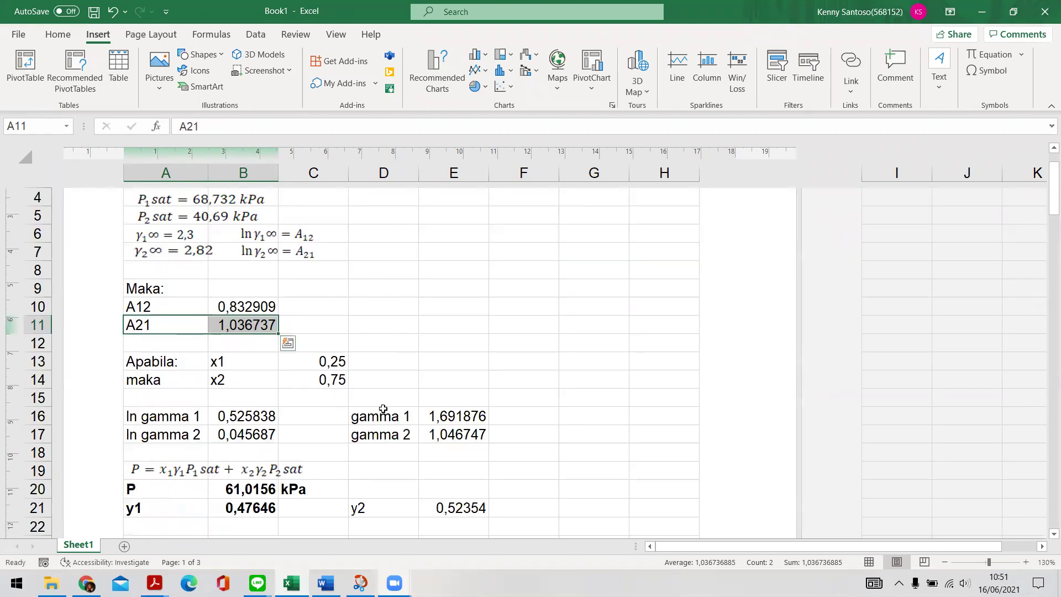
{"action": "left_click", "coordinate": [232, 362]}
{"action": "left_click", "coordinate": [315, 361]}
{"action": "scroll", "coordinate": [316, 361], "scroll_direction": "up", "scroll_amount": 2}
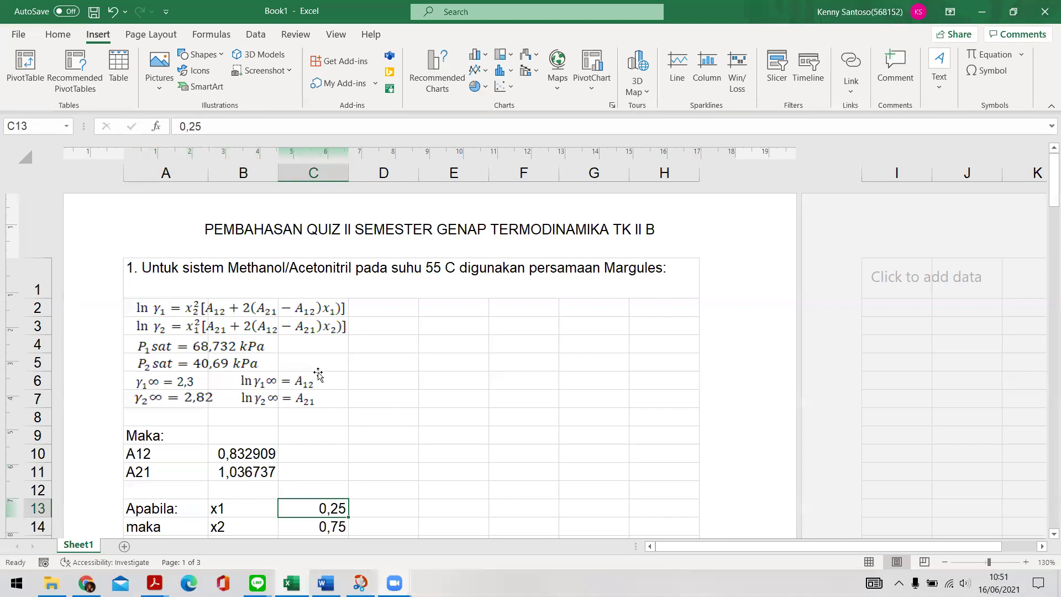
{"action": "scroll", "coordinate": [278, 475], "scroll_direction": "down", "scroll_amount": 3}
{"action": "left_click", "coordinate": [309, 378]}
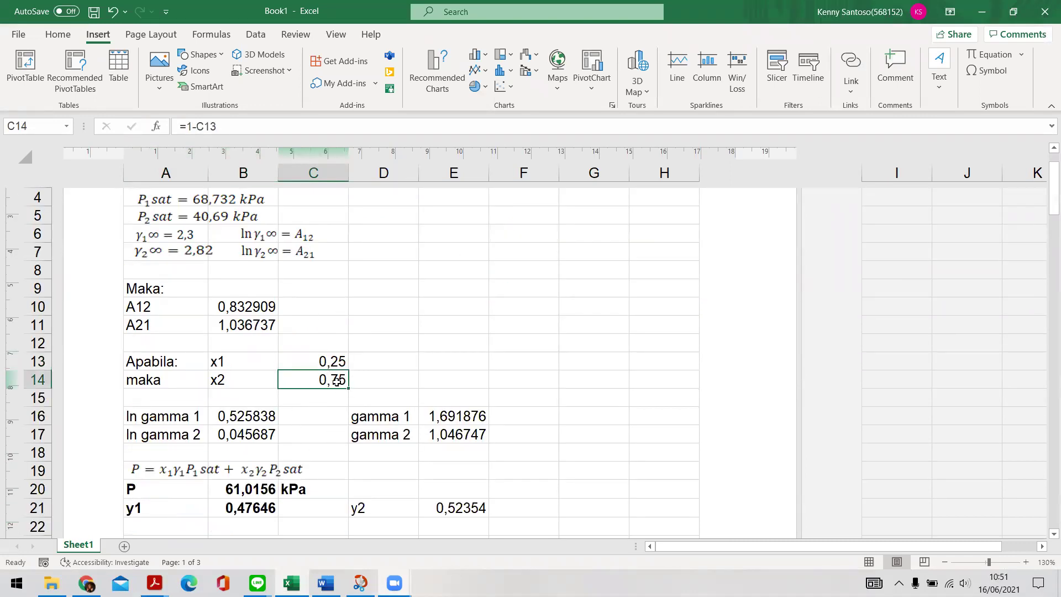
{"action": "scroll", "coordinate": [340, 350], "scroll_direction": "up", "scroll_amount": 3}
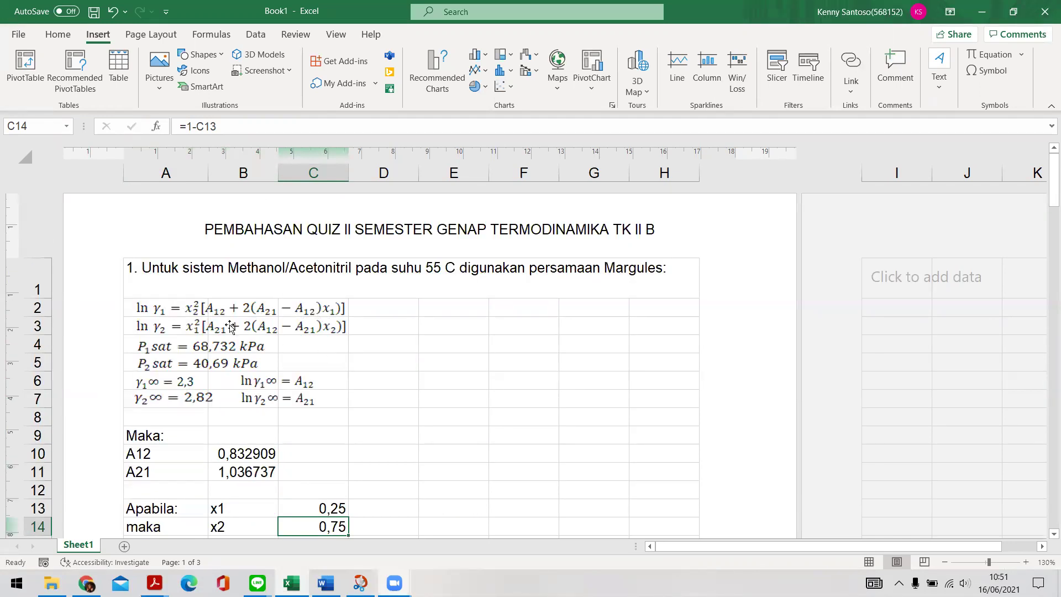
- Compare the A12, A21, x2 and x1 cells with the terms of the Margules equations
{"action": "left_click", "coordinate": [242, 453]}
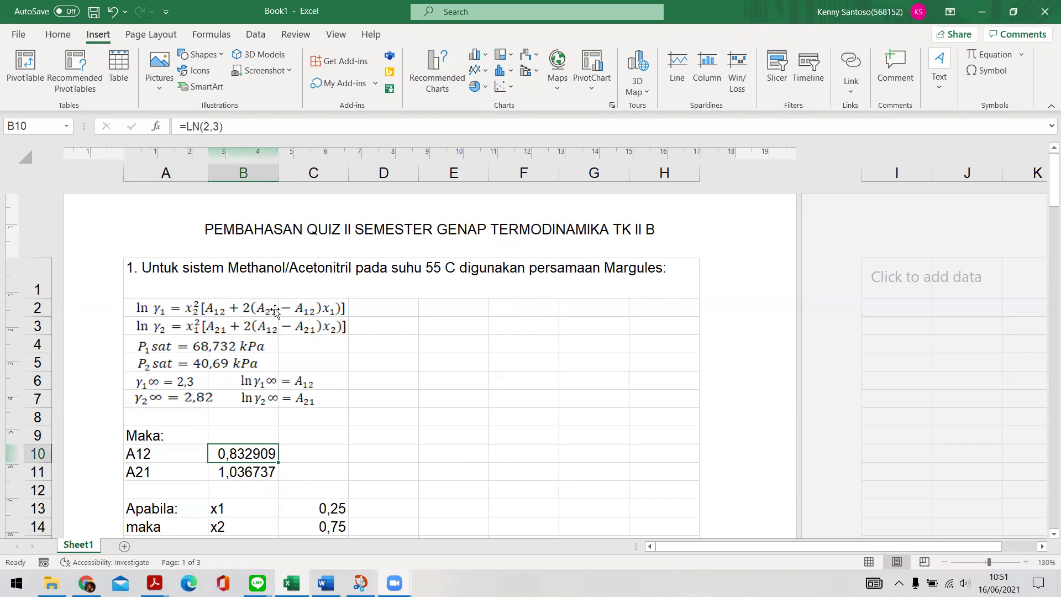
{"action": "left_click", "coordinate": [245, 473]}
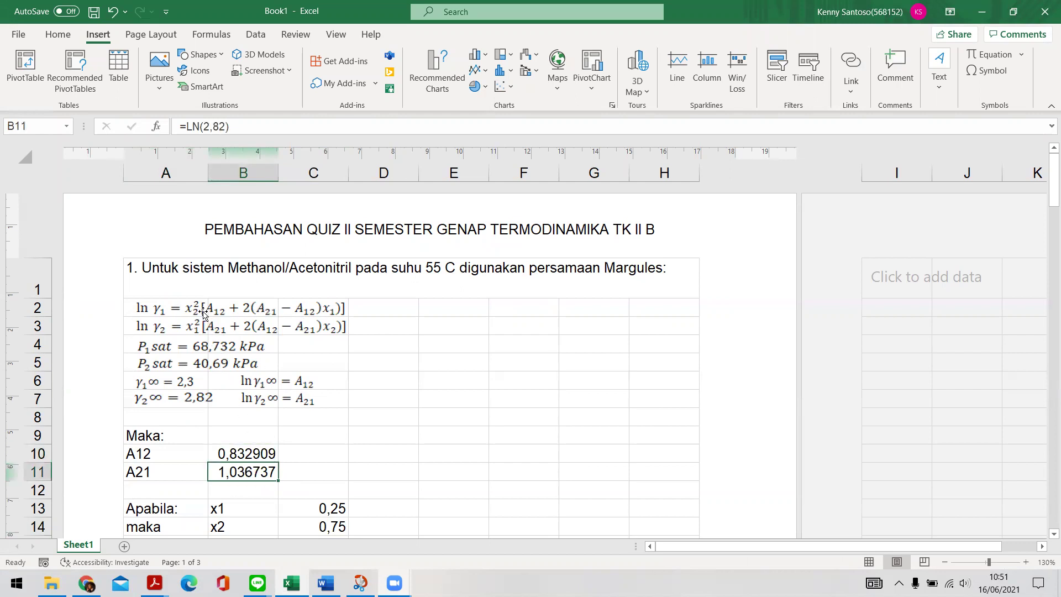
{"action": "left_click", "coordinate": [333, 525]}
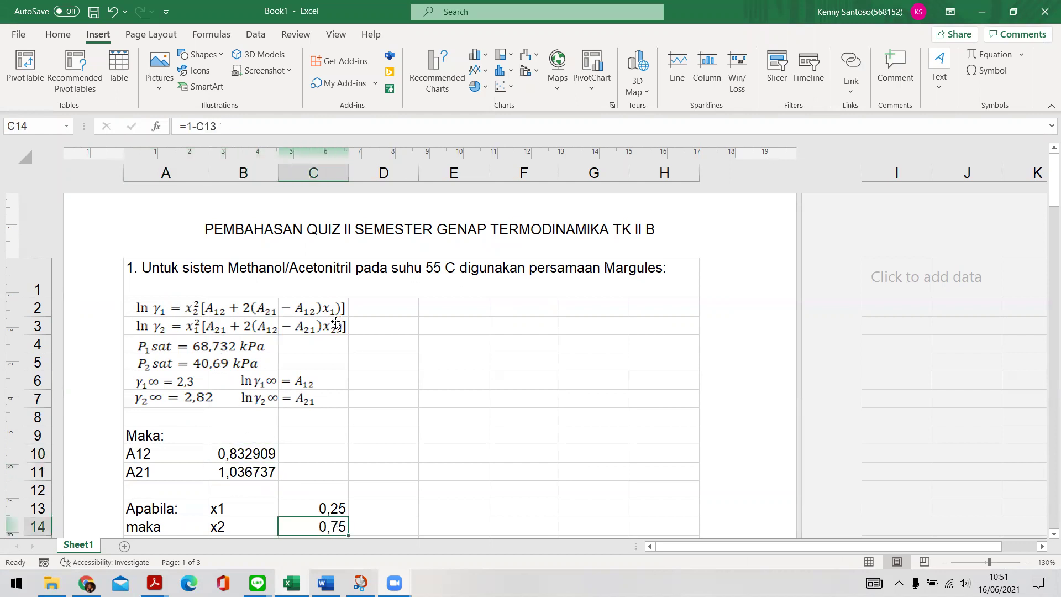
{"action": "left_click", "coordinate": [313, 508]}
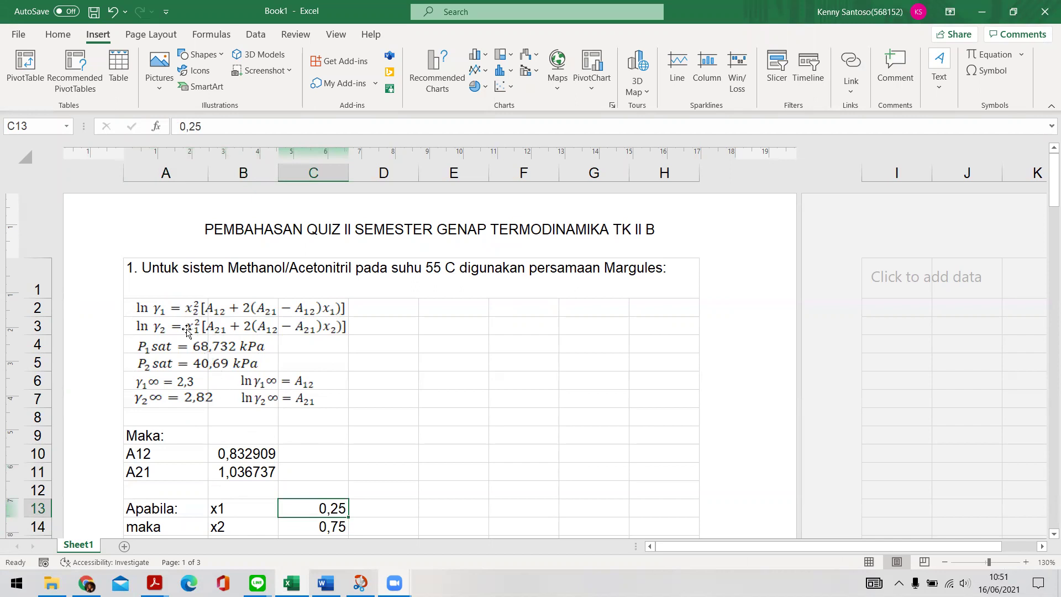
{"action": "scroll", "coordinate": [253, 377], "scroll_direction": "down", "scroll_amount": 3}
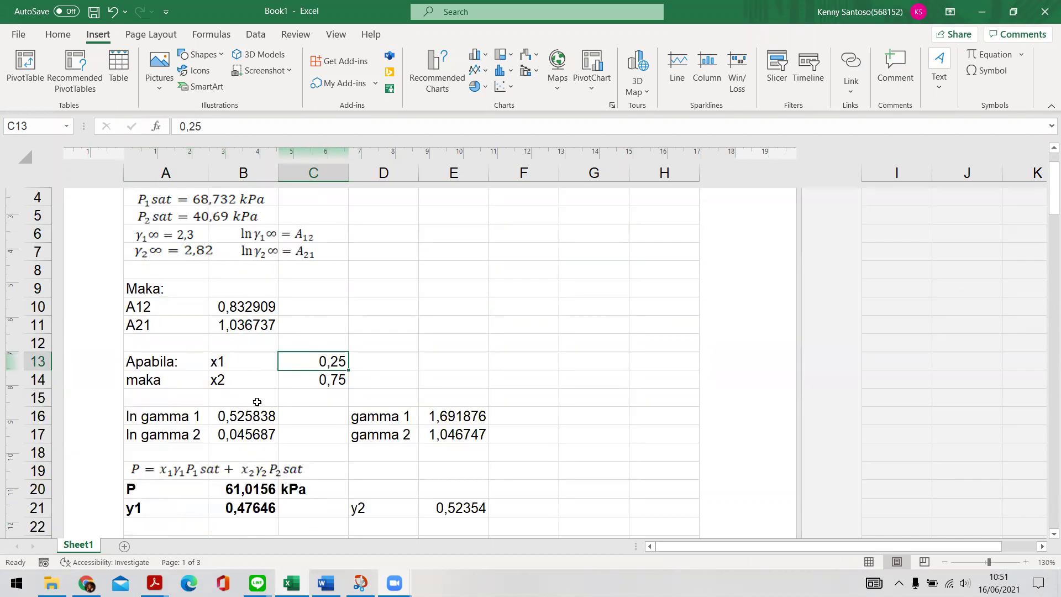
- Inspect the ln gamma 1 and ln gamma 2 formulas in B16 and B17 against the Margules equations
{"action": "left_click", "coordinate": [257, 416]}
{"action": "left_click", "coordinate": [254, 429]}
{"action": "left_click", "coordinate": [259, 412]}
{"action": "key", "text": "Down"}
{"action": "scroll", "coordinate": [260, 378], "scroll_direction": "up", "scroll_amount": 3}
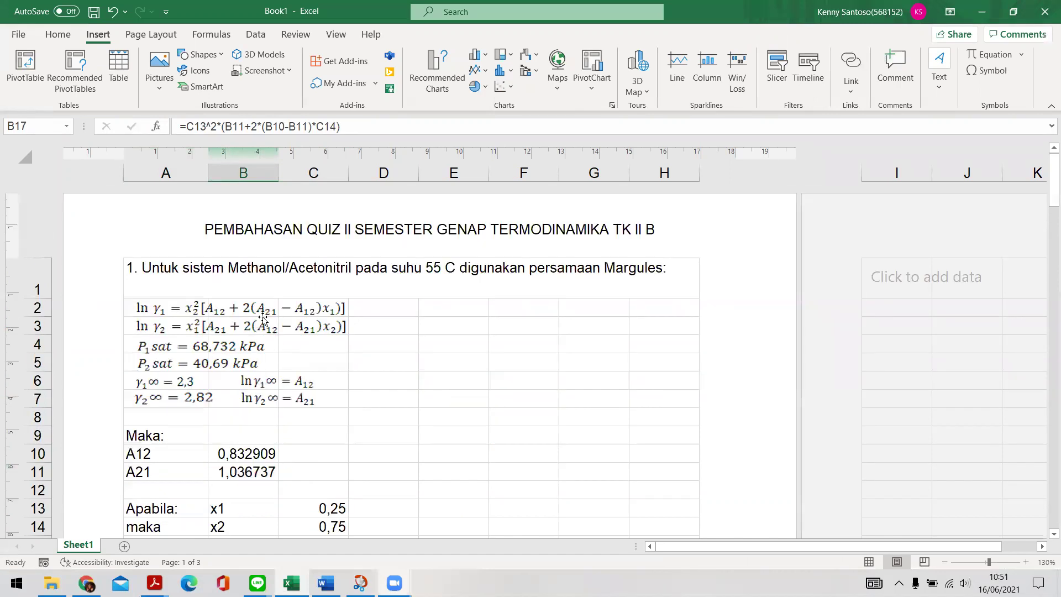
{"action": "scroll", "coordinate": [263, 319], "scroll_direction": "down", "scroll_amount": 3}
- Inspect the gamma 1 formula in E16, the x1 input and the gamma 2 result in row 17
{"action": "left_click", "coordinate": [429, 417]}
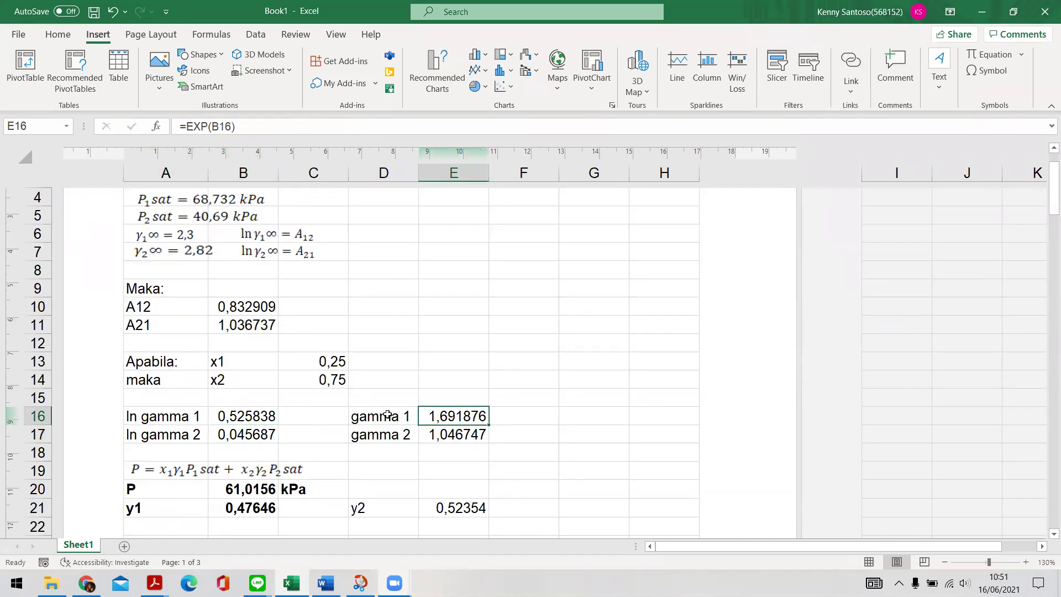
{"action": "left_click", "coordinate": [244, 361]}
{"action": "left_click", "coordinate": [318, 362]}
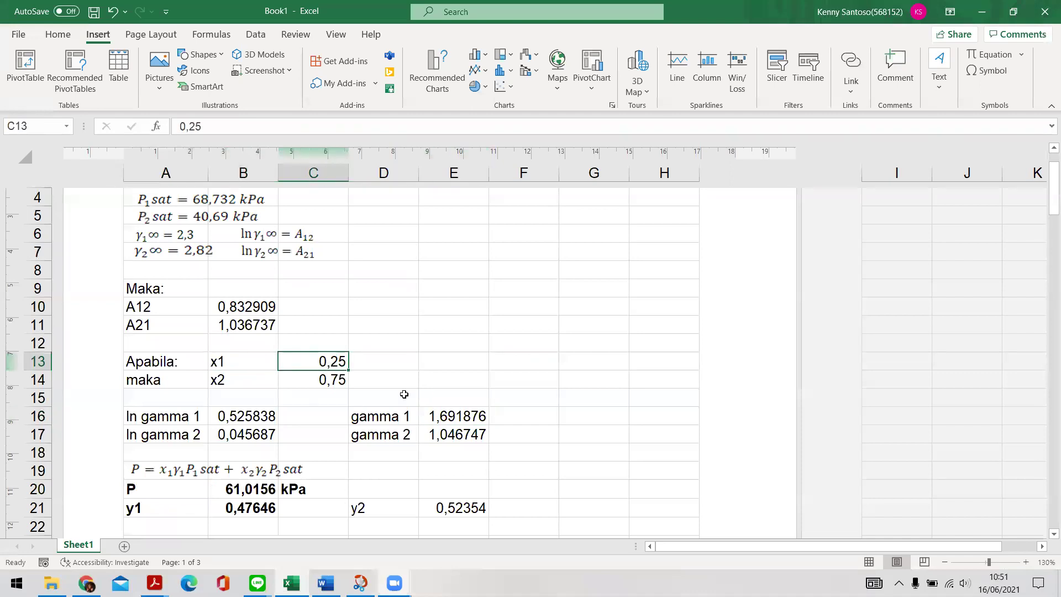
{"action": "left_click_drag", "start_coordinate": [406, 423], "coordinate": [460, 436]}
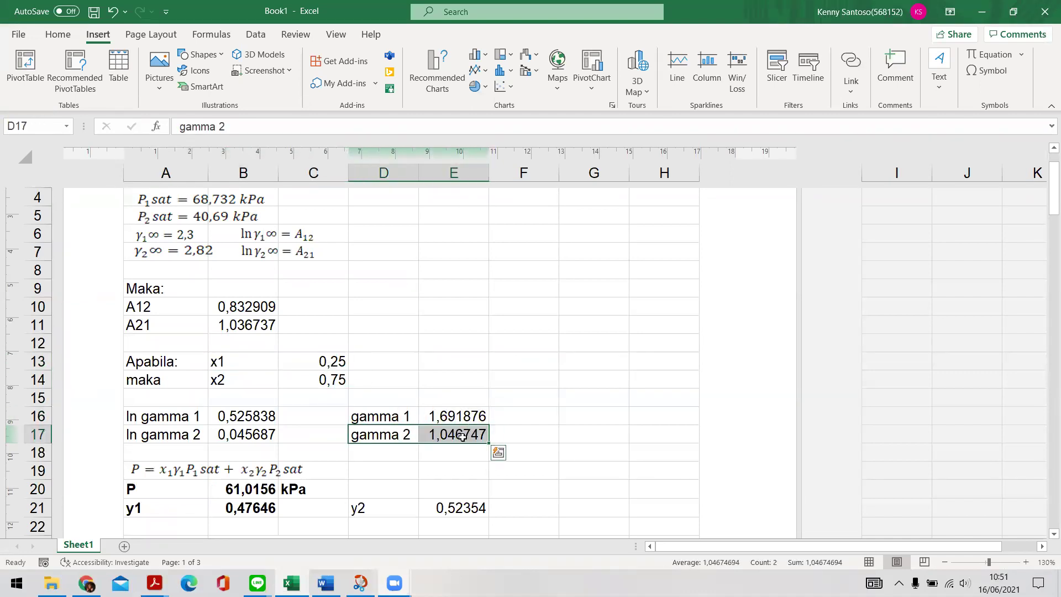
{"action": "scroll", "coordinate": [463, 411], "scroll_direction": "up", "scroll_amount": 3}
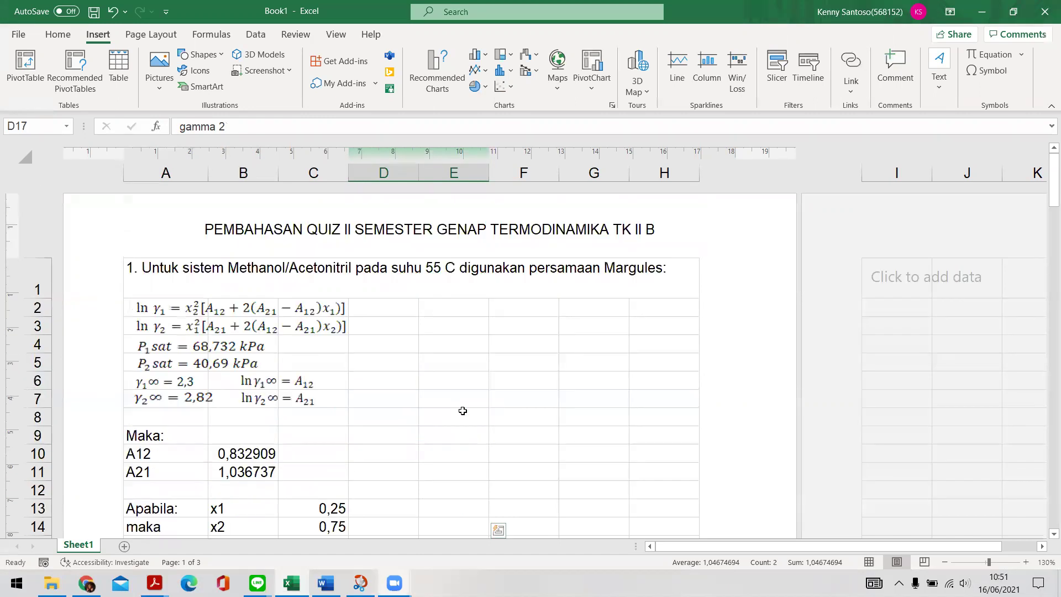
{"action": "scroll", "coordinate": [463, 411], "scroll_direction": "down", "scroll_amount": 3}
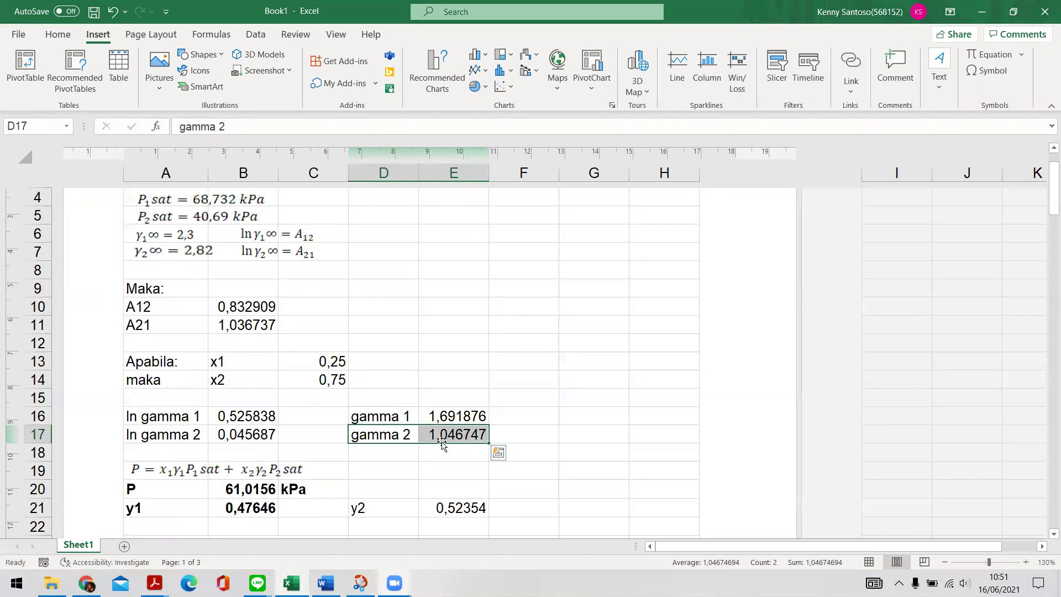
- Examine the total pressure equation and the gamma formulas in E16 and E17 that feed it
{"action": "left_click", "coordinate": [161, 470]}
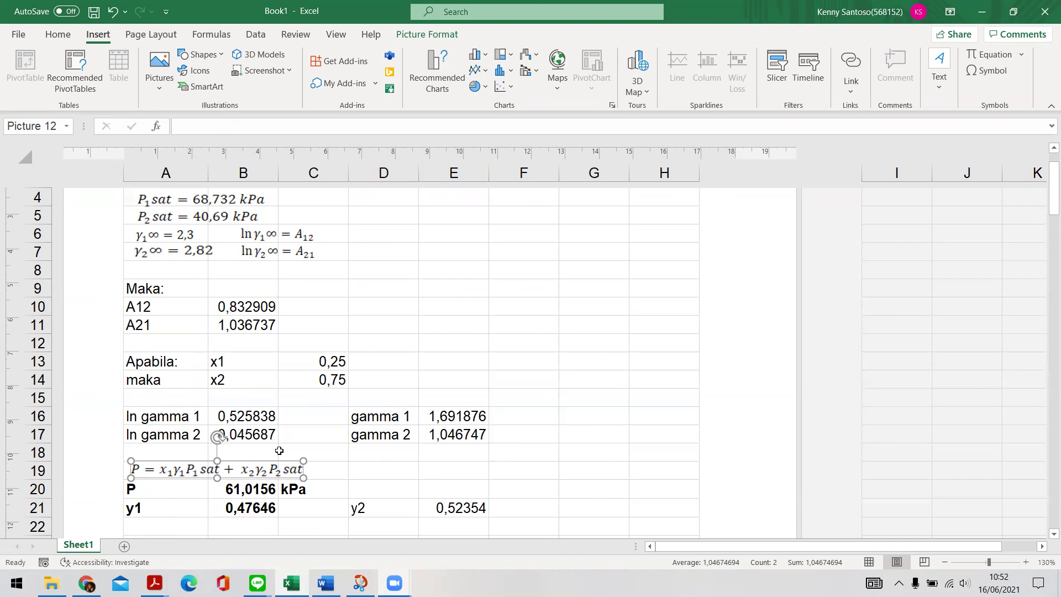
{"action": "left_click", "coordinate": [453, 416]}
{"action": "left_click", "coordinate": [442, 432]}
{"action": "left_click", "coordinate": [439, 421]}
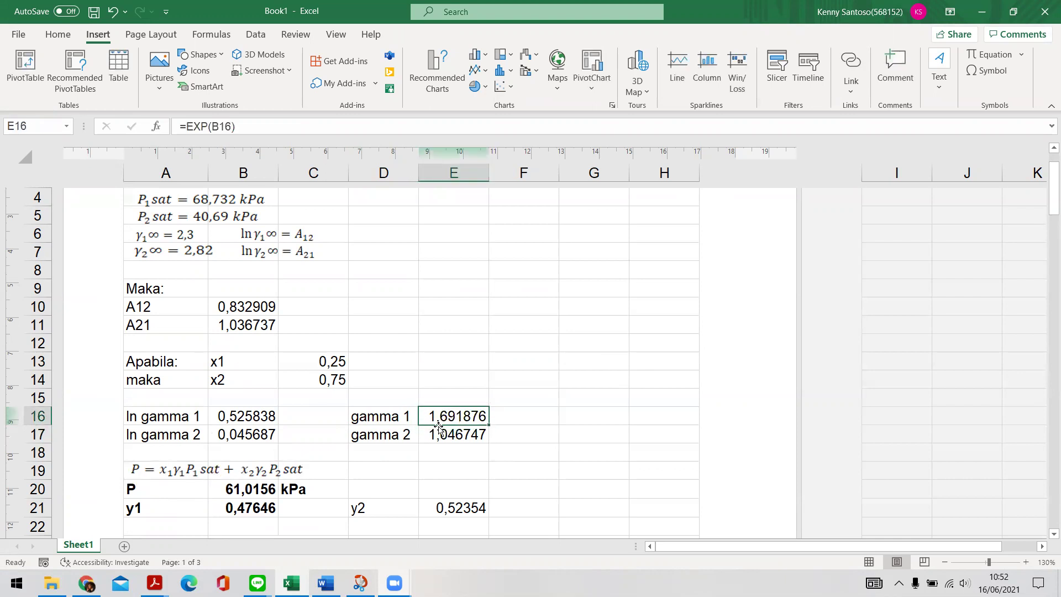
{"action": "left_click", "coordinate": [442, 433]}
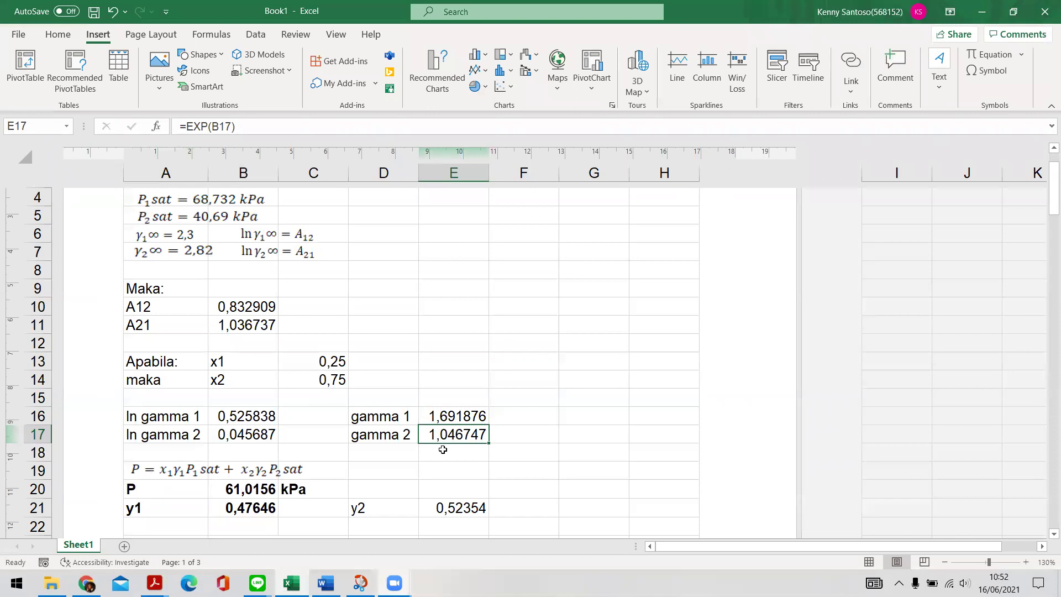
- Review the gamma 1 and gamma 2 block in D16:E17, the pressure equation and the P row below it
{"action": "scroll", "coordinate": [449, 405], "scroll_direction": "down", "scroll_amount": 1}
{"action": "left_click", "coordinate": [468, 361]}
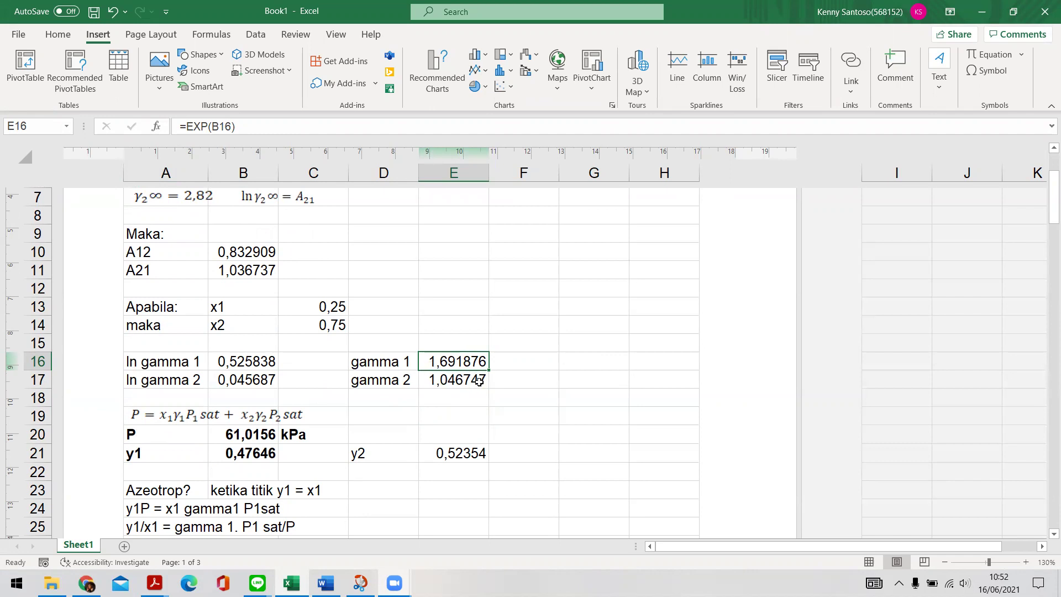
{"action": "left_click_drag", "start_coordinate": [413, 362], "coordinate": [476, 384]}
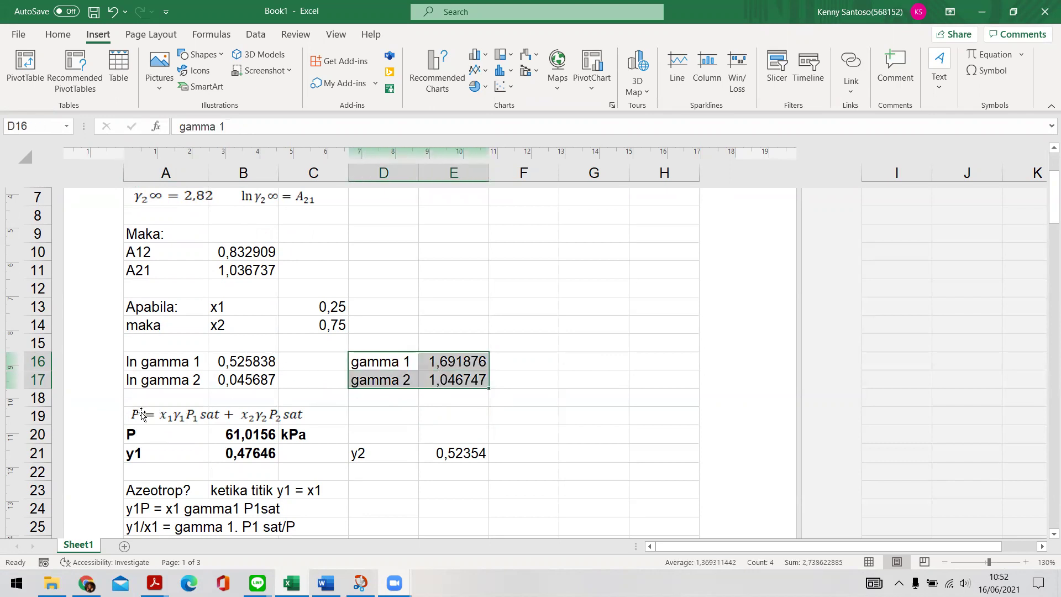
{"action": "mouse_move", "coordinate": [406, 380]}
{"action": "left_click", "coordinate": [147, 412]}
{"action": "left_click", "coordinate": [137, 438]}
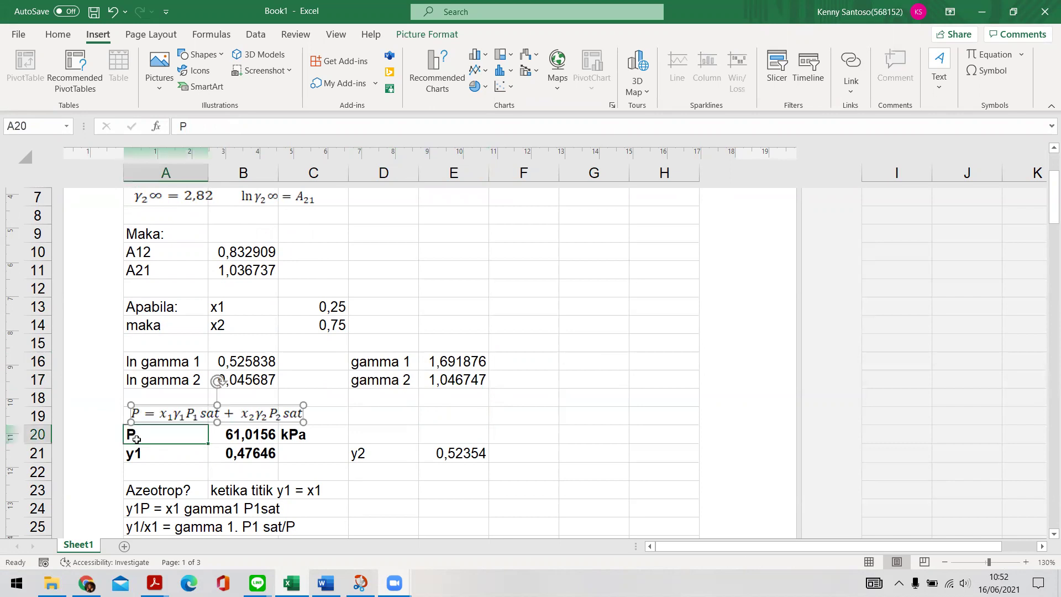
- Inspect the P formula in B20 and the y1 formula in B21 together with the cells it references
{"action": "left_click", "coordinate": [227, 438]}
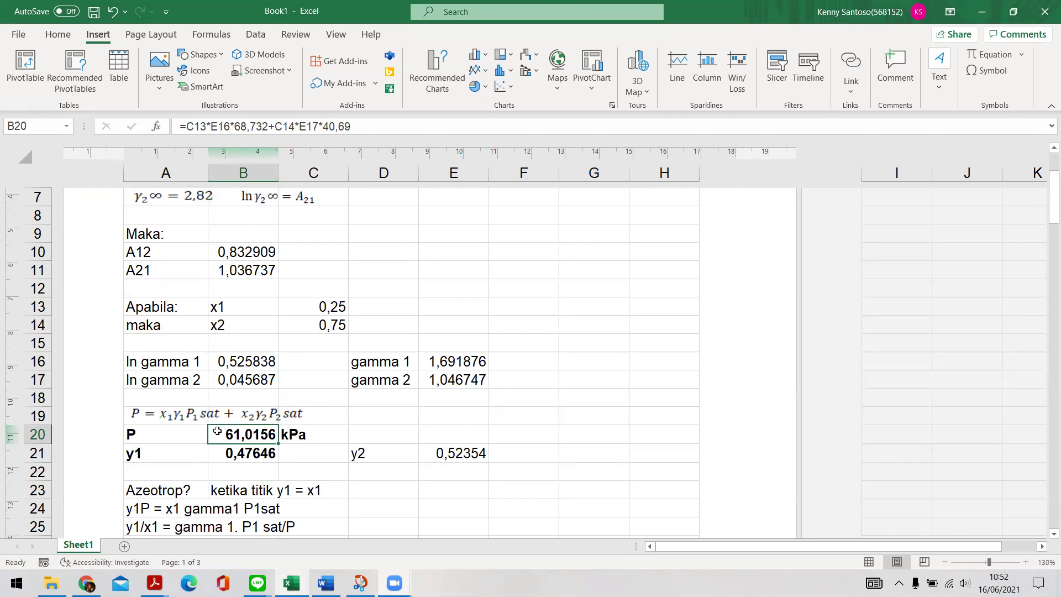
{"action": "left_click", "coordinate": [176, 459]}
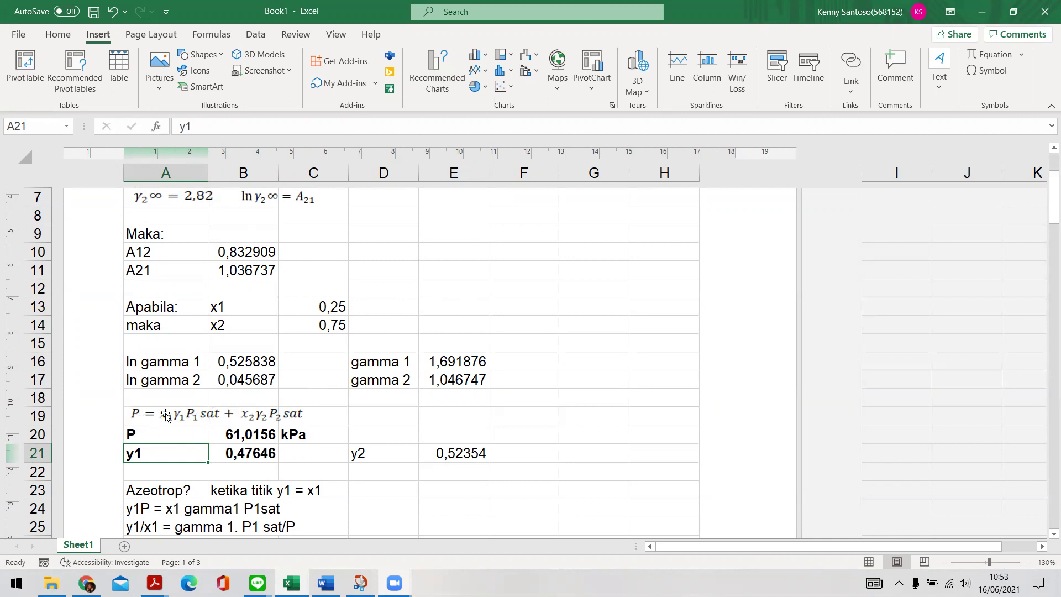
{"action": "left_click", "coordinate": [254, 453]}
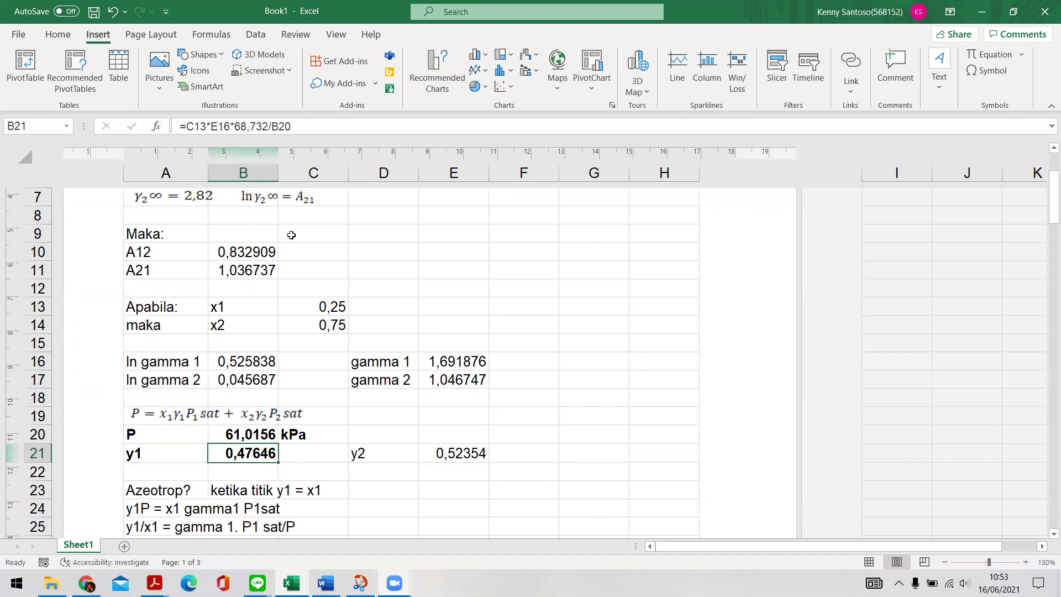
{"action": "left_click", "coordinate": [324, 129]}
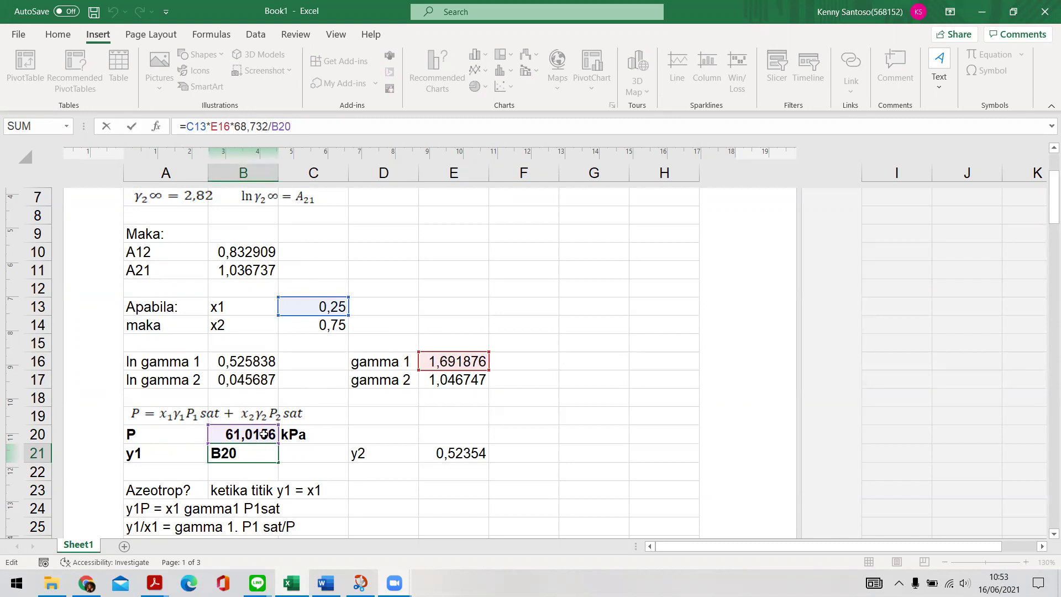
{"action": "key", "text": "ctrl+Return"}
- Inspect the y2 formula in E21 and review the y1 and y2 results in row 21
{"action": "left_click", "coordinate": [433, 455]}
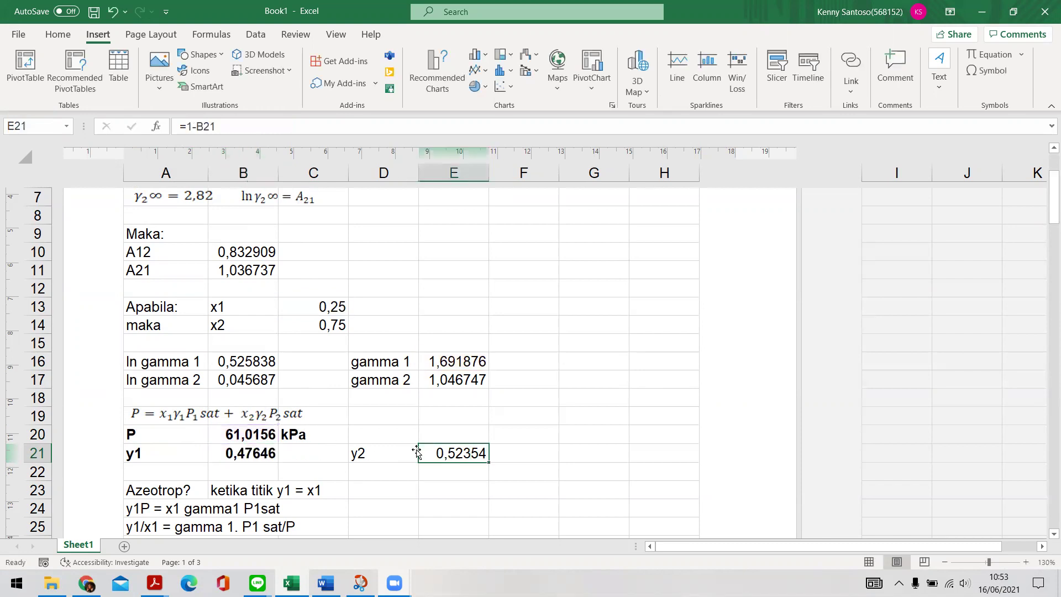
{"action": "left_click_drag", "start_coordinate": [176, 459], "coordinate": [267, 450]}
{"action": "left_click_drag", "start_coordinate": [373, 454], "coordinate": [459, 454]}
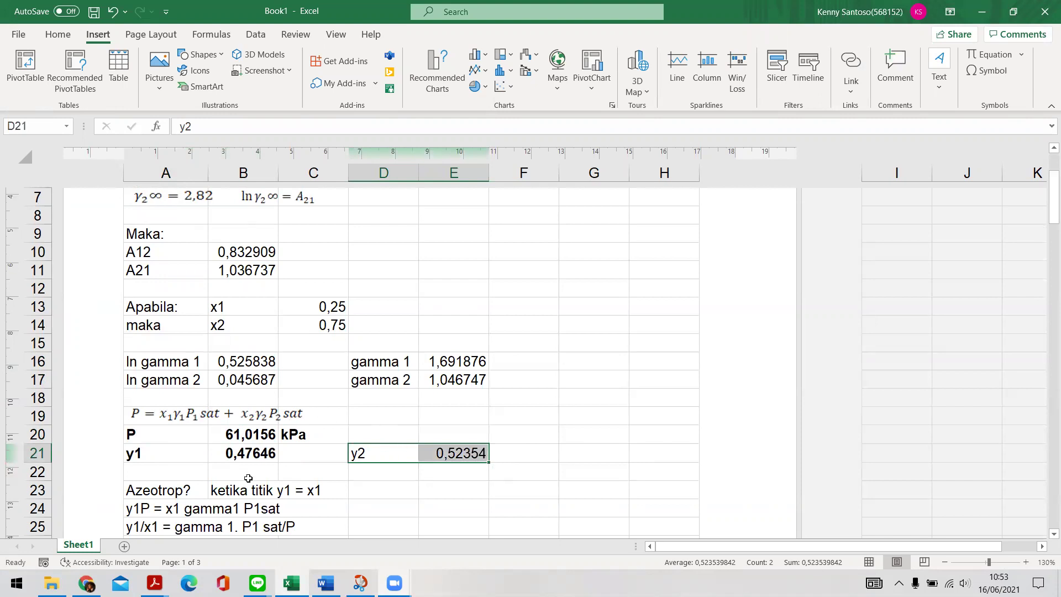
{"action": "scroll", "coordinate": [284, 446], "scroll_direction": "up", "scroll_amount": 3}
{"action": "scroll", "coordinate": [283, 446], "scroll_direction": "down", "scroll_amount": 3}
{"action": "scroll", "coordinate": [296, 427], "scroll_direction": "down", "scroll_amount": 1}
{"action": "scroll", "coordinate": [297, 421], "scroll_direction": "up", "scroll_amount": 4}
{"action": "scroll", "coordinate": [308, 409], "scroll_direction": "down", "scroll_amount": 3}
- Examine the azeotrope question and its y1 = x1 condition in row 23
{"action": "left_click_drag", "start_coordinate": [166, 491], "coordinate": [340, 492]}
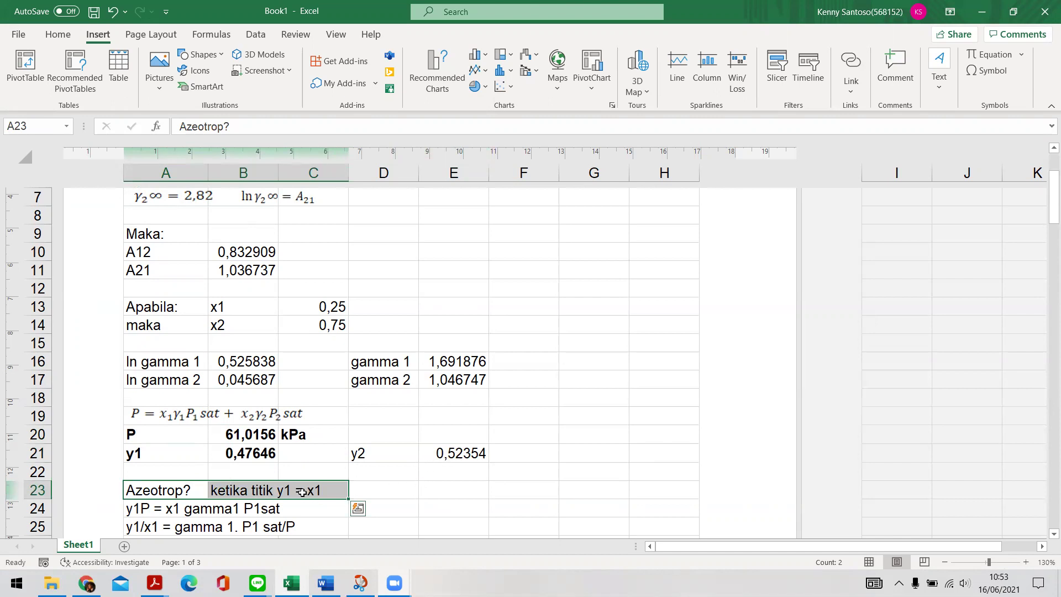
{"action": "left_click", "coordinate": [184, 484]}
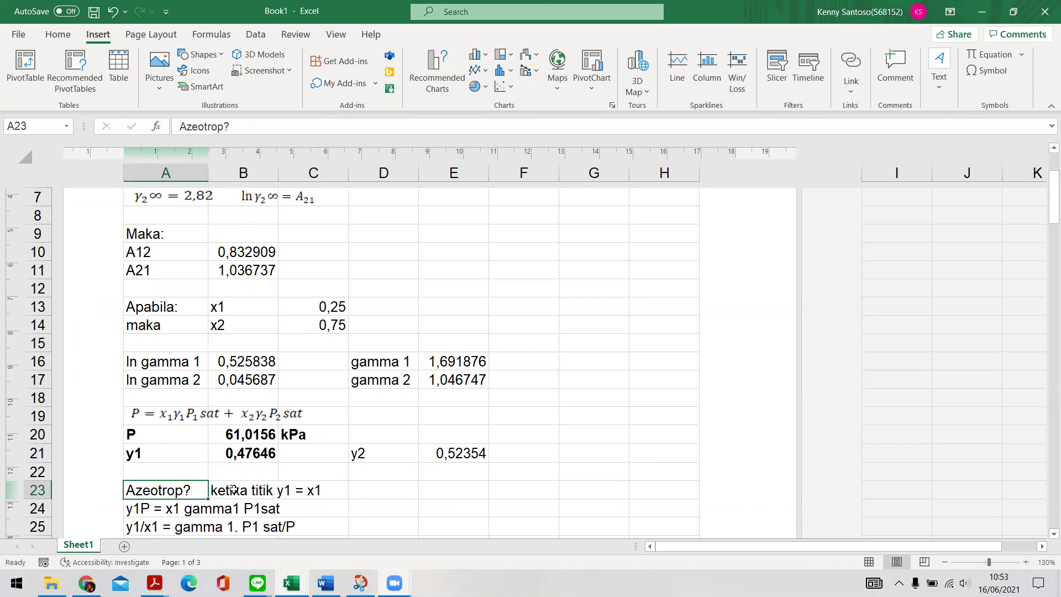
{"action": "left_click", "coordinate": [236, 489]}
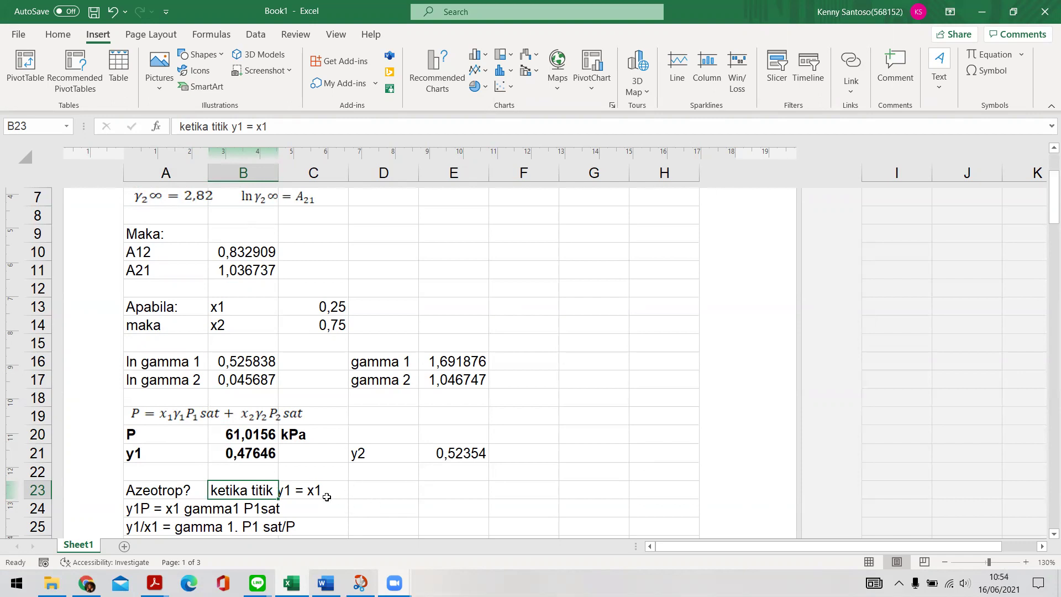
- Add an example composition in D23:E24 with x1 as 50% and y1 as 70%
{"action": "left_click", "coordinate": [403, 493]}
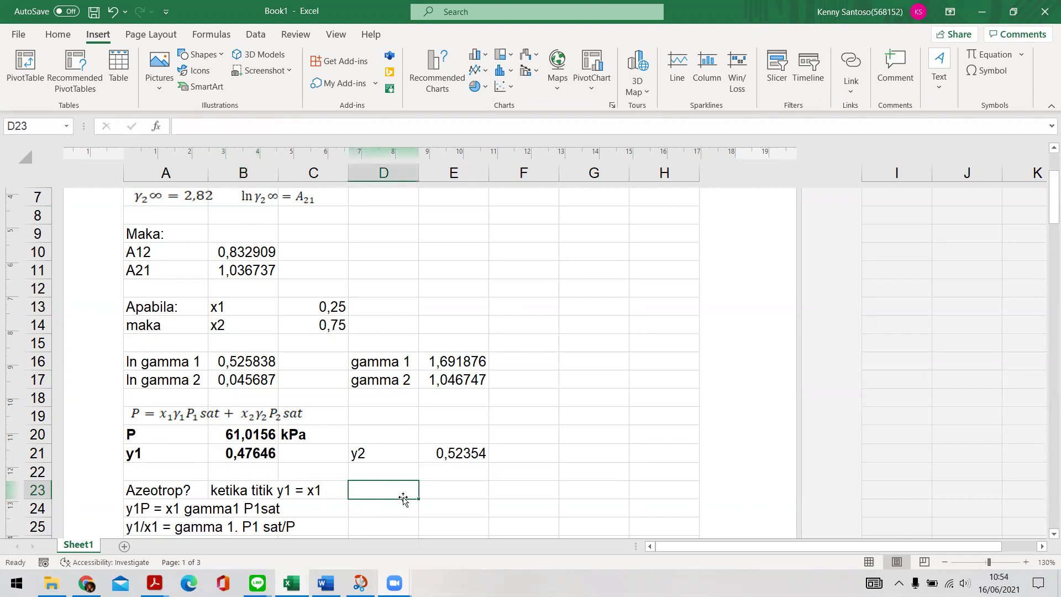
{"action": "type", "text": "x1"}
{"action": "key", "text": "Tab"}
{"action": "type", "text": "50%"}
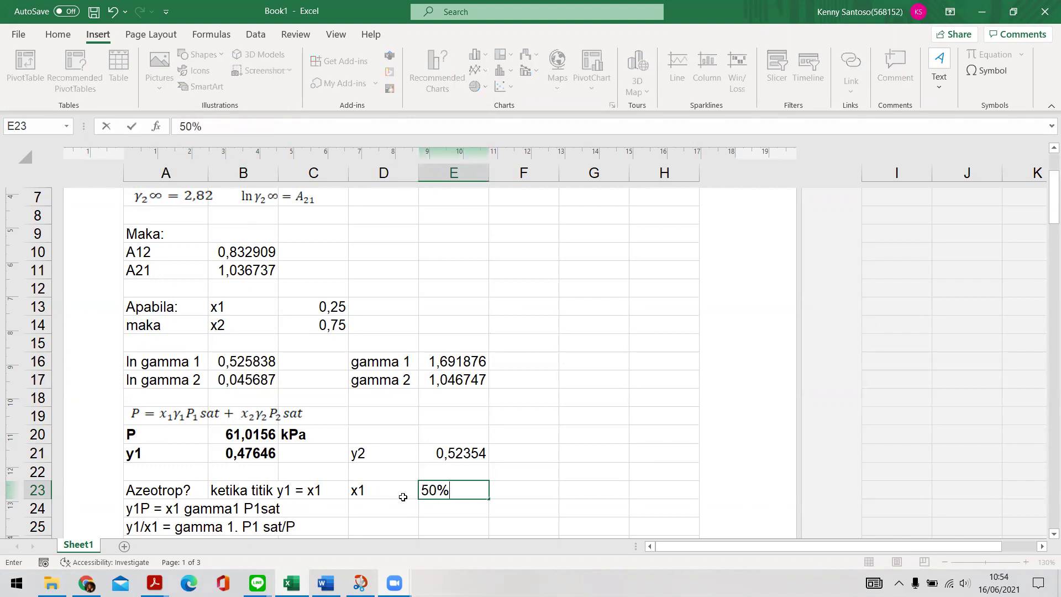
{"action": "left_click", "coordinate": [402, 501]}
{"action": "type", "text": "y1"}
{"action": "key", "text": "Tab"}
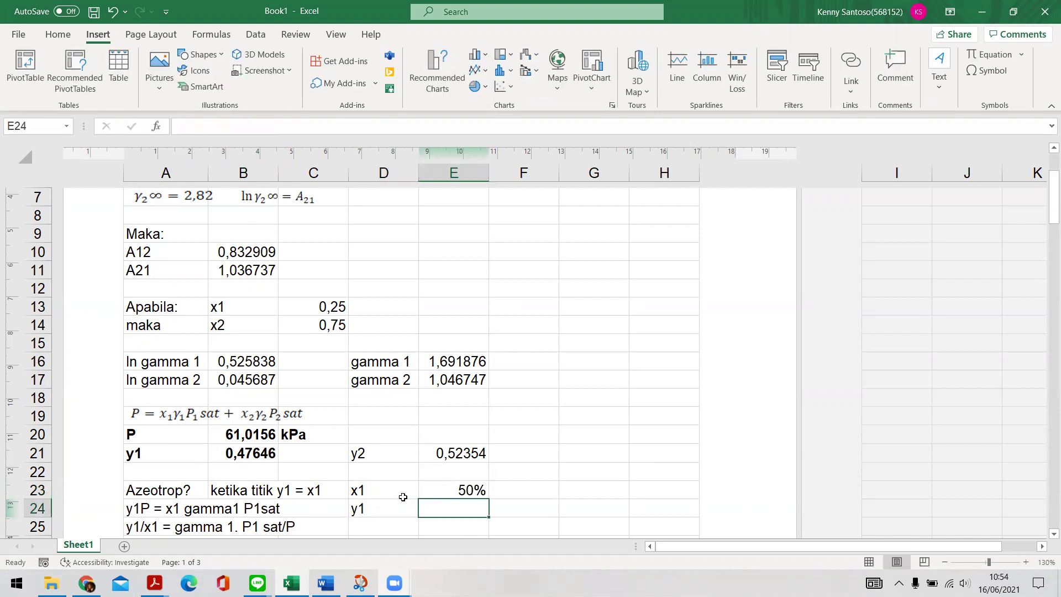
{"action": "type", "text": "70%"}
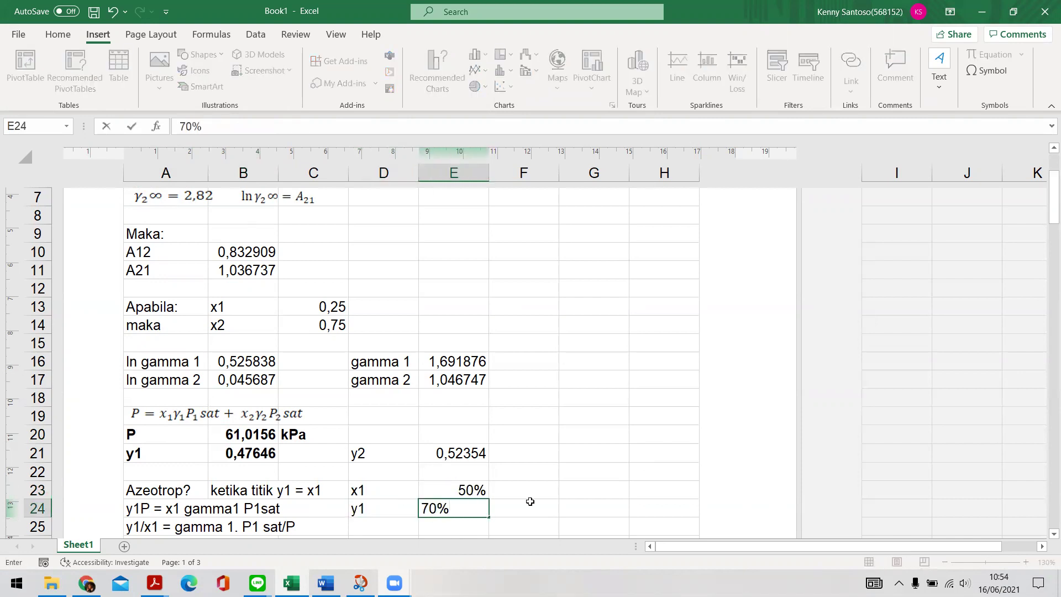
{"action": "left_click", "coordinate": [542, 504]}
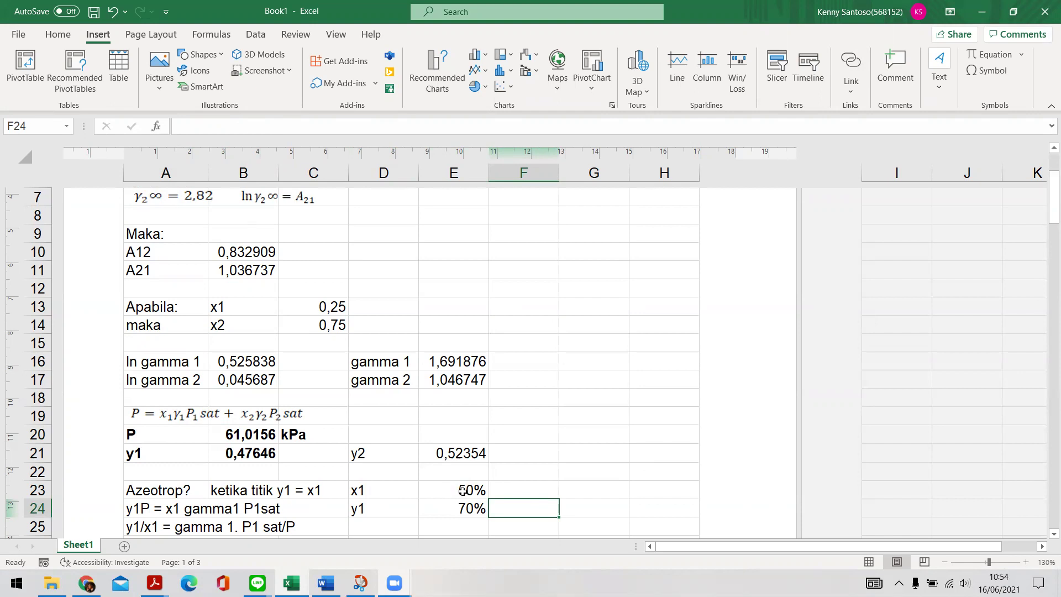
- Complete the example in F23:G24 with x2 as 50% and y2 as 30%
{"action": "left_click", "coordinate": [540, 490]}
{"action": "type", "text": "x2"}
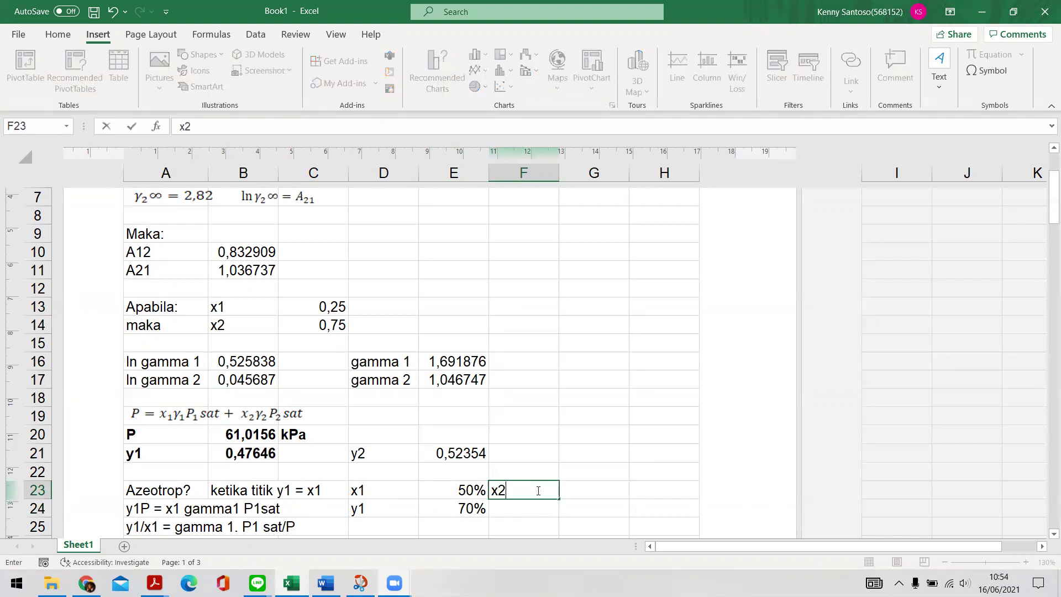
{"action": "key", "text": "Tab"}
{"action": "type", "text": "50%"}
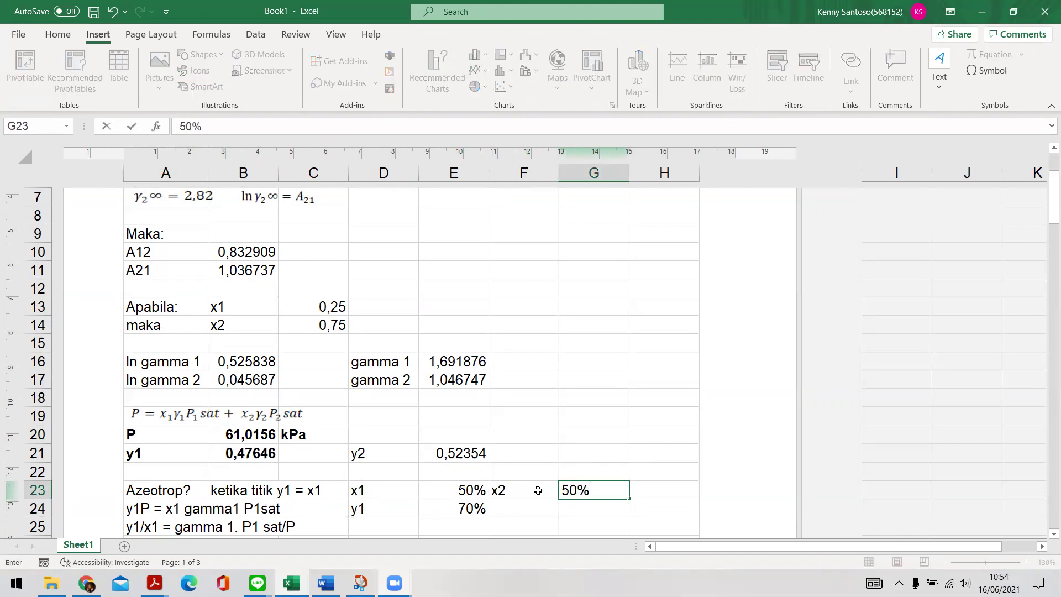
{"action": "key", "text": "Return"}
{"action": "key", "text": "Left"}
{"action": "type", "text": "x"}
{"action": "key", "text": "BackSpace"}
{"action": "type", "text": "y2"}
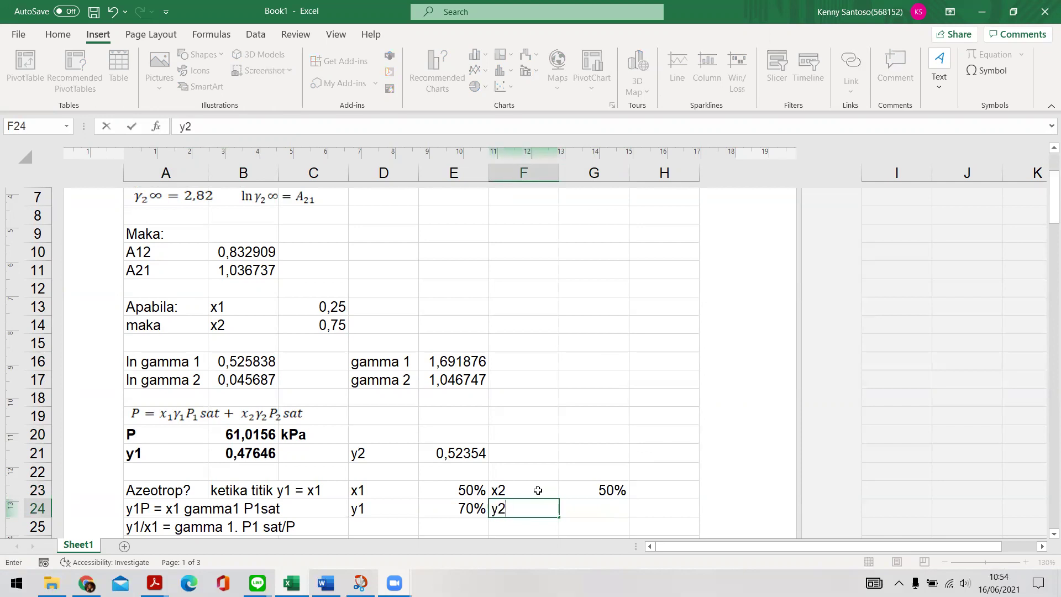
{"action": "key", "text": "Tab"}
{"action": "type", "text": "30%"}
{"action": "key", "text": "Tab"}
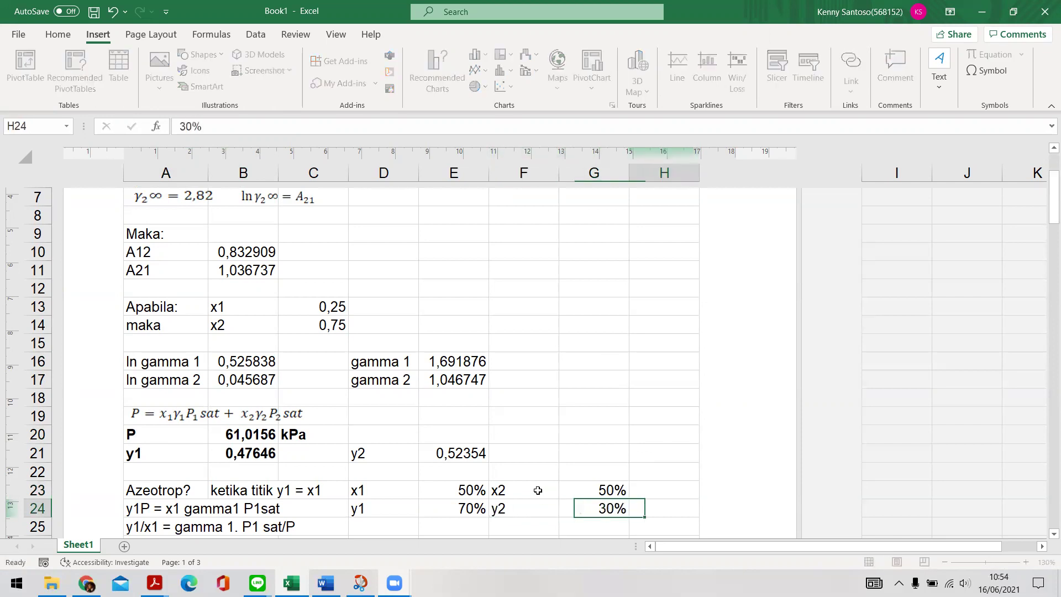
- Compare the example x1 and y1 compositions in D23:E24
{"action": "scroll", "coordinate": [518, 459], "scroll_direction": "down", "scroll_amount": 1}
{"action": "scroll", "coordinate": [519, 457], "scroll_direction": "up", "scroll_amount": 1}
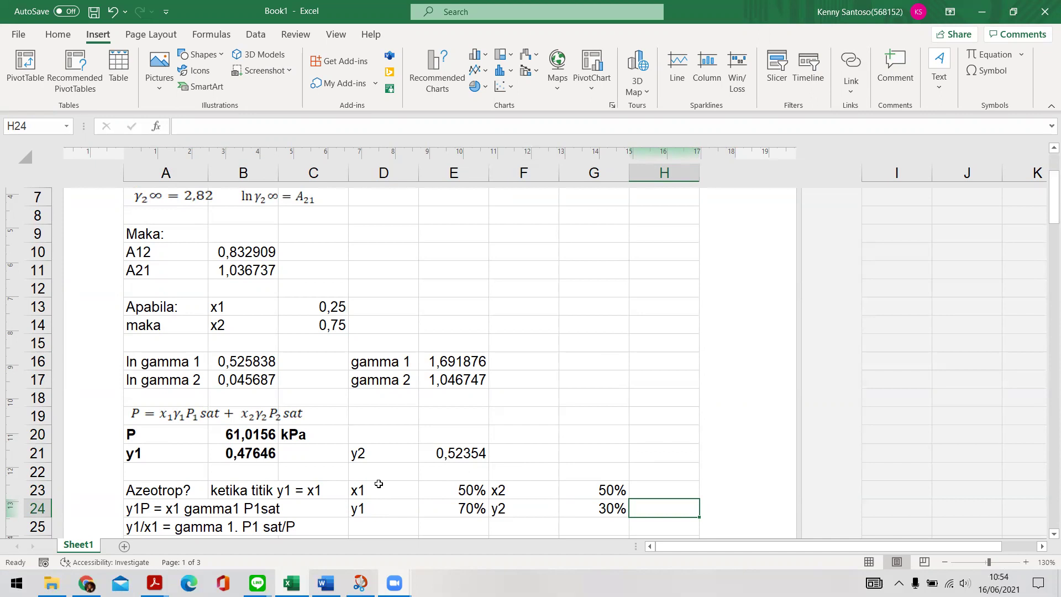
{"action": "left_click_drag", "start_coordinate": [376, 490], "coordinate": [466, 508]}
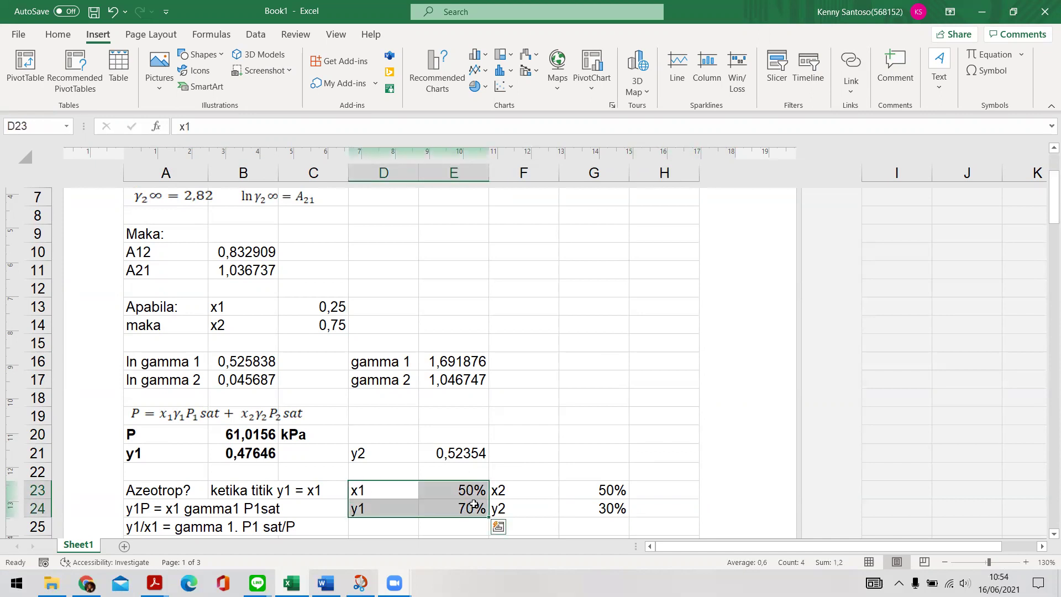
{"action": "left_click_drag", "start_coordinate": [377, 506], "coordinate": [458, 506]}
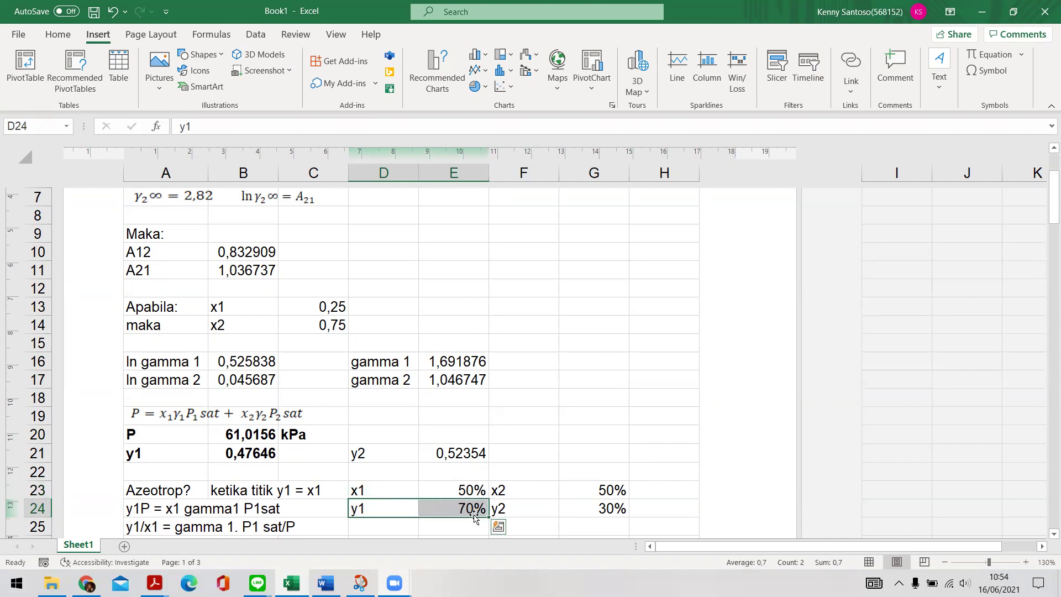
{"action": "left_click_drag", "start_coordinate": [386, 486], "coordinate": [407, 504]}
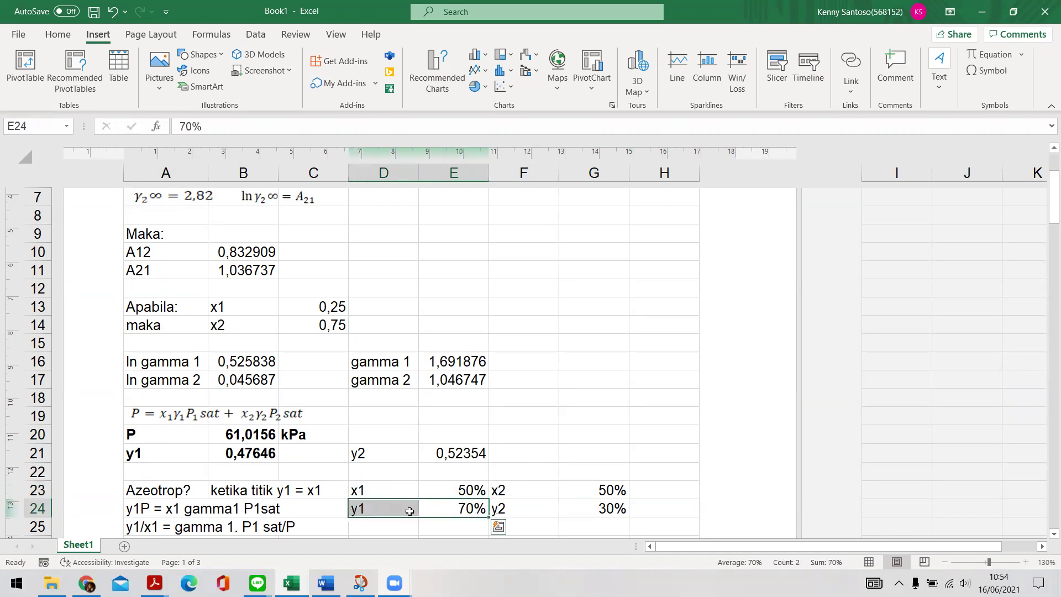
- Add a row below the example y1 labelled "x1 baru" in D25 with 70% in E25
{"action": "scroll", "coordinate": [476, 504], "scroll_direction": "down", "scroll_amount": 1}
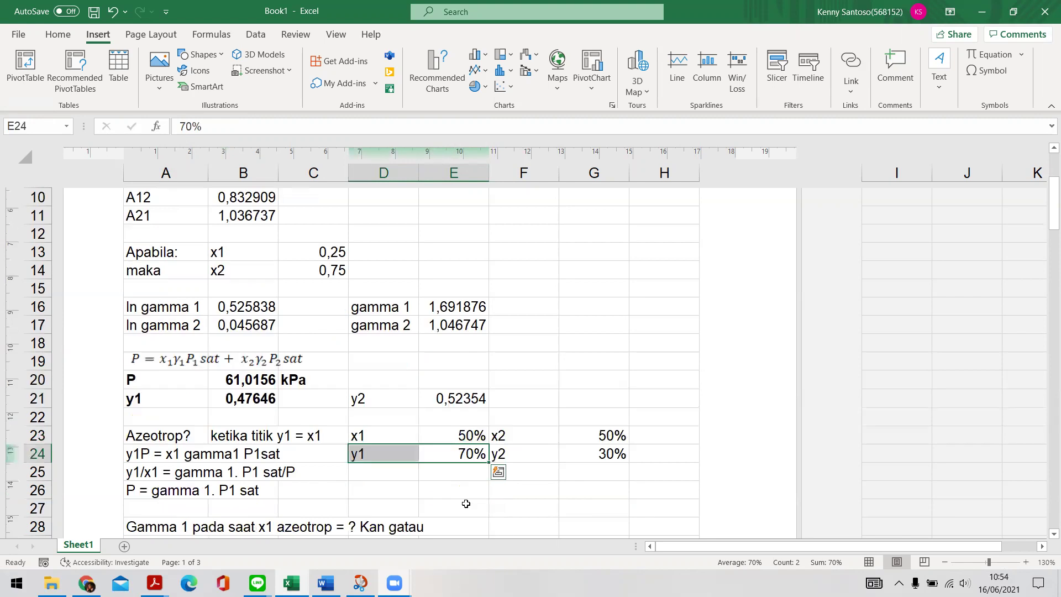
{"action": "left_click", "coordinate": [407, 477]}
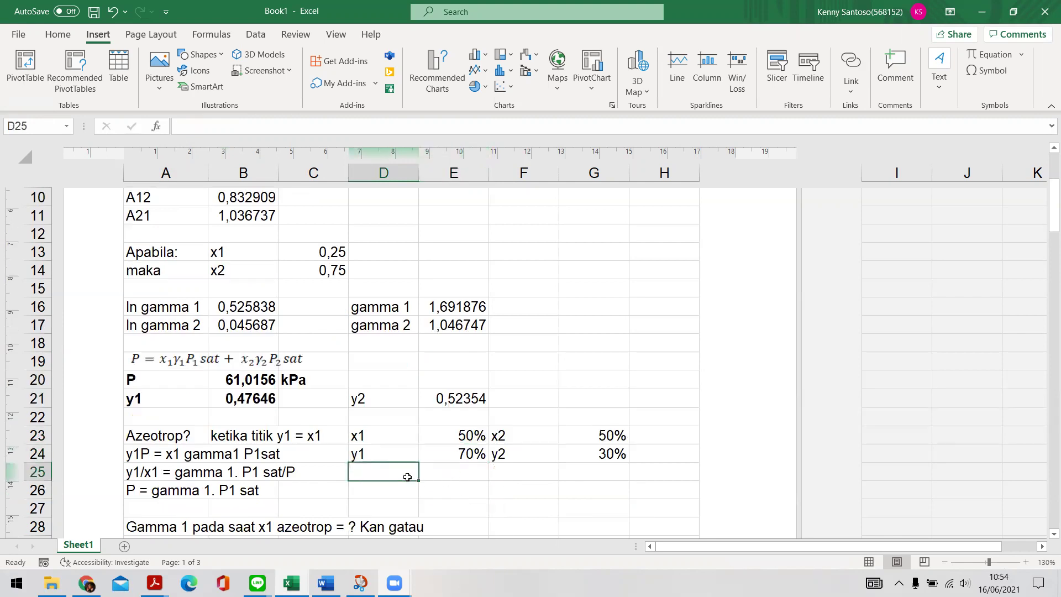
{"action": "type", "text": "x1"}
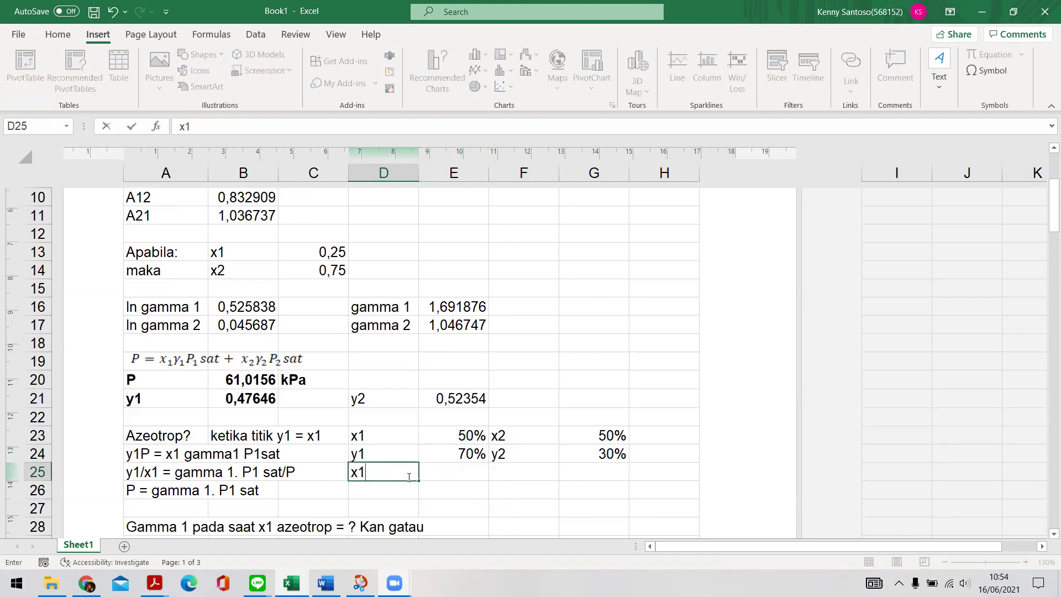
{"action": "type", "text": " baru"}
{"action": "key", "text": "Tab"}
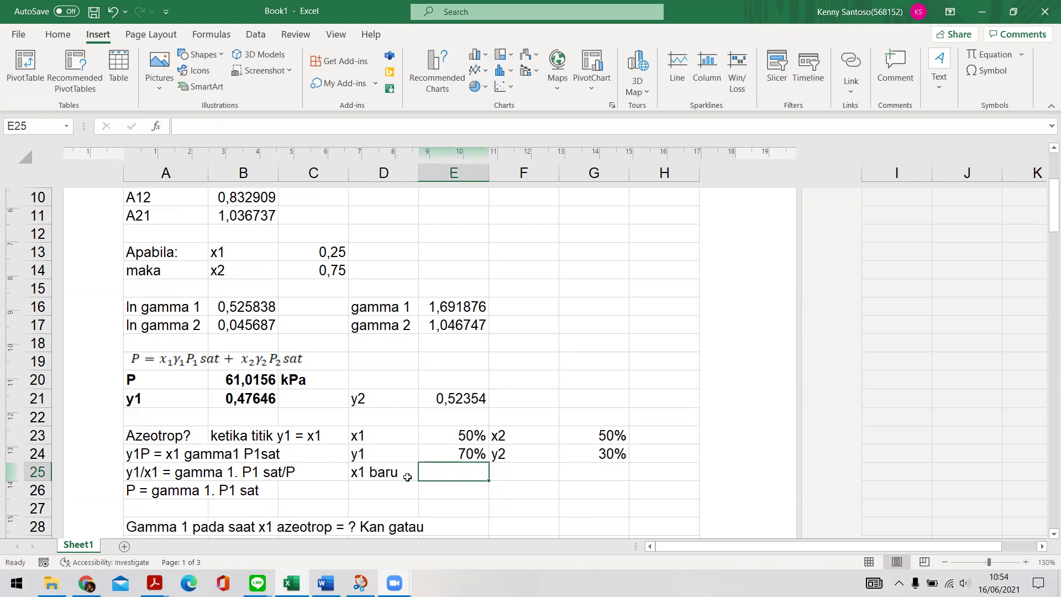
{"action": "type", "text": "70%"}
{"action": "key", "text": "Return"}
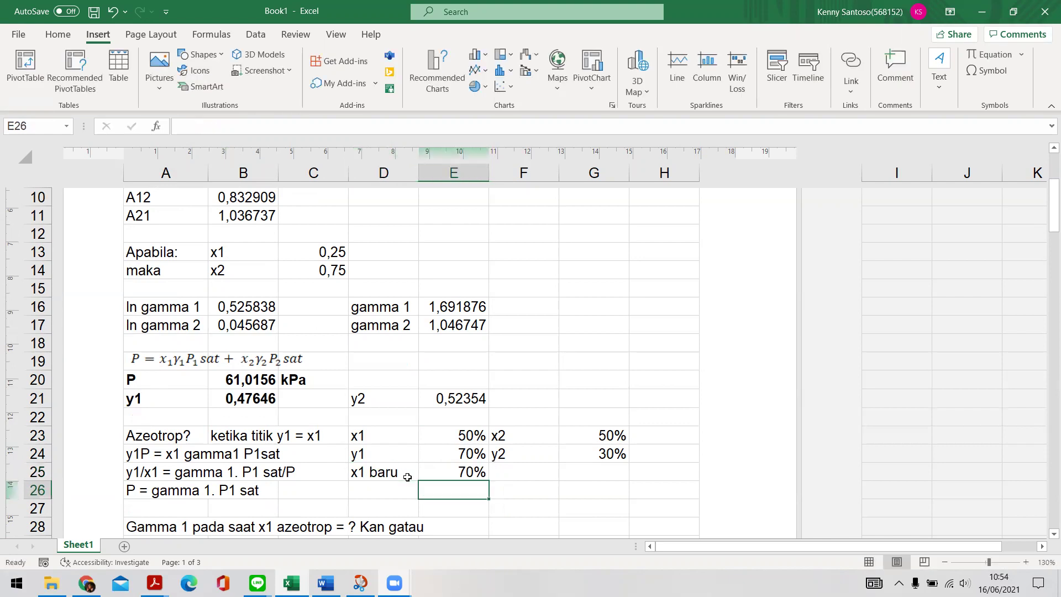
- Compare the x1, y1 and x1 baru entries in D23:E25 to follow how the composition changes
{"action": "left_click", "coordinate": [408, 473]}
{"action": "left_click_drag", "start_coordinate": [428, 473], "coordinate": [415, 474]}
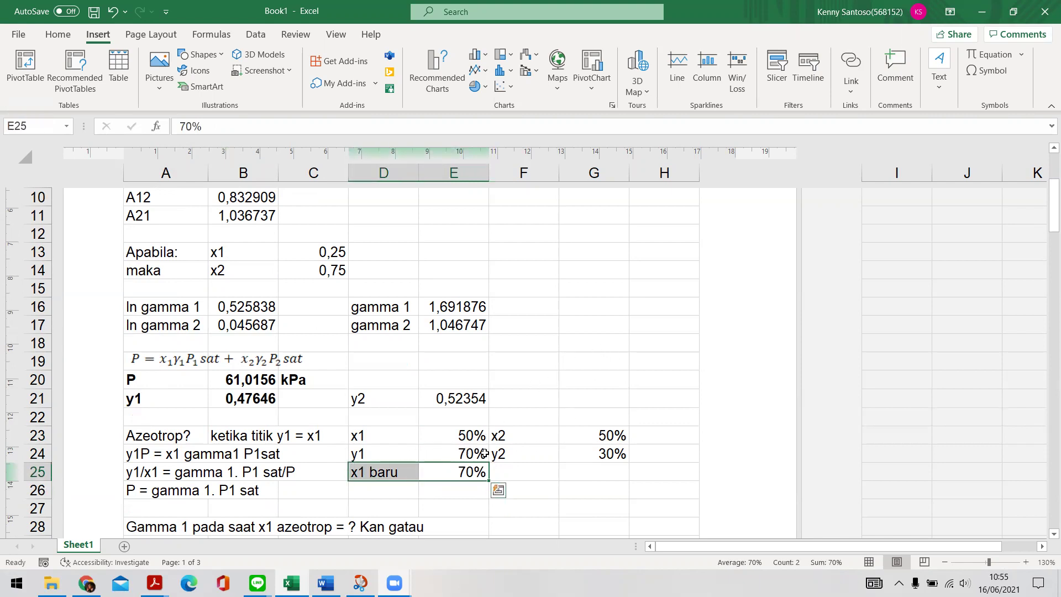
{"action": "left_click", "coordinate": [474, 436]}
{"action": "left_click", "coordinate": [468, 453]}
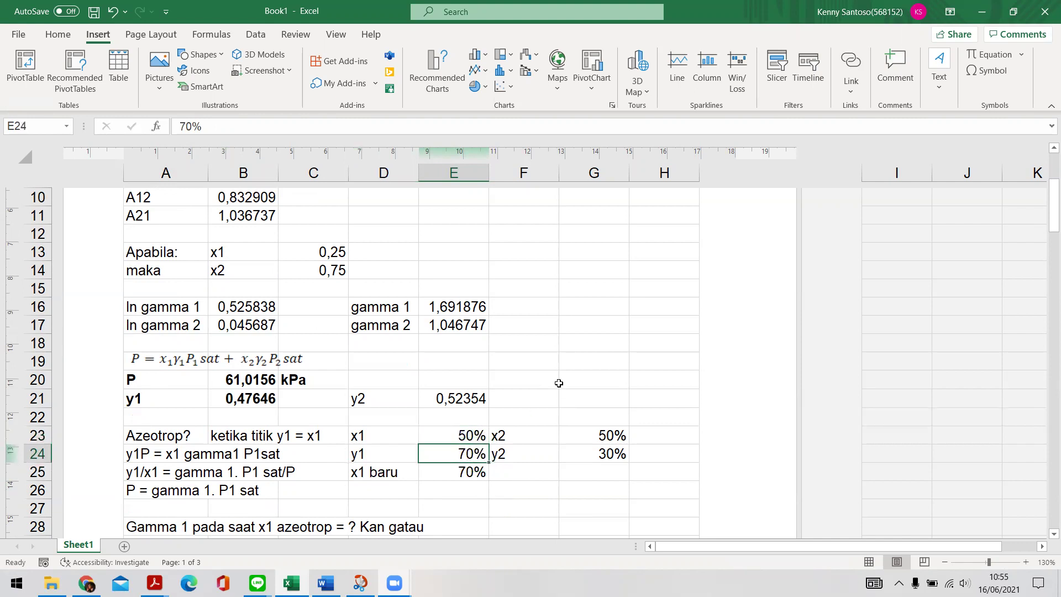
{"action": "left_click", "coordinate": [460, 436]}
{"action": "left_click_drag", "start_coordinate": [413, 435], "coordinate": [463, 437]}
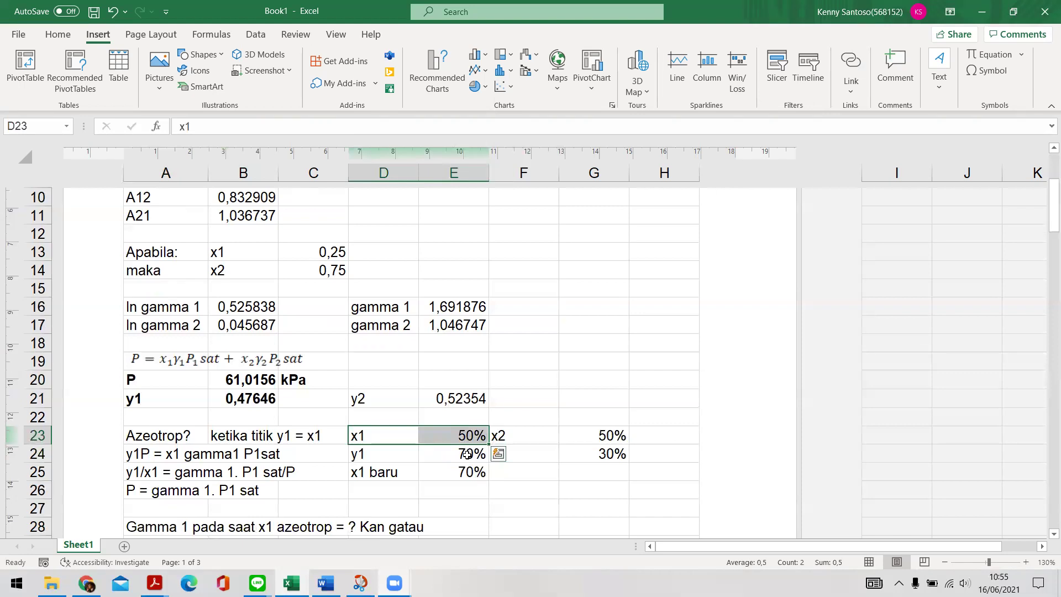
{"action": "left_click", "coordinate": [467, 454]}
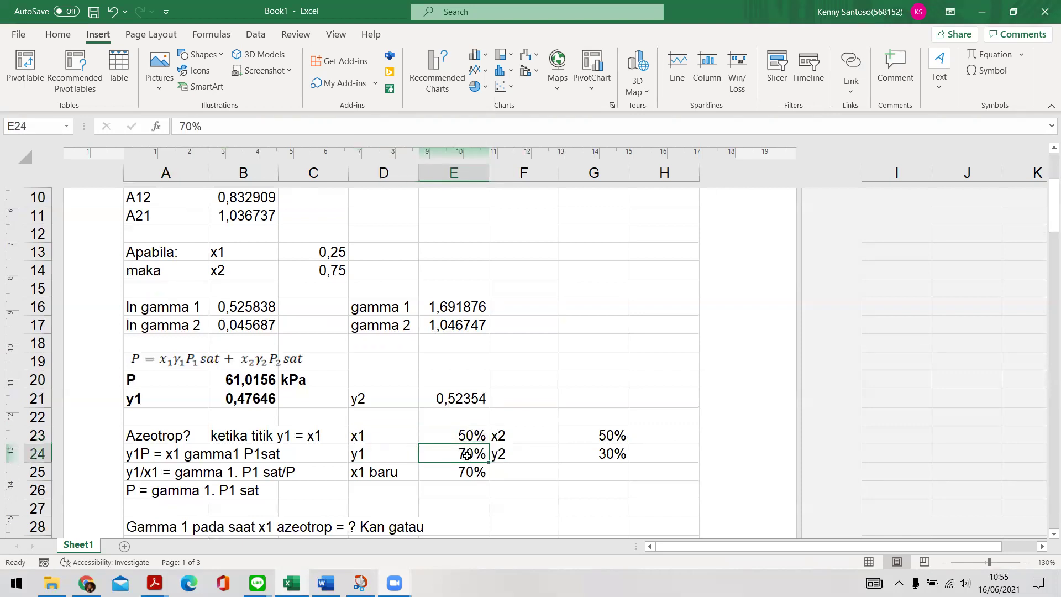
{"action": "left_click", "coordinate": [409, 455], "text": "shift"}
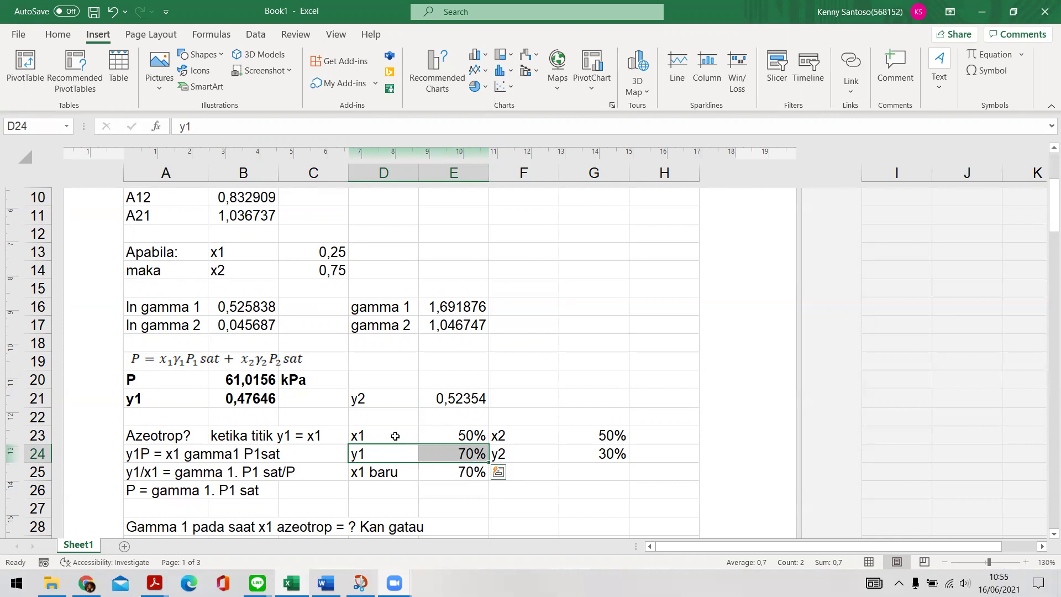
{"action": "left_click", "coordinate": [408, 436]}
{"action": "left_click", "coordinate": [460, 446]}
{"action": "left_click", "coordinate": [463, 436]}
{"action": "left_click", "coordinate": [470, 454]}
{"action": "left_click_drag", "start_coordinate": [386, 454], "coordinate": [464, 458]}
{"action": "left_click_drag", "start_coordinate": [407, 476], "coordinate": [459, 471]}
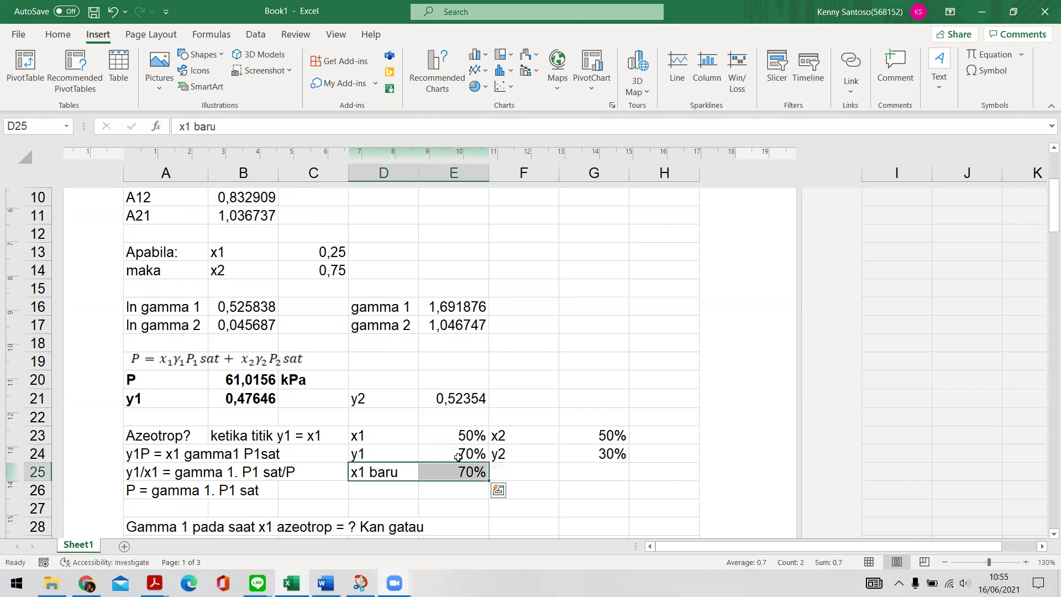
- Set the example y1 in E24 to 50% to match x1 for the azeotrope case
{"action": "left_click", "coordinate": [458, 454]}
{"action": "type", "text": "50"}
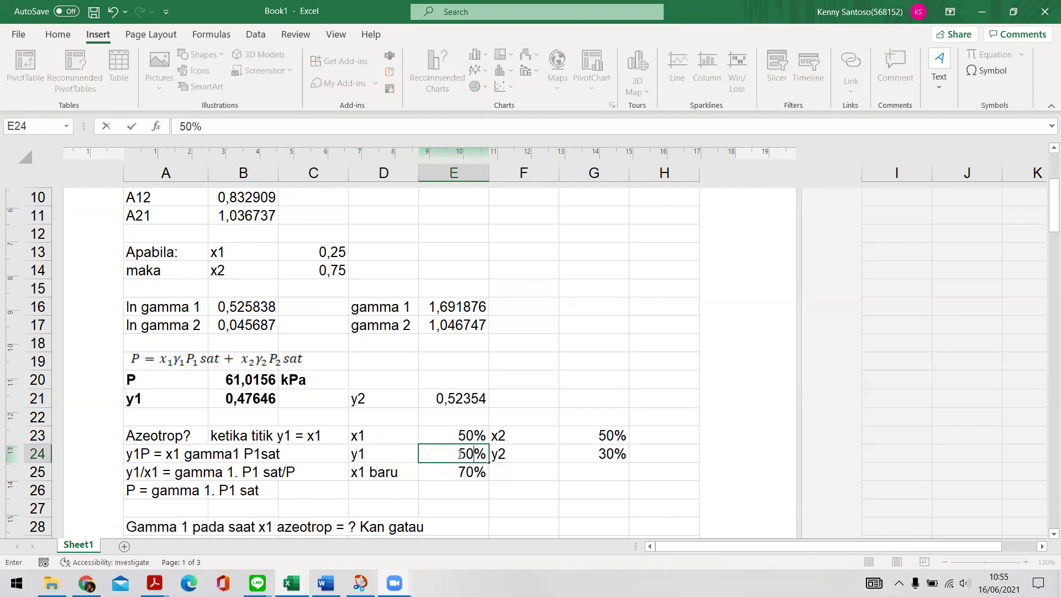
{"action": "left_click", "coordinate": [511, 486]}
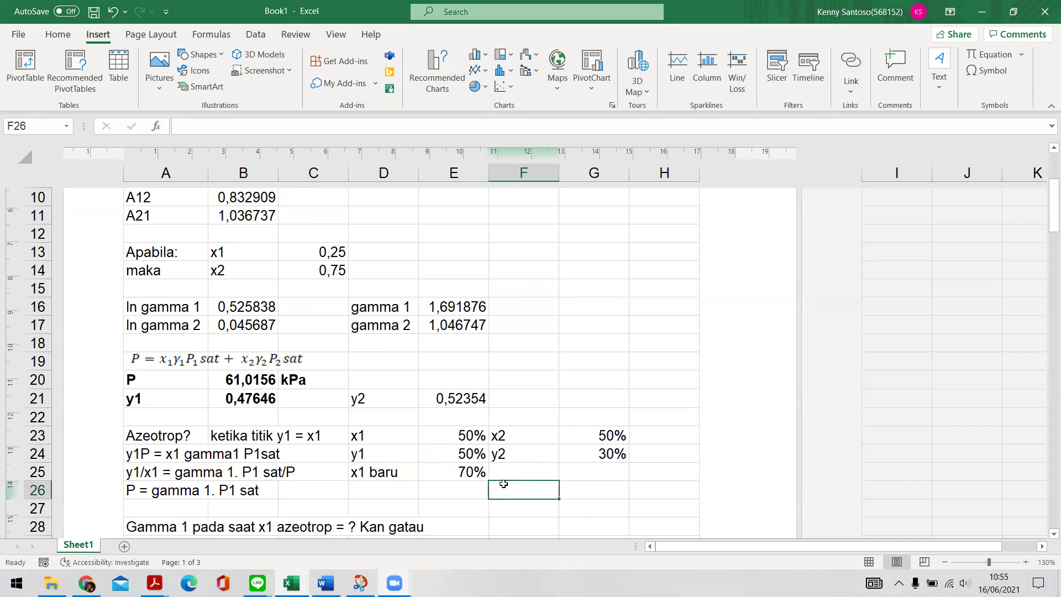
- Compare the example x1, y1 and x1 baru compositions in D23:E25 for the azeotrope case
{"action": "left_click", "coordinate": [472, 434]}
{"action": "left_click", "coordinate": [474, 458]}
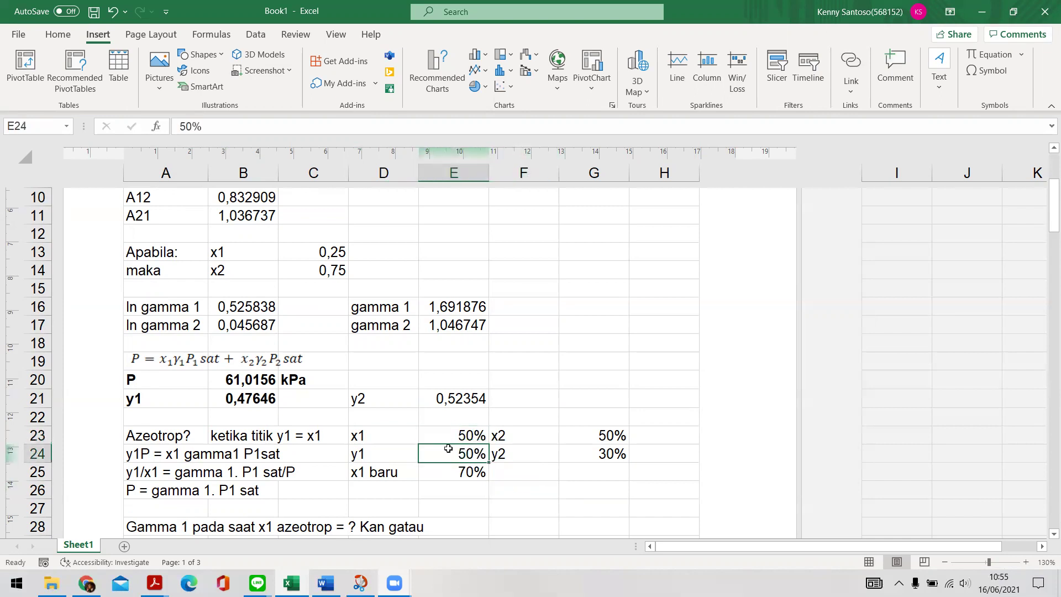
{"action": "left_click_drag", "start_coordinate": [397, 436], "coordinate": [459, 437]}
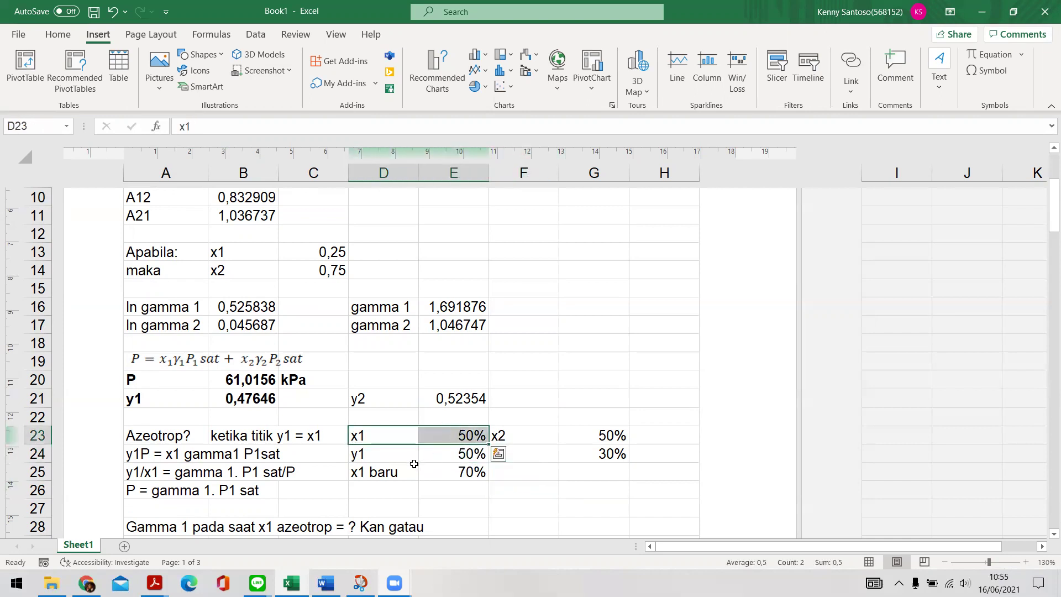
{"action": "left_click", "coordinate": [448, 453]}
{"action": "left_click_drag", "start_coordinate": [393, 472], "coordinate": [464, 472]}
- Clear all the example composition labels and percentages in D23:G25
{"action": "left_click_drag", "start_coordinate": [390, 435], "coordinate": [624, 474]}
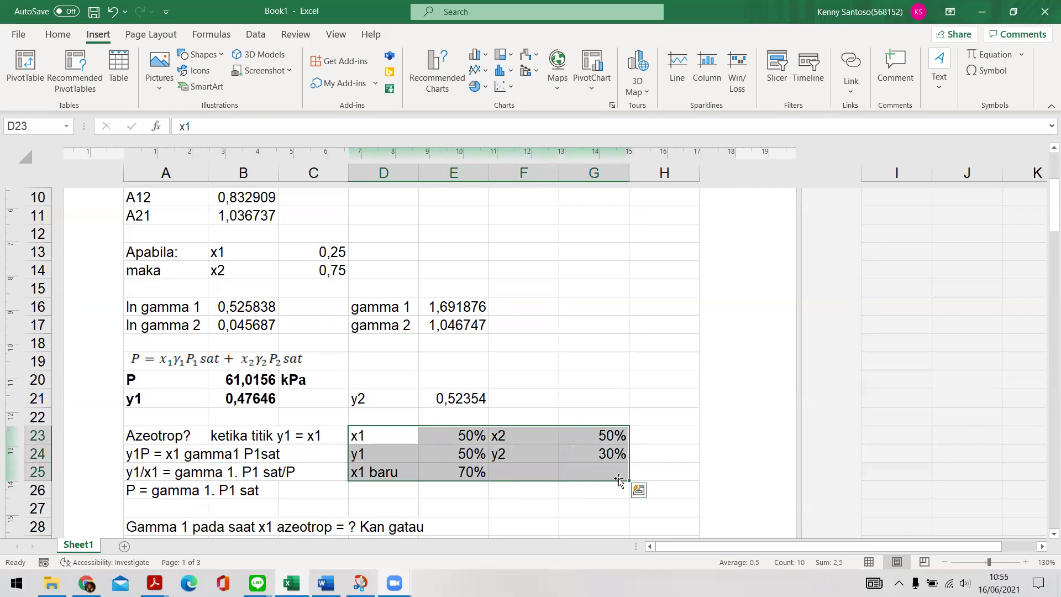
{"action": "key", "text": "Delete"}
{"action": "left_click", "coordinate": [646, 387]}
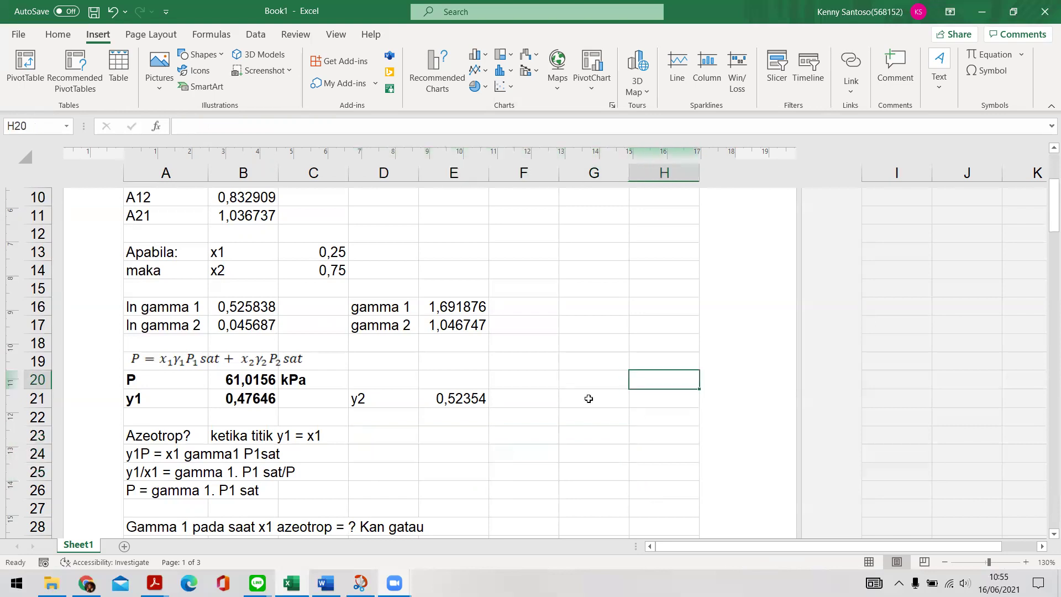
{"action": "scroll", "coordinate": [458, 389], "scroll_direction": "up", "scroll_amount": 1}
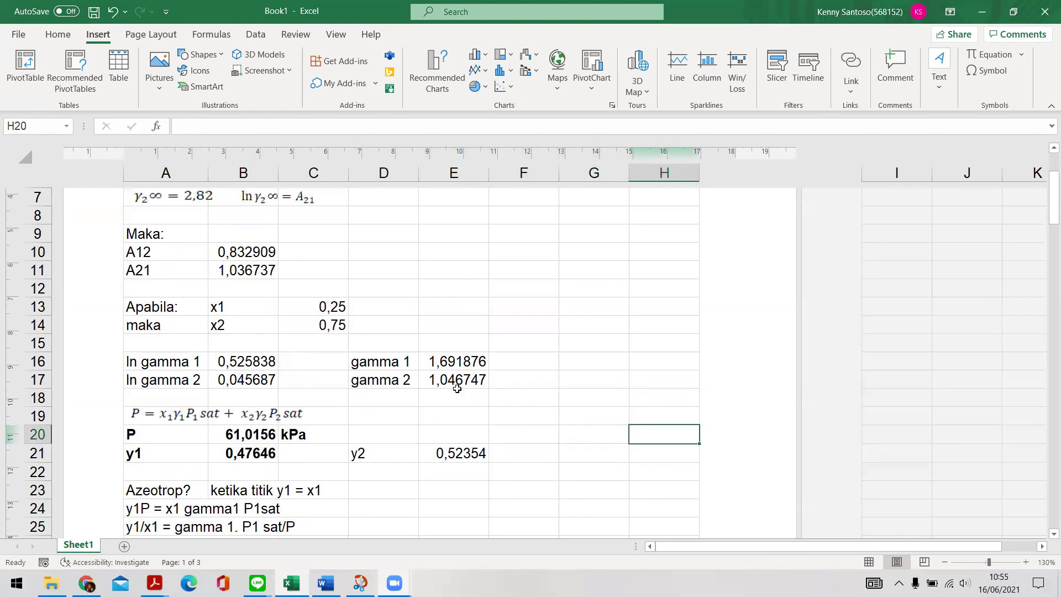
{"action": "left_click", "coordinate": [326, 583]}
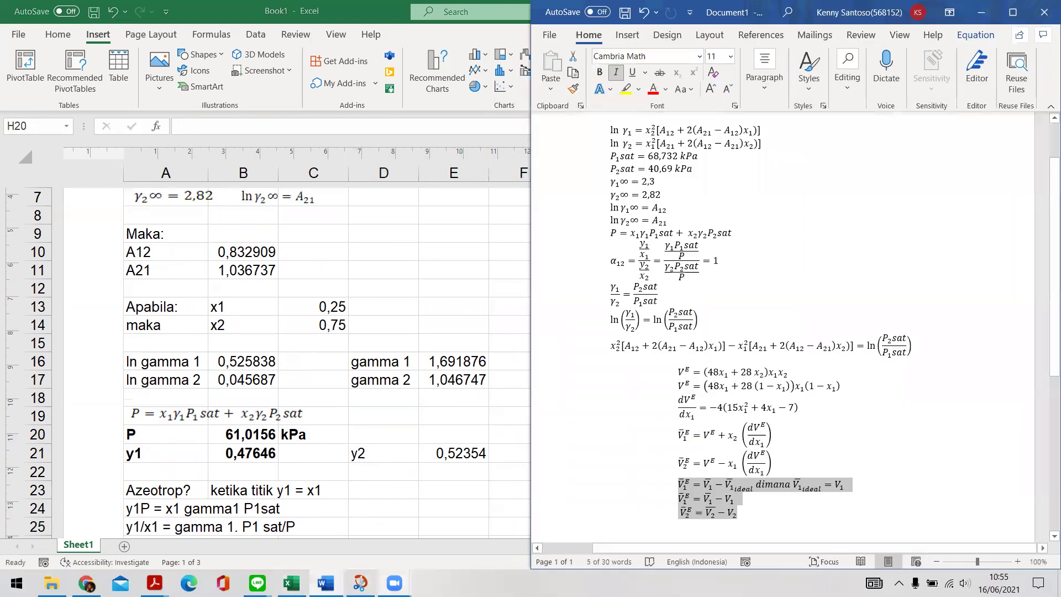
{"action": "mouse_move", "coordinate": [394, 583]}
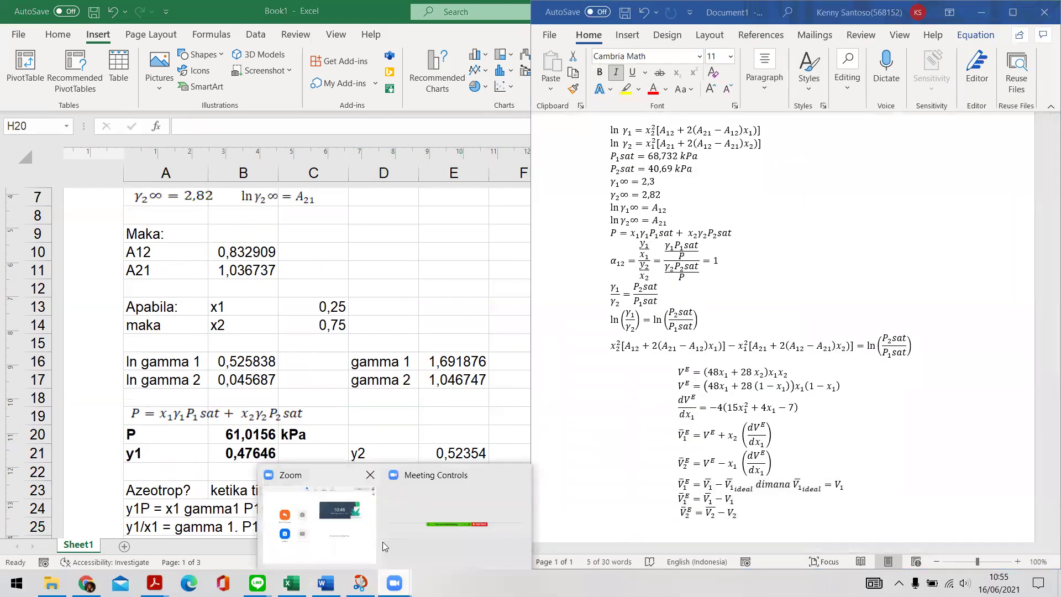
{"action": "key", "text": "alt+Tab"}
- Review the azeotrope condition y1 = x1 and the derivation of P = gamma 1. P1 sat in rows 23 to 26
{"action": "scroll", "coordinate": [425, 389], "scroll_direction": "down", "scroll_amount": 1}
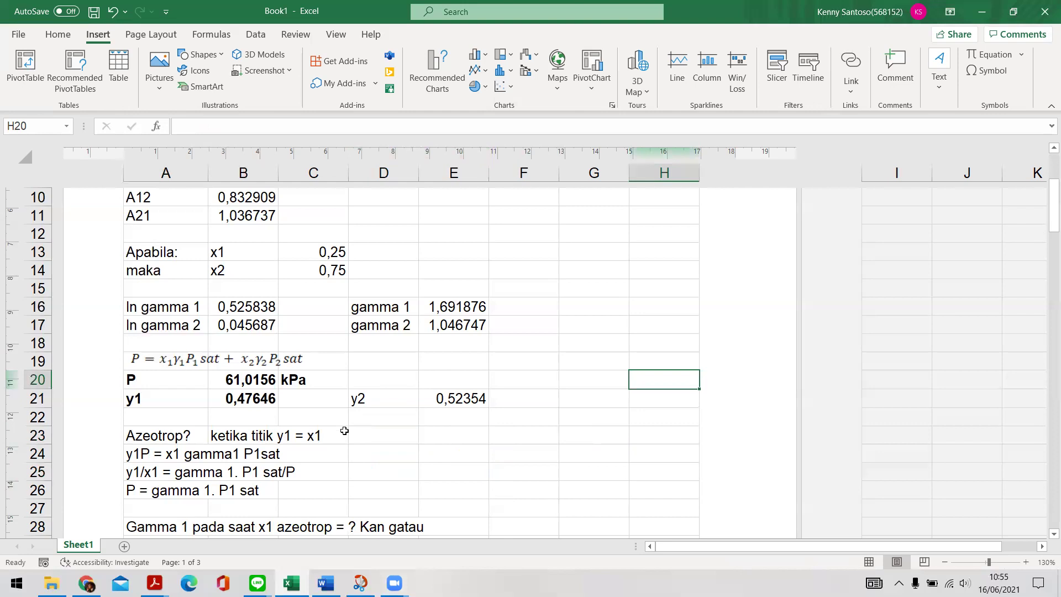
{"action": "scroll", "coordinate": [344, 430], "scroll_direction": "down", "scroll_amount": 2}
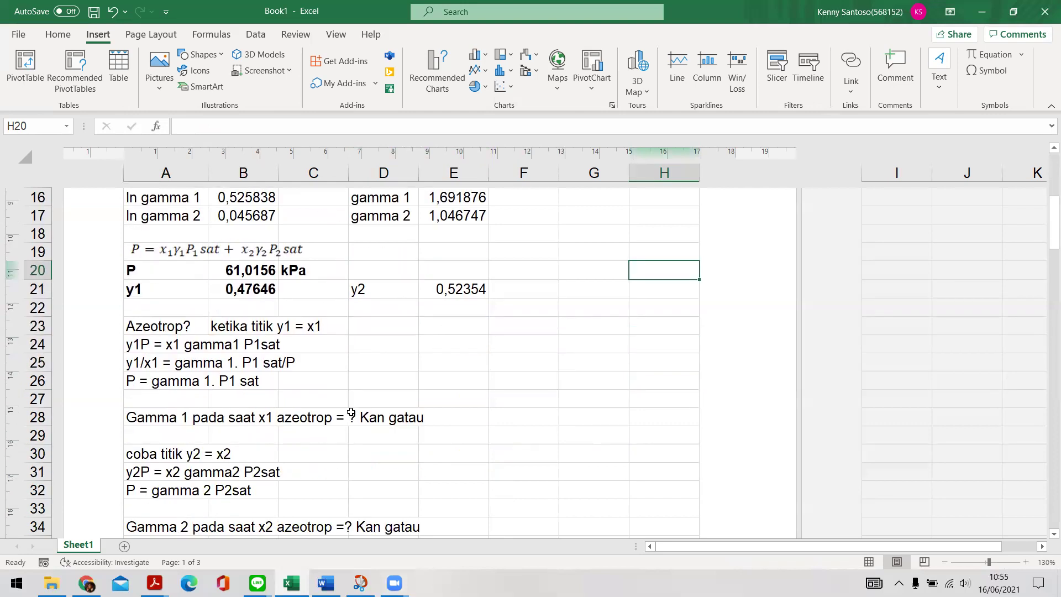
{"action": "scroll", "coordinate": [351, 413], "scroll_direction": "down", "scroll_amount": 1}
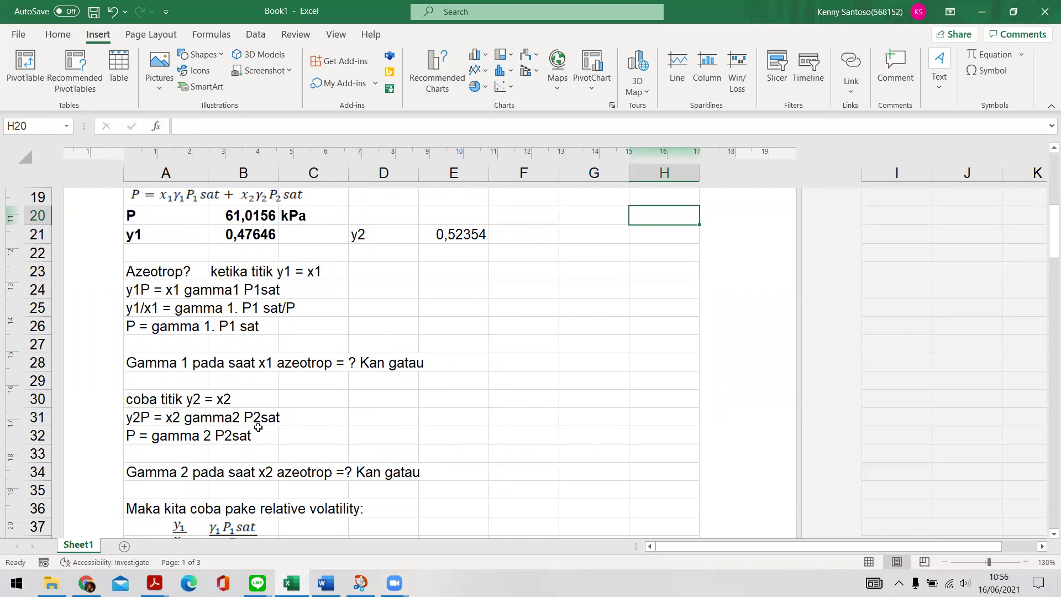
{"action": "scroll", "coordinate": [401, 379], "scroll_direction": "up", "scroll_amount": 1}
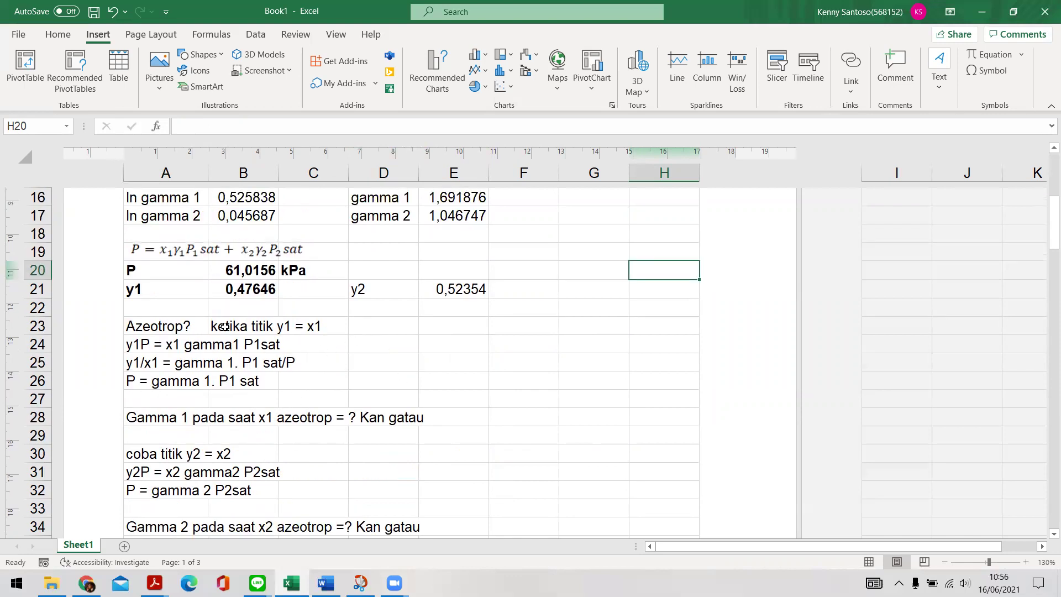
{"action": "scroll", "coordinate": [262, 398], "scroll_direction": "up", "scroll_amount": 1}
{"action": "left_click", "coordinate": [246, 380]}
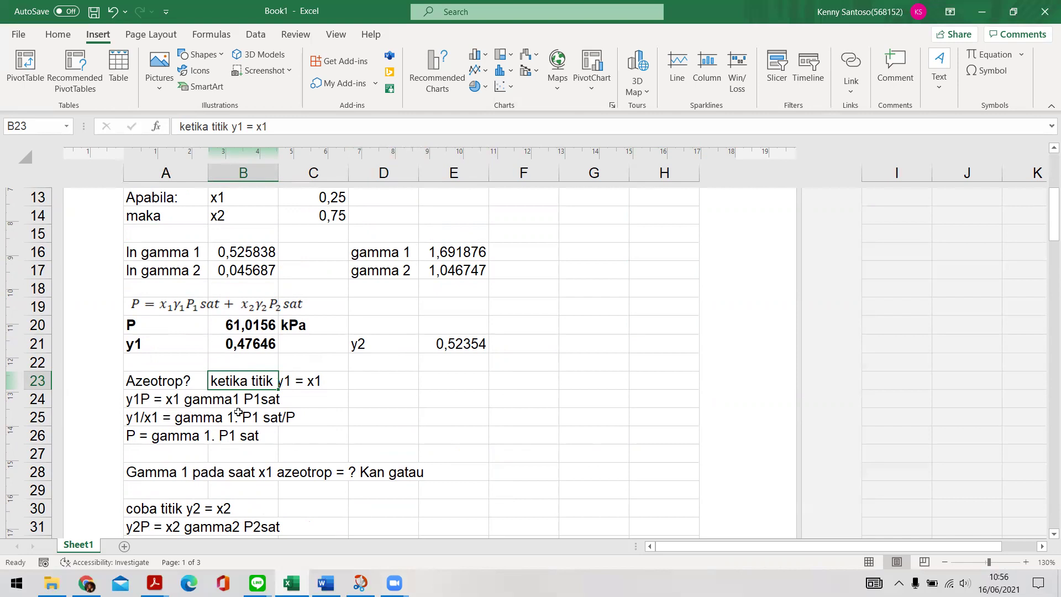
{"action": "left_click_drag", "start_coordinate": [145, 396], "coordinate": [246, 401]}
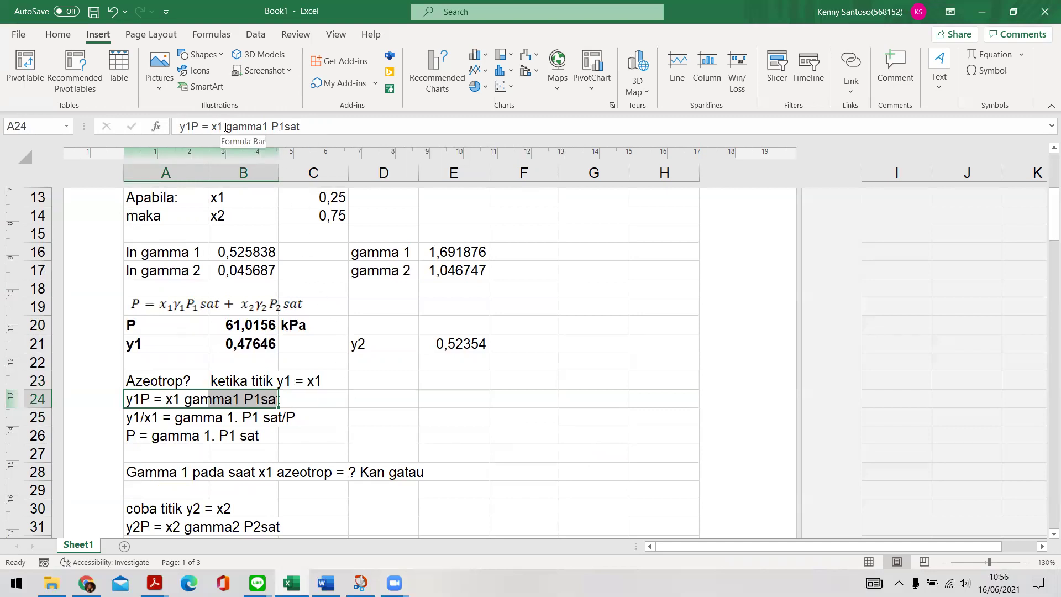
{"action": "left_click", "coordinate": [153, 417]}
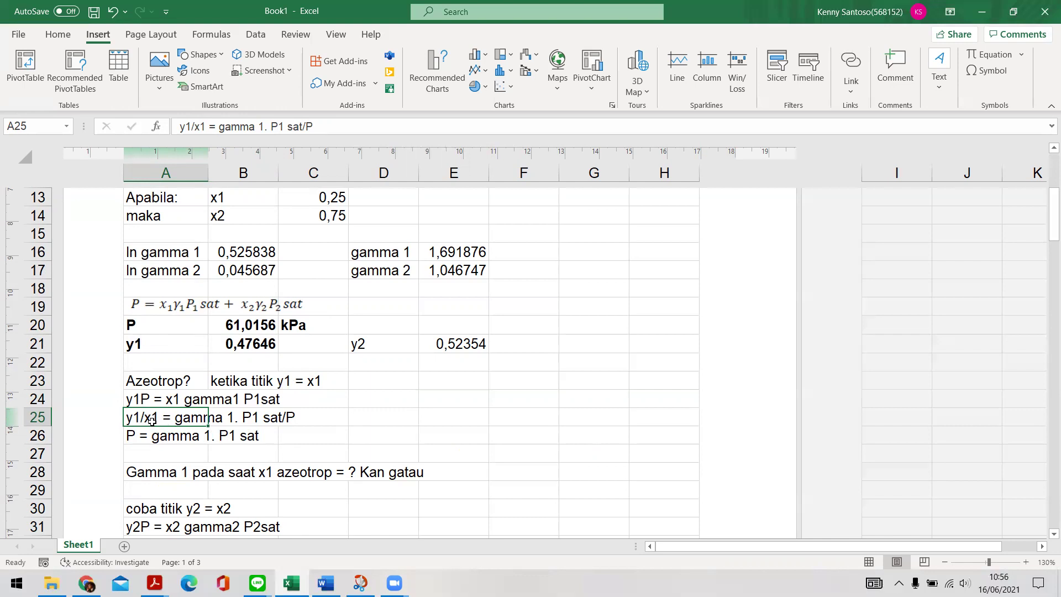
{"action": "left_click", "coordinate": [137, 437]}
{"action": "left_click", "coordinate": [255, 441]}
{"action": "left_click", "coordinate": [372, 433]}
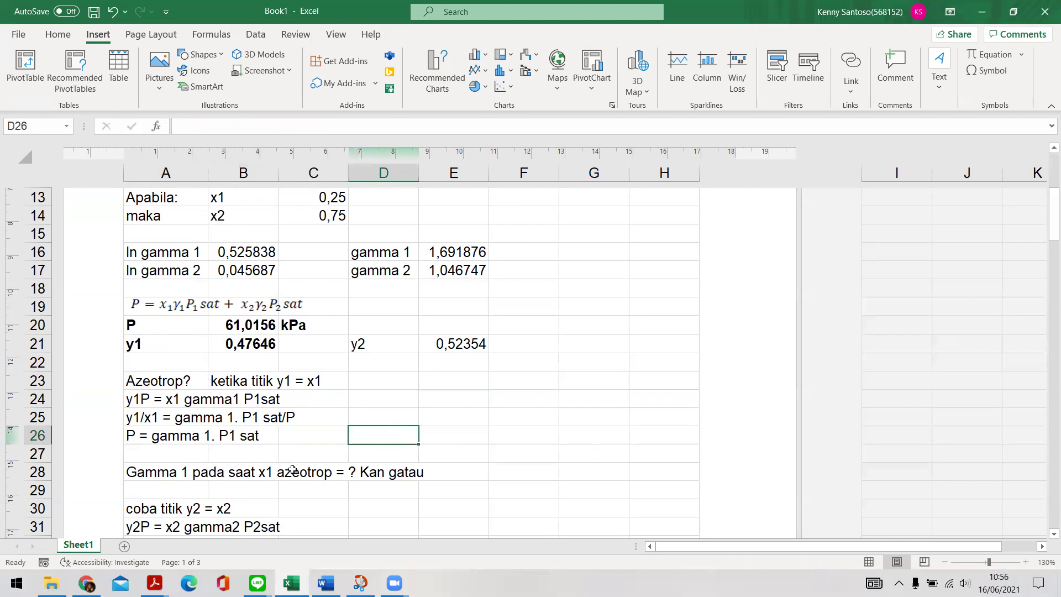
- Examine the gamma 1 term in A26 and the azeotrope note in A28 against the Margules equations in the problem statement
{"action": "left_click", "coordinate": [137, 431]}
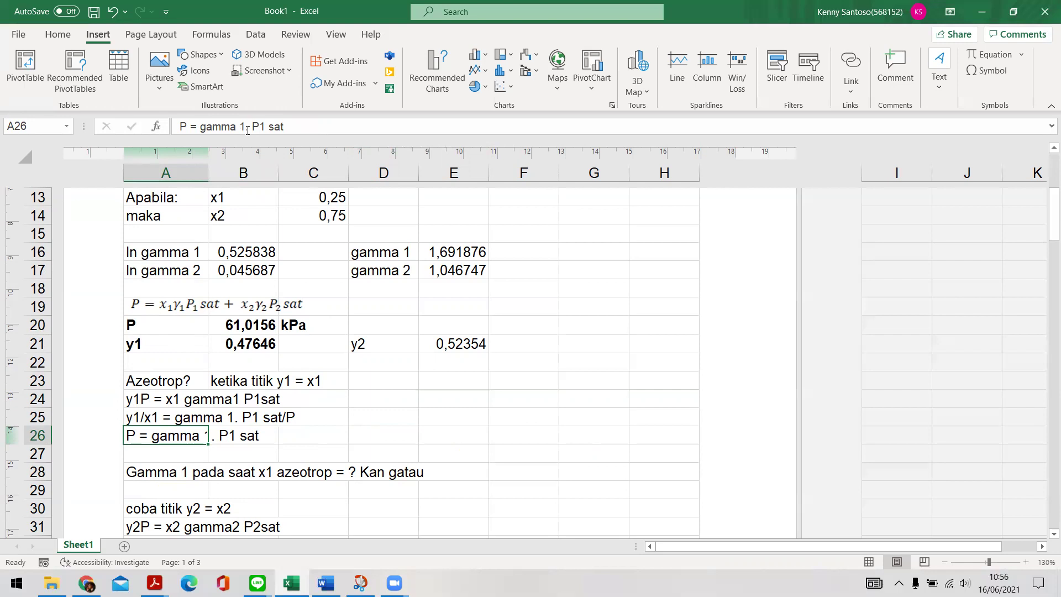
{"action": "left_click_drag", "start_coordinate": [248, 124], "coordinate": [200, 121]}
{"action": "left_click_drag", "start_coordinate": [296, 127], "coordinate": [200, 127]}
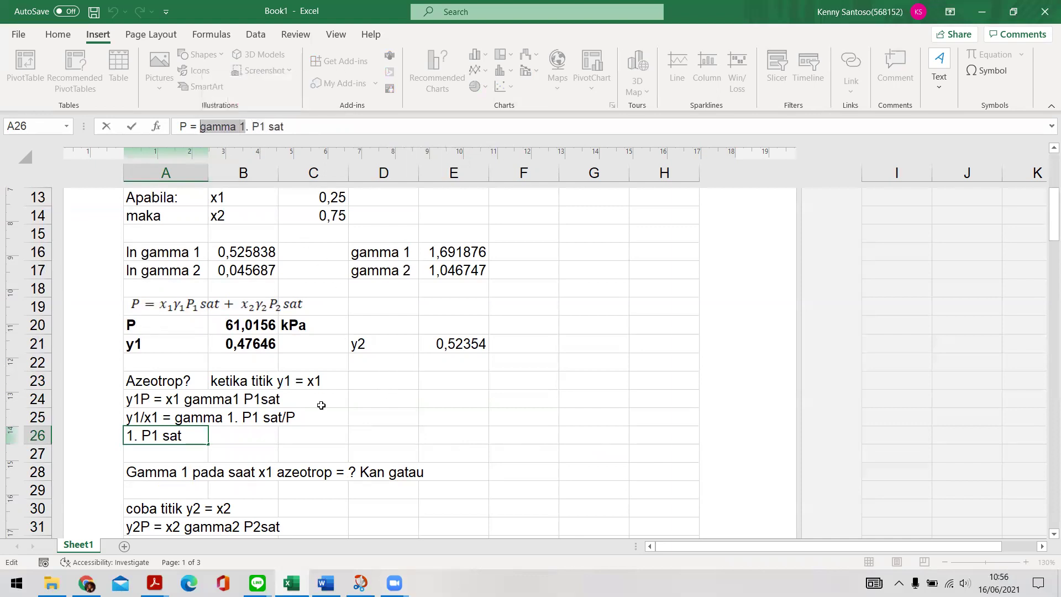
{"action": "key", "text": "ctrl+Return"}
{"action": "left_click_drag", "start_coordinate": [153, 472], "coordinate": [354, 476]}
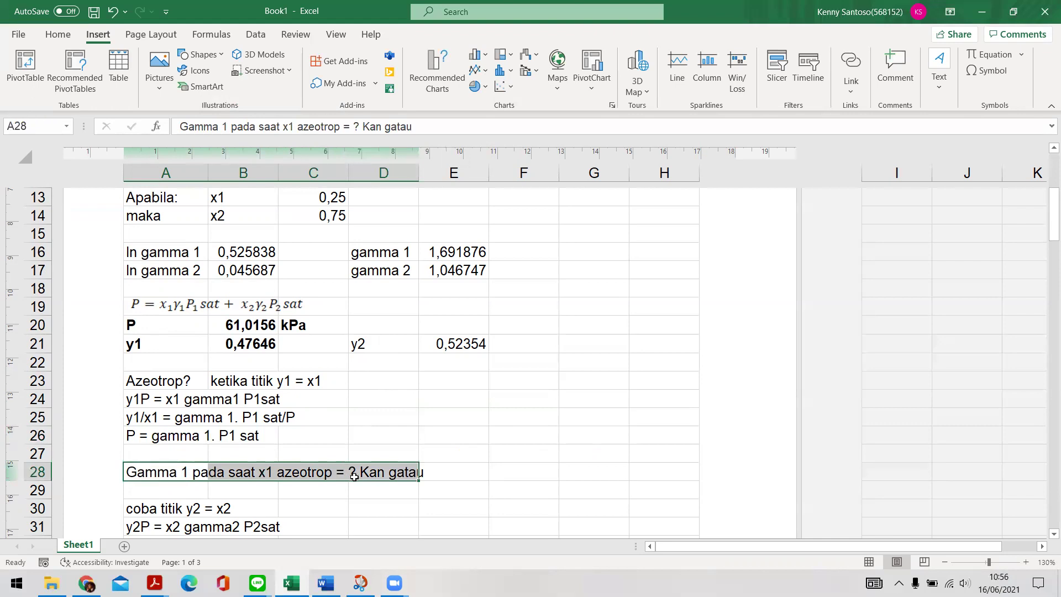
{"action": "scroll", "coordinate": [331, 412], "scroll_direction": "up", "scroll_amount": 5}
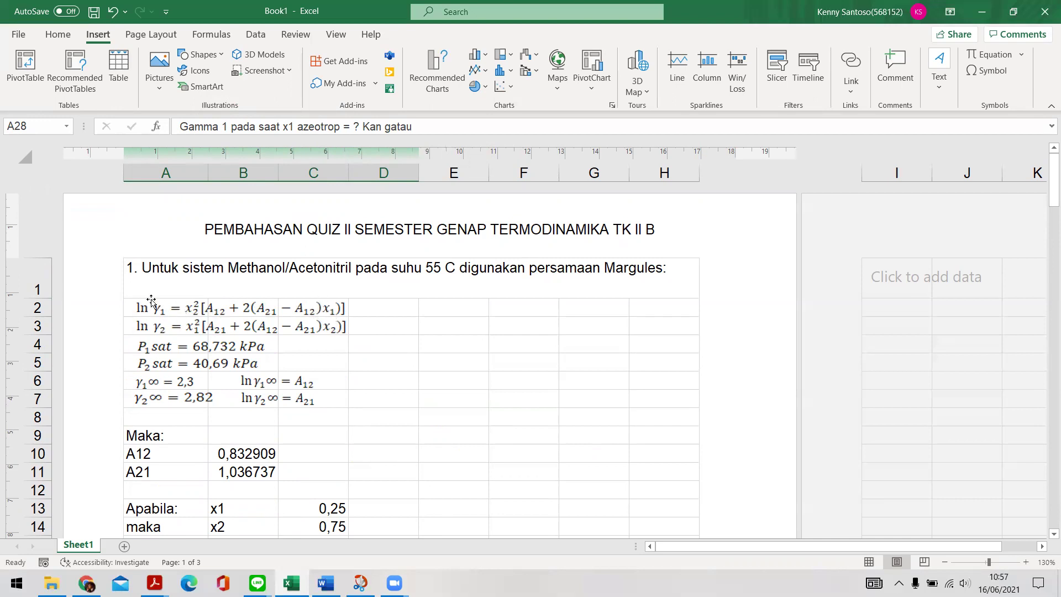
{"action": "scroll", "coordinate": [151, 302], "scroll_direction": "down", "scroll_amount": 7}
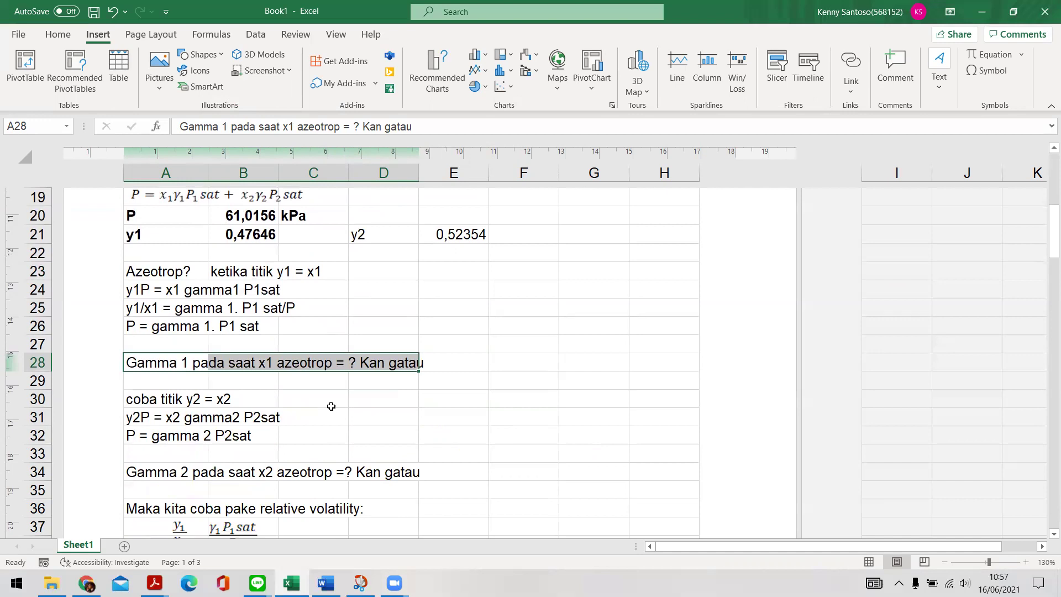
- Review the alternative condition y2 = x2 and its derivation of P = gamma 2 P2sat in rows 30 to 34
{"action": "left_click", "coordinate": [158, 401]}
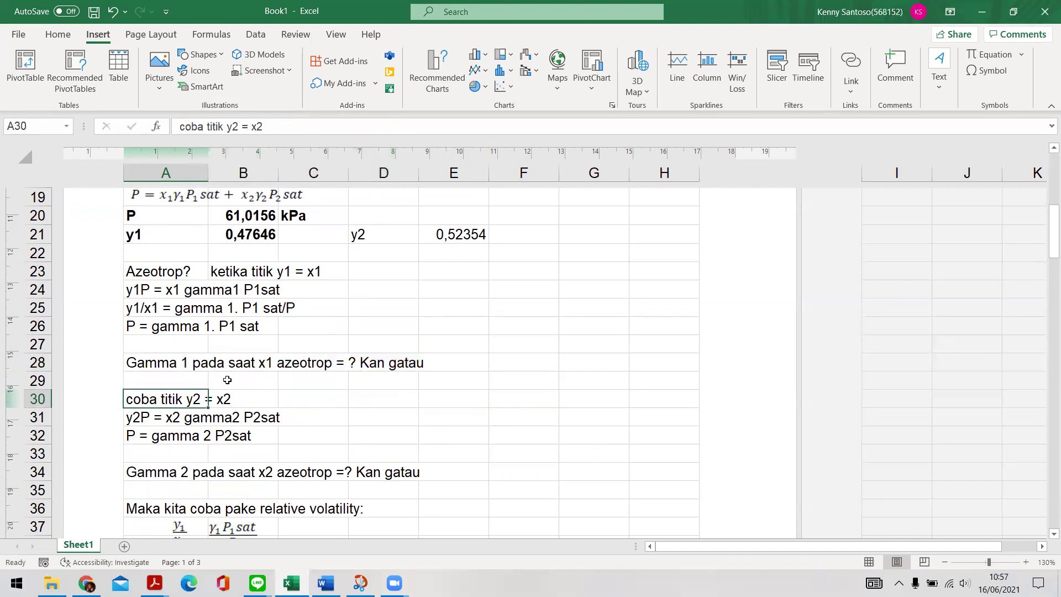
{"action": "left_click_drag", "start_coordinate": [162, 416], "coordinate": [268, 418]}
{"action": "left_click_drag", "start_coordinate": [133, 436], "coordinate": [277, 439]}
{"action": "left_click", "coordinate": [237, 452]}
{"action": "left_click", "coordinate": [149, 429]}
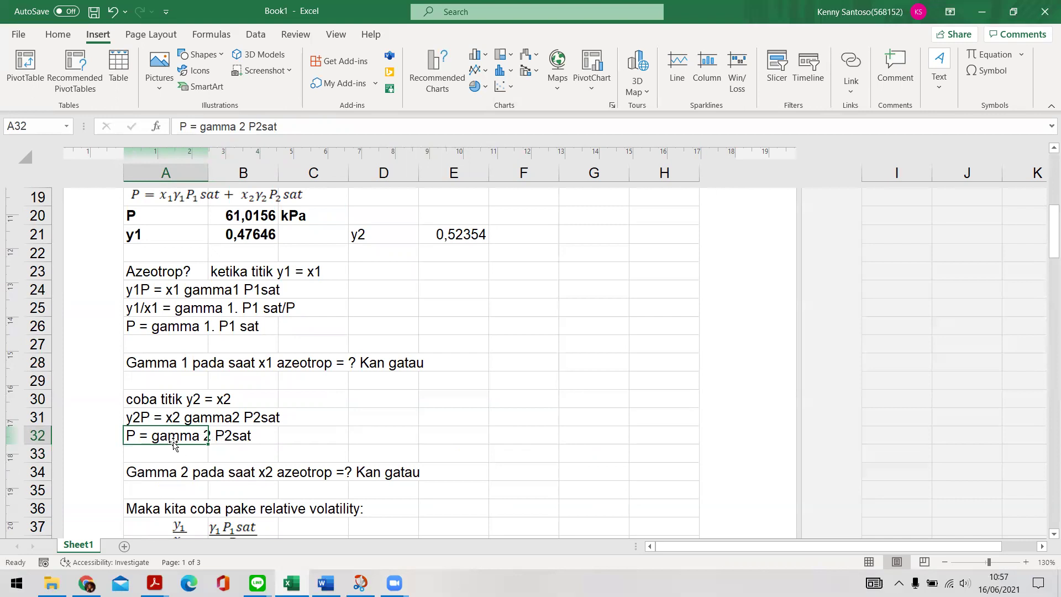
{"action": "scroll", "coordinate": [246, 416], "scroll_direction": "up", "scroll_amount": 6}
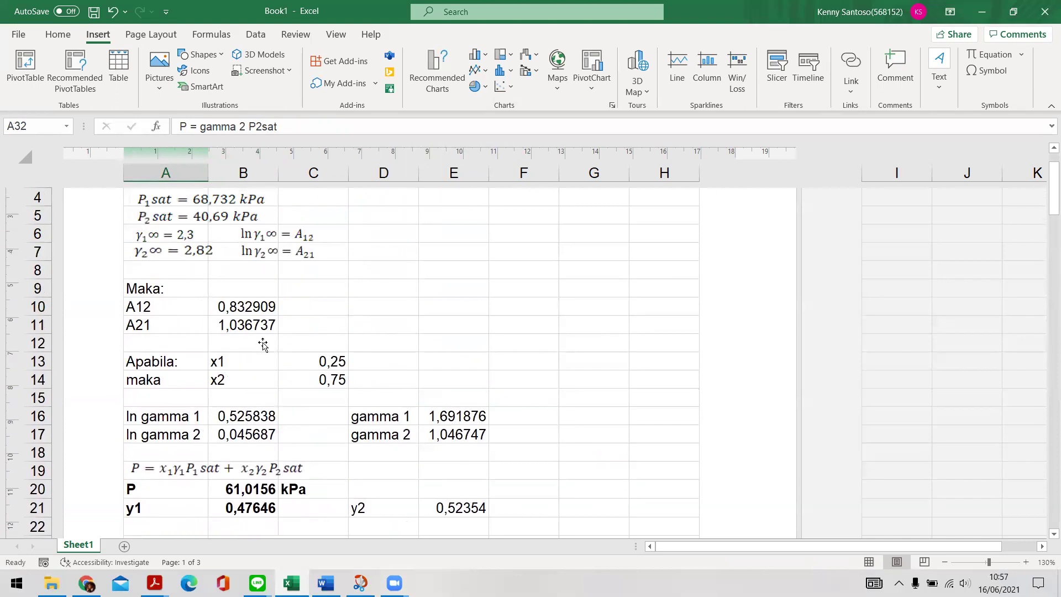
{"action": "scroll", "coordinate": [236, 337], "scroll_direction": "down", "scroll_amount": 7}
{"action": "scroll", "coordinate": [236, 337], "scroll_direction": "down", "scroll_amount": 1}
{"action": "scroll", "coordinate": [236, 379], "scroll_direction": "up", "scroll_amount": 3}
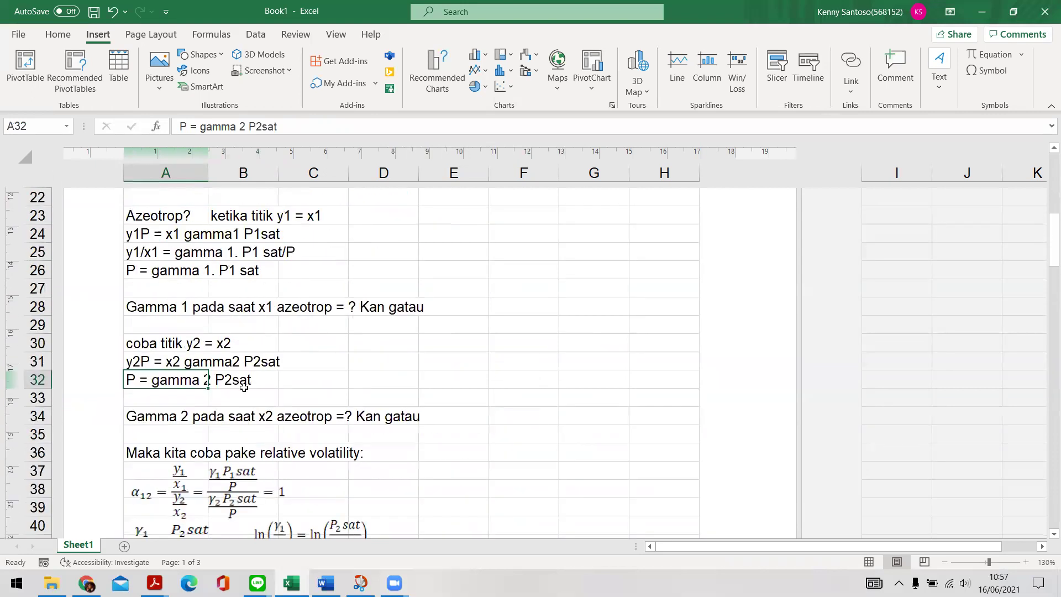
{"action": "scroll", "coordinate": [255, 405], "scroll_direction": "down", "scroll_amount": 1}
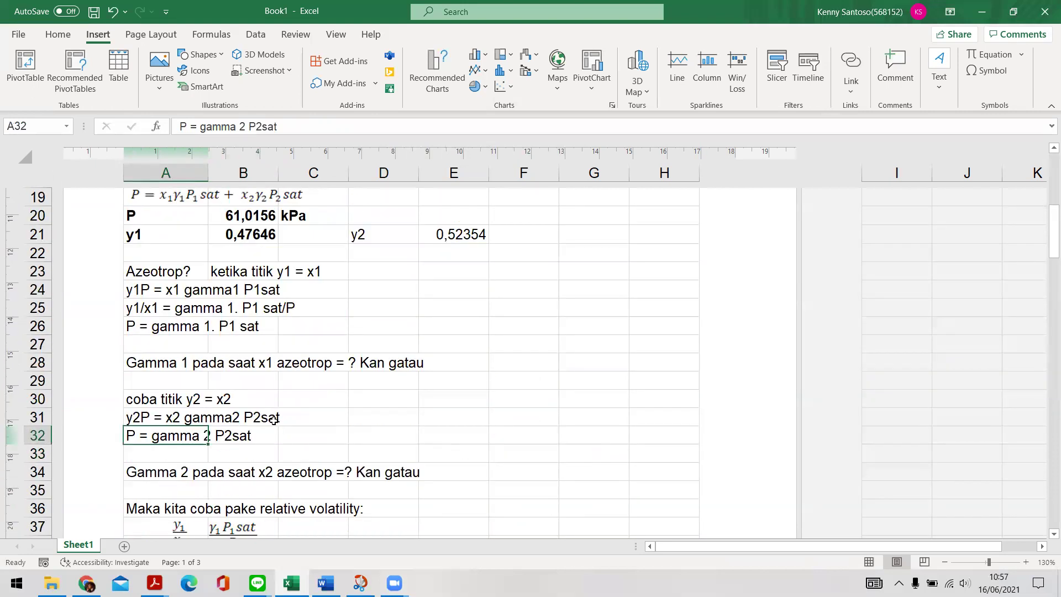
{"action": "scroll", "coordinate": [273, 404], "scroll_direction": "down", "scroll_amount": 1}
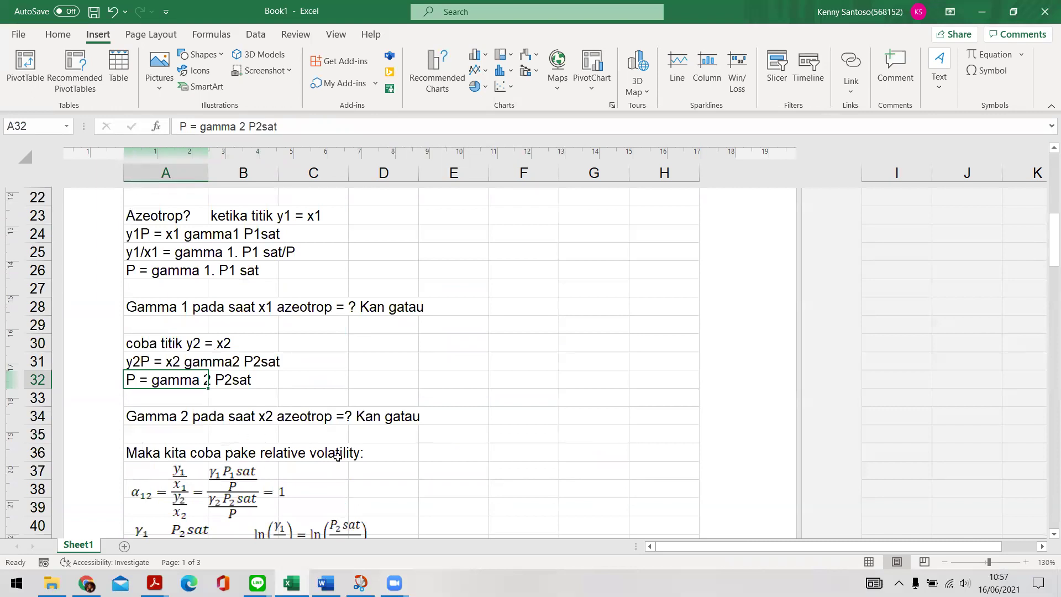
- Enter y1 = x1 in E37 and y2 = x2 in E38 beside the relative volatility equation
{"action": "left_click", "coordinate": [282, 454]}
{"action": "left_click", "coordinate": [158, 449]}
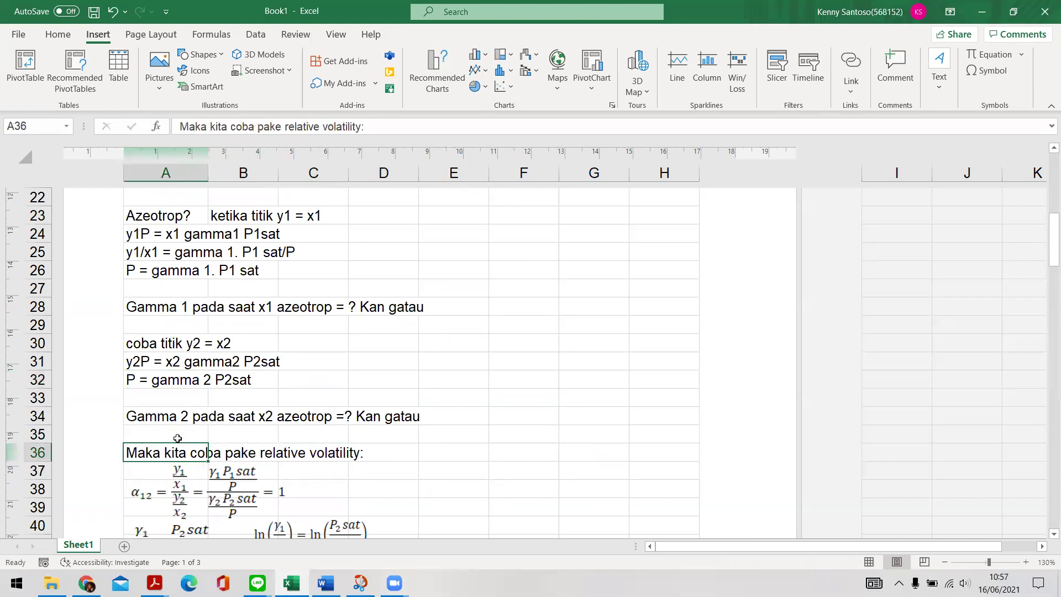
{"action": "scroll", "coordinate": [302, 422], "scroll_direction": "down", "scroll_amount": 1}
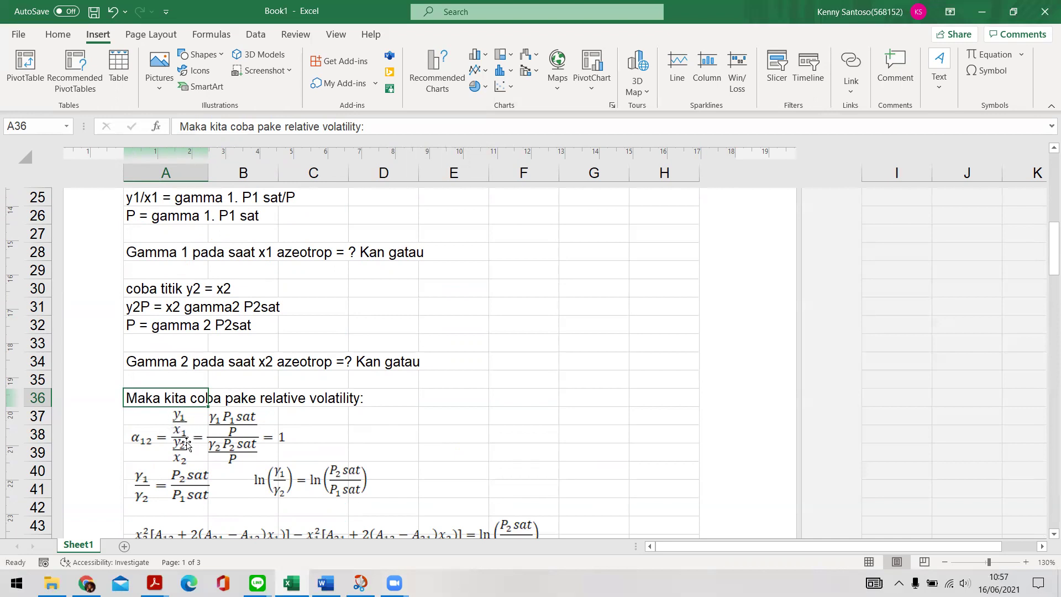
{"action": "left_click", "coordinate": [434, 422]}
{"action": "type", "text": "y1 = x1"}
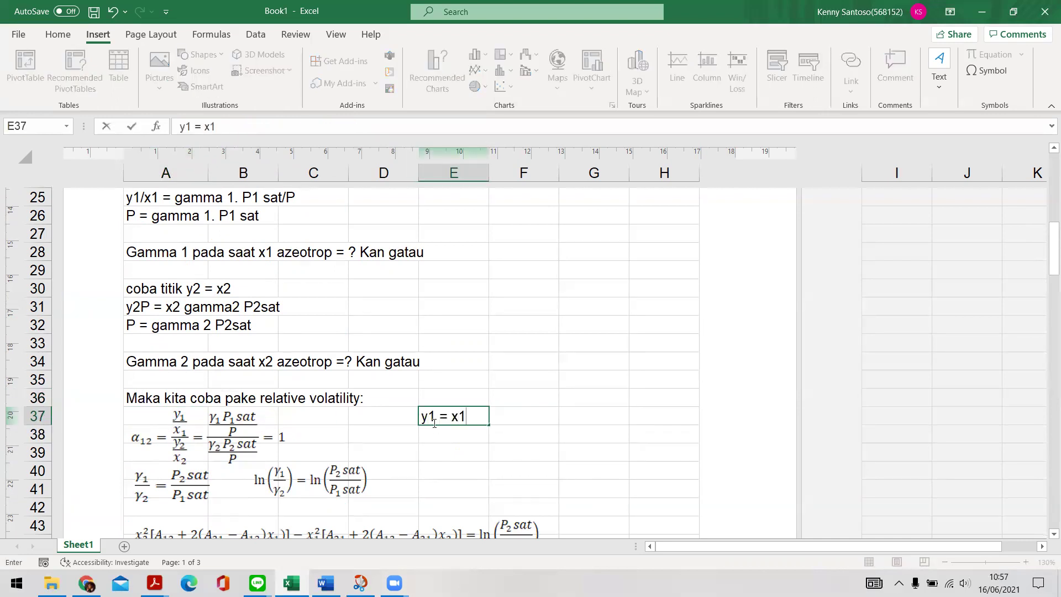
{"action": "key", "text": "Return"}
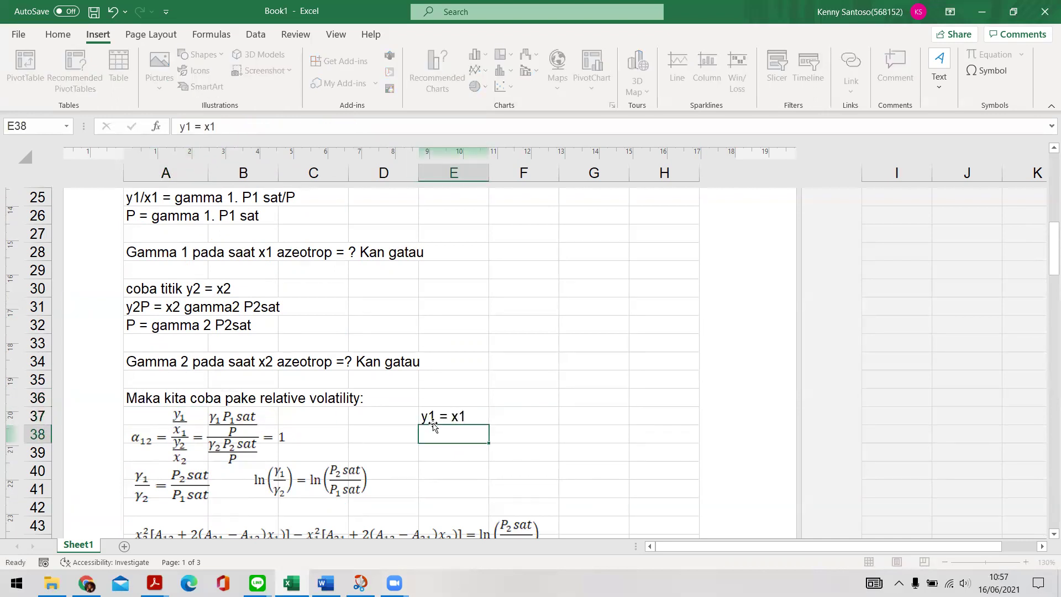
{"action": "type", "text": "y2 = x2"}
{"action": "key", "text": "Tab"}
- Calculate the example y/x ratios as =50%/50% in both F37 and F38
{"action": "key", "text": "Up"}
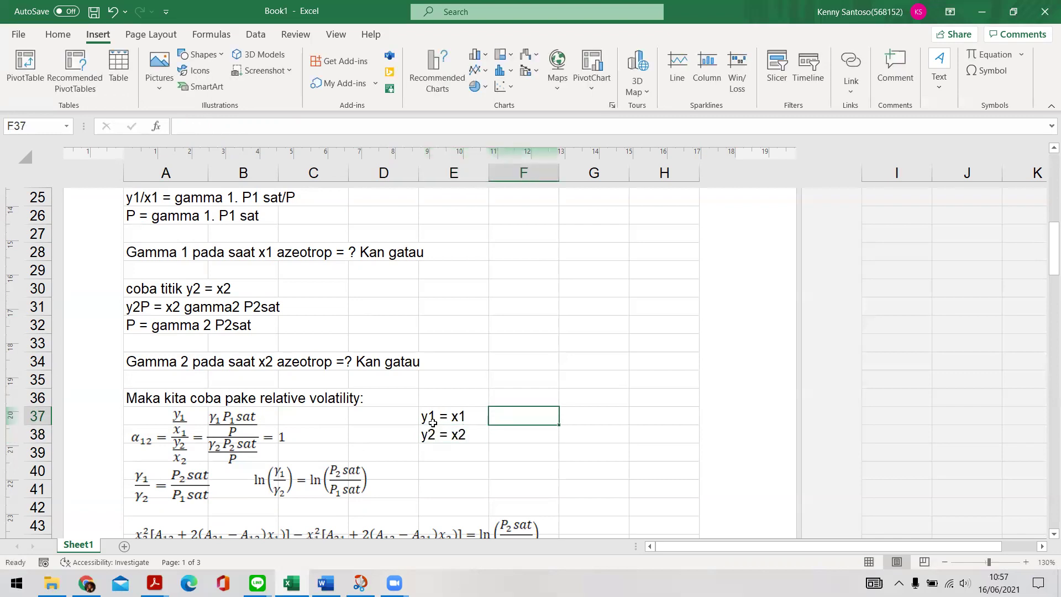
{"action": "type", "text": "="}
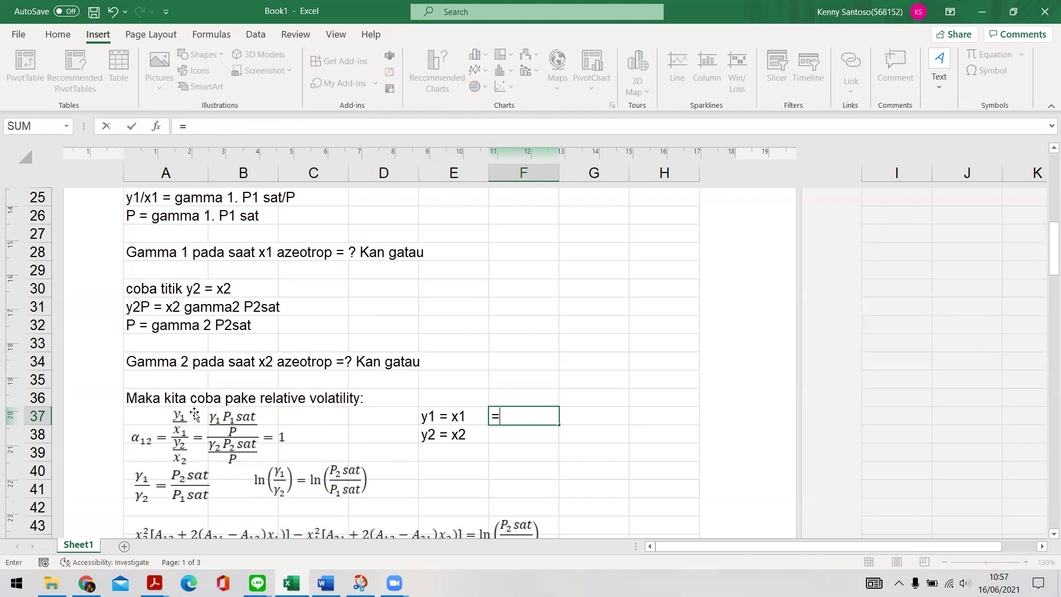
{"action": "type", "text": "50%/50%"}
{"action": "key", "text": "Return"}
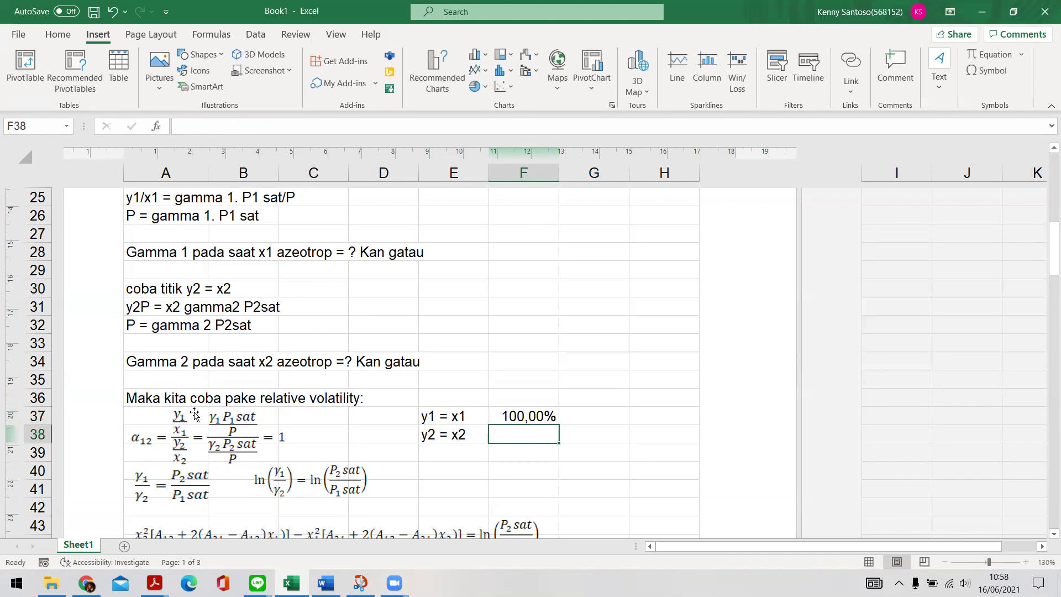
{"action": "type", "text": "=50%/50%"}
{"action": "key", "text": "Return"}
- Calculate the example relative volatility in G38 with =F37/F38 and check the cell's result
{"action": "key", "text": "Right"}
{"action": "key", "text": "Up"}
{"action": "type", "text": "="}
{"action": "left_click", "coordinate": [544, 410]}
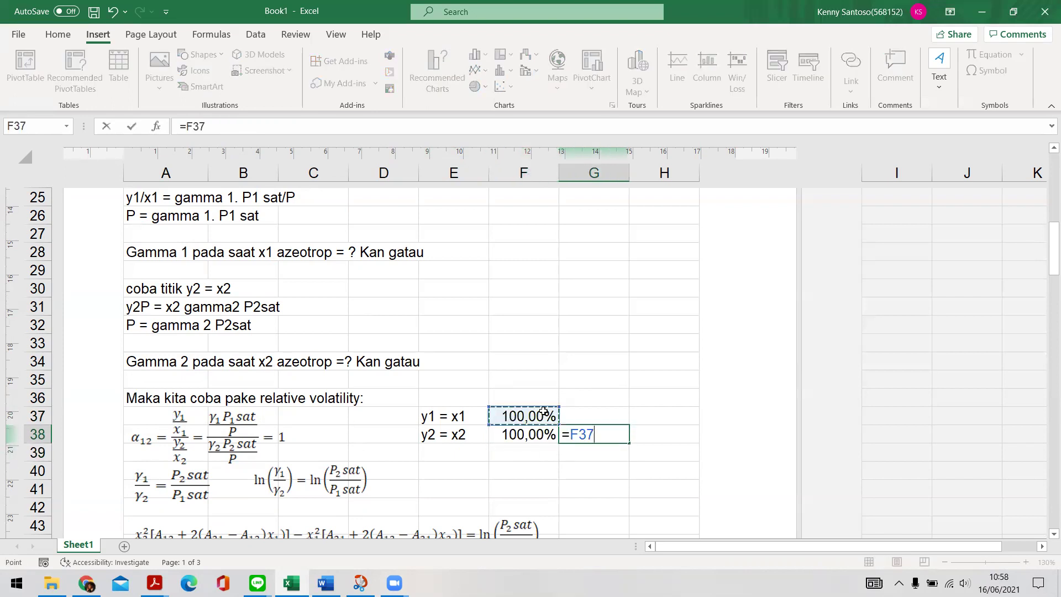
{"action": "type", "text": "/"}
{"action": "left_click", "coordinate": [532, 429]}
{"action": "key", "text": "Return"}
{"action": "left_click", "coordinate": [620, 435]}
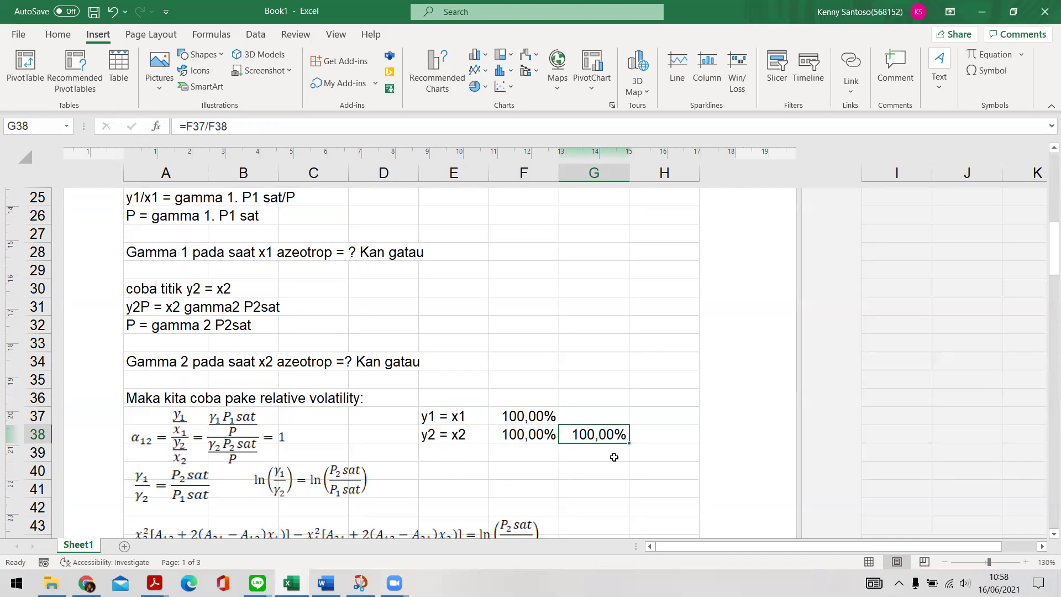
- Clear the example y/x entries and relative volatility calculation from rows 37 and 38 beside the equation
{"action": "left_click_drag", "start_coordinate": [431, 399], "coordinate": [621, 433]}
{"action": "key", "text": "Delete"}
{"action": "left_click", "coordinate": [514, 484]}
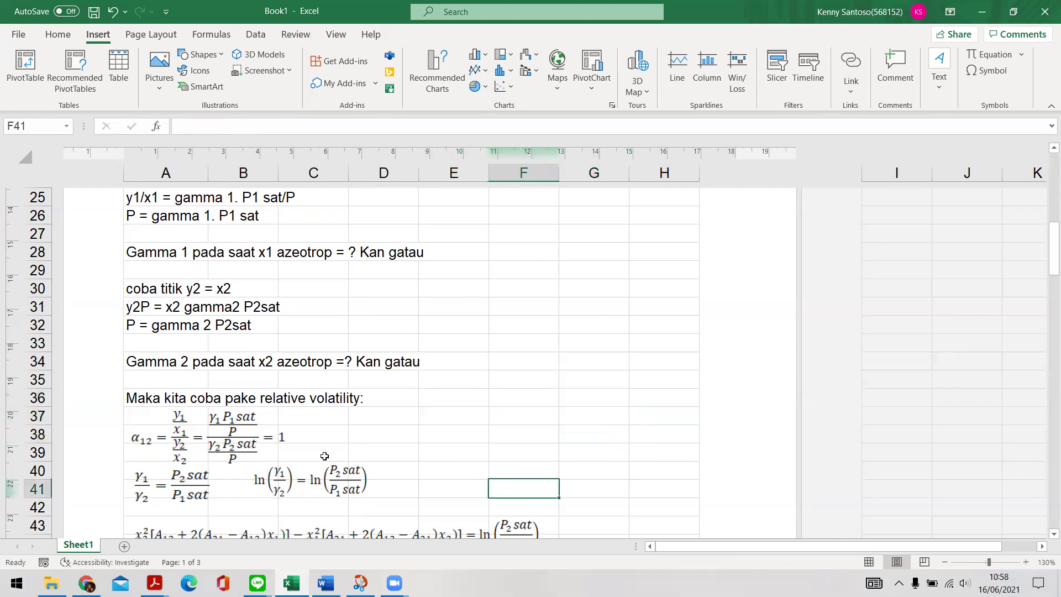
- Review the relative volatility equation, the gamma 1/gamma 2 = P2sat/P1sat ratio derived from it, and its logarithmic form
{"action": "left_click", "coordinate": [147, 457]}
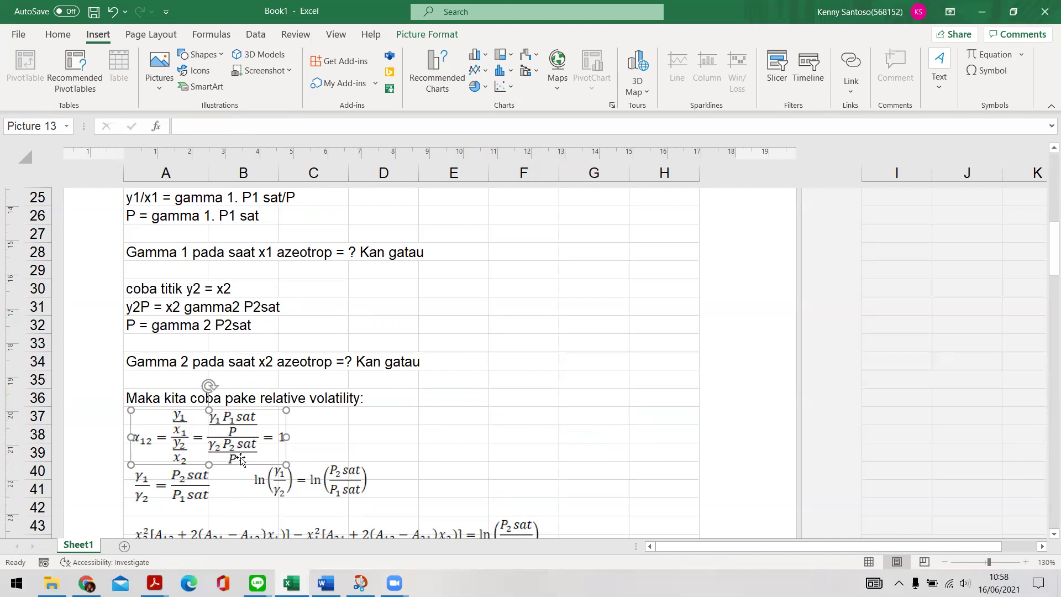
{"action": "scroll", "coordinate": [277, 423], "scroll_direction": "down", "scroll_amount": 1}
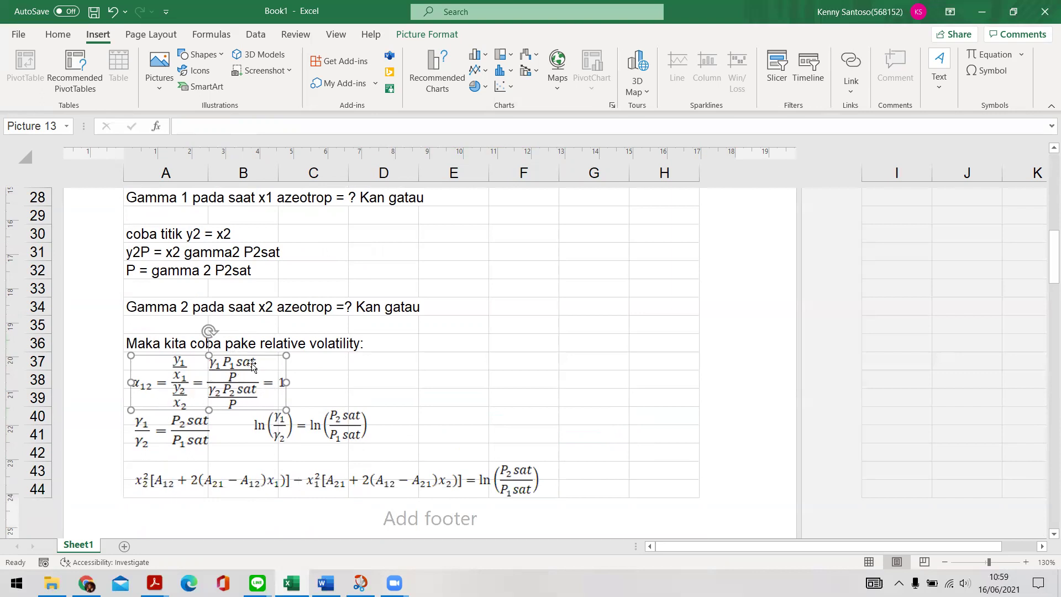
{"action": "left_click", "coordinate": [183, 429]}
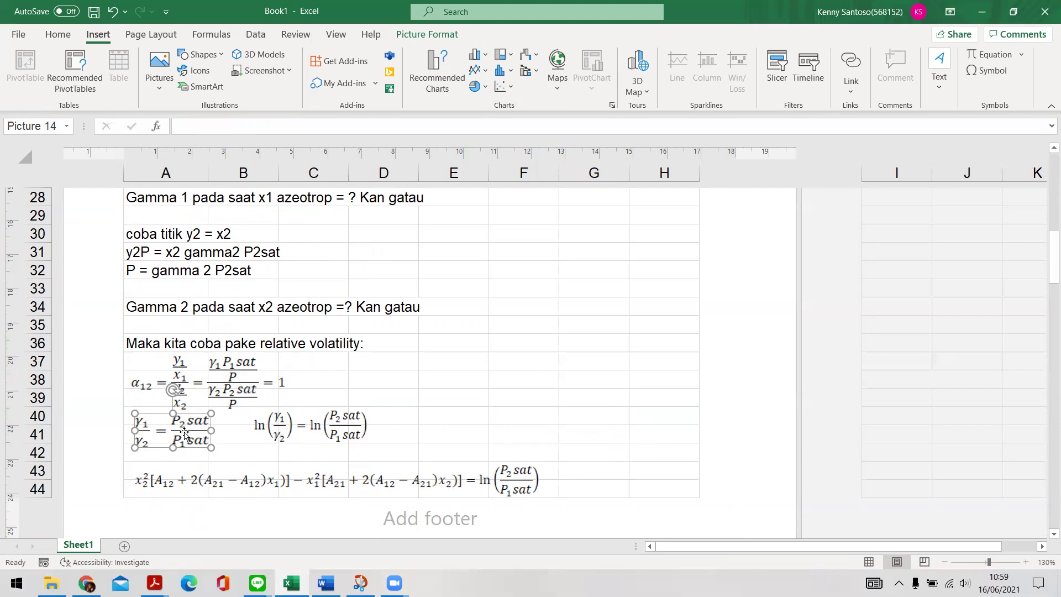
{"action": "left_click", "coordinate": [268, 417]}
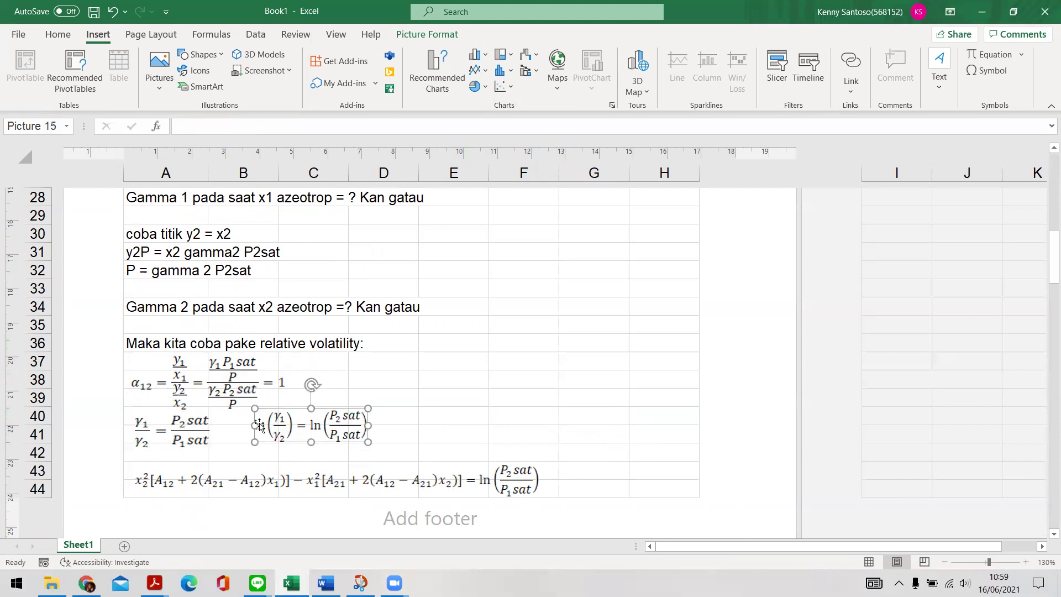
- Look back at the Margules equations for ln gamma 1 and ln gamma 2 in rows 2 and 3, and return to the azeotrope derivation
{"action": "scroll", "coordinate": [274, 391], "scroll_direction": "up", "scroll_amount": 4}
{"action": "scroll", "coordinate": [273, 391], "scroll_direction": "up", "scroll_amount": 6}
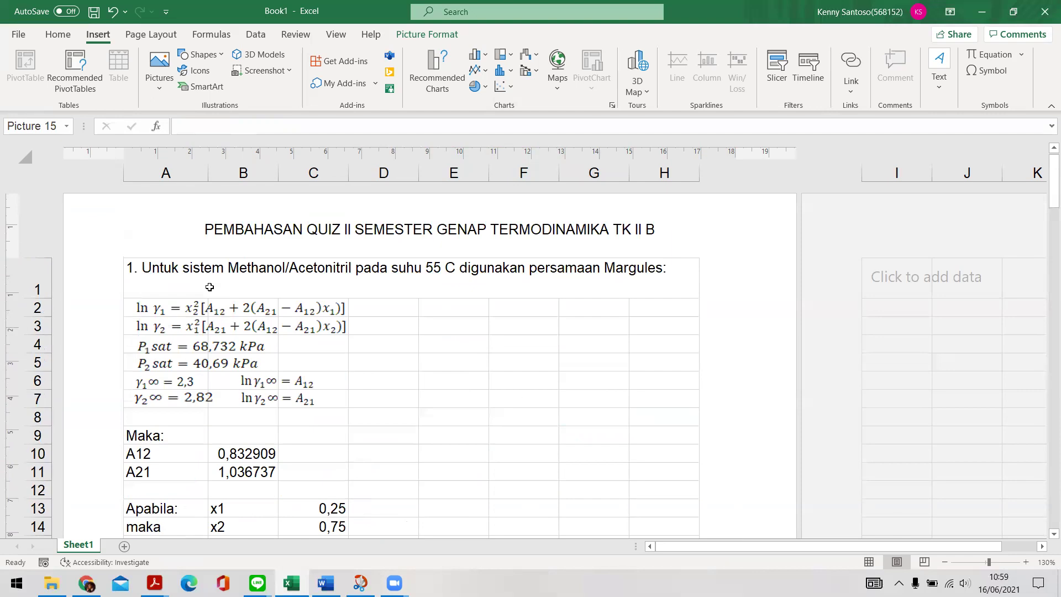
{"action": "left_click", "coordinate": [226, 319]}
{"action": "left_click", "coordinate": [247, 313]}
{"action": "left_click", "coordinate": [250, 312]}
{"action": "left_click", "coordinate": [253, 308]}
{"action": "left_click", "coordinate": [260, 325]}
{"action": "left_click", "coordinate": [281, 329]}
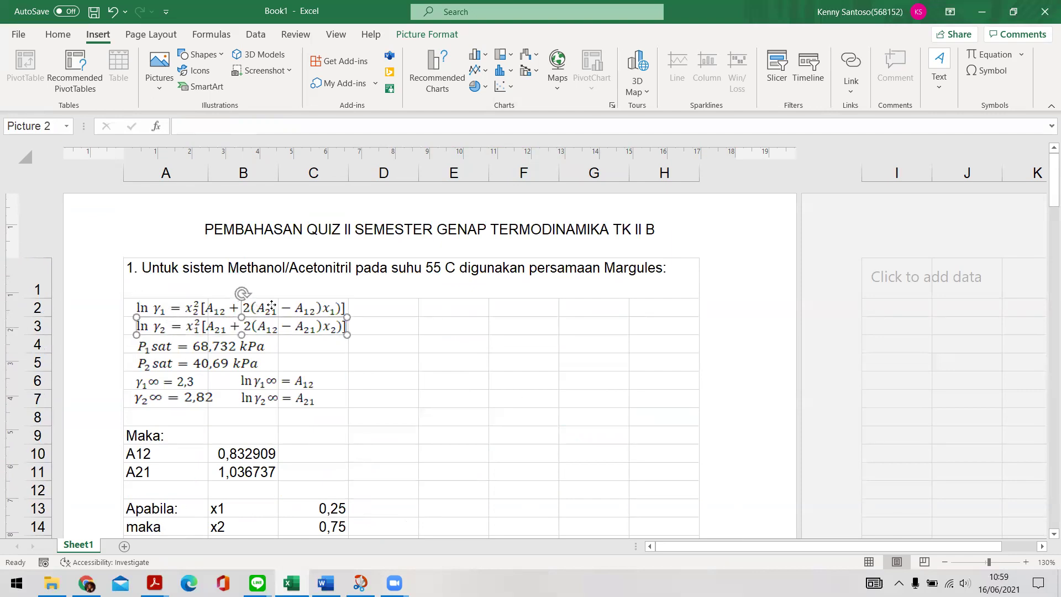
{"action": "scroll", "coordinate": [289, 340], "scroll_direction": "down", "scroll_amount": 6}
{"action": "scroll", "coordinate": [289, 340], "scroll_direction": "down", "scroll_amount": 5}
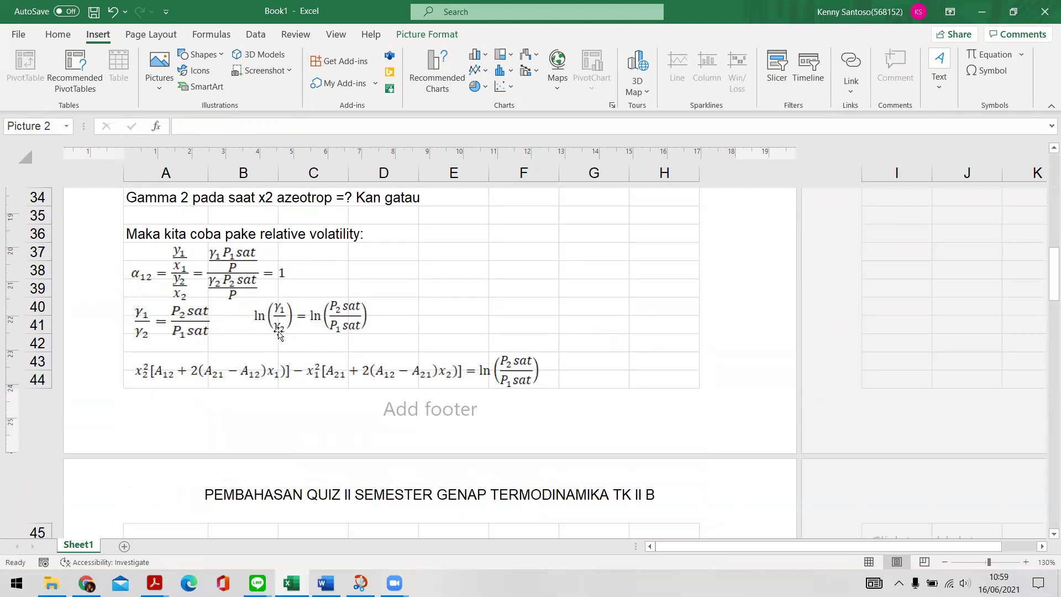
- Trace the derivation from the activity coefficient ratio to the combined Margules equation in rows 43 and 44
{"action": "left_click", "coordinate": [193, 329]}
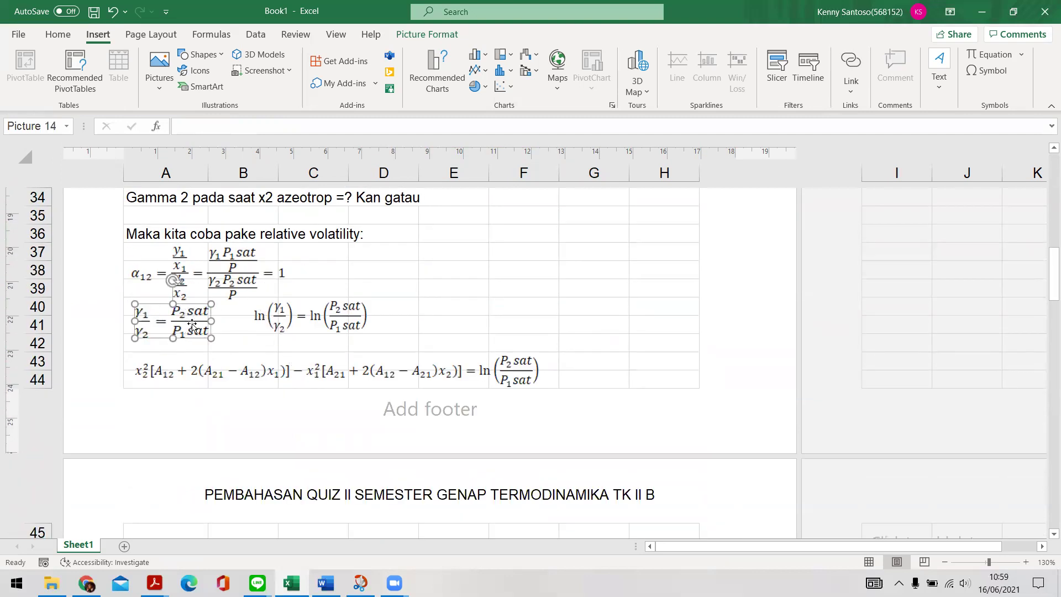
{"action": "left_click", "coordinate": [174, 379]}
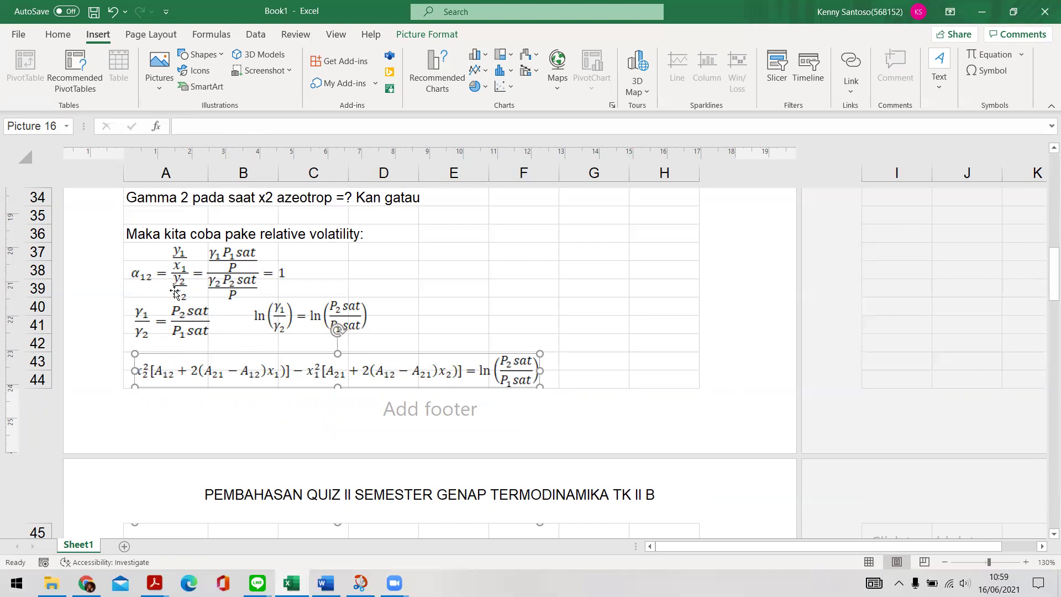
{"action": "left_click", "coordinate": [144, 276]}
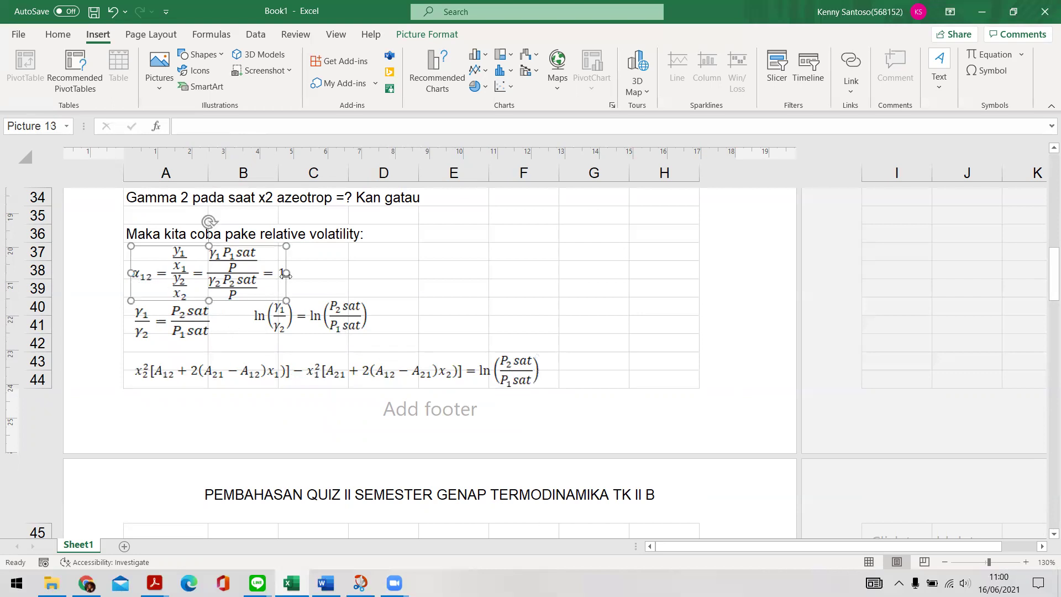
{"action": "left_click", "coordinate": [202, 374]}
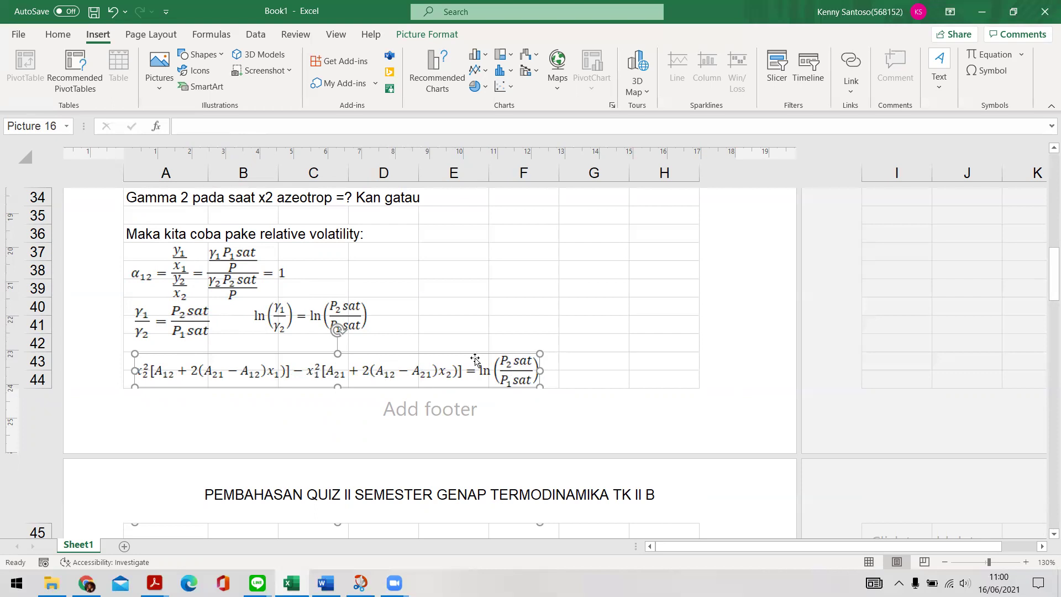
{"action": "scroll", "coordinate": [375, 369], "scroll_direction": "down", "scroll_amount": 1}
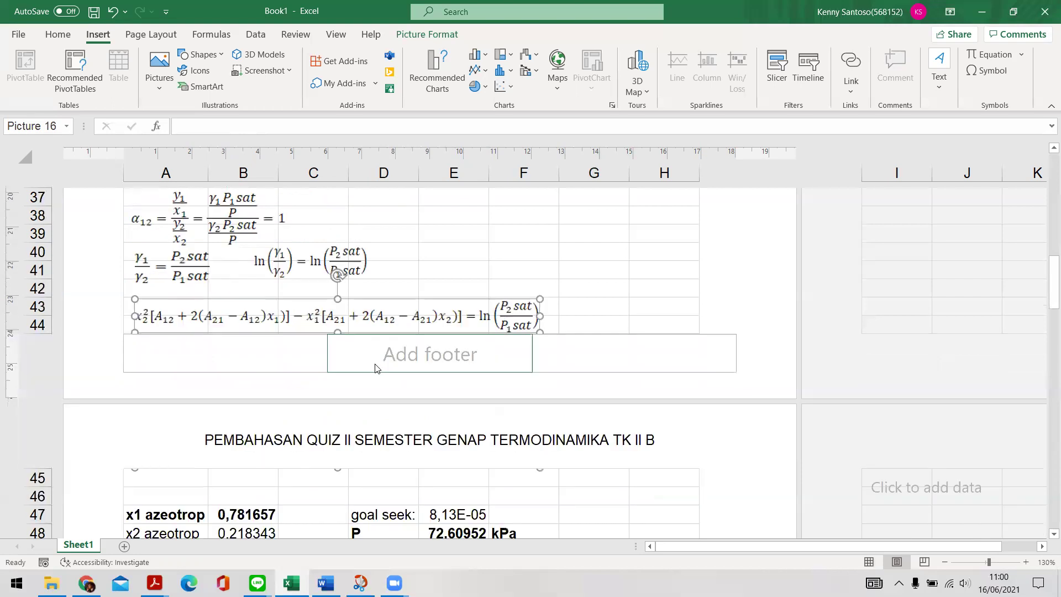
{"action": "left_click", "coordinate": [176, 513]}
{"action": "left_click", "coordinate": [490, 325]}
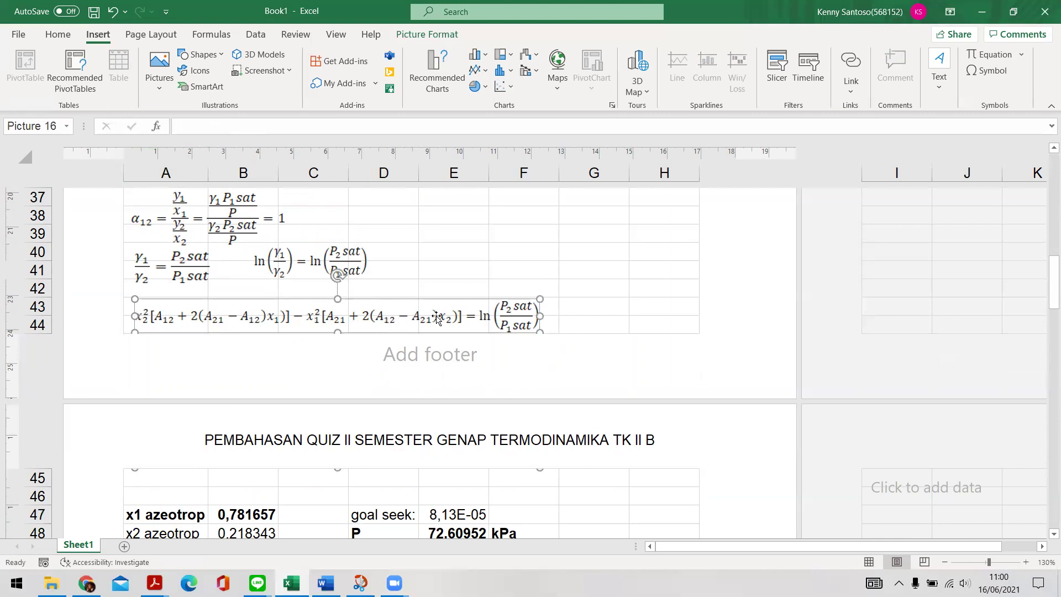
{"action": "scroll", "coordinate": [489, 332], "scroll_direction": "down", "scroll_amount": 1}
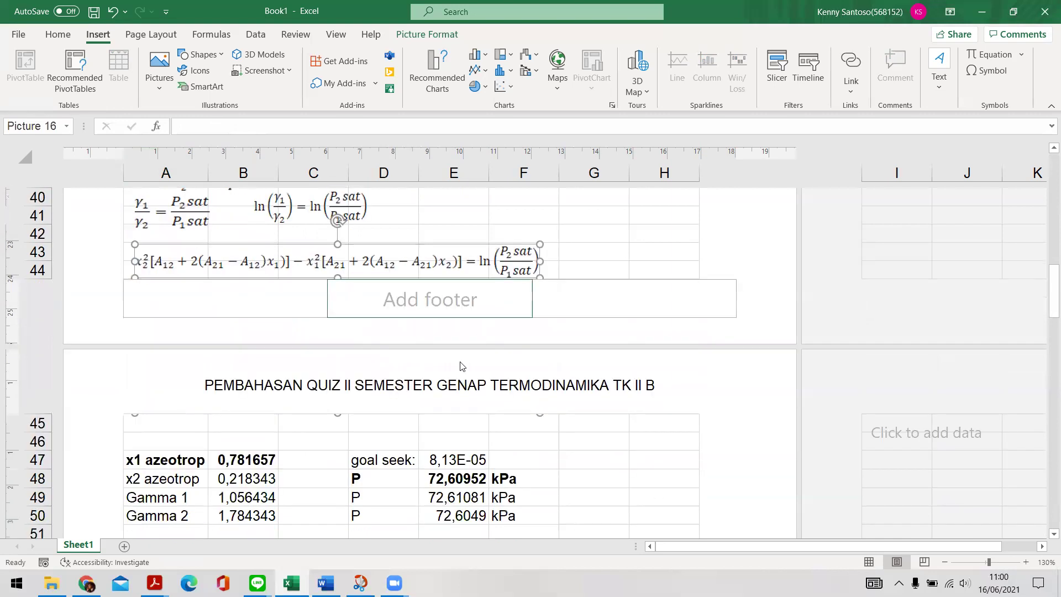
- Inspect the goal seek formula in E47 and the cells it references, keeping the formula as it is
{"action": "left_click", "coordinate": [449, 460]}
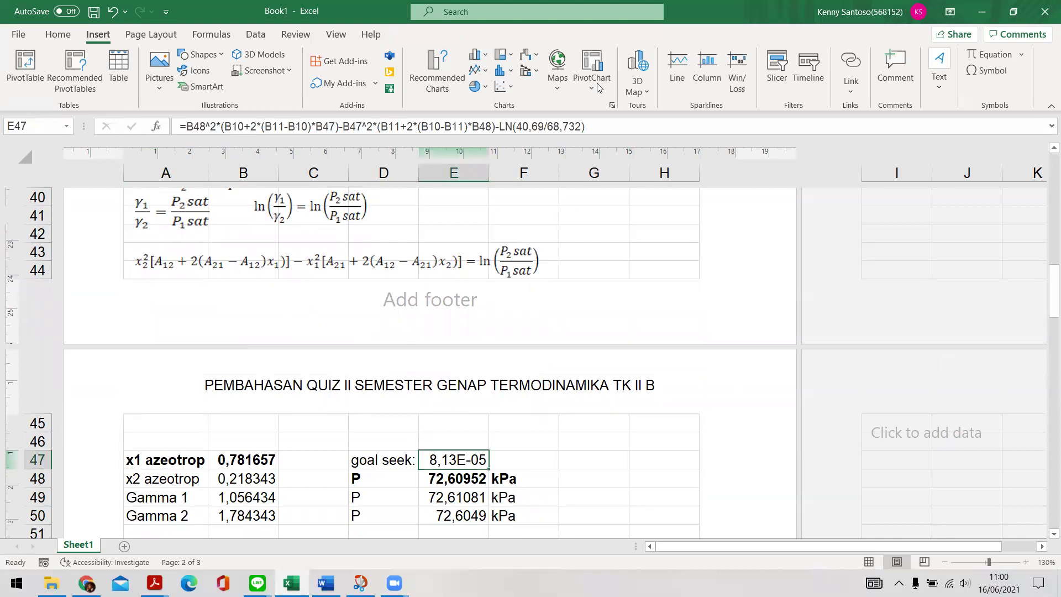
{"action": "key", "text": "F2"}
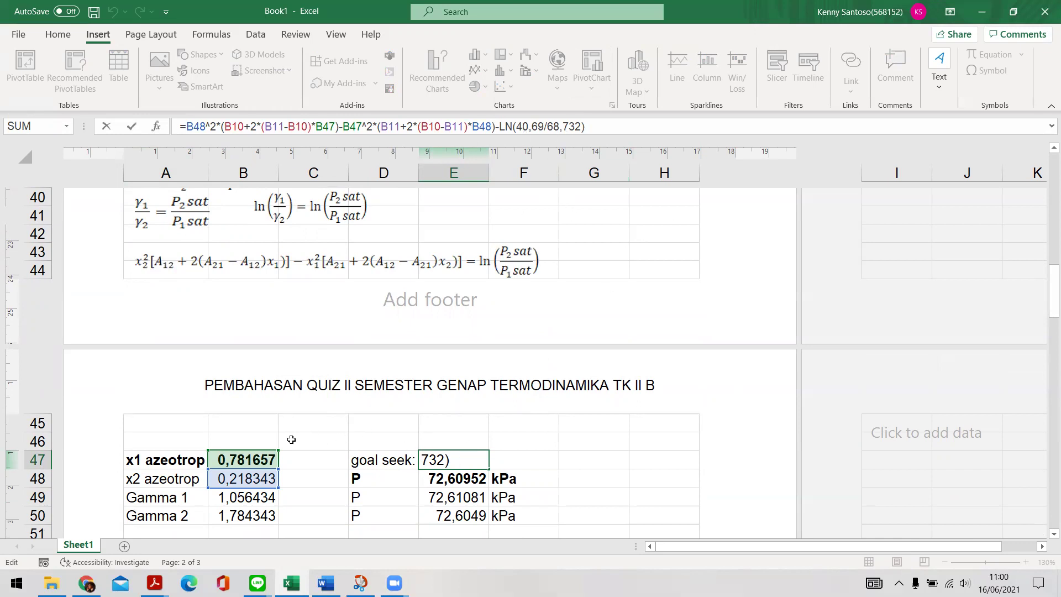
{"action": "key", "text": "ctrl+Return"}
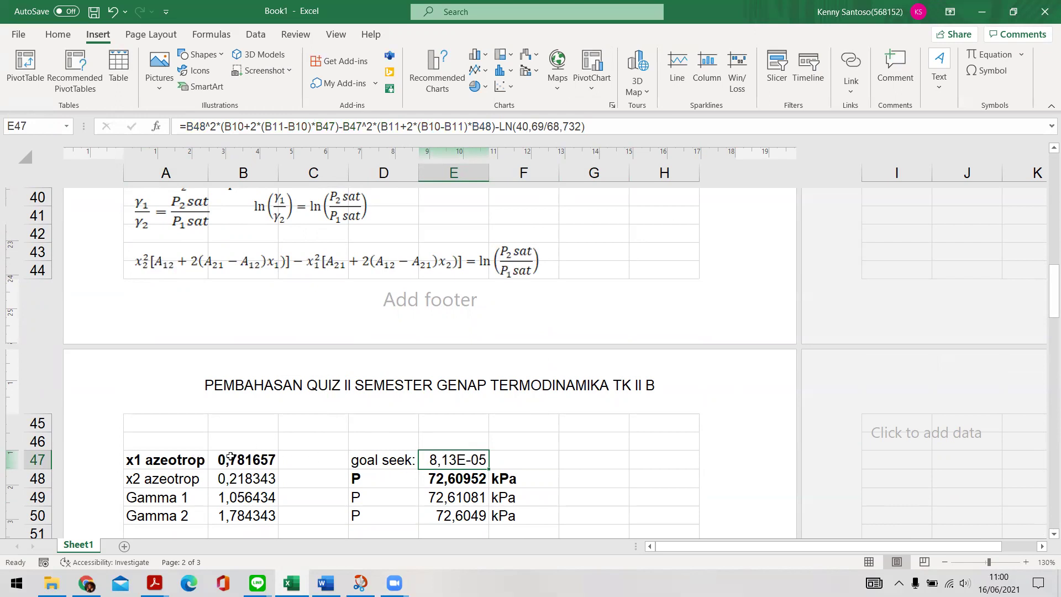
- Examine the x1 azeotrop value in B47 and the x2 azeotrop formula in B48
{"action": "left_click", "coordinate": [189, 458]}
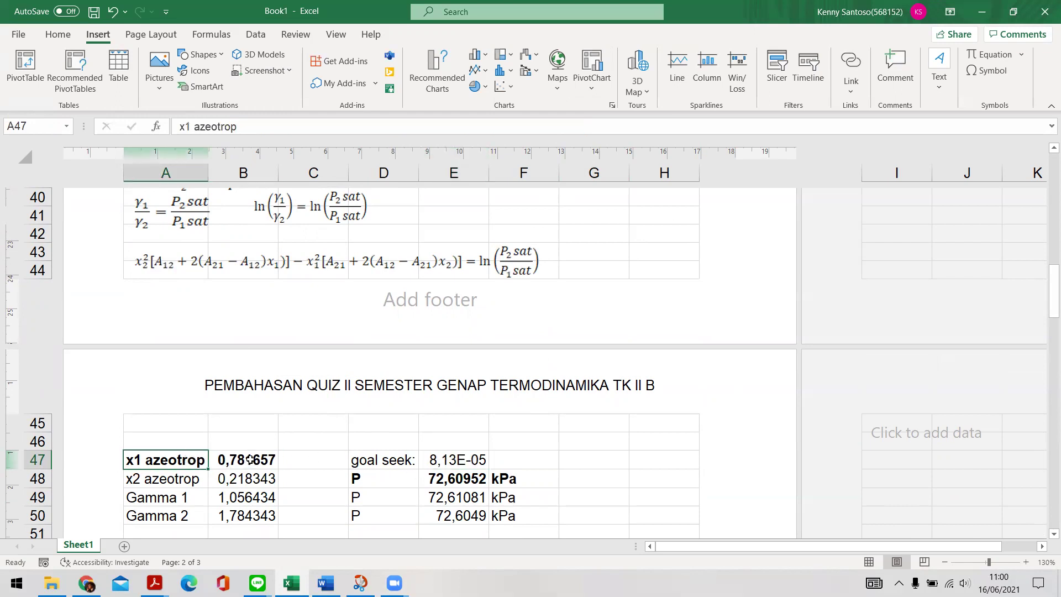
{"action": "left_click", "coordinate": [249, 464]}
{"action": "left_click", "coordinate": [175, 486]}
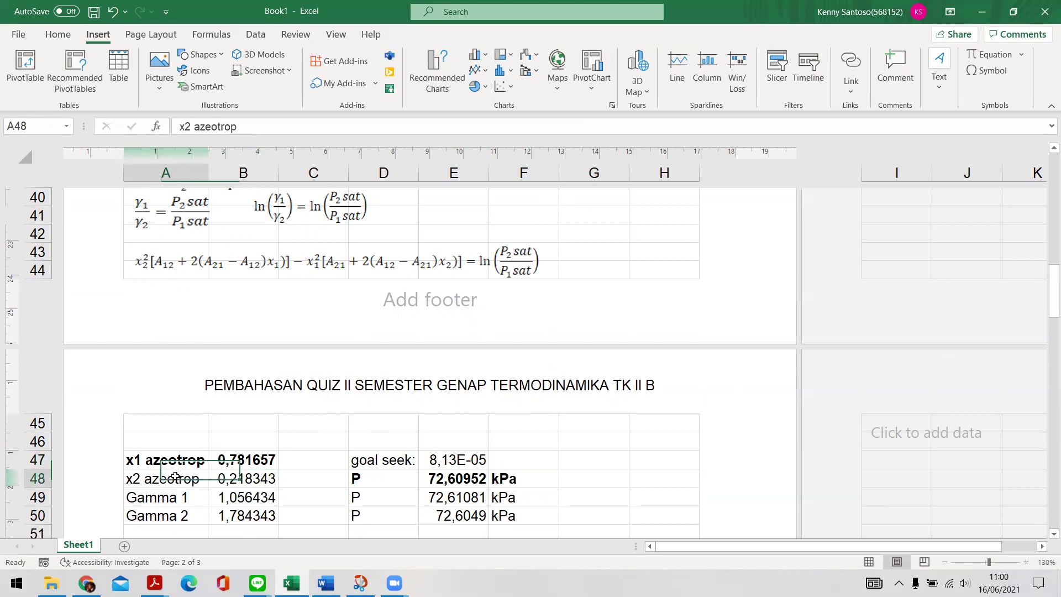
{"action": "left_click", "coordinate": [237, 481]}
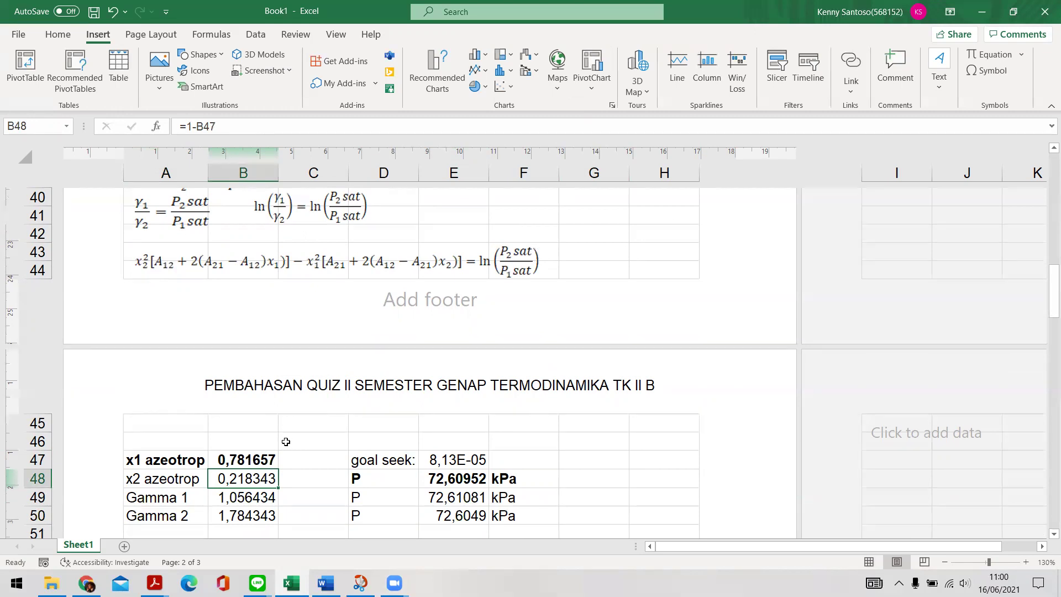
{"action": "left_click_drag", "start_coordinate": [169, 460], "coordinate": [251, 458]}
{"action": "left_click", "coordinate": [252, 460]}
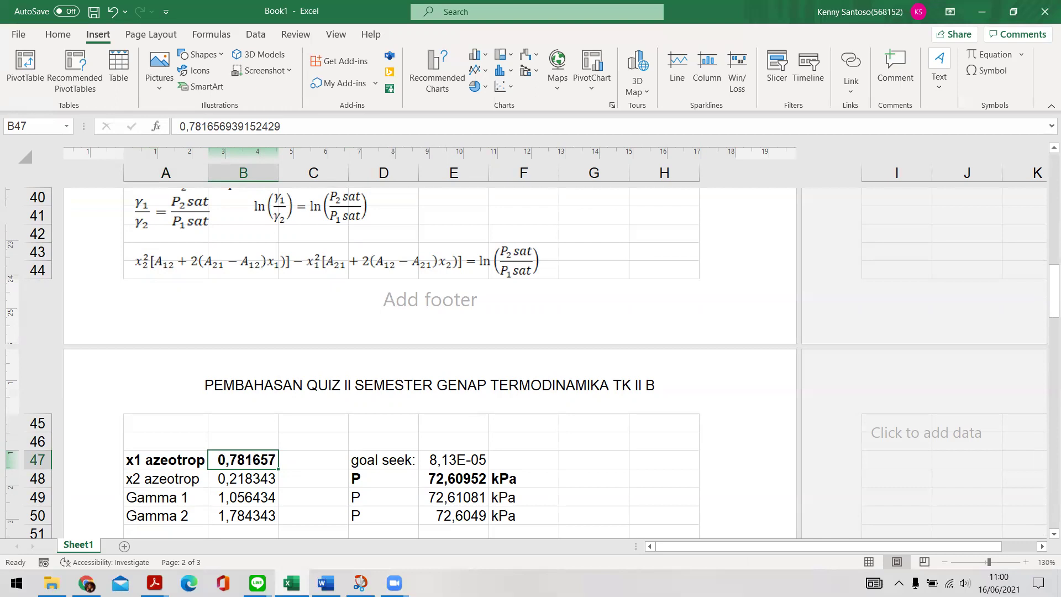
{"action": "left_click", "coordinate": [326, 583]}
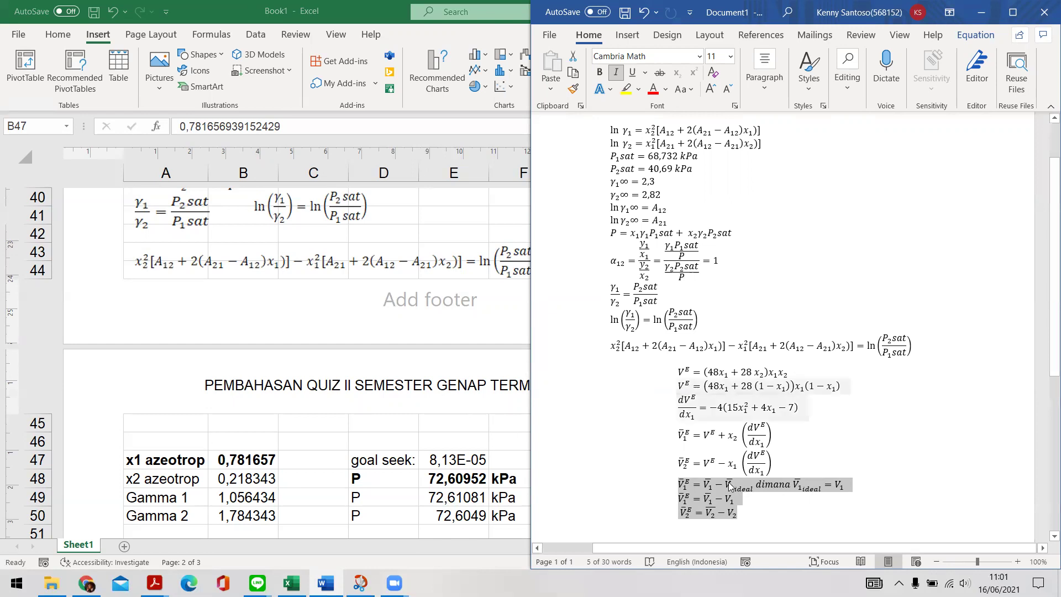
{"action": "left_click", "coordinate": [402, 341]}
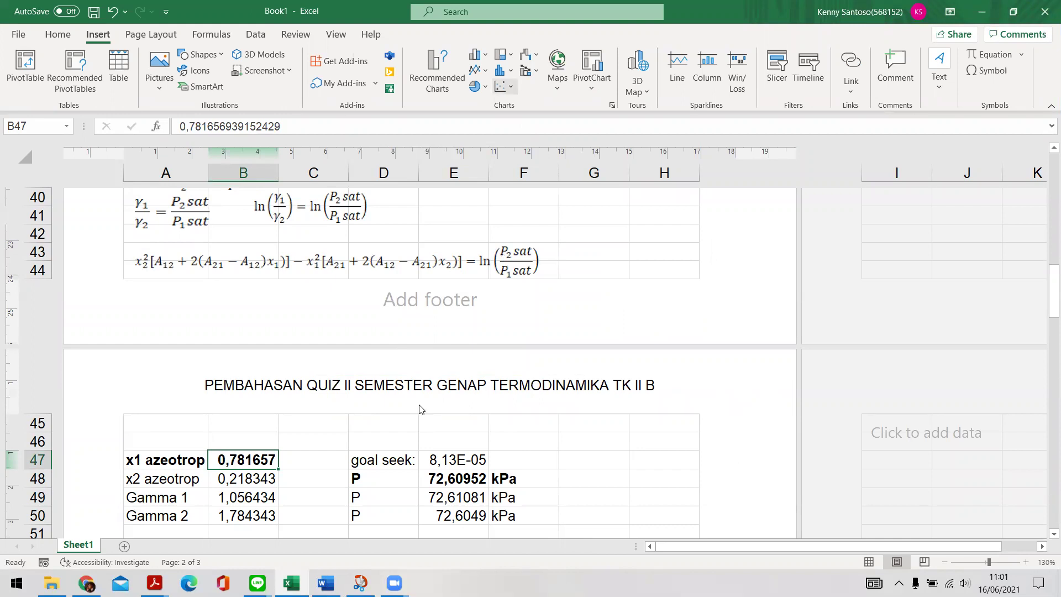
- Review the azeotrope compositions and gamma values in rows 47 to 50 and the bold pressure P's formula in E48
{"action": "scroll", "coordinate": [532, 423], "scroll_direction": "down", "scroll_amount": 1}
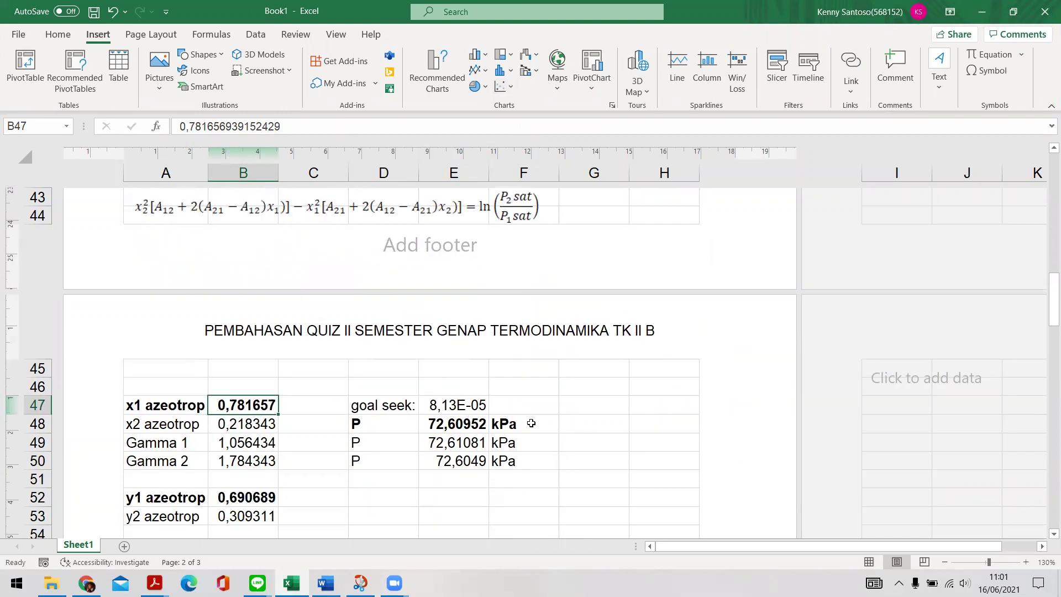
{"action": "scroll", "coordinate": [413, 384], "scroll_direction": "down", "scroll_amount": 2}
{"action": "scroll", "coordinate": [346, 349], "scroll_direction": "up", "scroll_amount": 3}
{"action": "scroll", "coordinate": [393, 406], "scroll_direction": "down", "scroll_amount": 1}
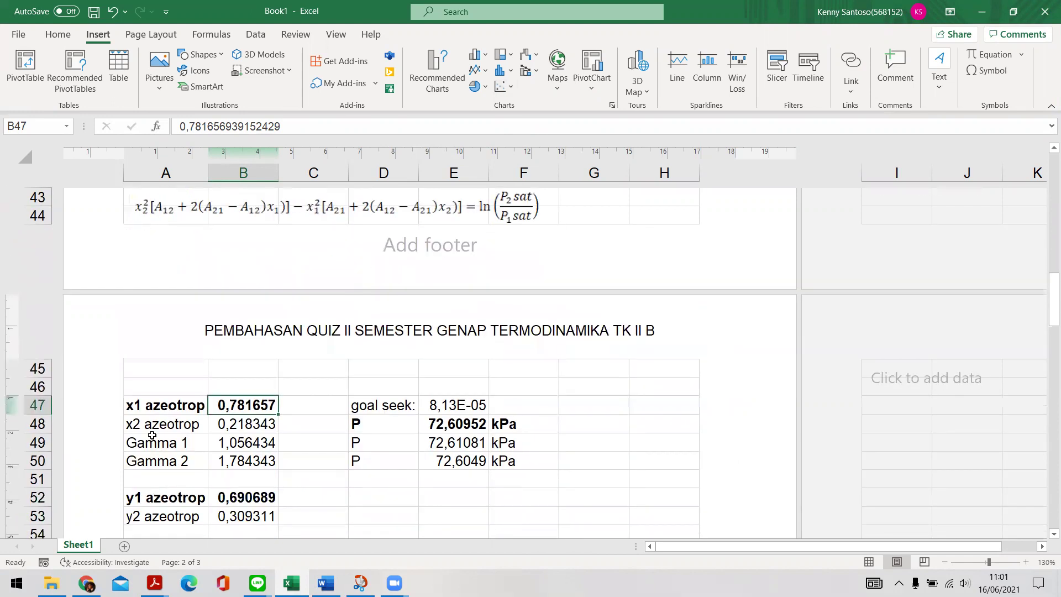
{"action": "left_click_drag", "start_coordinate": [177, 408], "coordinate": [237, 424]}
{"action": "left_click_drag", "start_coordinate": [168, 446], "coordinate": [239, 440]}
{"action": "left_click_drag", "start_coordinate": [155, 463], "coordinate": [248, 446]}
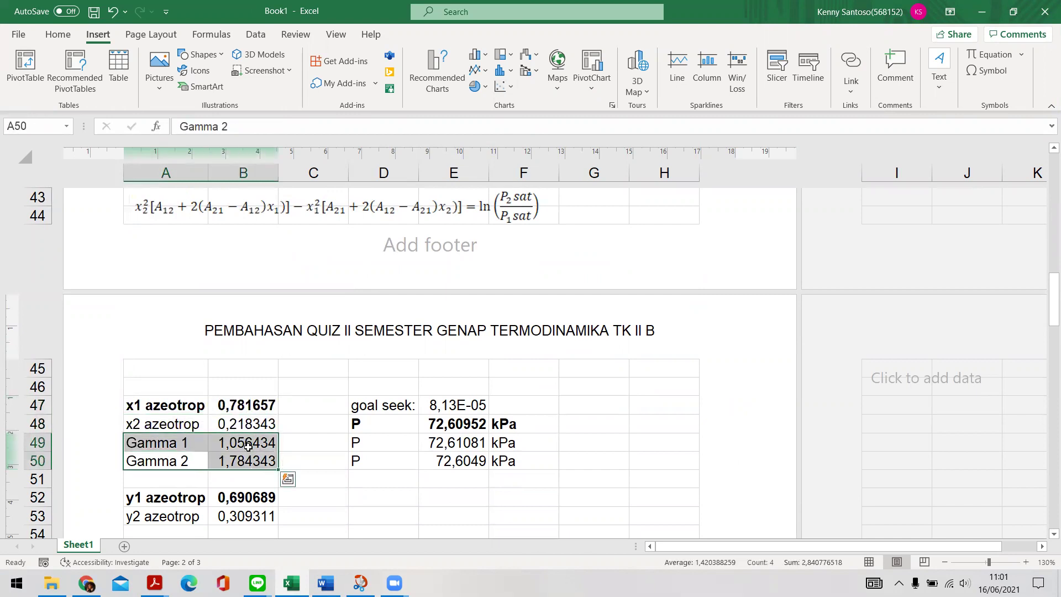
{"action": "left_click", "coordinate": [423, 425]}
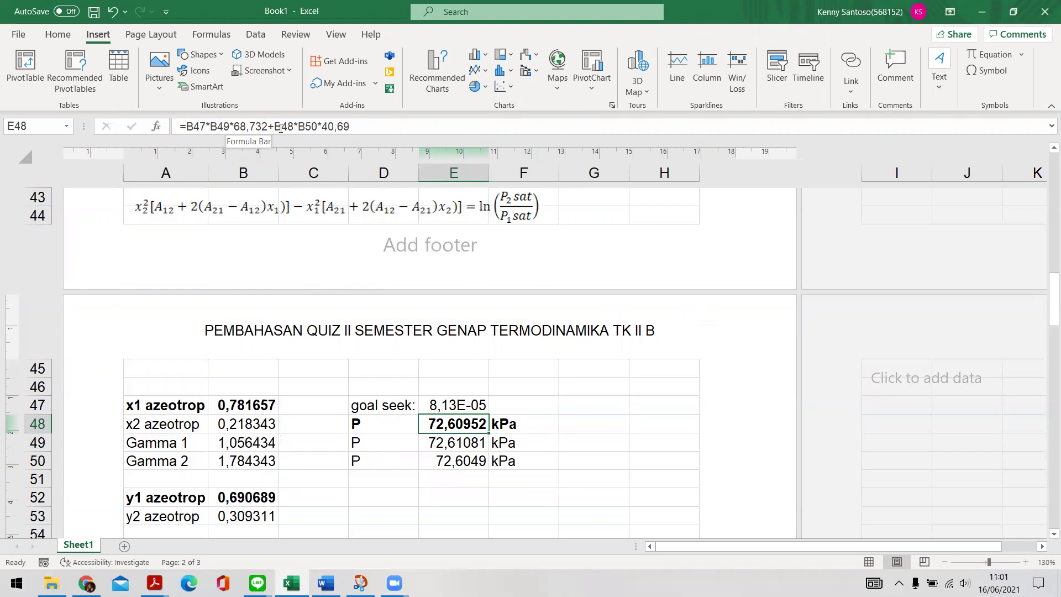
{"action": "left_click_drag", "start_coordinate": [370, 423], "coordinate": [518, 429]}
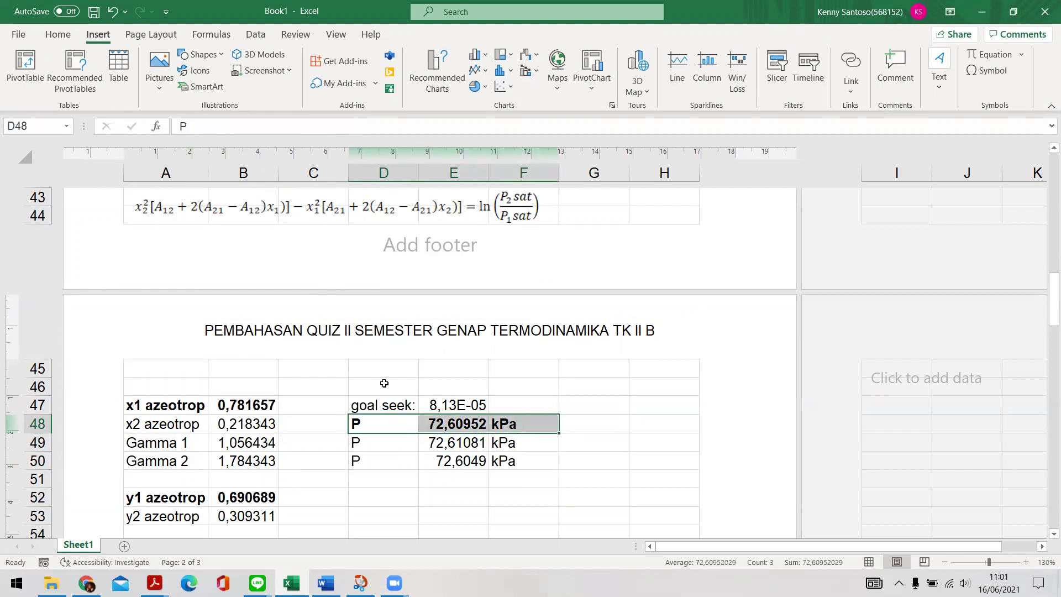
- Examine the y1 azeotrop result in row 52 and compare it with the earlier part of the solution
{"action": "scroll", "coordinate": [385, 383], "scroll_direction": "down", "scroll_amount": 1}
{"action": "left_click_drag", "start_coordinate": [172, 308], "coordinate": [277, 319]}
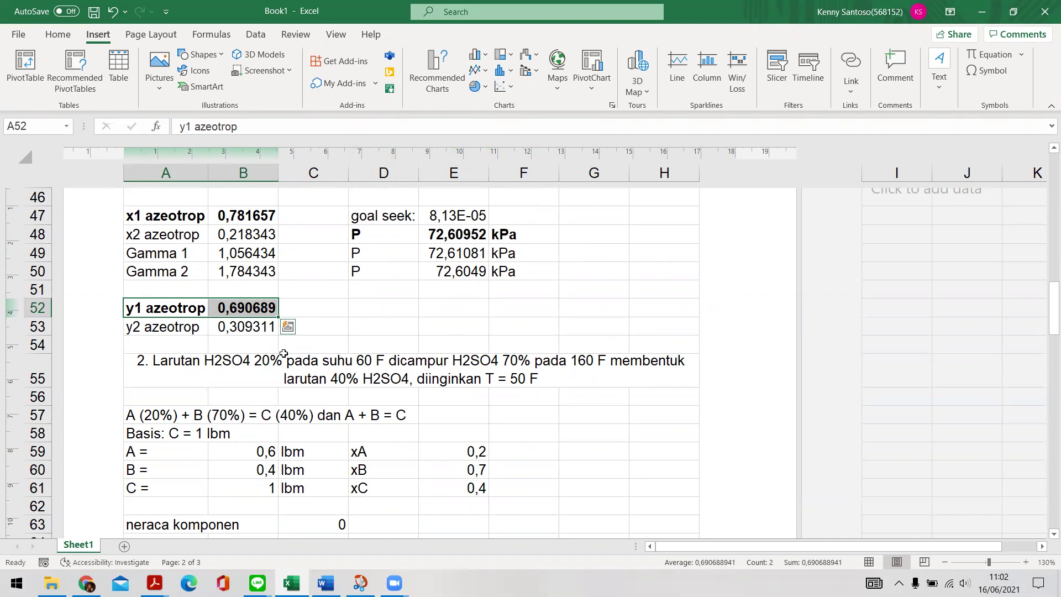
{"action": "scroll", "coordinate": [353, 302], "scroll_direction": "up", "scroll_amount": 9}
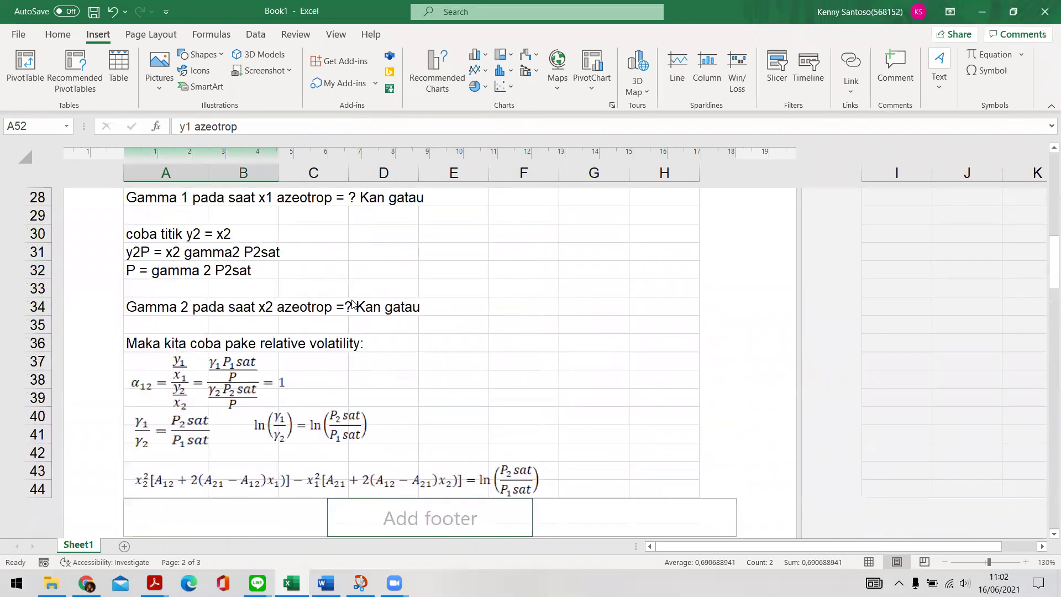
{"action": "scroll", "coordinate": [352, 303], "scroll_direction": "up", "scroll_amount": 6}
{"action": "scroll", "coordinate": [351, 302], "scroll_direction": "down", "scroll_amount": 15}
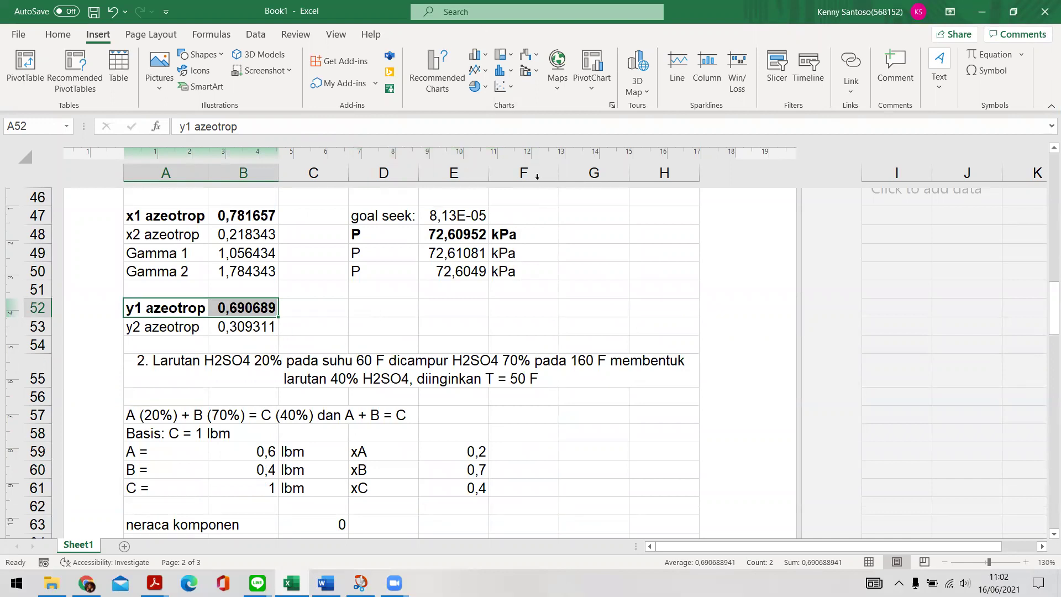
- Locate problem 2 on the sheet, switch to the quiz PDF in Adobe Acrobat Reader and select "Larutan H2SO4 20 % berat pada 60 °F"
{"action": "left_click", "coordinate": [316, 370]}
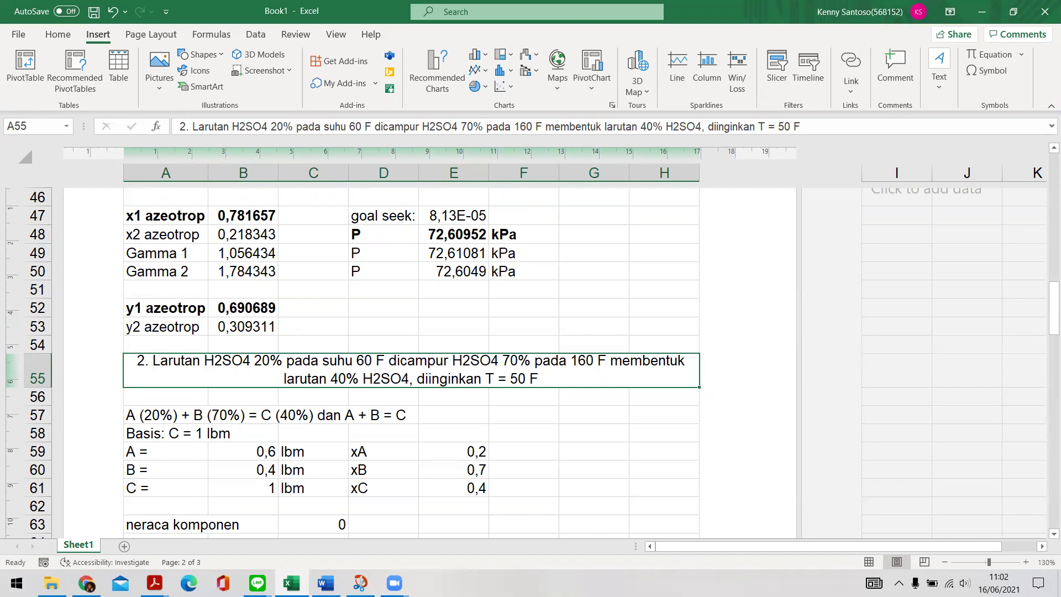
{"action": "left_click", "coordinate": [154, 583]}
{"action": "left_click", "coordinate": [200, 516]}
{"action": "scroll", "coordinate": [238, 353], "scroll_direction": "down", "scroll_amount": 3}
{"action": "left_click", "coordinate": [187, 286]}
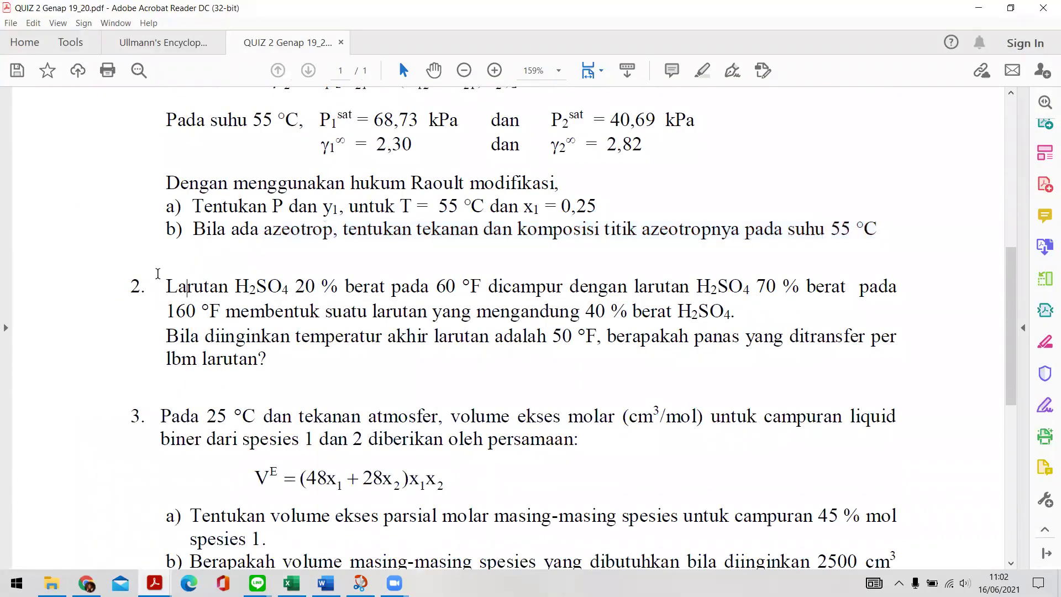
{"action": "left_click_drag", "start_coordinate": [173, 287], "coordinate": [481, 284]}
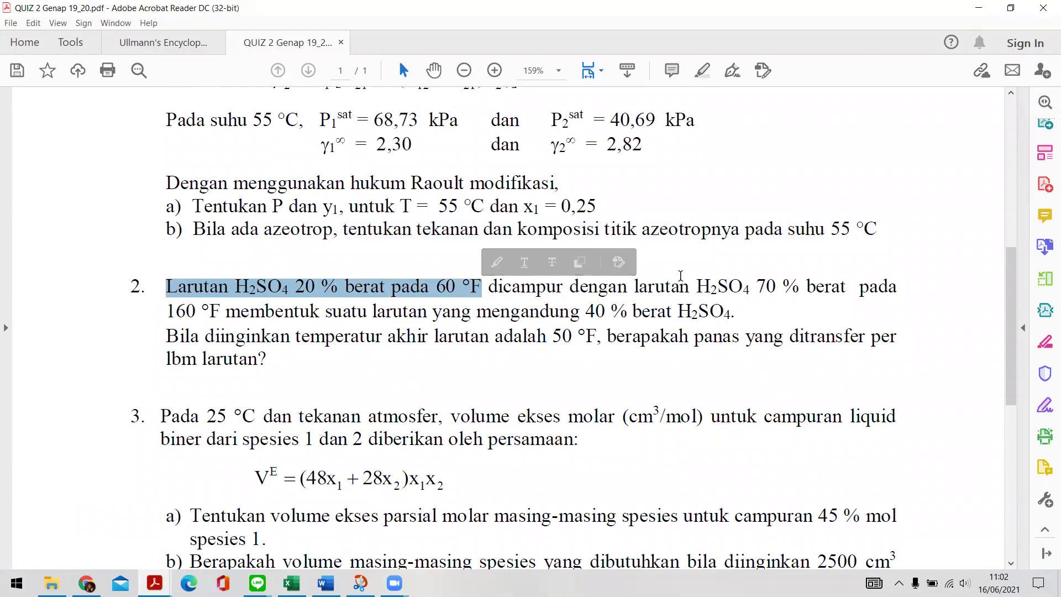
- Mark the second feed of problem 2, "larutan H2SO4 70 % berat pada 160 °F", in the quiz PDF
{"action": "left_click_drag", "start_coordinate": [694, 287], "coordinate": [897, 287]}
{"action": "left_click_drag", "start_coordinate": [166, 311], "coordinate": [321, 313]}
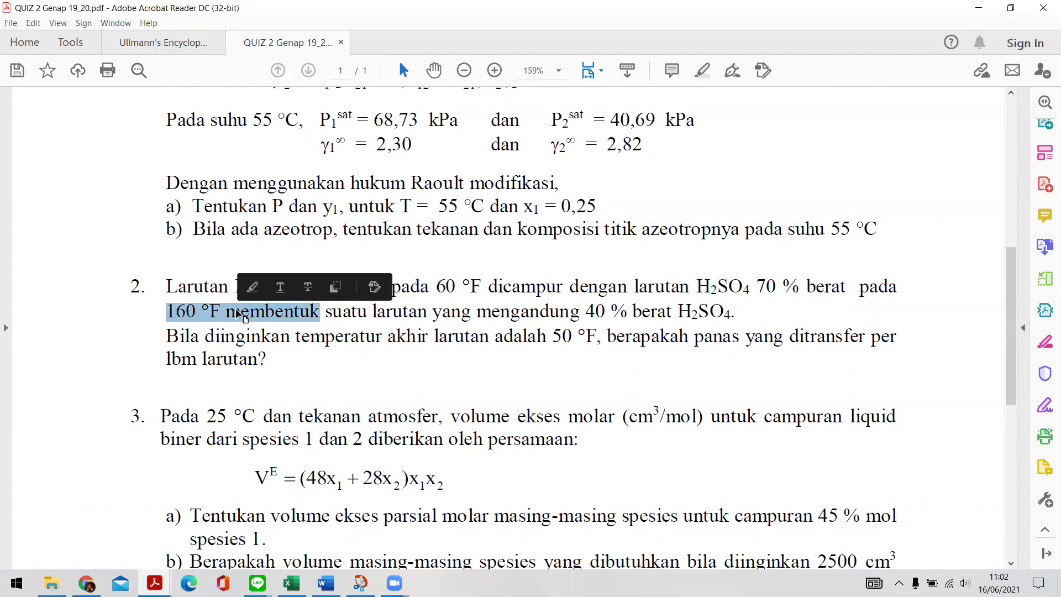
{"action": "left_click", "coordinate": [441, 373]}
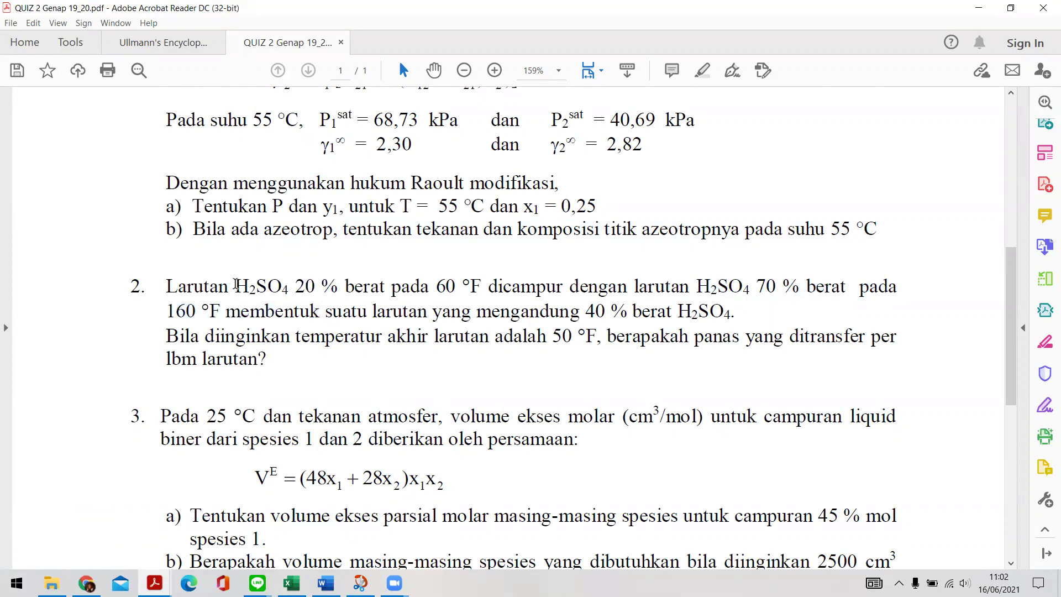
- Highlight problem 2's H2SO4 concentrations in turn: 20 % and 70 % berat for the feeds, 40 % berat for the mixture
{"action": "left_click_drag", "start_coordinate": [235, 286], "coordinate": [338, 288]}
{"action": "left_click_drag", "start_coordinate": [695, 286], "coordinate": [798, 302]}
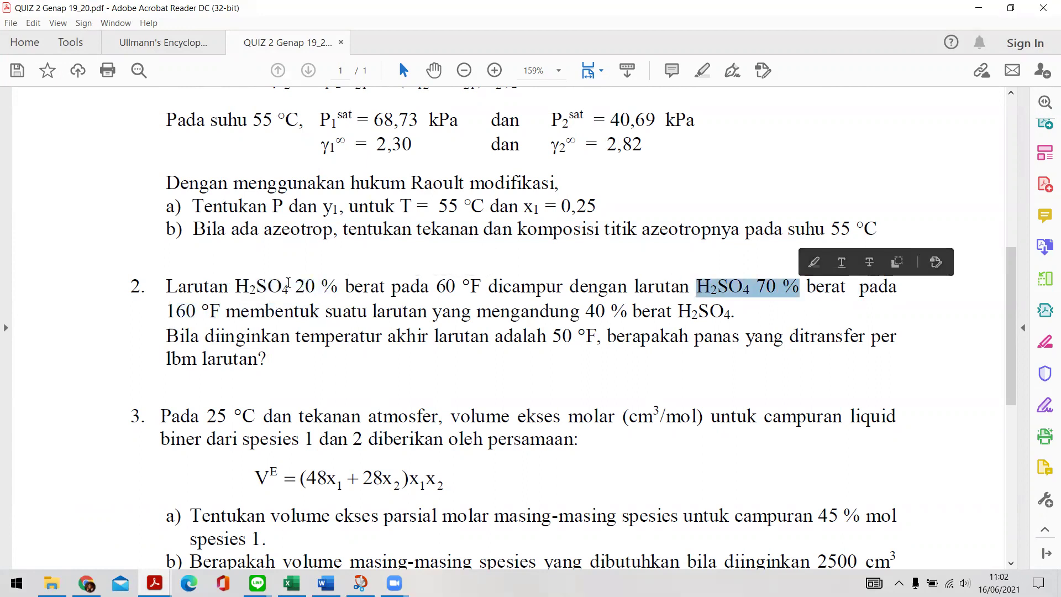
{"action": "left_click_drag", "start_coordinate": [296, 285], "coordinate": [338, 287]}
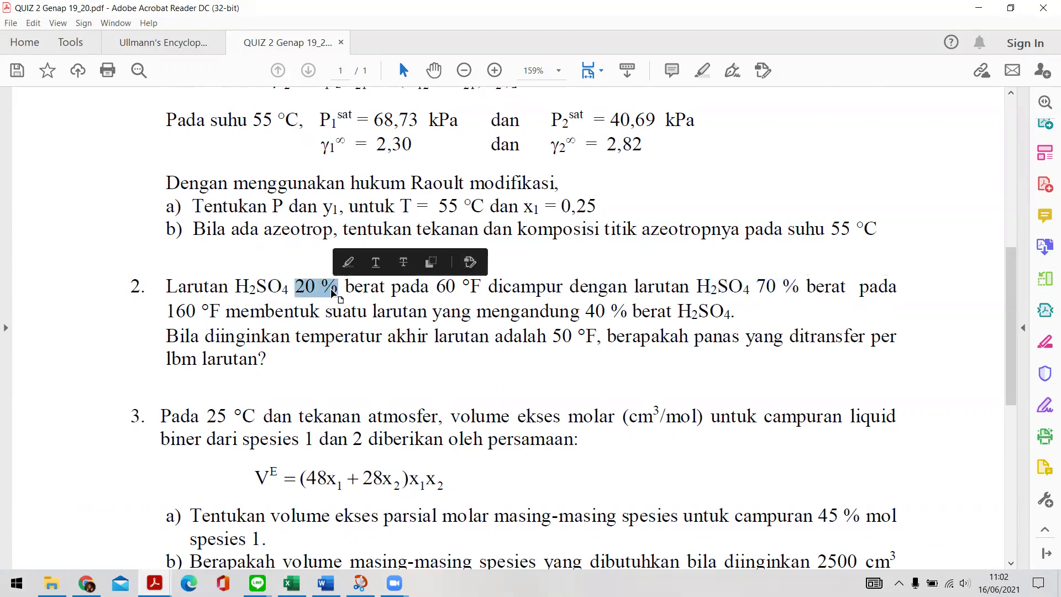
{"action": "left_click_drag", "start_coordinate": [758, 286], "coordinate": [846, 287]}
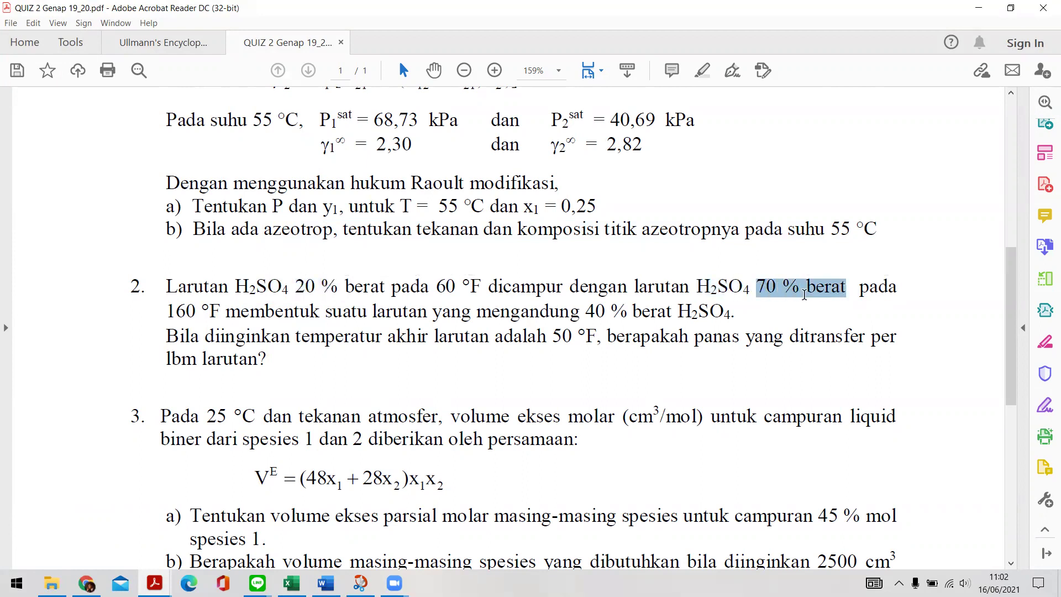
{"action": "mouse_move", "coordinate": [325, 312]}
{"action": "left_mouse_down"}
{"action": "mouse_move", "coordinate": [548, 337]}
{"action": "mouse_move", "coordinate": [677, 318]}
{"action": "left_mouse_up"}
{"action": "left_click", "coordinate": [629, 347]}
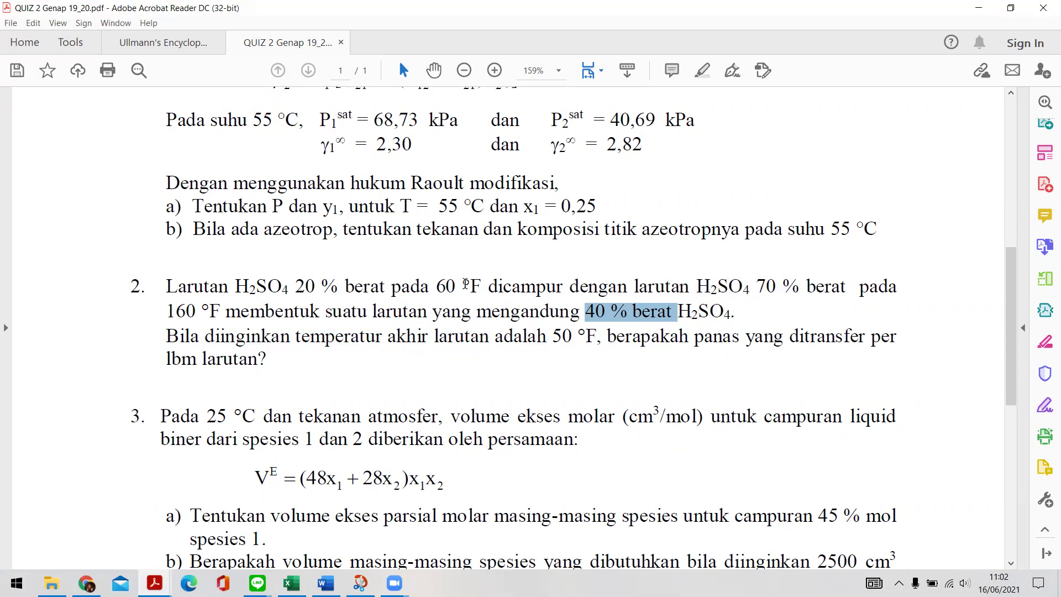
- Compare problem 2's temperatures by selecting the feed values 60 °F and 160 °F and the final solution temperature 50 °F
{"action": "left_click_drag", "start_coordinate": [444, 286], "coordinate": [471, 288]}
{"action": "left_click", "coordinate": [481, 288]}
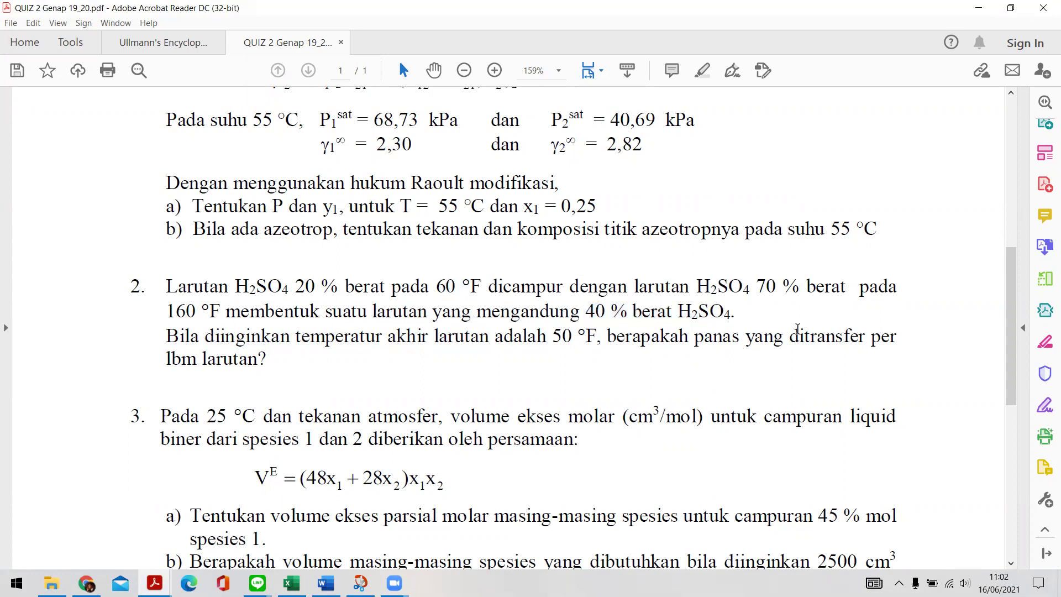
{"action": "left_click_drag", "start_coordinate": [168, 311], "coordinate": [224, 319]}
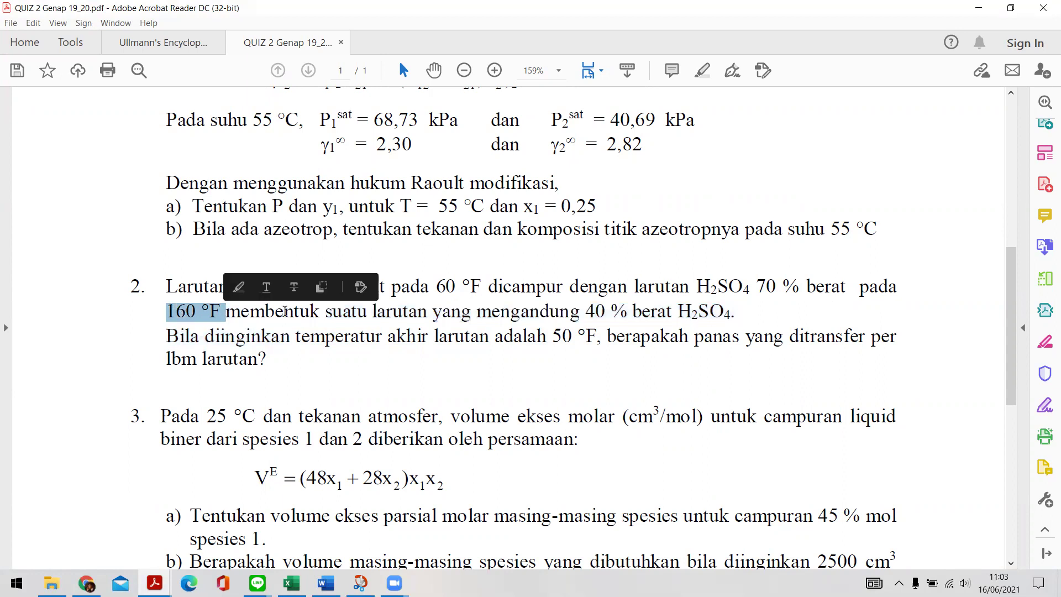
{"action": "left_click_drag", "start_coordinate": [437, 286], "coordinate": [486, 287]}
{"action": "left_click_drag", "start_coordinate": [167, 311], "coordinate": [215, 312]}
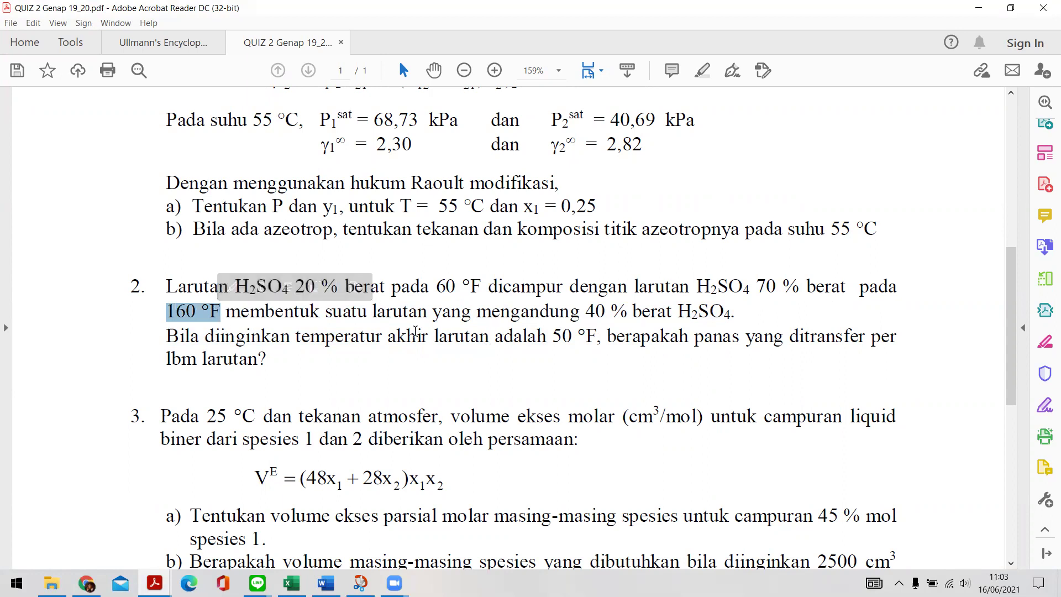
{"action": "left_click_drag", "start_coordinate": [554, 337], "coordinate": [597, 337]}
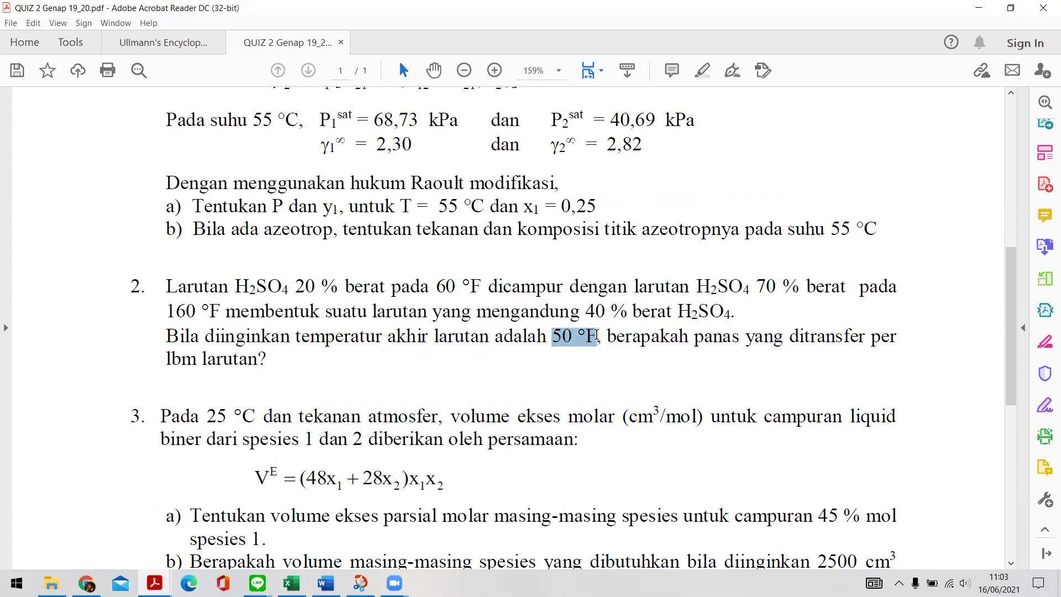
{"action": "left_click_drag", "start_coordinate": [435, 287], "coordinate": [481, 286]}
{"action": "left_click_drag", "start_coordinate": [166, 308], "coordinate": [220, 311]}
{"action": "mouse_move", "coordinate": [552, 337]}
{"action": "left_mouse_down"}
{"action": "mouse_move", "coordinate": [602, 350]}
{"action": "mouse_move", "coordinate": [571, 331]}
{"action": "mouse_move", "coordinate": [555, 335]}
{"action": "mouse_move", "coordinate": [562, 346]}
{"action": "left_mouse_up"}
{"action": "left_click", "coordinate": [595, 344]}
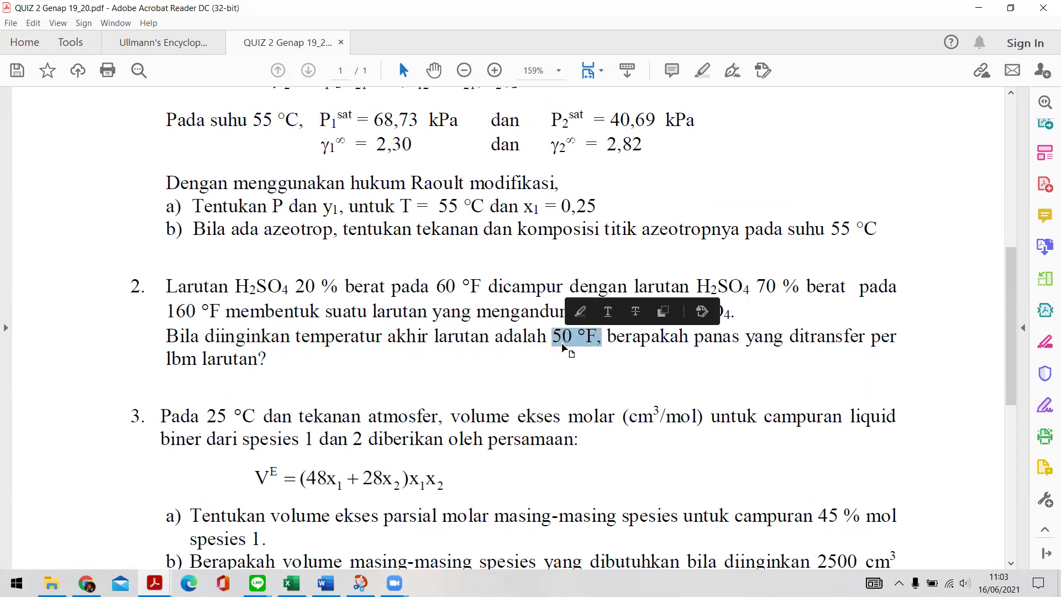
- Select problem 2's question, "berapakah panas yang ditransfer per lbm larutan?"
{"action": "left_click", "coordinate": [566, 359]}
{"action": "left_click_drag", "start_coordinate": [610, 342], "coordinate": [865, 339]}
{"action": "left_click_drag", "start_coordinate": [267, 363], "coordinate": [138, 349]}
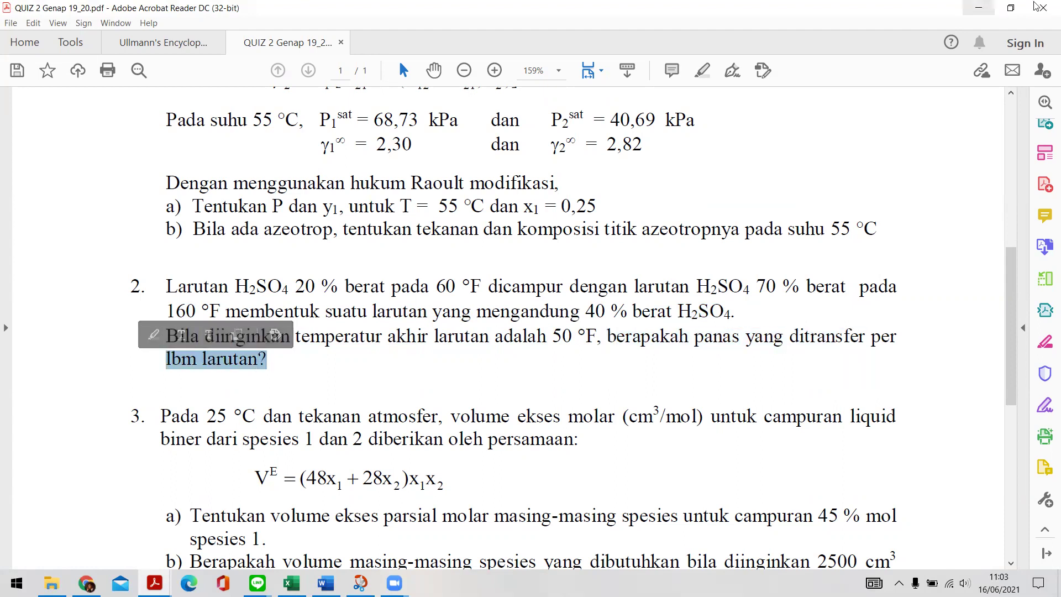
- Switch to the Excel workbook and review the problem 2 statement in row 55 and the mixing balance in A57
{"action": "left_click", "coordinate": [978, 7]}
{"action": "scroll", "coordinate": [283, 398], "scroll_direction": "down", "scroll_amount": 1}
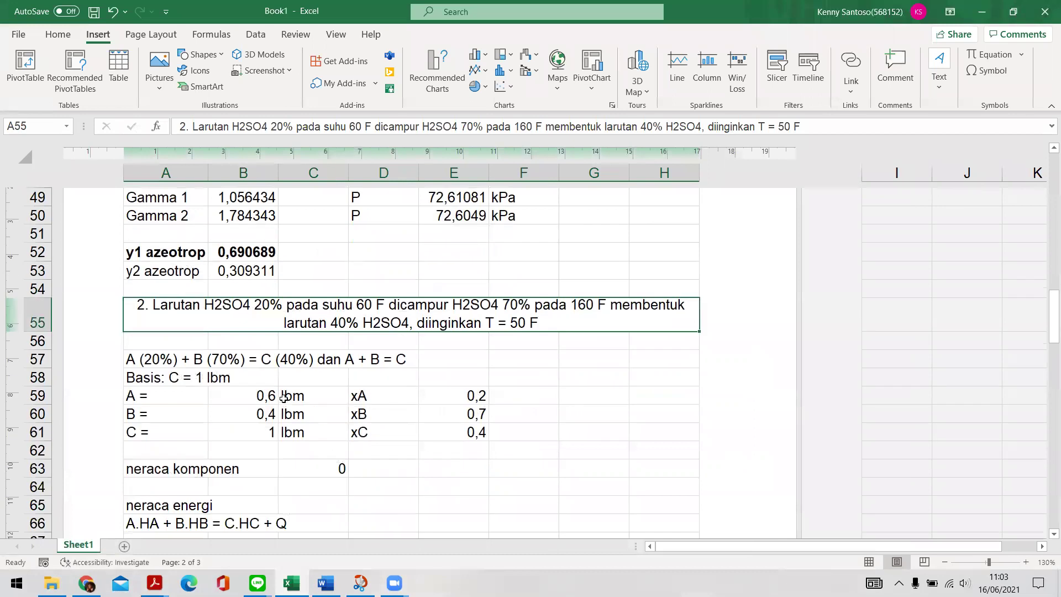
{"action": "left_click", "coordinate": [552, 422]}
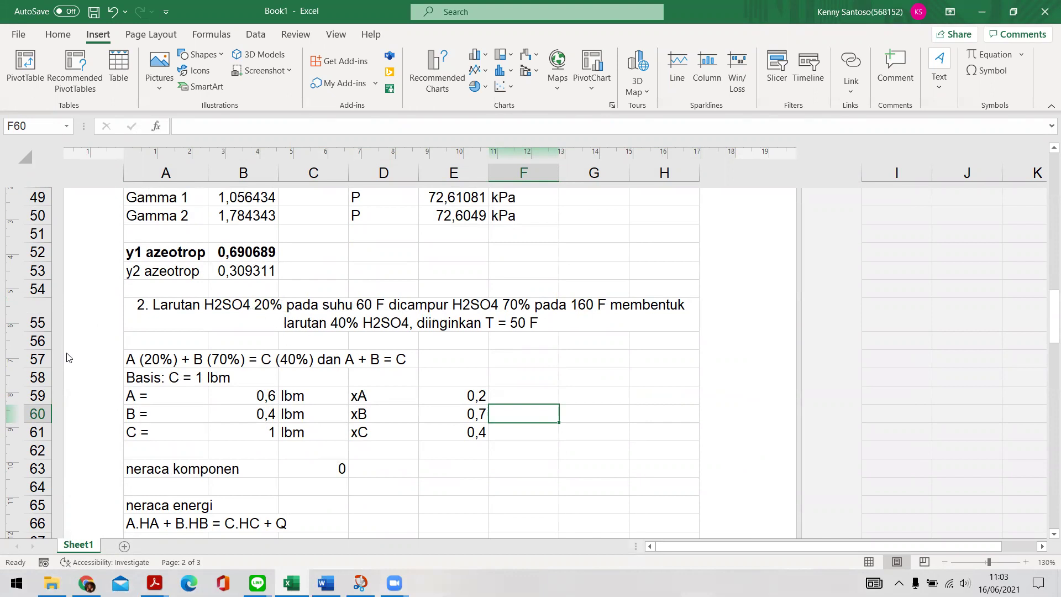
{"action": "left_click", "coordinate": [135, 359]}
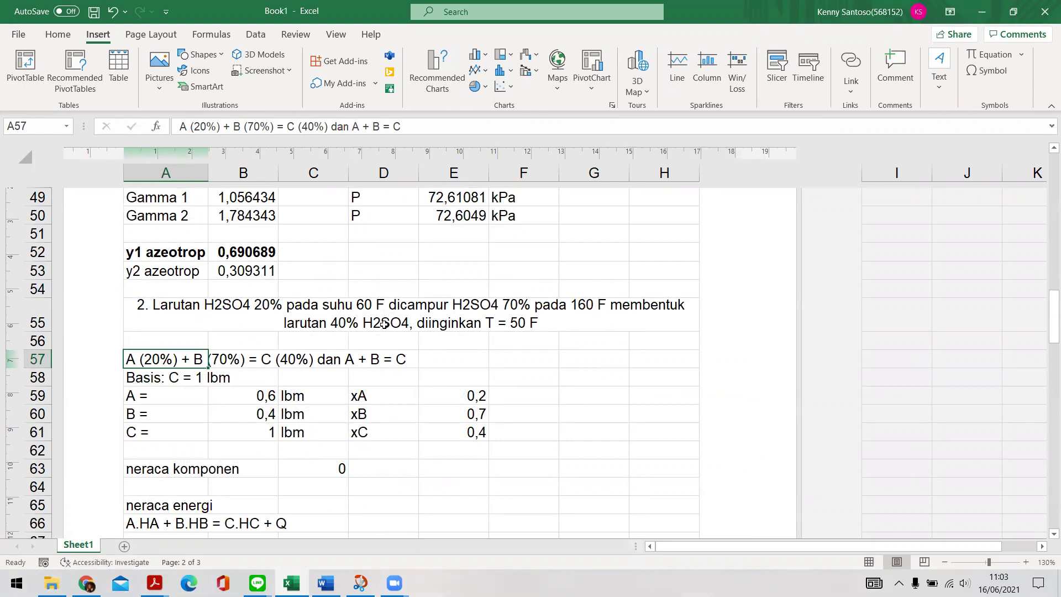
{"action": "left_click", "coordinate": [356, 325]}
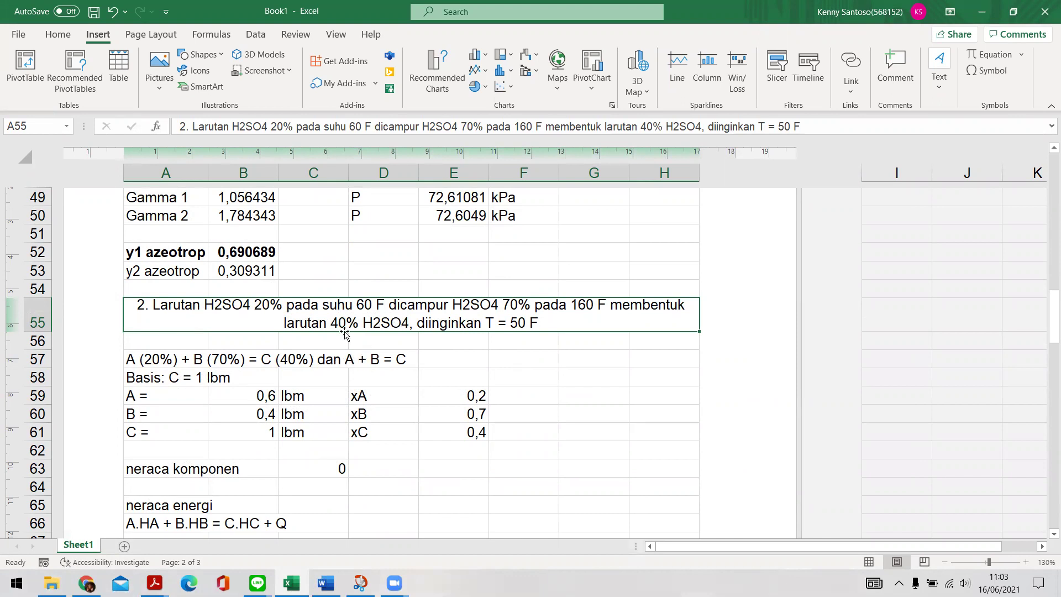
{"action": "left_click", "coordinate": [521, 343]}
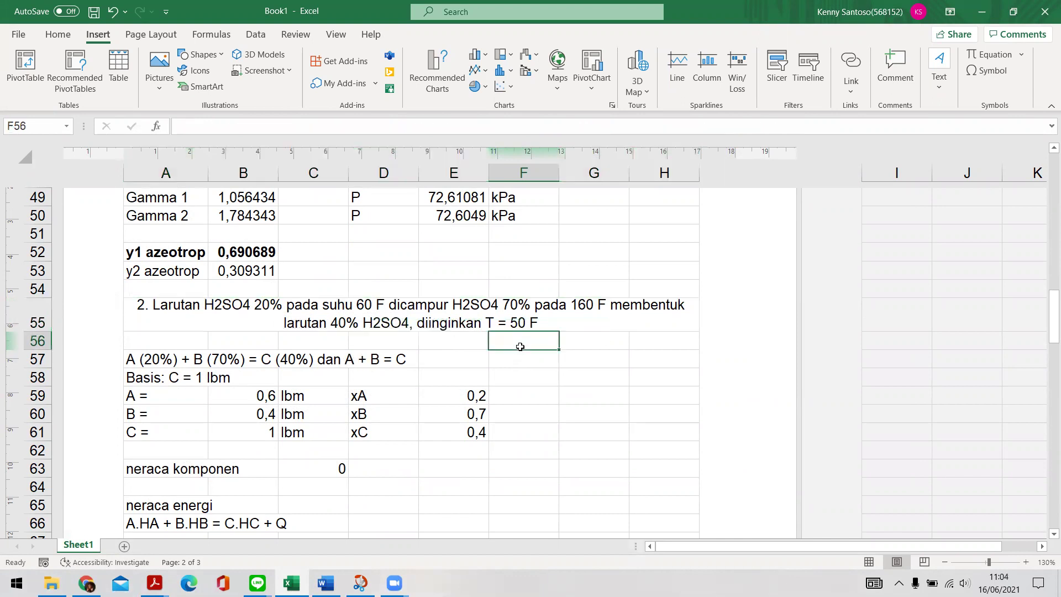
{"action": "left_click", "coordinate": [582, 338]}
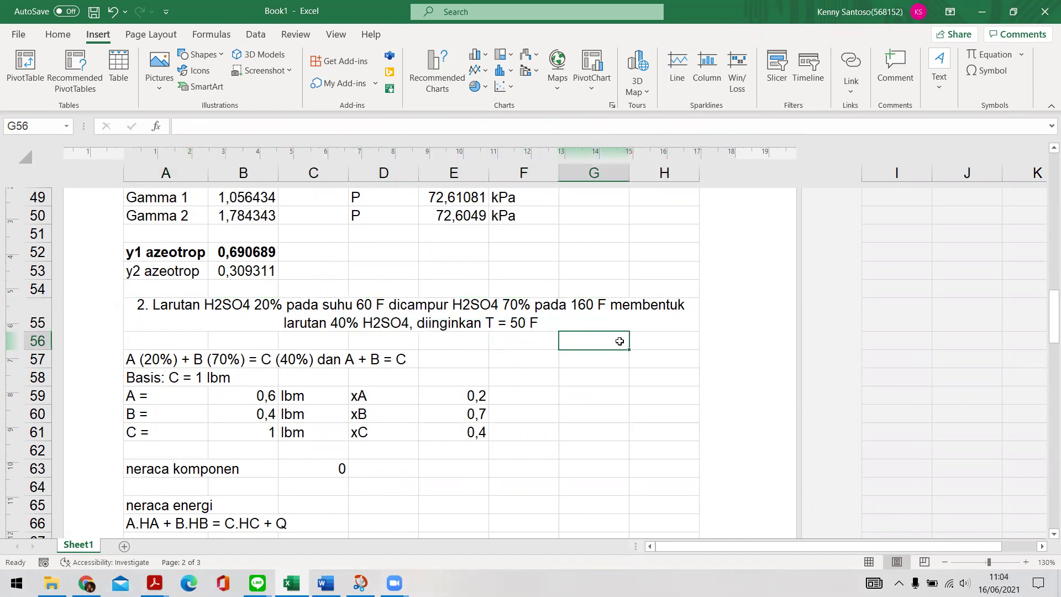
{"action": "left_click", "coordinate": [635, 342]}
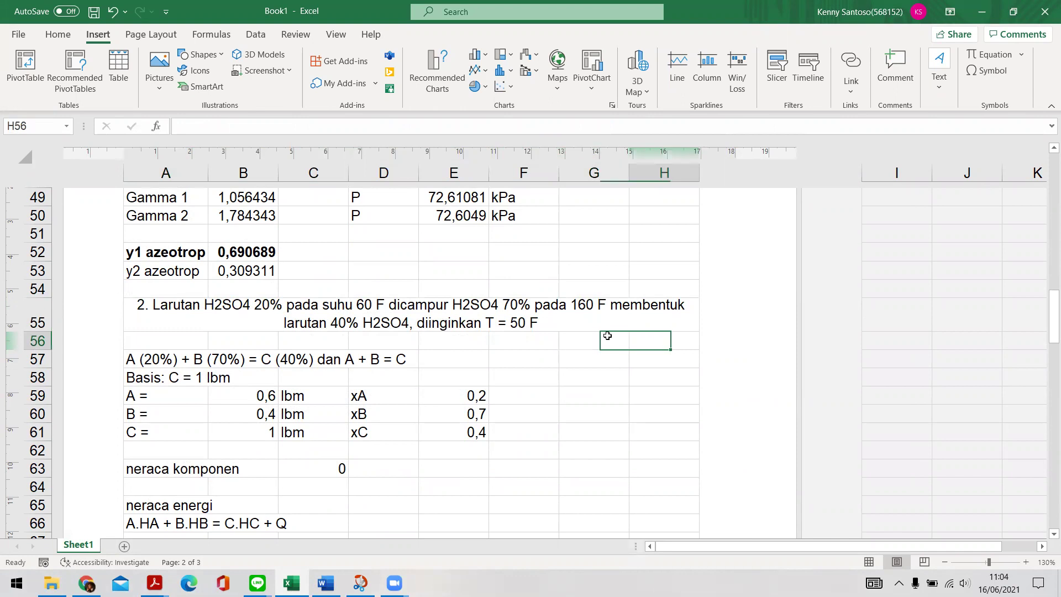
- Examine the balance equations in row 57 and the masses of A, B and C in rows 59 to 61
{"action": "left_click", "coordinate": [148, 366]}
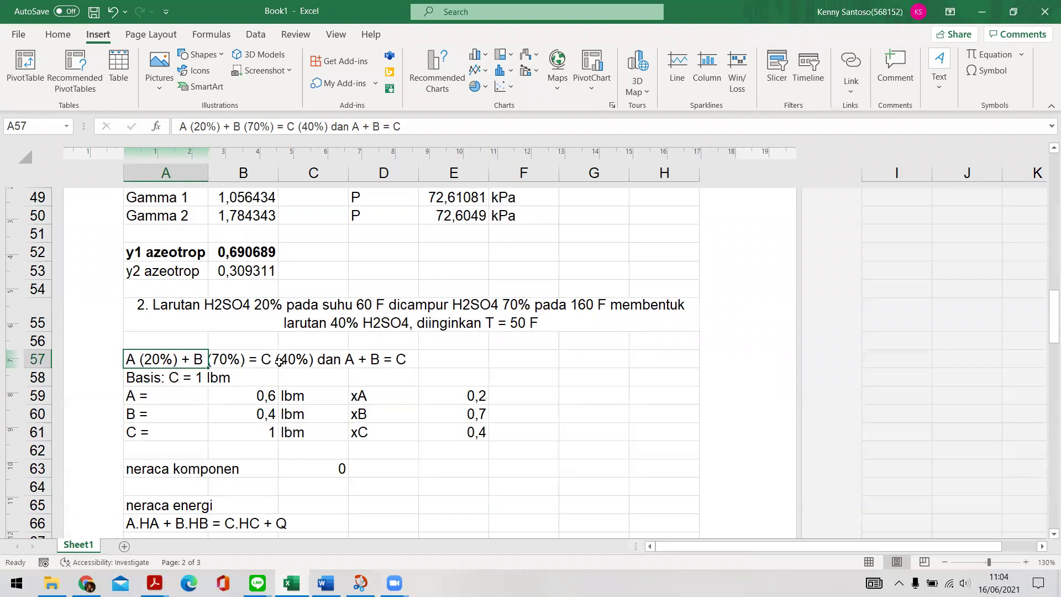
{"action": "left_click", "coordinate": [374, 362]}
{"action": "left_click", "coordinate": [156, 362]}
{"action": "left_click", "coordinate": [372, 365]}
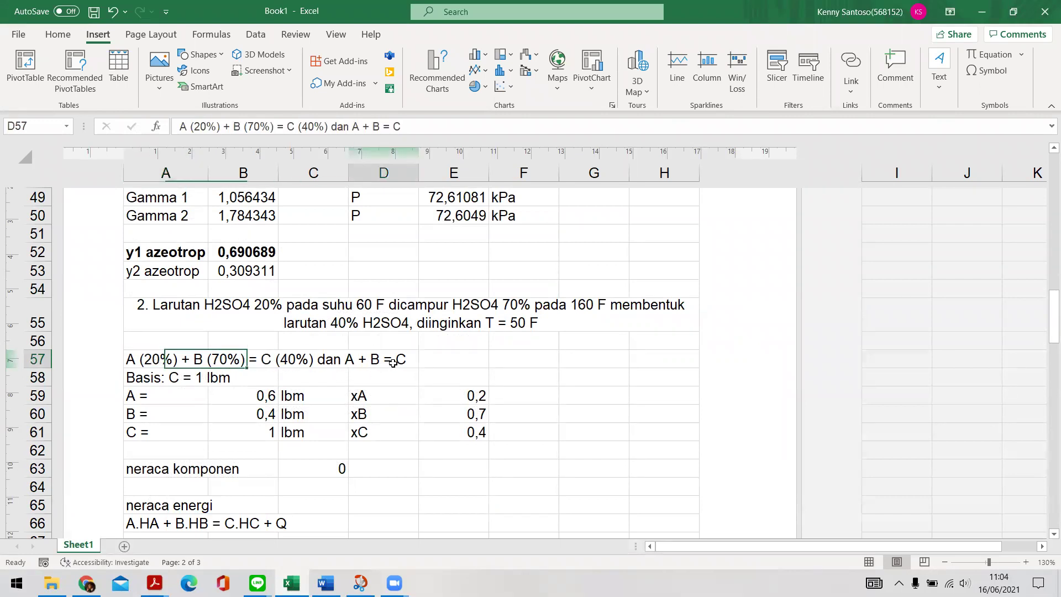
{"action": "left_click", "coordinate": [173, 360]}
{"action": "left_click_drag", "start_coordinate": [183, 380], "coordinate": [248, 412]}
{"action": "left_click_drag", "start_coordinate": [309, 396], "coordinate": [249, 396]}
{"action": "left_click_drag", "start_coordinate": [310, 432], "coordinate": [182, 396]}
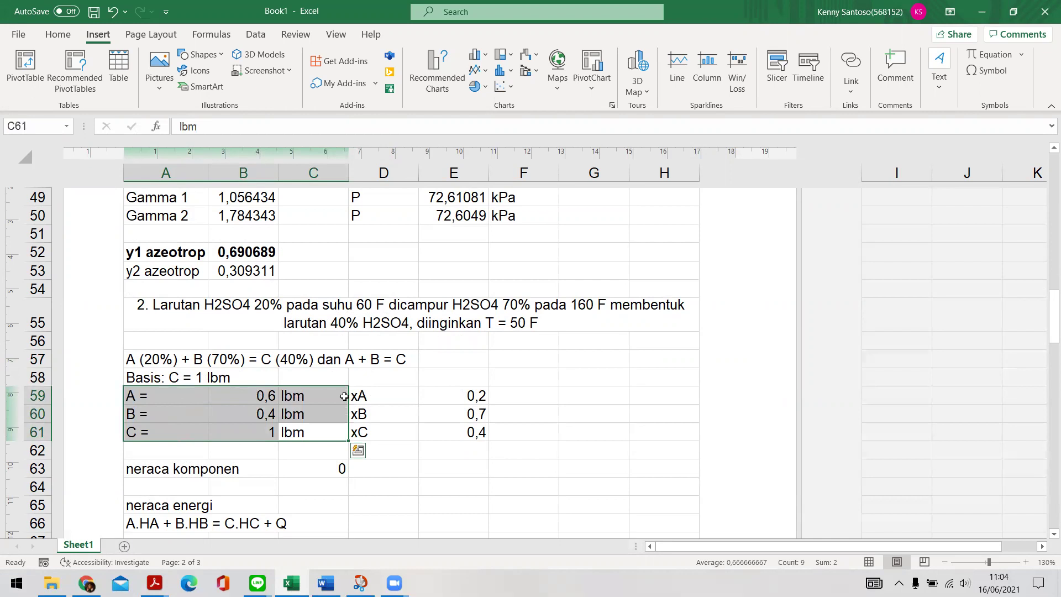
- Switch to the quiz PDF and reread problem 2, selecting the mixing statement, the heat per lbm question and "40 % berat H2SO4"
{"action": "left_click", "coordinate": [155, 583]}
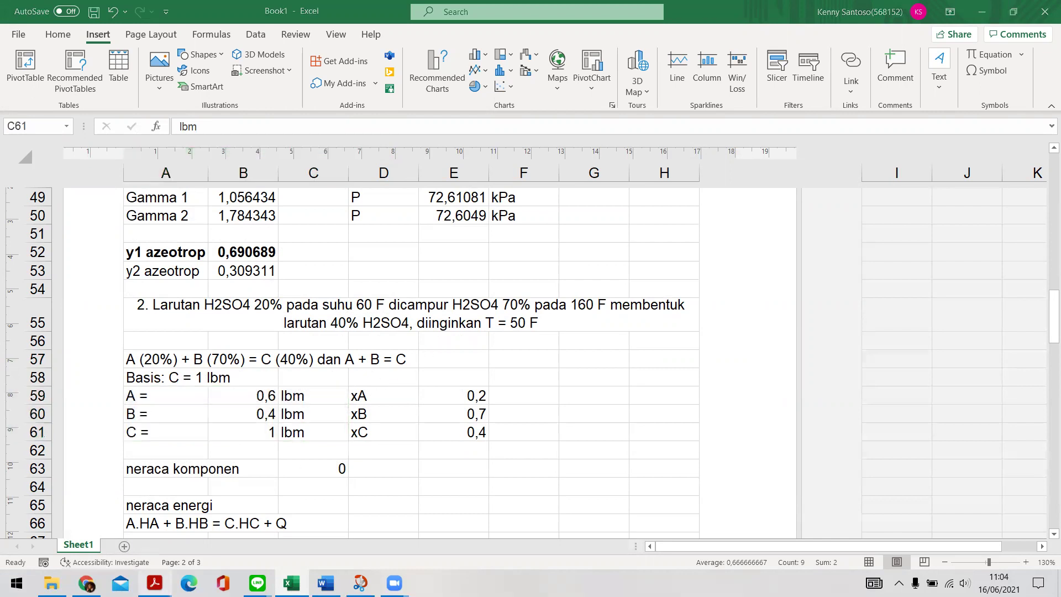
{"action": "left_click", "coordinate": [263, 477]}
{"action": "left_click", "coordinate": [511, 388]}
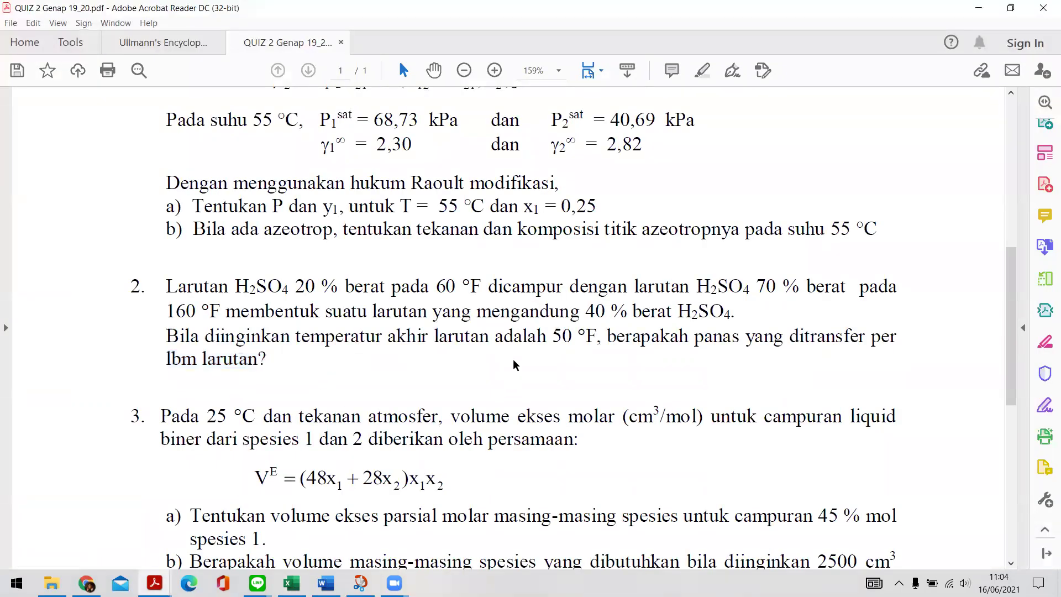
{"action": "left_click_drag", "start_coordinate": [223, 283], "coordinate": [744, 314]}
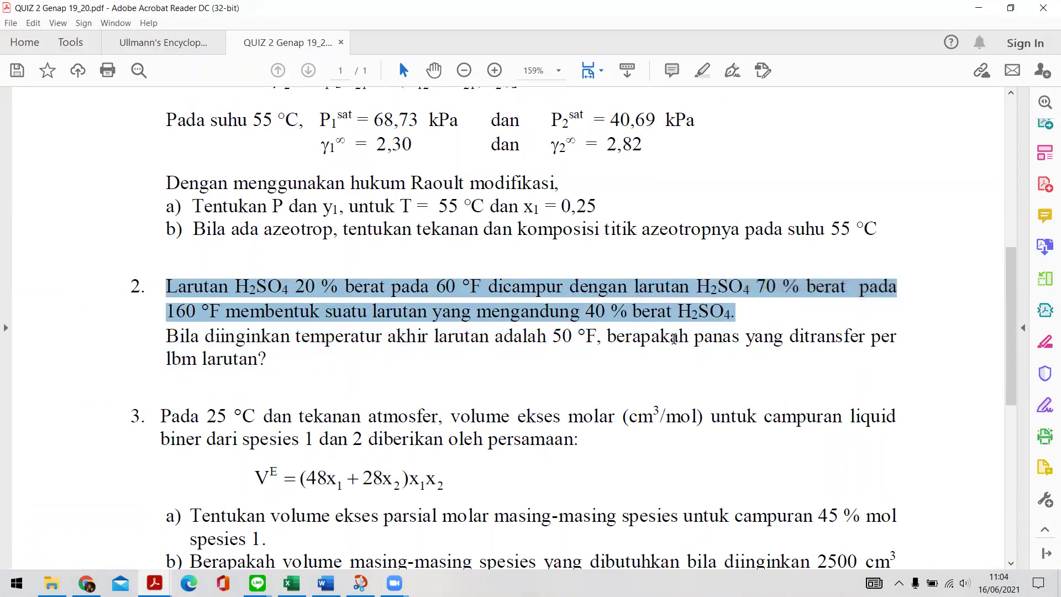
{"action": "left_click_drag", "start_coordinate": [694, 340], "coordinate": [842, 339]}
{"action": "left_click_drag", "start_coordinate": [167, 357], "coordinate": [257, 354]}
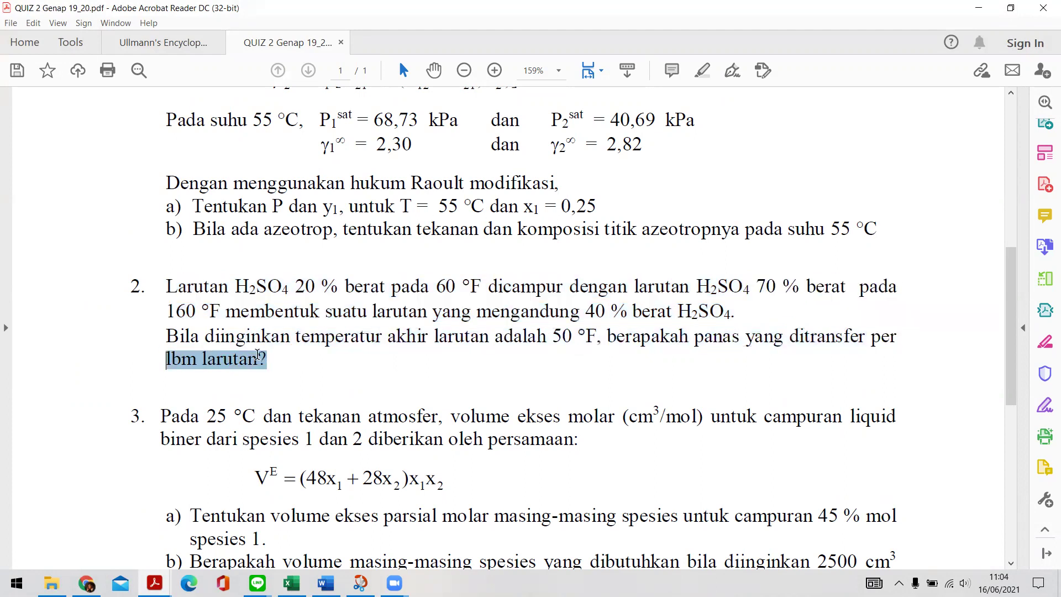
{"action": "left_click", "coordinate": [543, 373]}
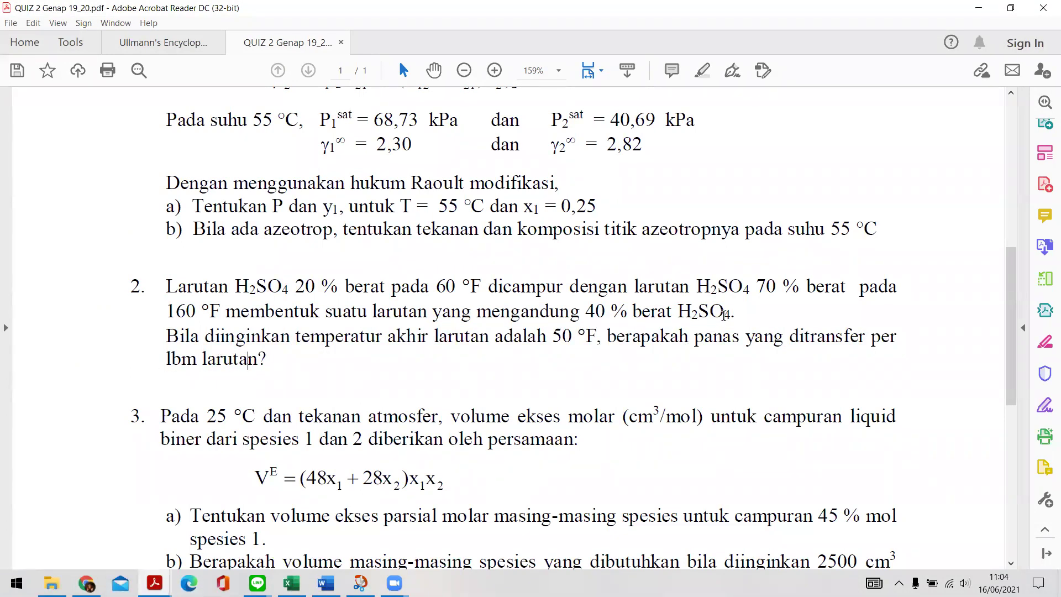
{"action": "left_click_drag", "start_coordinate": [731, 312], "coordinate": [595, 319]}
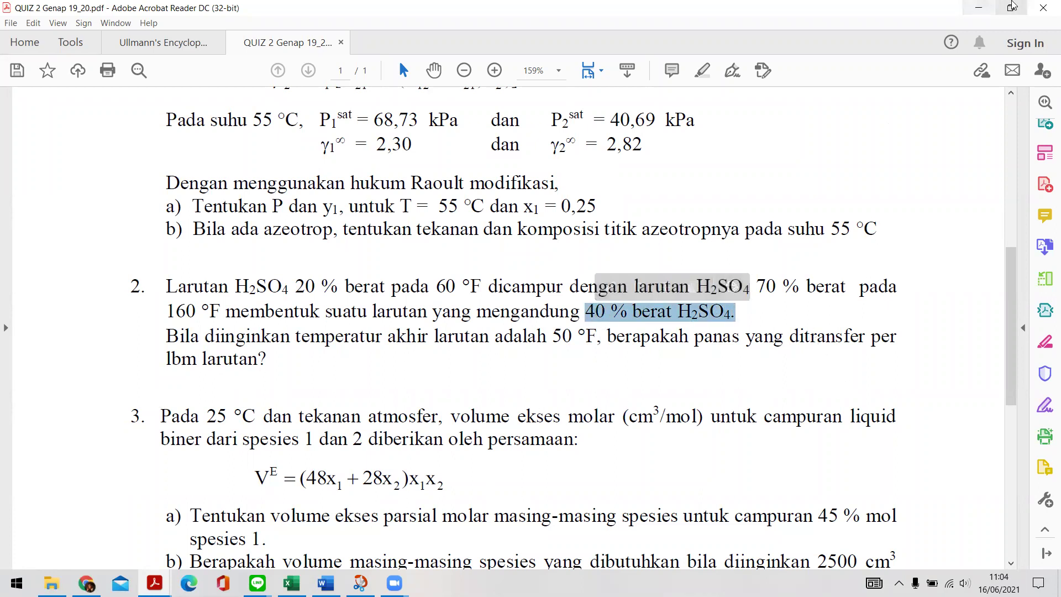
- Switch back to the Excel workbook and examine the basis in A58 together with the mass of C in row 61
{"action": "left_click", "coordinate": [987, 5]}
{"action": "left_click", "coordinate": [356, 449]}
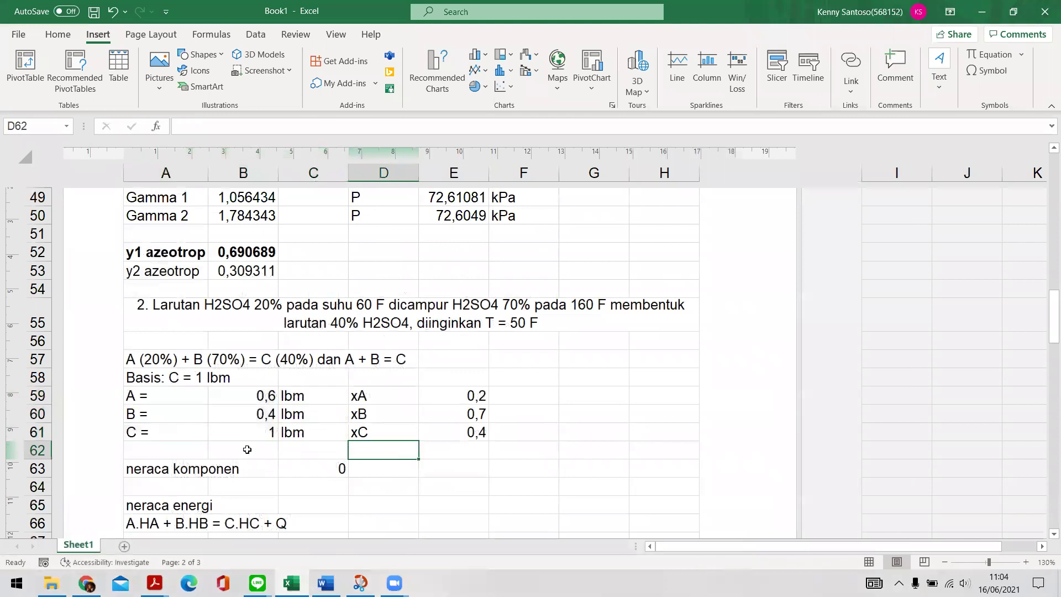
{"action": "left_click", "coordinate": [180, 376]}
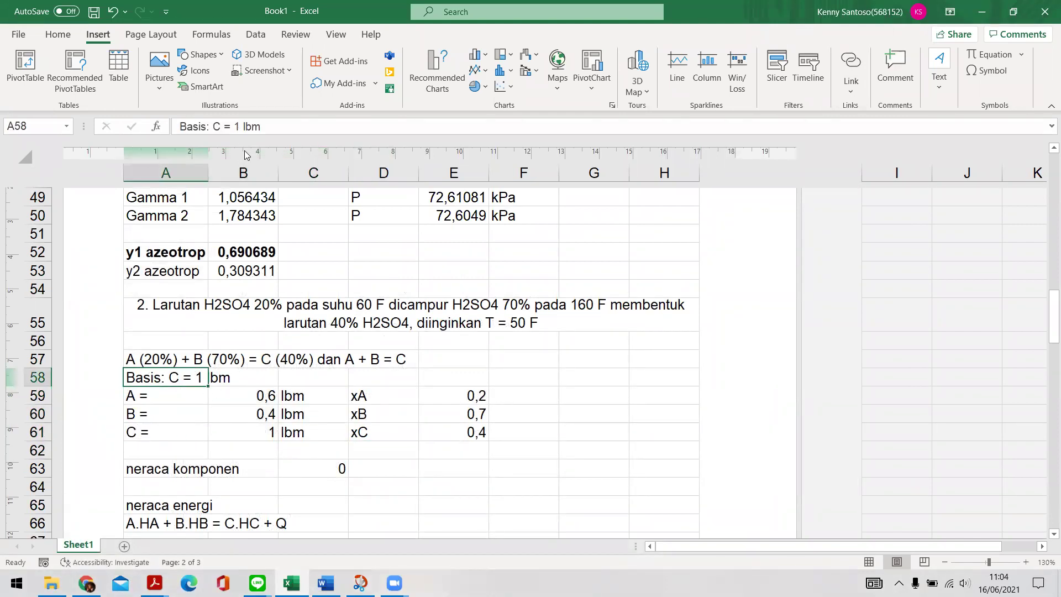
{"action": "left_click_drag", "start_coordinate": [165, 432], "coordinate": [324, 431]}
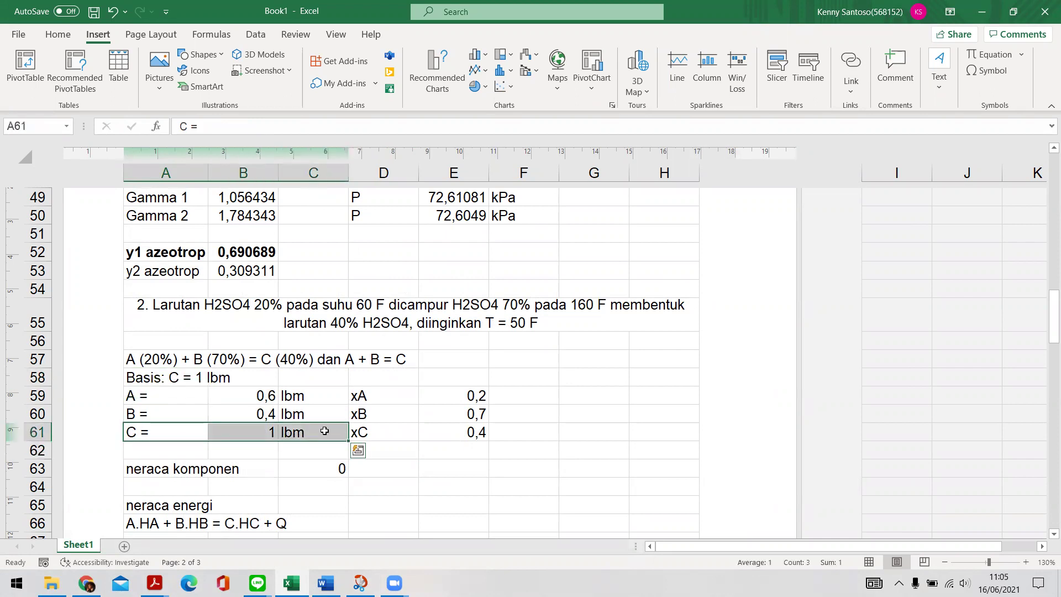
{"action": "left_click", "coordinate": [161, 446]}
{"action": "left_click", "coordinate": [174, 429]}
{"action": "left_click_drag", "start_coordinate": [174, 429], "coordinate": [224, 439]}
{"action": "left_click", "coordinate": [303, 447]}
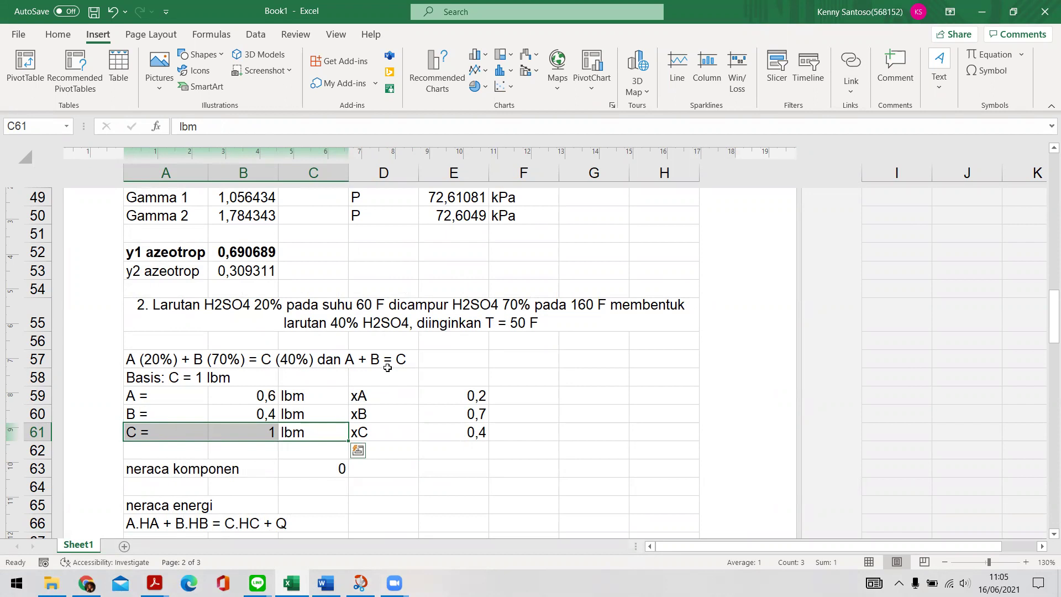
- Inspect the A and B masses in B59 and B60 and the mass fractions xA, xB and xC in E59 to E61
{"action": "left_click", "coordinate": [260, 394]}
{"action": "left_click", "coordinate": [250, 412]}
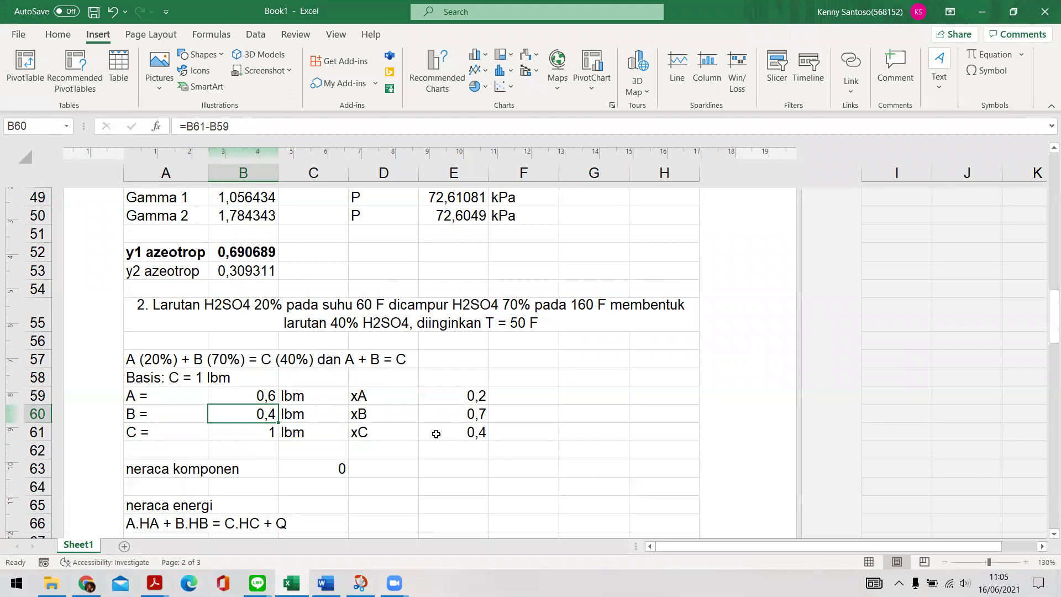
{"action": "left_click", "coordinate": [452, 397]}
{"action": "key", "text": "Down"}
{"action": "left_click", "coordinate": [456, 437]}
- Inspect the component balance formula in C63 and the mass and fraction cells it references
{"action": "left_click", "coordinate": [311, 473]}
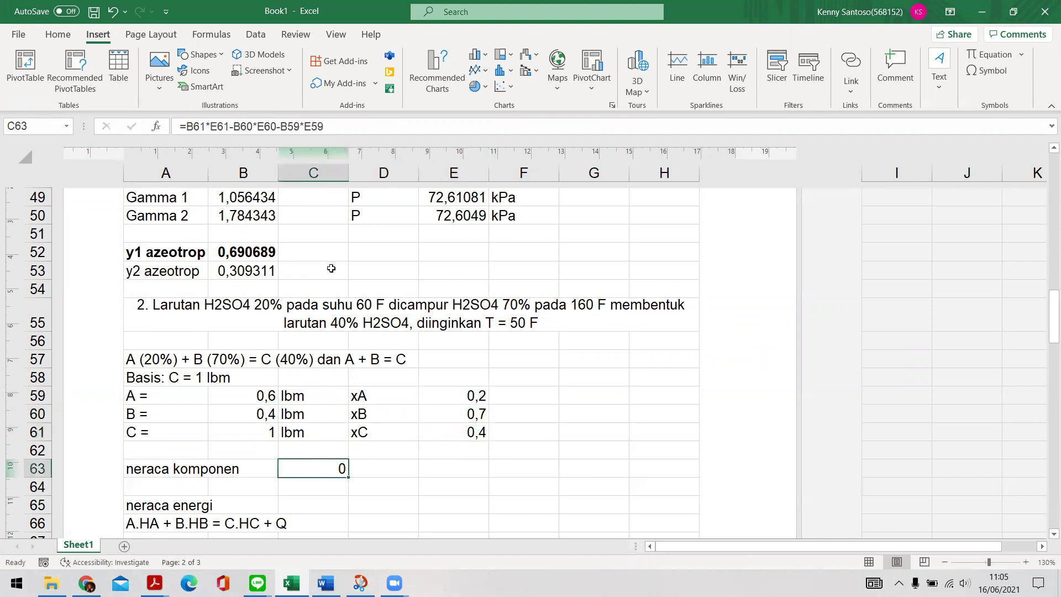
{"action": "left_click", "coordinate": [331, 127]}
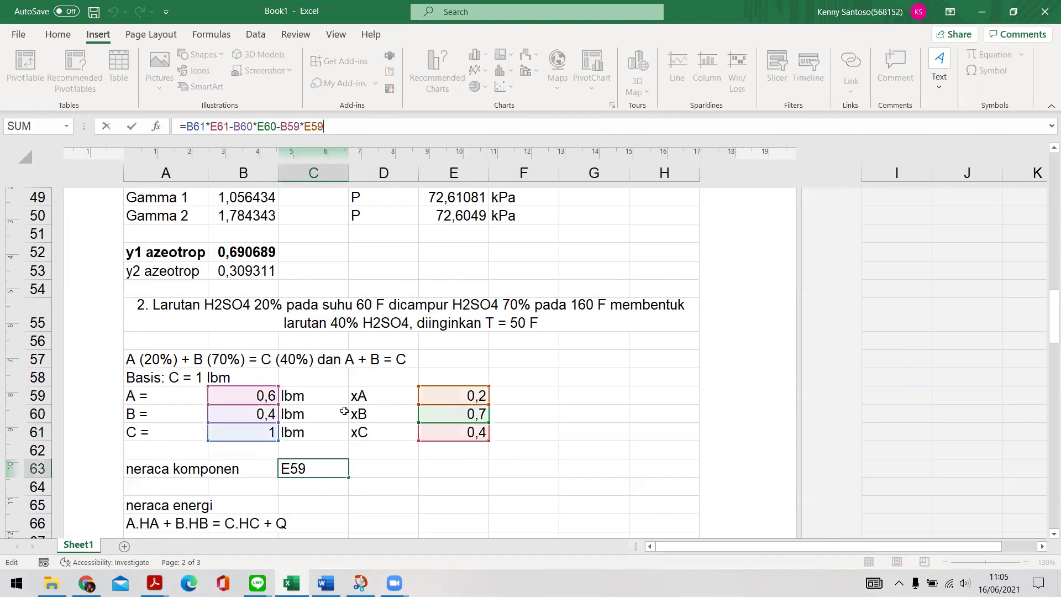
{"action": "key", "text": "ctrl+Return"}
- Set the mass of A in B59 to a trial value of 0,3
{"action": "left_click", "coordinate": [262, 393]}
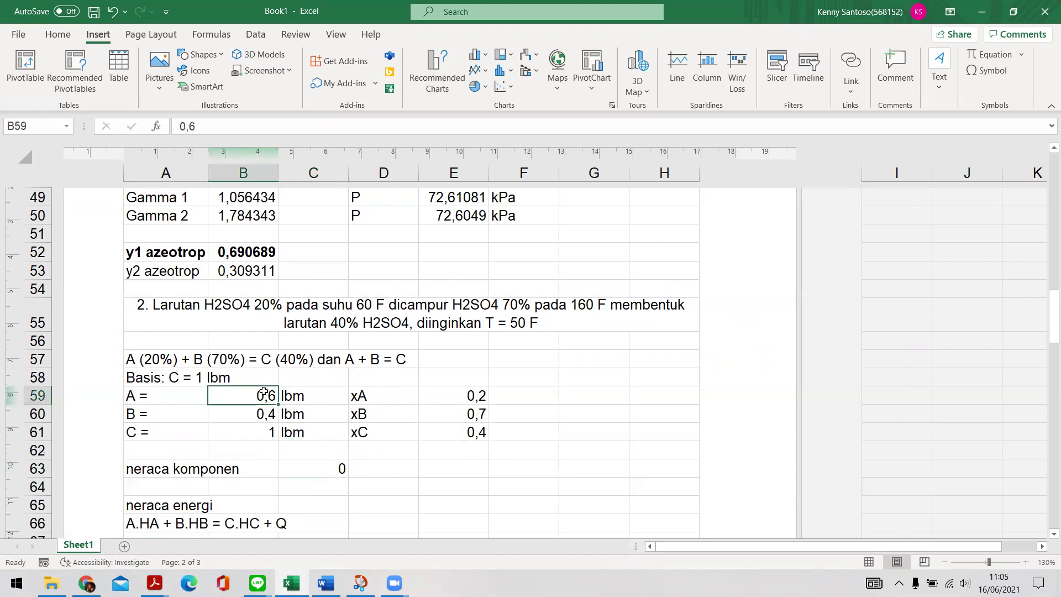
{"action": "type", "text": "0,3"}
{"action": "key", "text": "Return"}
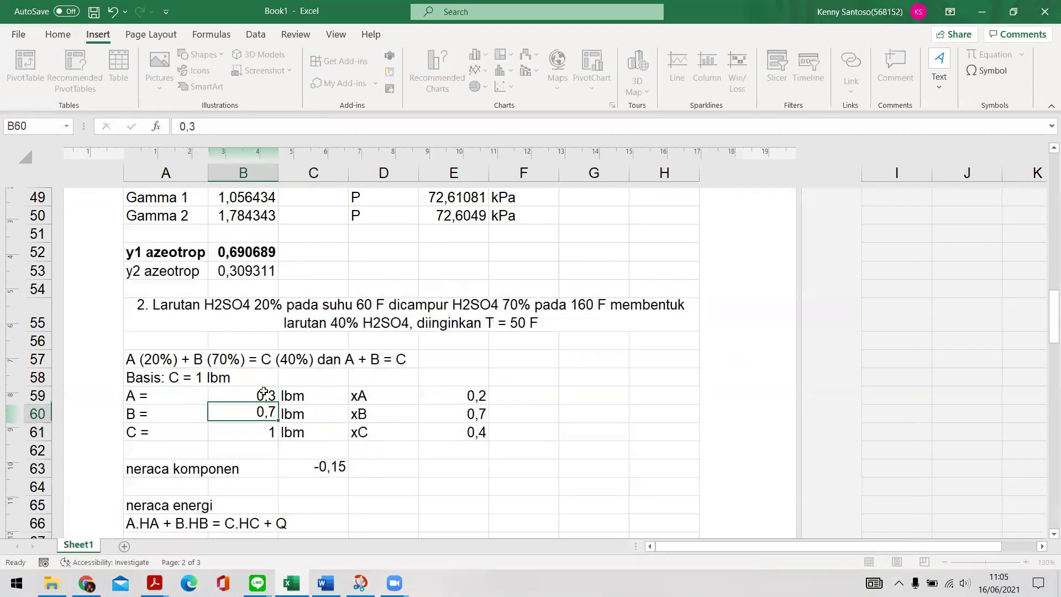
- Use Goal Seek to bring the component balance in C63 to 0 by changing the mass of A in B59
{"action": "left_click", "coordinate": [330, 470]}
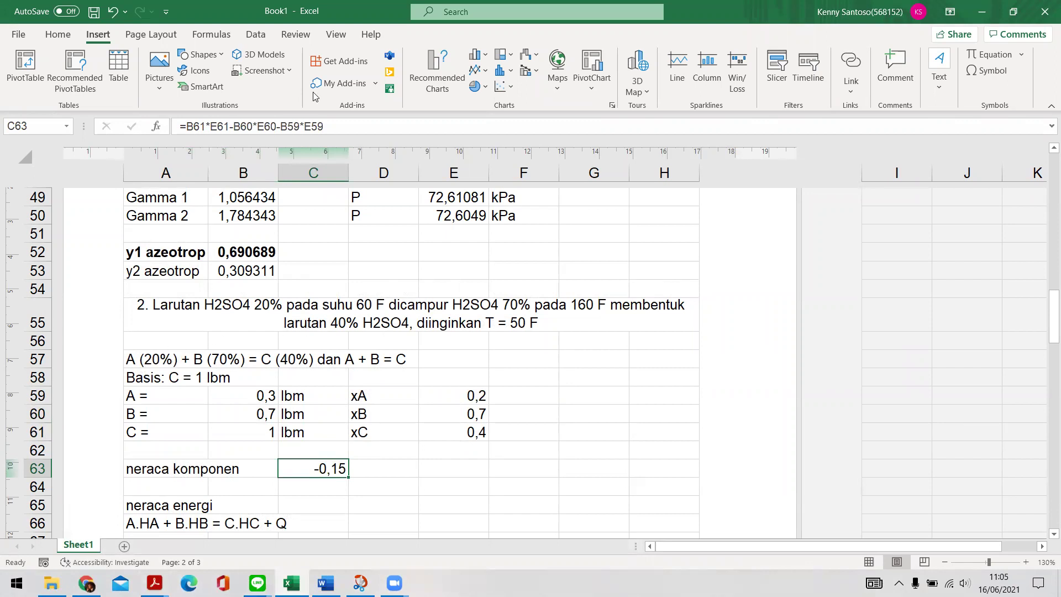
{"action": "left_click", "coordinate": [258, 37]}
{"action": "left_click", "coordinate": [761, 75]}
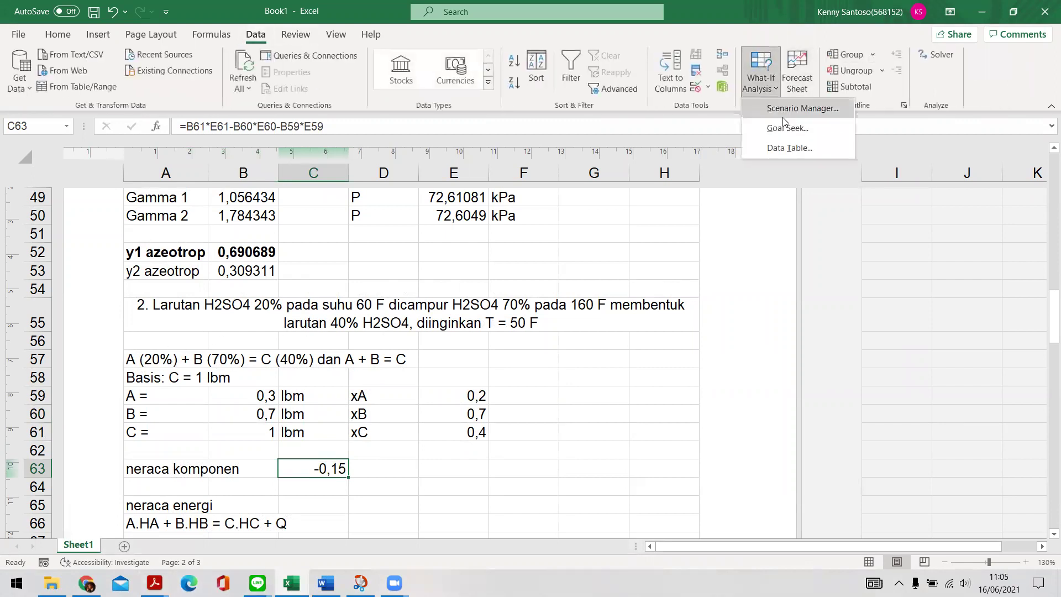
{"action": "left_click", "coordinate": [788, 128]}
{"action": "left_click", "coordinate": [400, 173]}
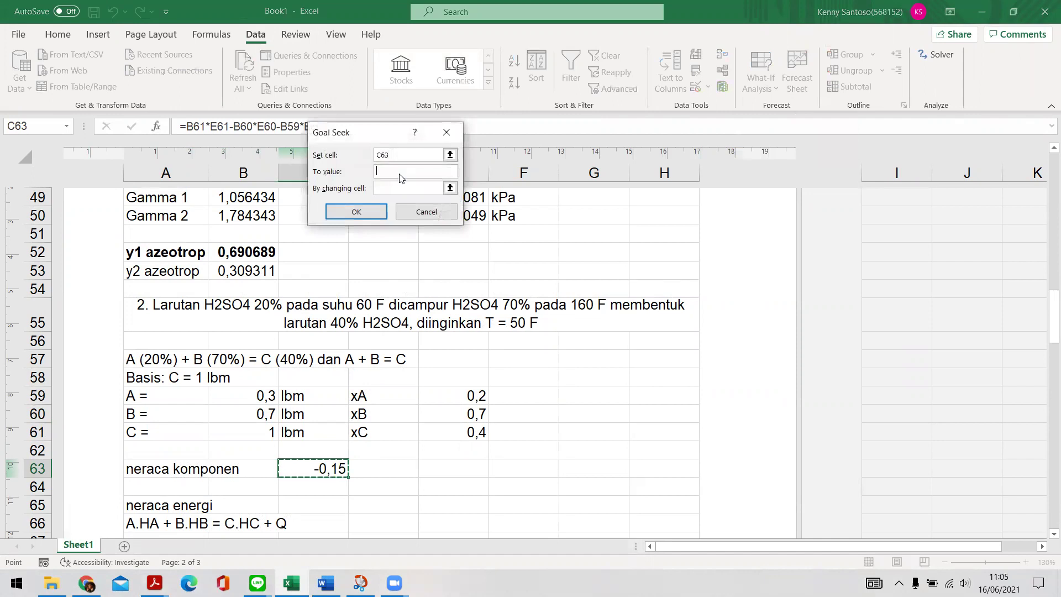
{"action": "type", "text": "0"}
{"action": "left_click", "coordinate": [399, 193]}
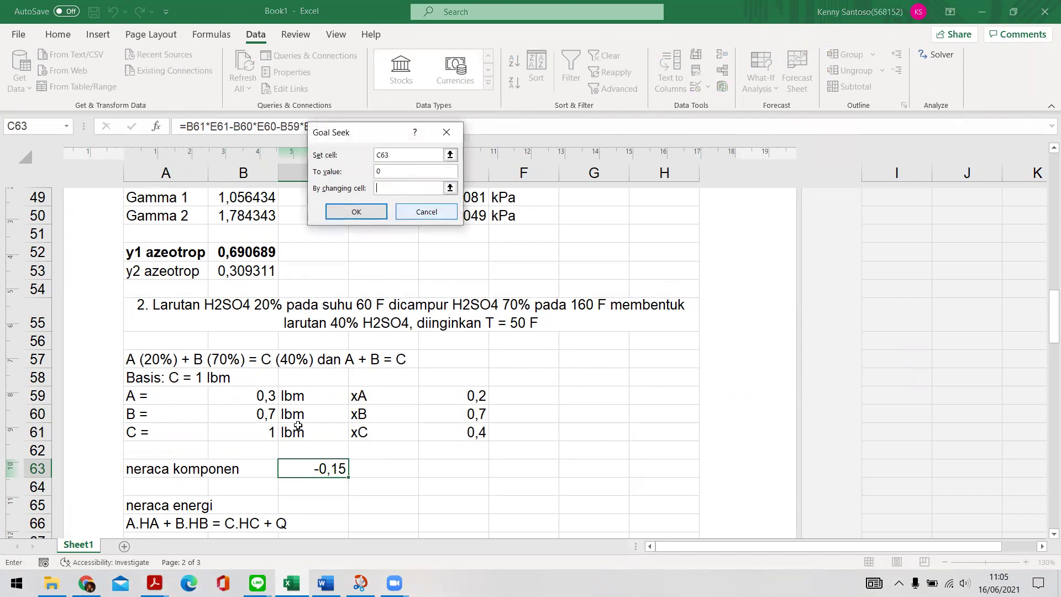
{"action": "left_click", "coordinate": [264, 404]}
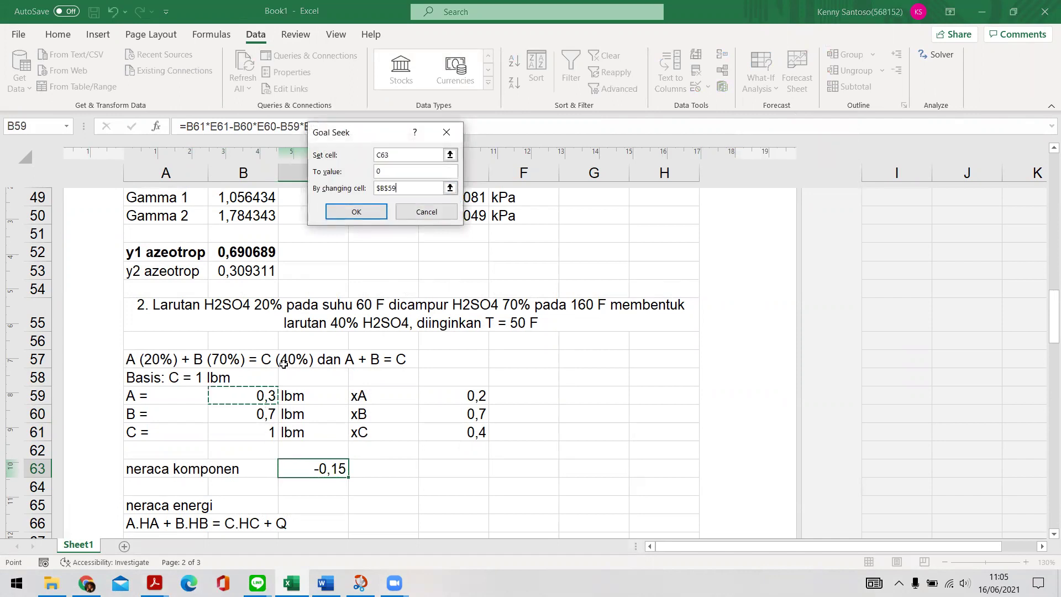
{"action": "left_click", "coordinate": [357, 211]}
{"action": "left_click", "coordinate": [381, 211]}
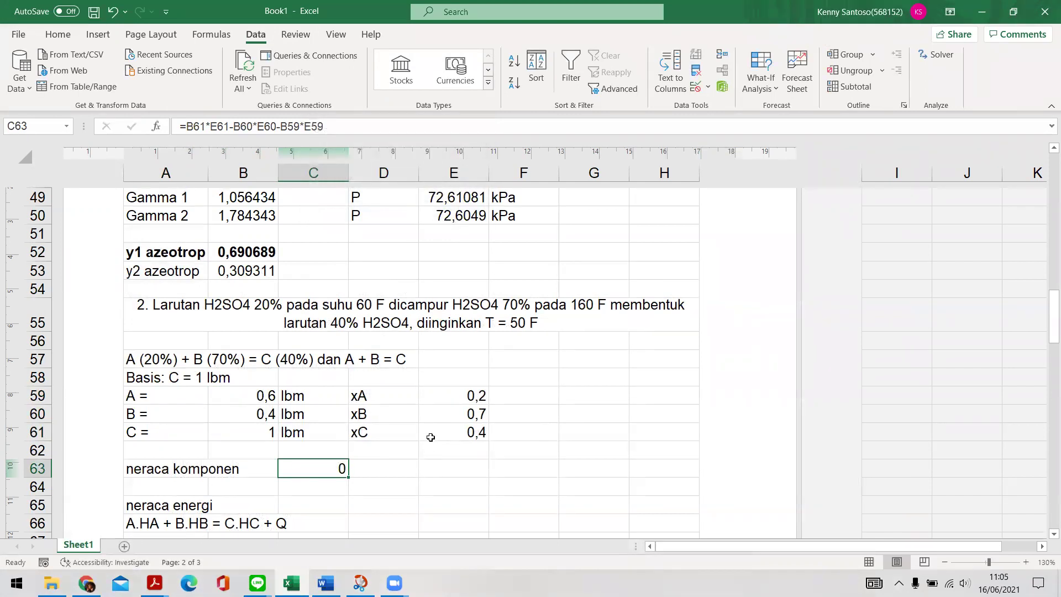
- Examine the masses of A, B and C in rows 59 to 61, row by row
{"action": "scroll", "coordinate": [431, 437], "scroll_direction": "down", "scroll_amount": 1}
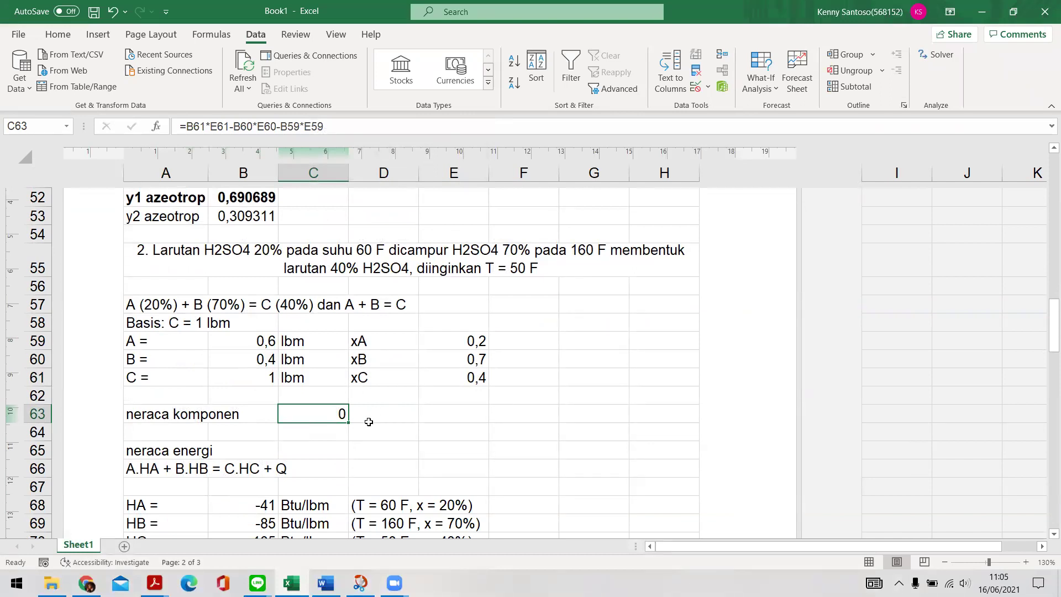
{"action": "left_click_drag", "start_coordinate": [161, 339], "coordinate": [309, 378]}
{"action": "left_click_drag", "start_coordinate": [164, 341], "coordinate": [300, 340]}
{"action": "left_click_drag", "start_coordinate": [153, 363], "coordinate": [301, 361]}
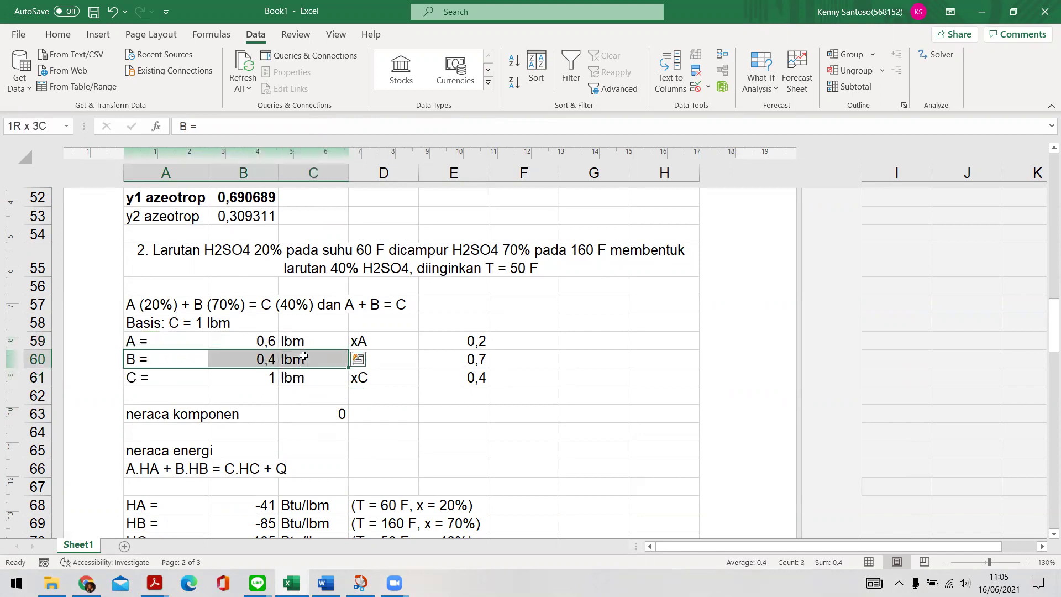
{"action": "left_click_drag", "start_coordinate": [204, 377], "coordinate": [292, 380]}
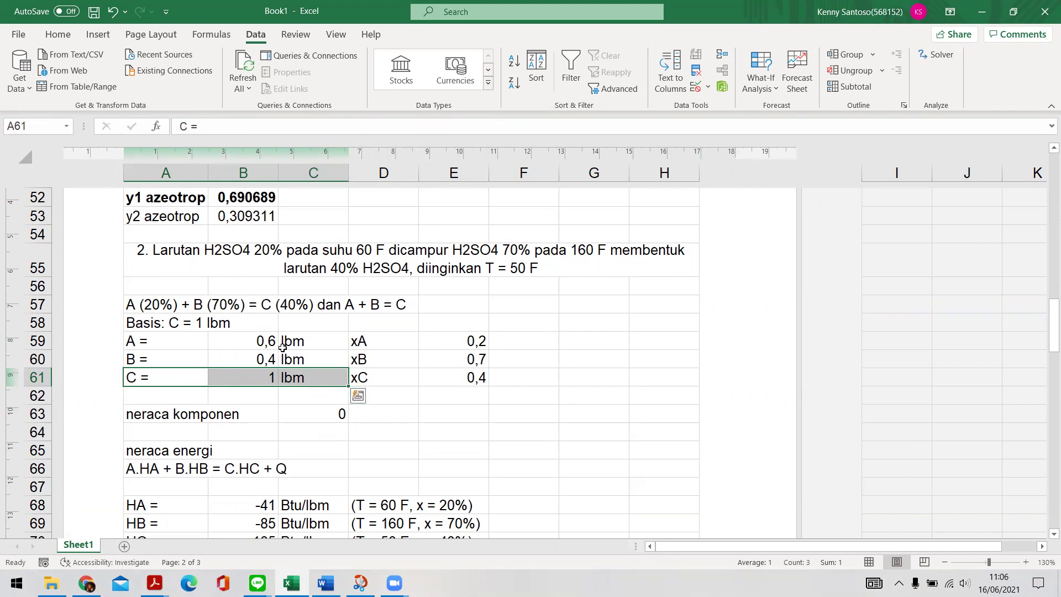
- Examine each term of the energy balance A.HA + B.HB = C.HC + Q in A66, leaving the text unchanged
{"action": "scroll", "coordinate": [271, 354], "scroll_direction": "down", "scroll_amount": 1}
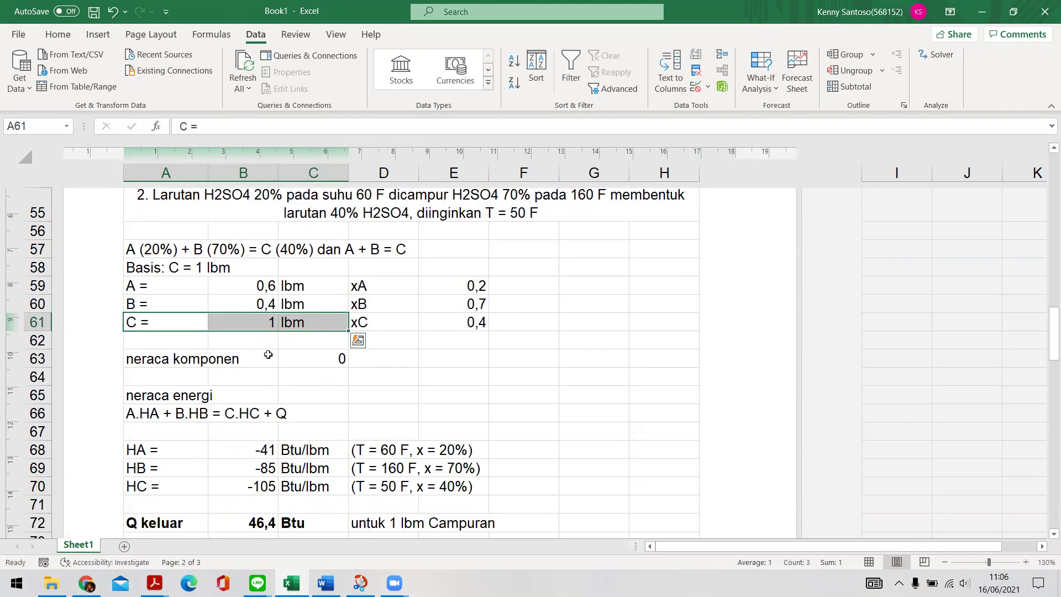
{"action": "left_click", "coordinate": [154, 397]}
{"action": "left_click", "coordinate": [172, 416]}
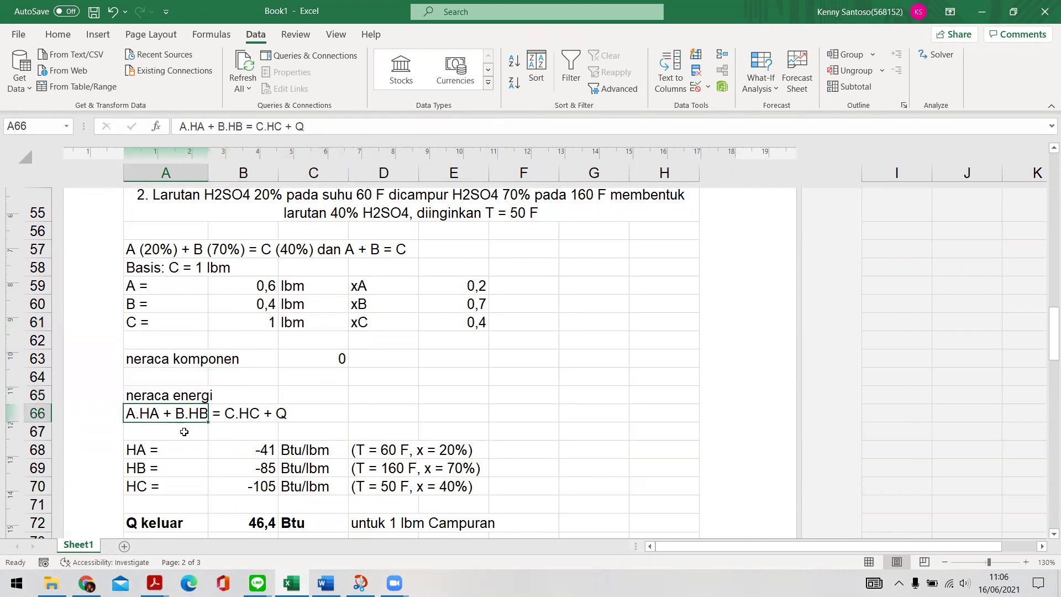
{"action": "left_click", "coordinate": [312, 129]}
{"action": "left_click_drag", "start_coordinate": [189, 127], "coordinate": [180, 127]}
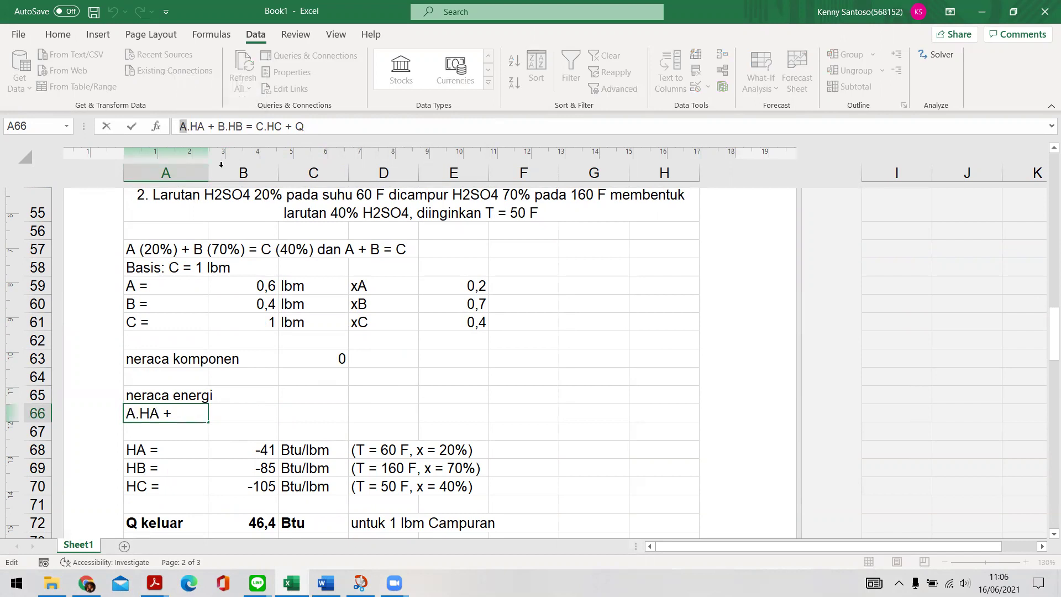
{"action": "left_click_drag", "start_coordinate": [218, 127], "coordinate": [247, 127]}
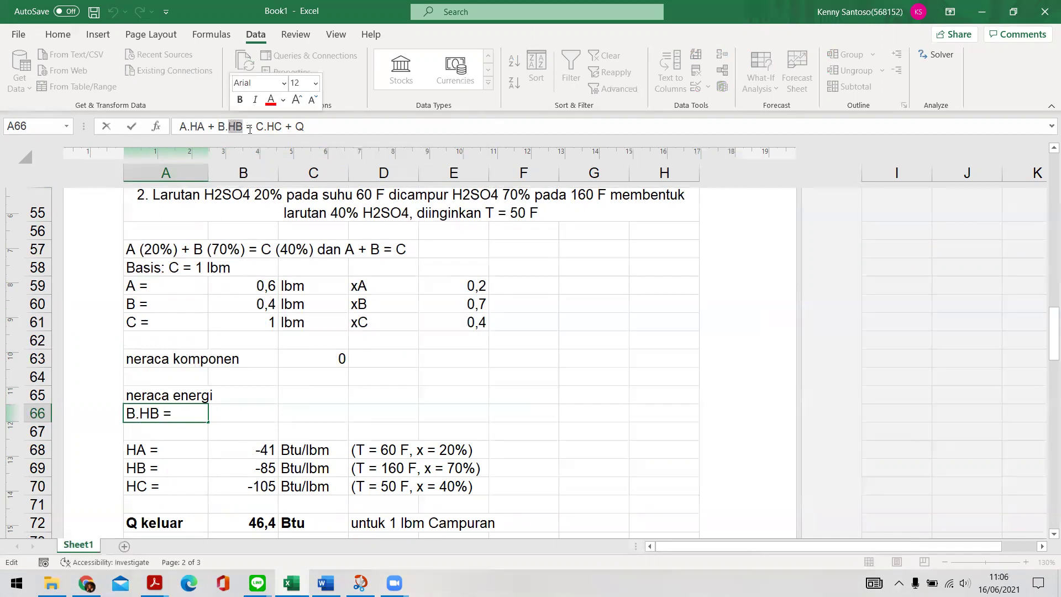
{"action": "left_click_drag", "start_coordinate": [254, 127], "coordinate": [310, 128]}
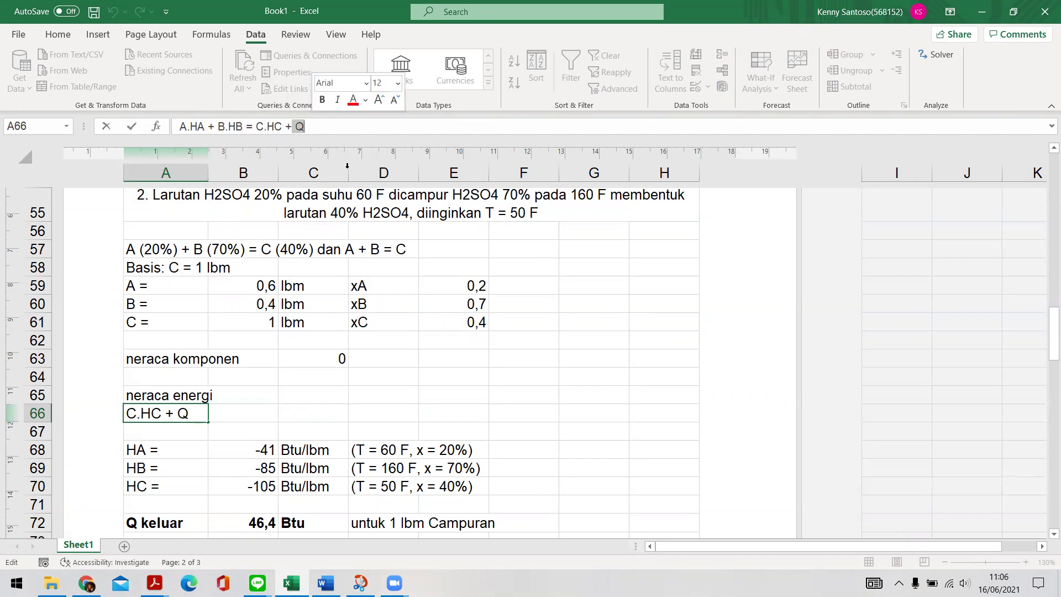
{"action": "left_click", "coordinate": [307, 125]}
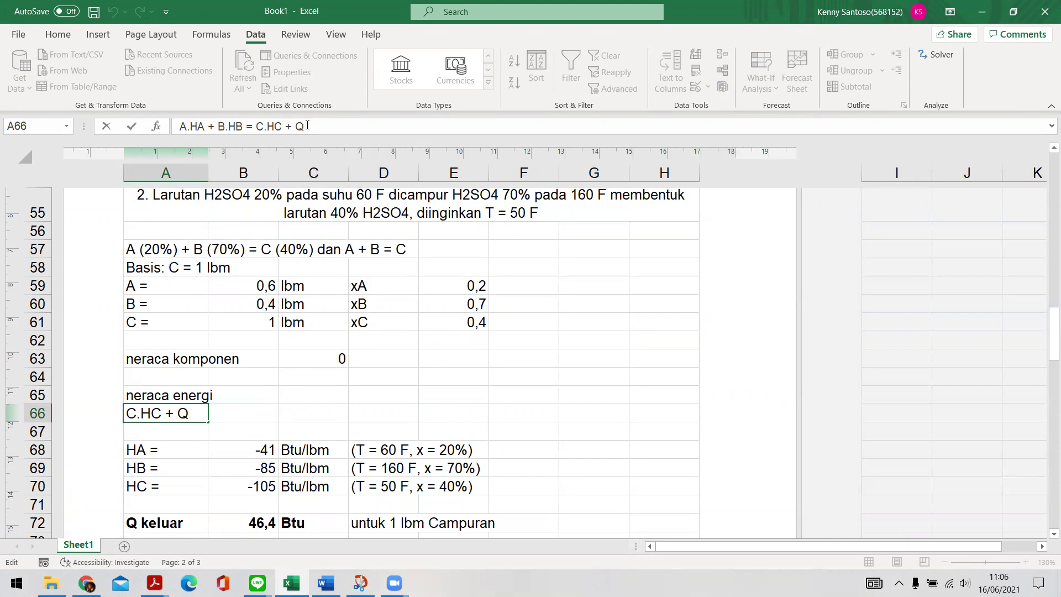
{"action": "double_click", "coordinate": [299, 126]}
{"action": "key", "text": "Escape"}
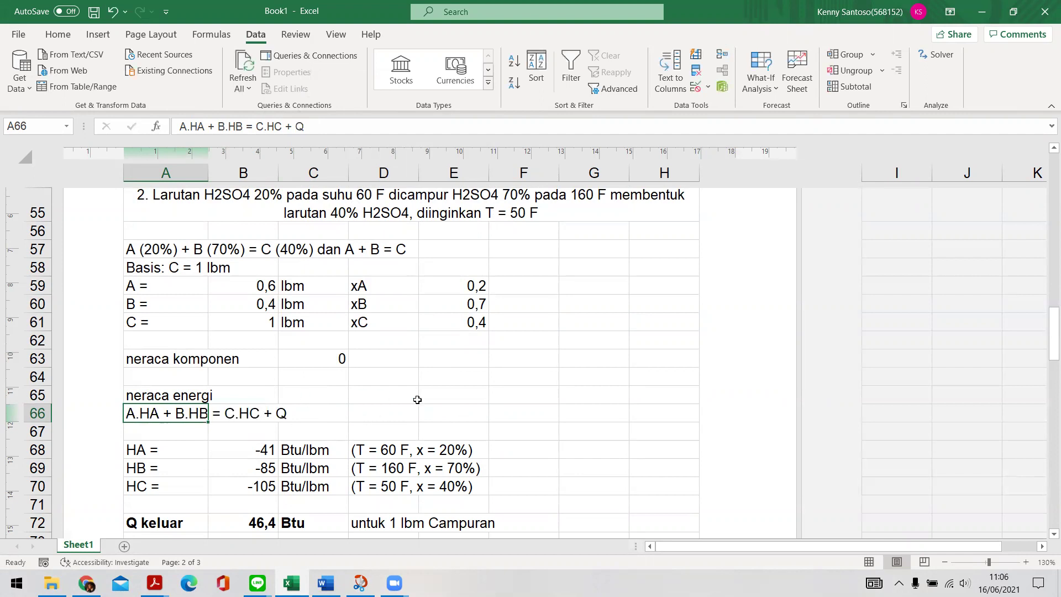
- Note the incoming streams beside the energy balance: "A masuk sistem" in D65 and "B masuk sistem" in D66
{"action": "left_click", "coordinate": [378, 395]}
{"action": "type", "text": "A masuk sistem"}
{"action": "key", "text": "Return"}
{"action": "type", "text": "B ama"}
{"action": "key", "text": "BackSpace"}
{"action": "key", "text": "BackSpace"}
{"action": "key", "text": "BackSpace"}
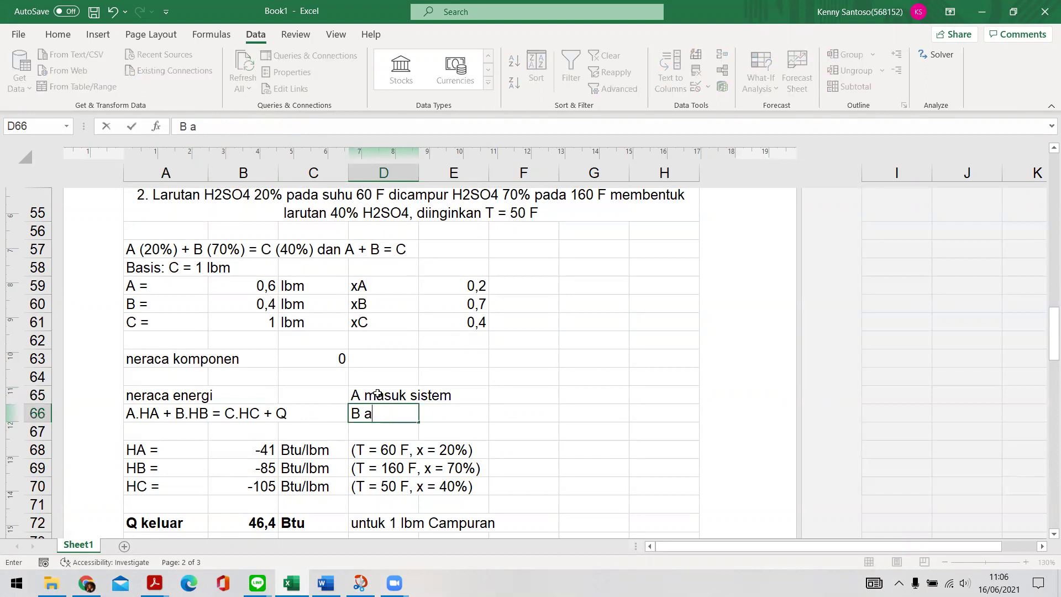
{"action": "type", "text": "masuk sistem"}
{"action": "key", "text": "Tab"}
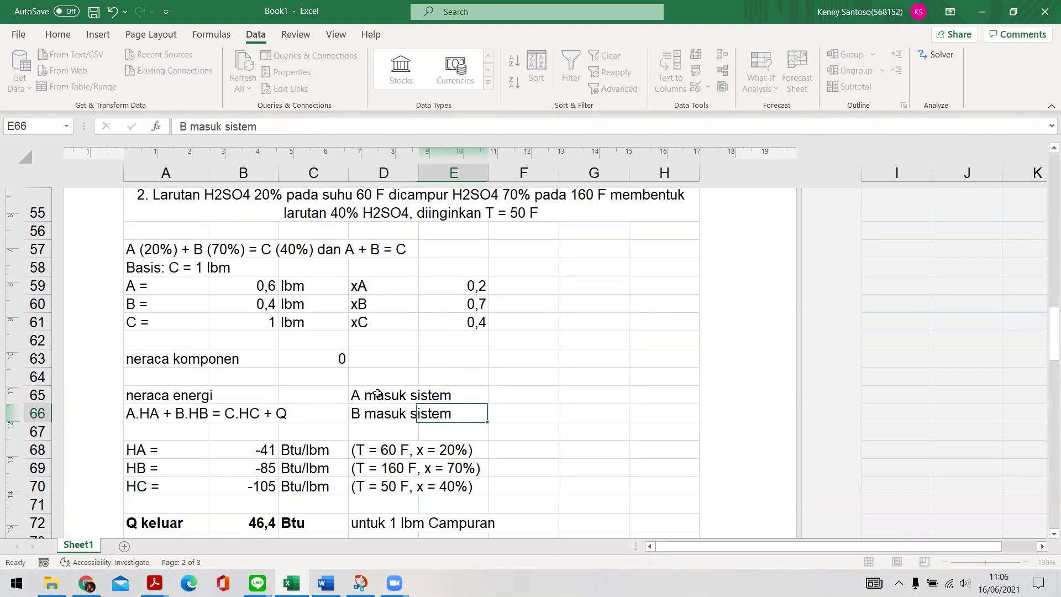
- Note the outgoing terms beside the energy balance: "C keluar sistem" in F65 and "Q keluar sistem" in F66
{"action": "key", "text": "Tab"}
{"action": "key", "text": "Up"}
{"action": "type", "text": "c k"}
{"action": "key", "text": "BackSpace"}
{"action": "key", "text": "BackSpace"}
{"action": "key", "text": "BackSpace"}
{"action": "type", "text": "C"}
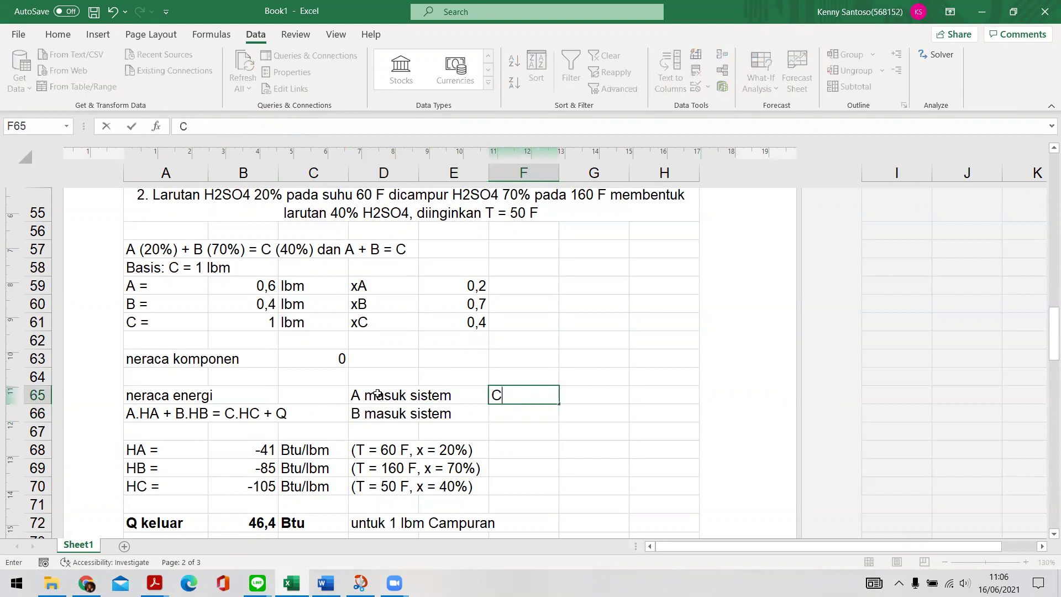
{"action": "type", "text": " keluar sistem"}
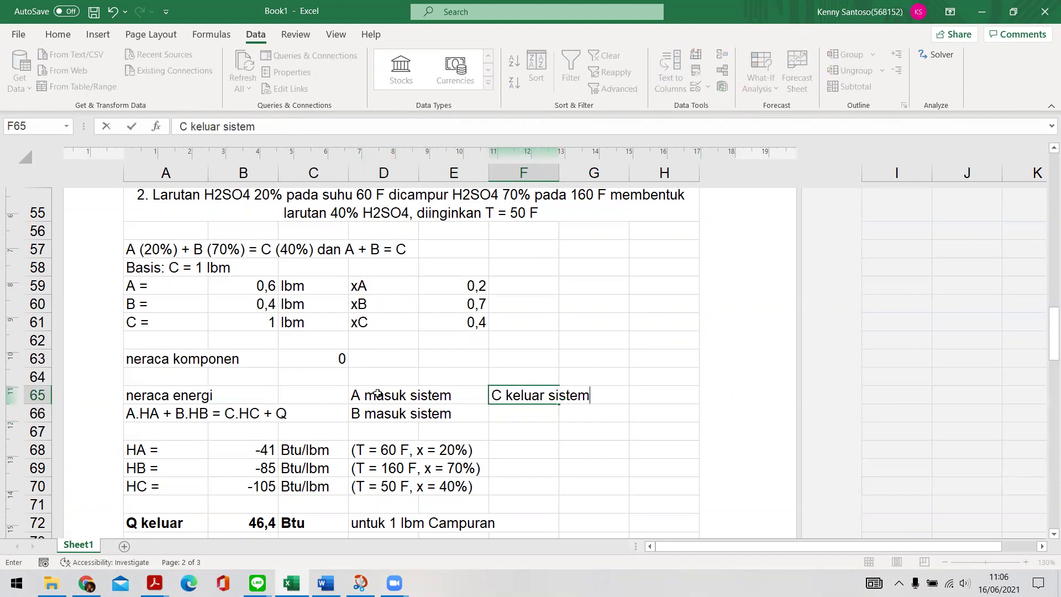
{"action": "key", "text": "Return"}
{"action": "type", "text": "Q keluar sistem"}
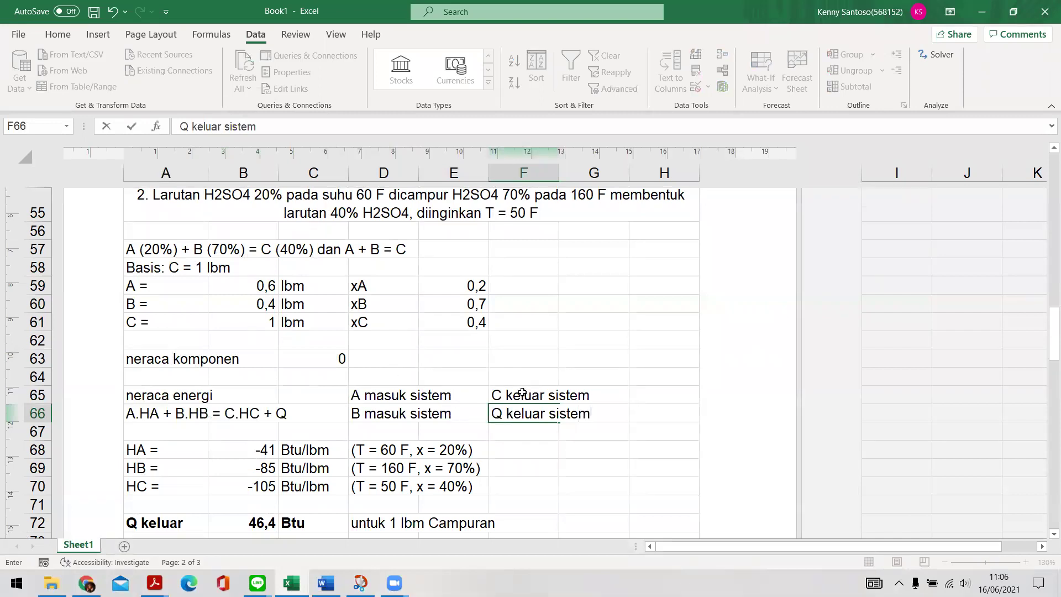
{"action": "left_click", "coordinate": [593, 487]}
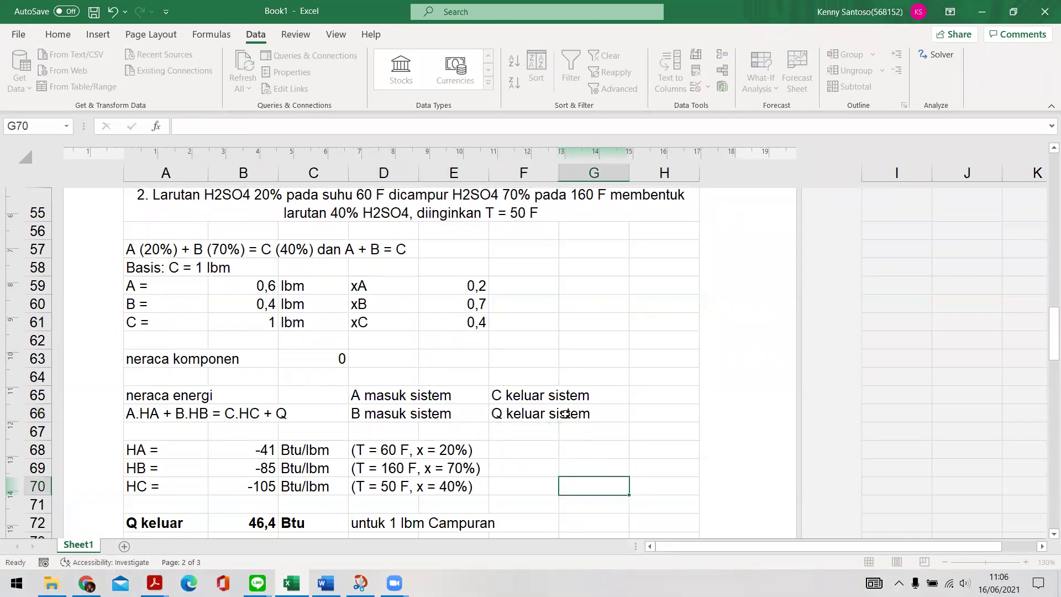
{"action": "left_click", "coordinate": [525, 410]}
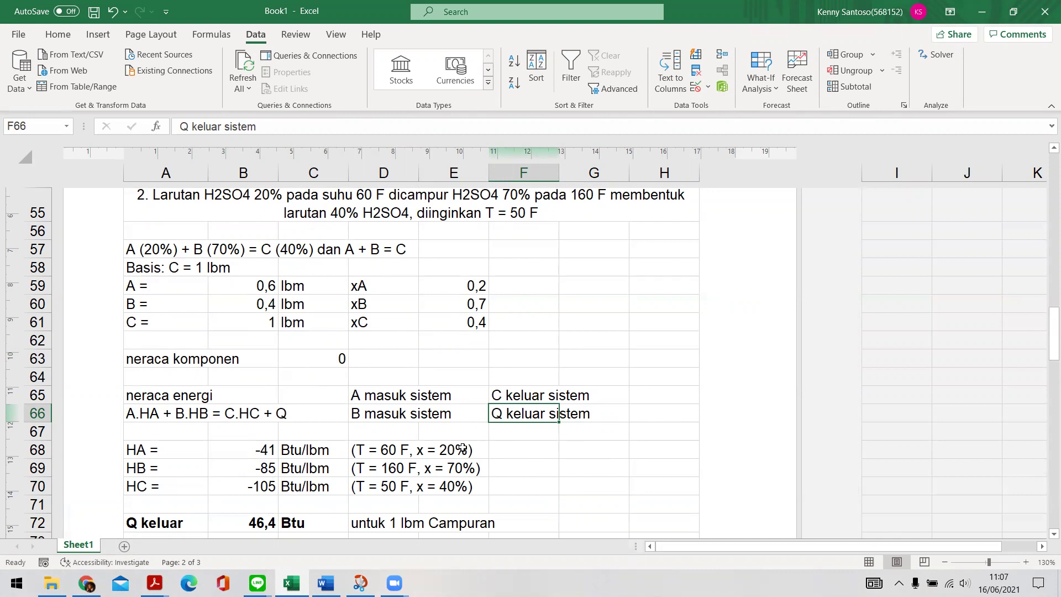
- Add the page reference "Halaman 449" in F68 beside the HA enthalpy data
{"action": "left_click", "coordinate": [521, 449]}
{"action": "type", "text": "Halaman 440"}
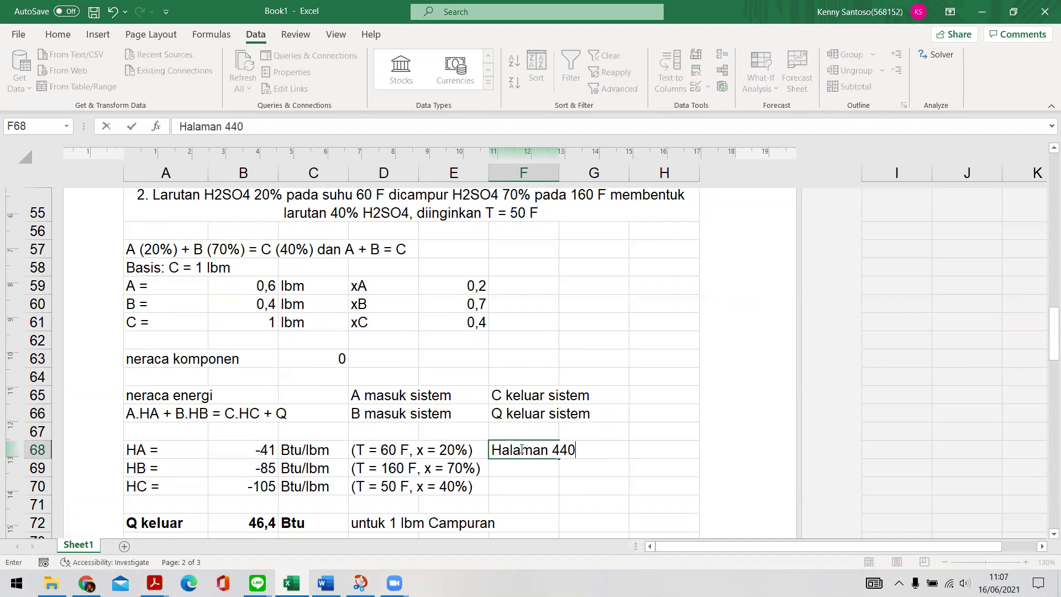
{"action": "key", "text": "BackSpace"}
{"action": "type", "text": "9"}
{"action": "key", "text": "Return"}
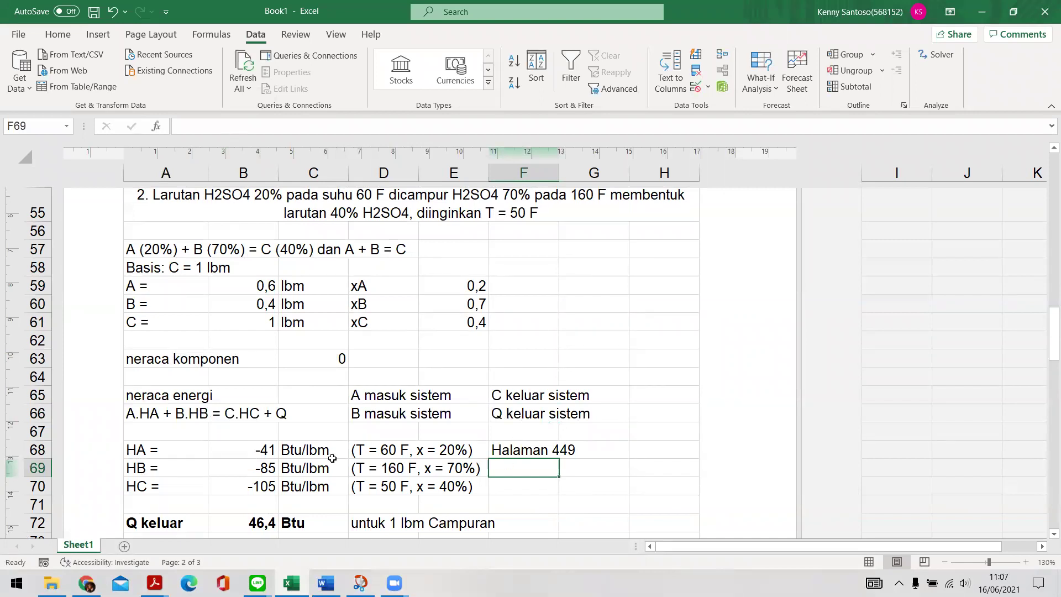
- Examine the temperature and concentration conditions for HA in D68 and the enthalpies HA, HB and HC in B68 to B70
{"action": "left_click", "coordinate": [376, 450]}
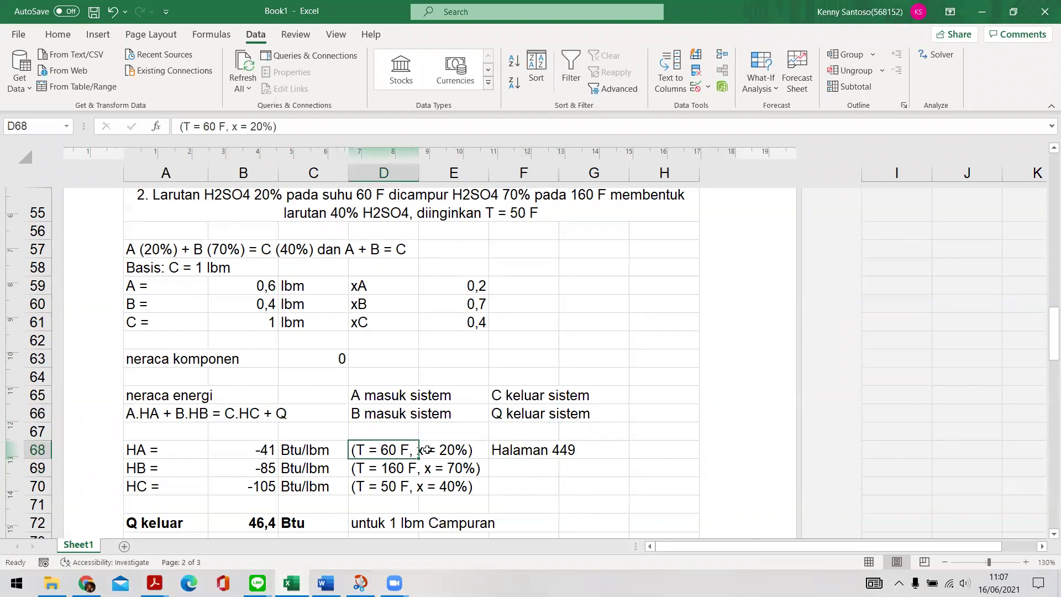
{"action": "left_click", "coordinate": [258, 450]}
{"action": "left_click", "coordinate": [258, 467]}
{"action": "left_click", "coordinate": [253, 486]}
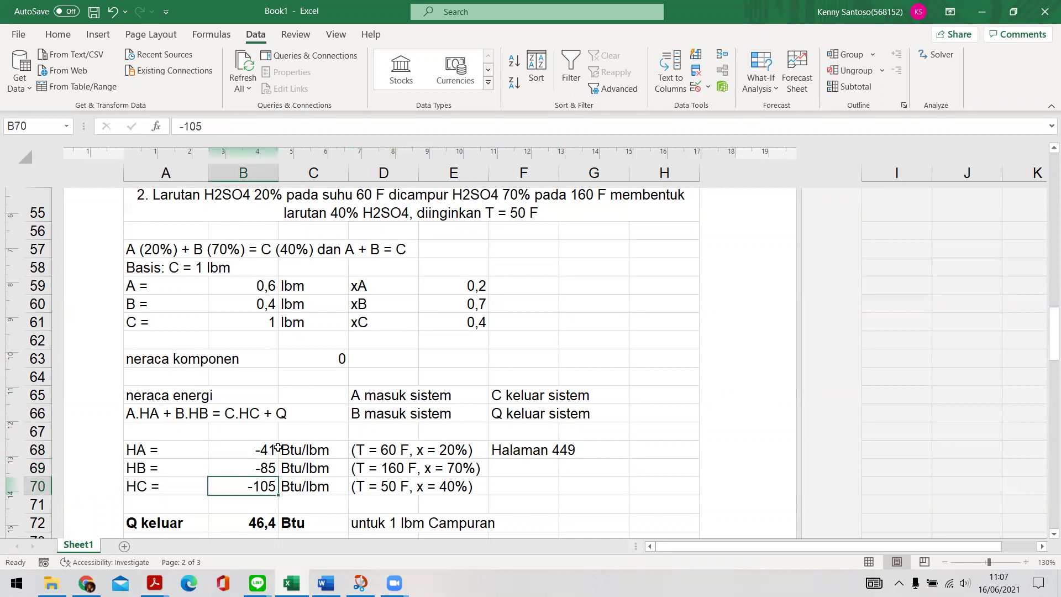
{"action": "left_click_drag", "start_coordinate": [236, 446], "coordinate": [260, 489]}
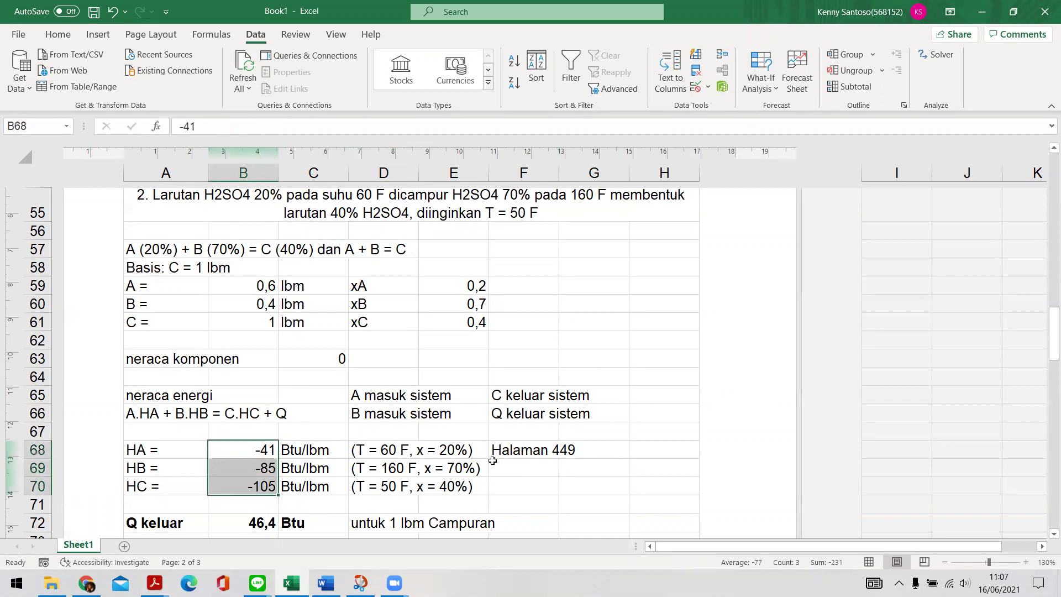
- Compare the energy balance equation in A66 with the released heat formula in B72
{"action": "scroll", "coordinate": [492, 460], "scroll_direction": "down", "scroll_amount": 1}
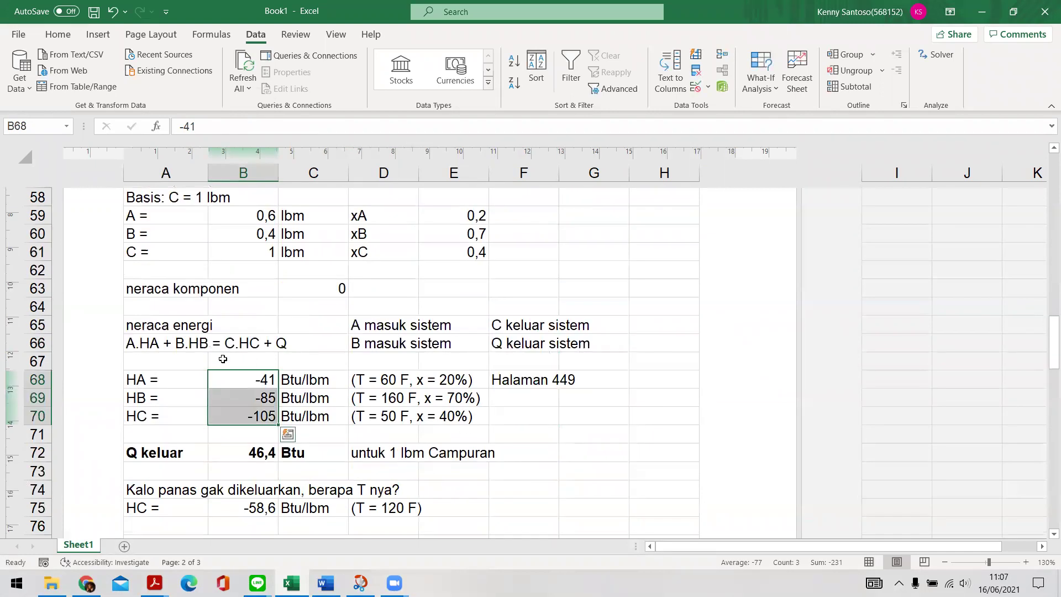
{"action": "left_click", "coordinate": [153, 343]}
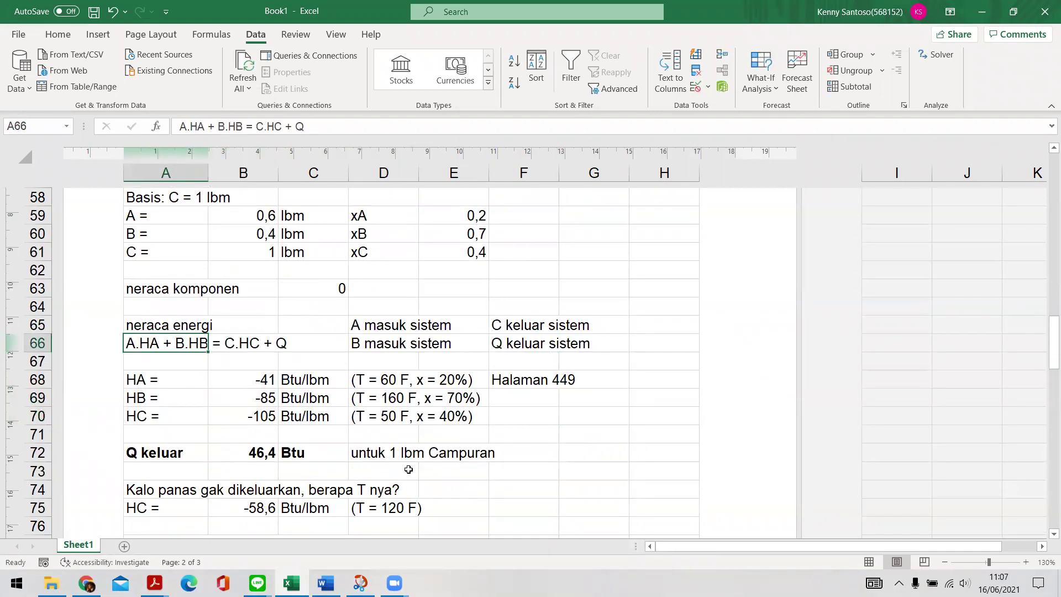
{"action": "left_click", "coordinate": [256, 455]}
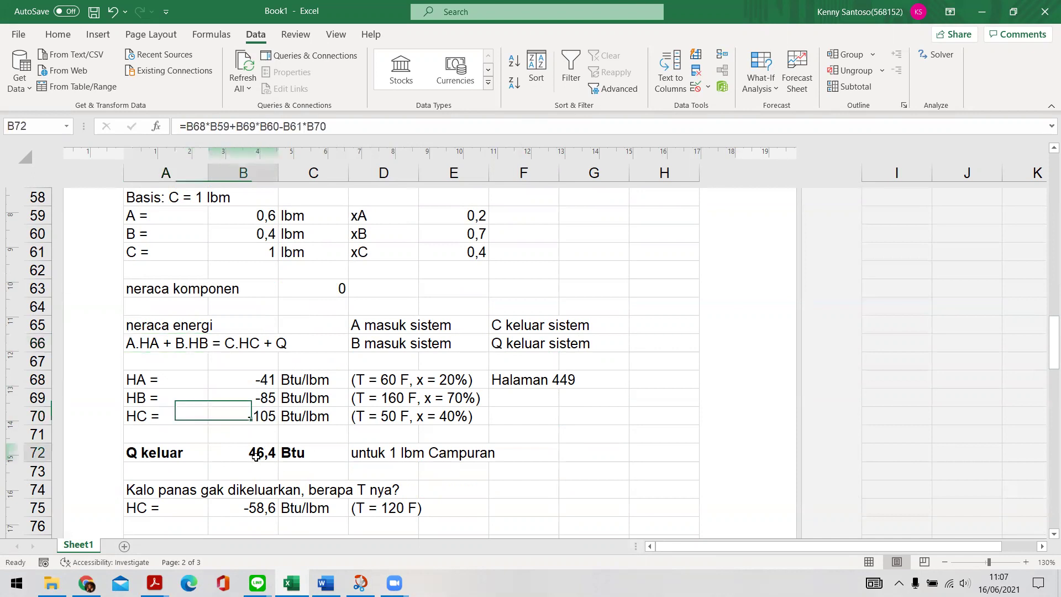
- Examine the released heat formula in B72 and its result row, including the 1 lbm mixture basis in D72
{"action": "left_click", "coordinate": [375, 135]}
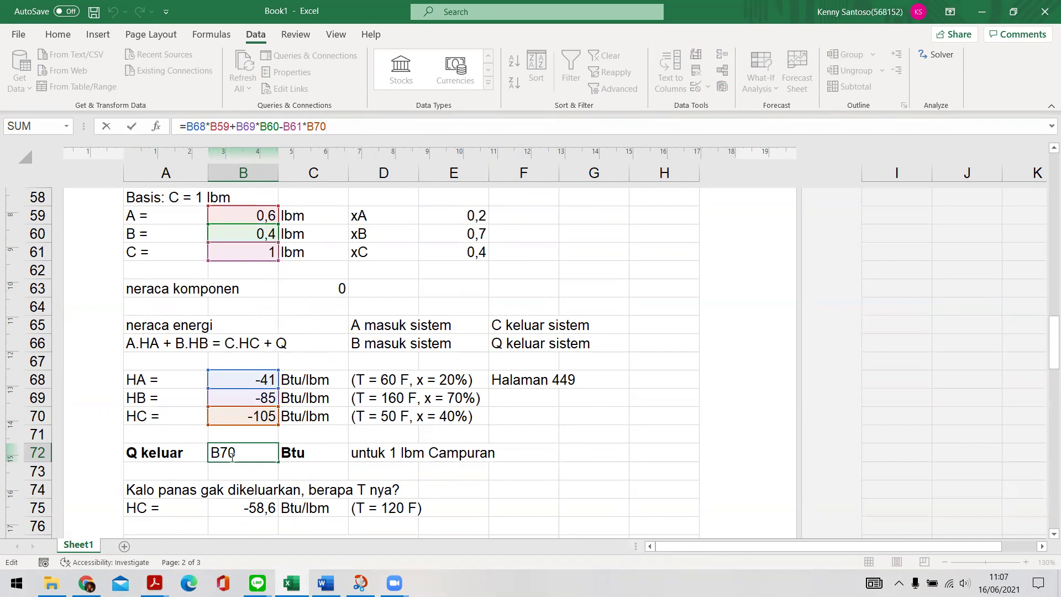
{"action": "key", "text": "ctrl+Return"}
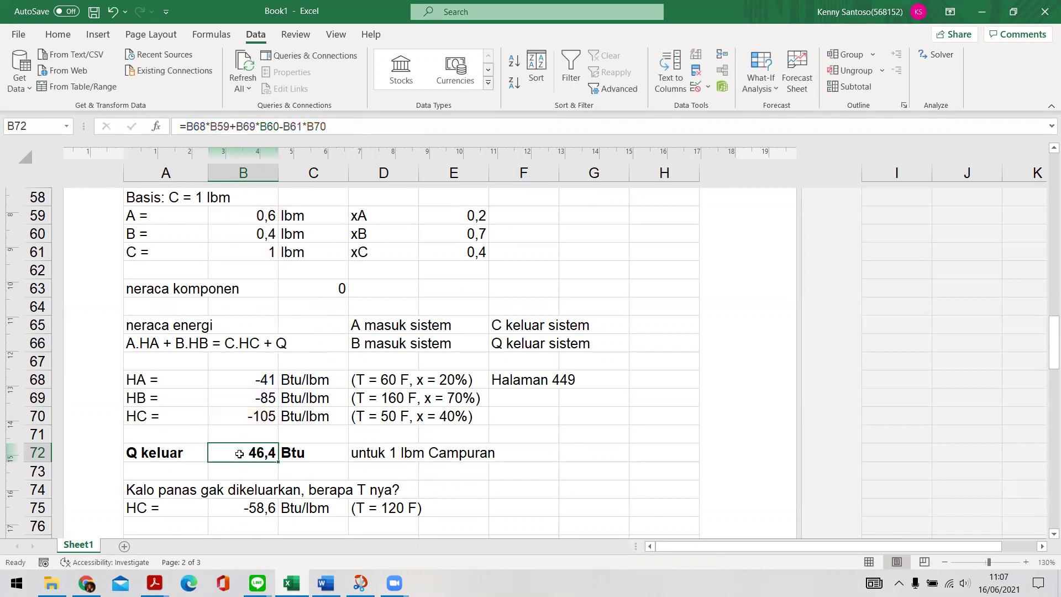
{"action": "left_click", "coordinate": [168, 454]}
{"action": "key", "text": "shift+Right"}
{"action": "key", "text": "shift+Right"}
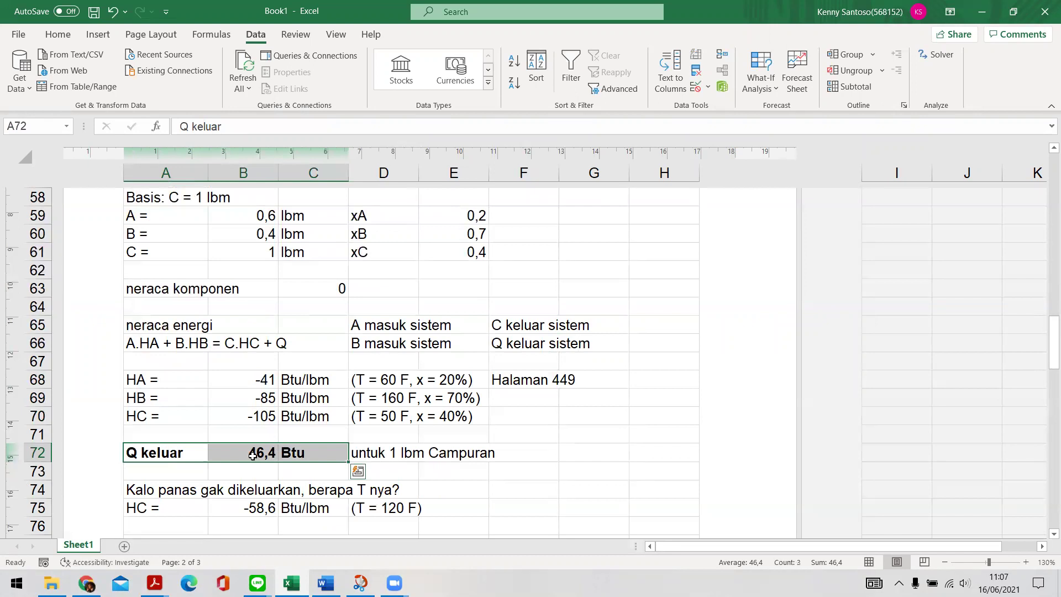
{"action": "left_click_drag", "start_coordinate": [266, 457], "coordinate": [337, 455]}
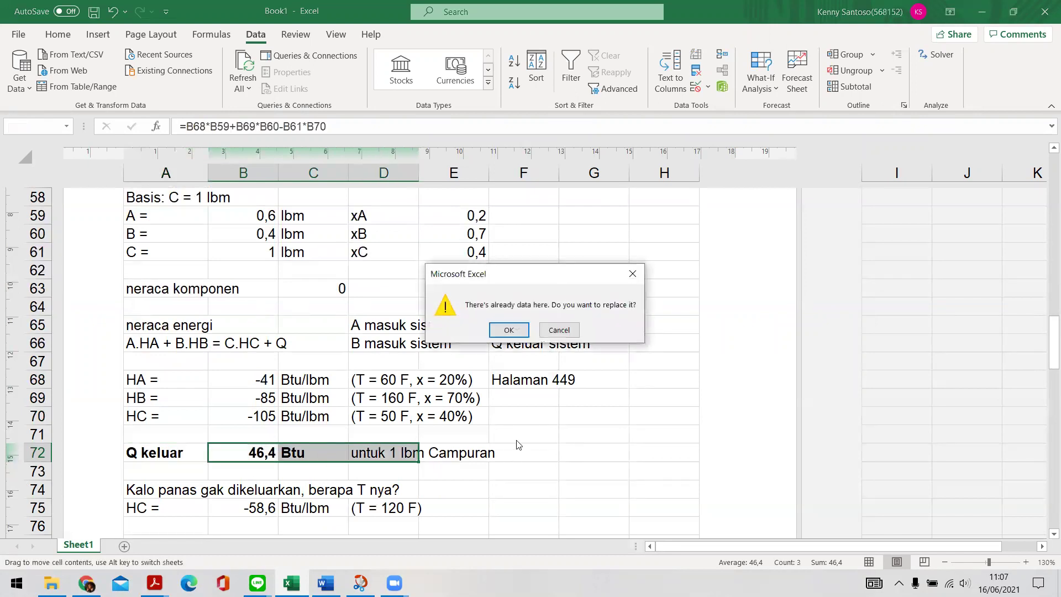
{"action": "left_click", "coordinate": [559, 330]}
{"action": "left_click", "coordinate": [499, 485]}
{"action": "left_click_drag", "start_coordinate": [171, 454], "coordinate": [293, 453]}
{"action": "left_click", "coordinate": [434, 487]}
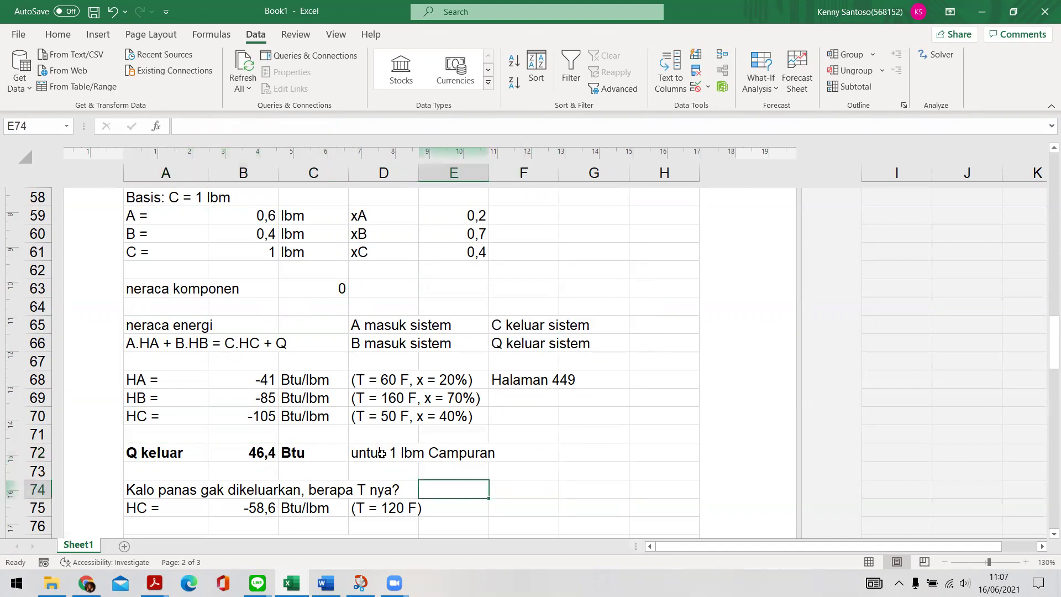
{"action": "left_click", "coordinate": [381, 454]}
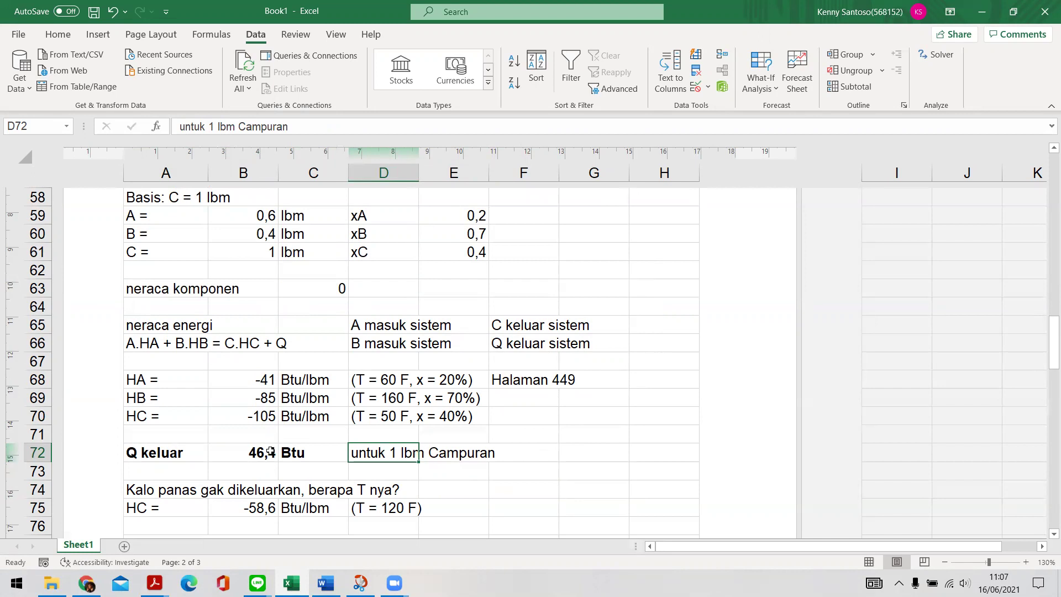
- Trace the cells referenced by the HC formula in B75 for the case where no heat is released
{"action": "scroll", "coordinate": [280, 434], "scroll_direction": "down", "scroll_amount": 1}
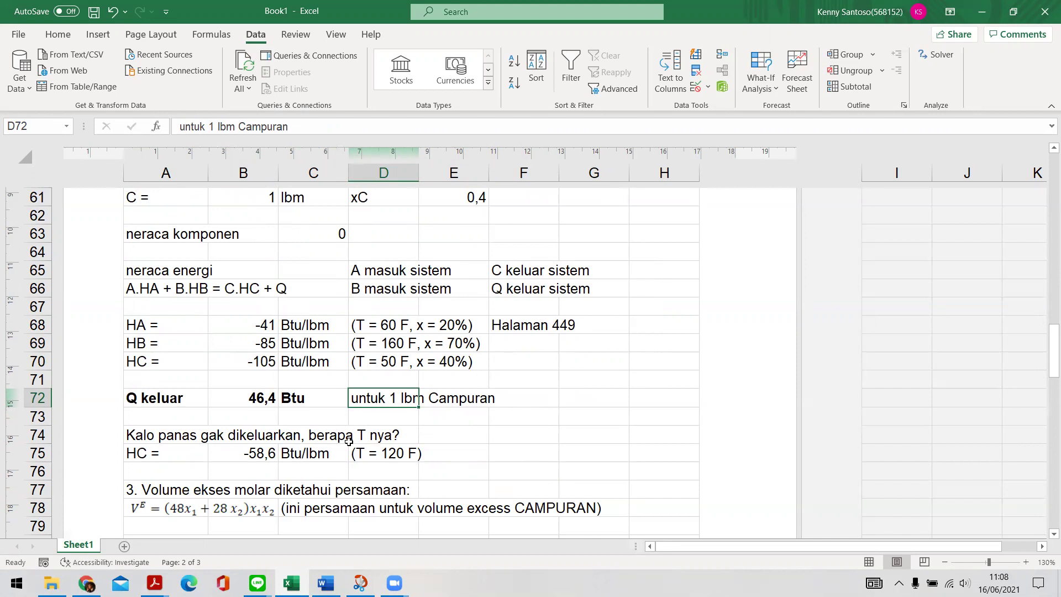
{"action": "left_click", "coordinate": [230, 451]}
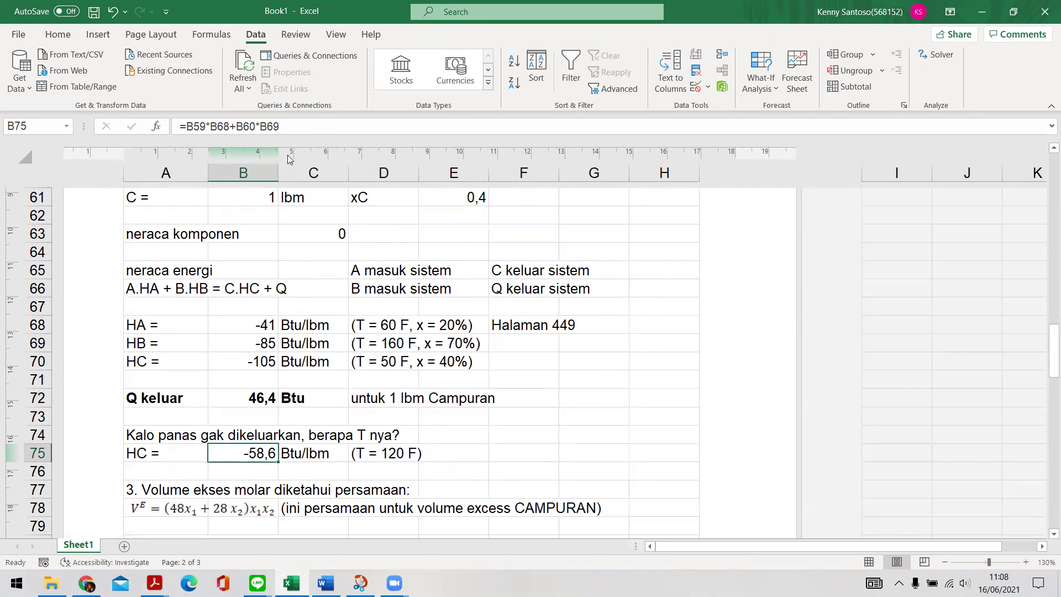
{"action": "left_click", "coordinate": [300, 128]}
{"action": "scroll", "coordinate": [242, 350], "scroll_direction": "up", "scroll_amount": 1}
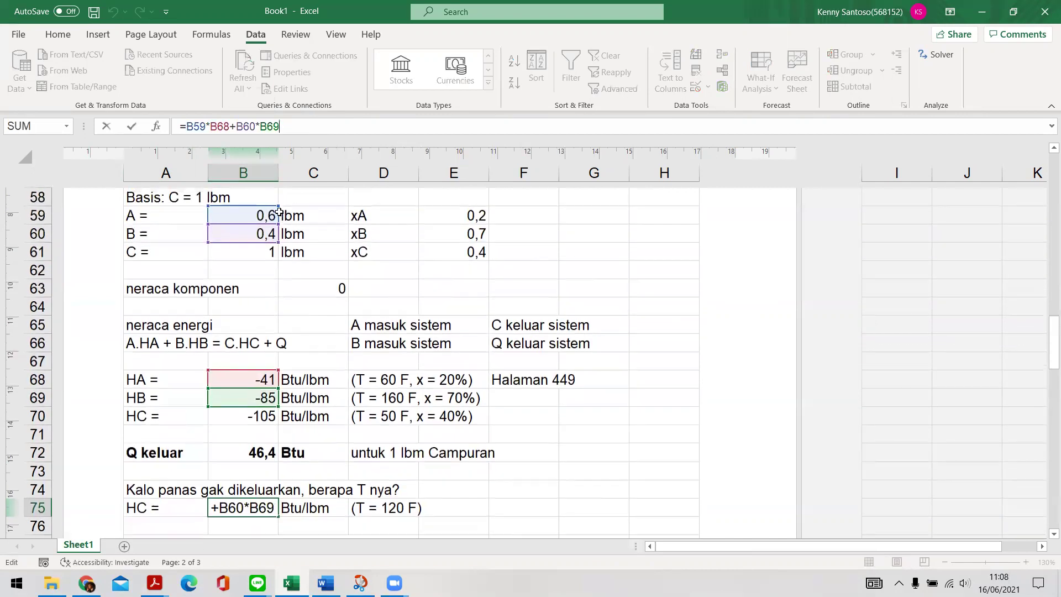
{"action": "scroll", "coordinate": [243, 352], "scroll_direction": "down", "scroll_amount": 2}
{"action": "key", "text": "ctrl+Return"}
- Change the label in A75 to "C.HC ="
{"action": "left_click", "coordinate": [180, 404]}
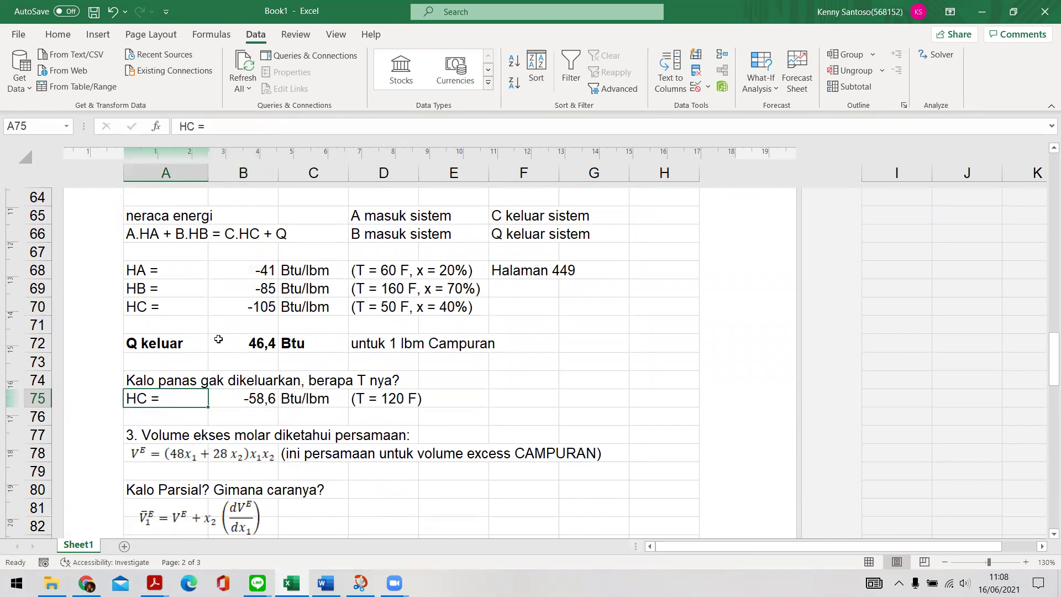
{"action": "left_click", "coordinate": [178, 127]}
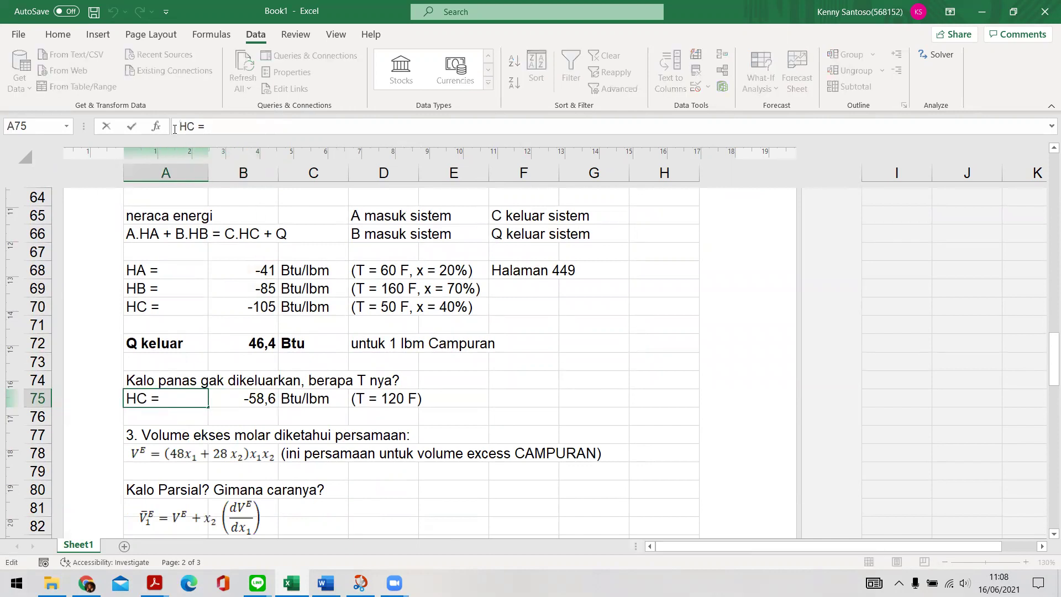
{"action": "type", "text": "C."}
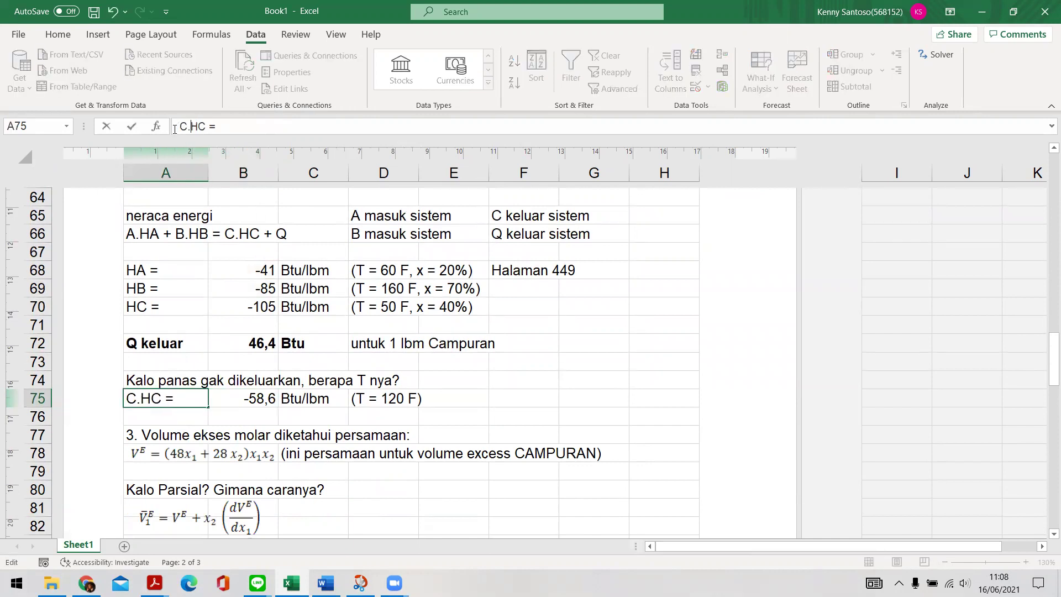
{"action": "left_click", "coordinate": [525, 411]}
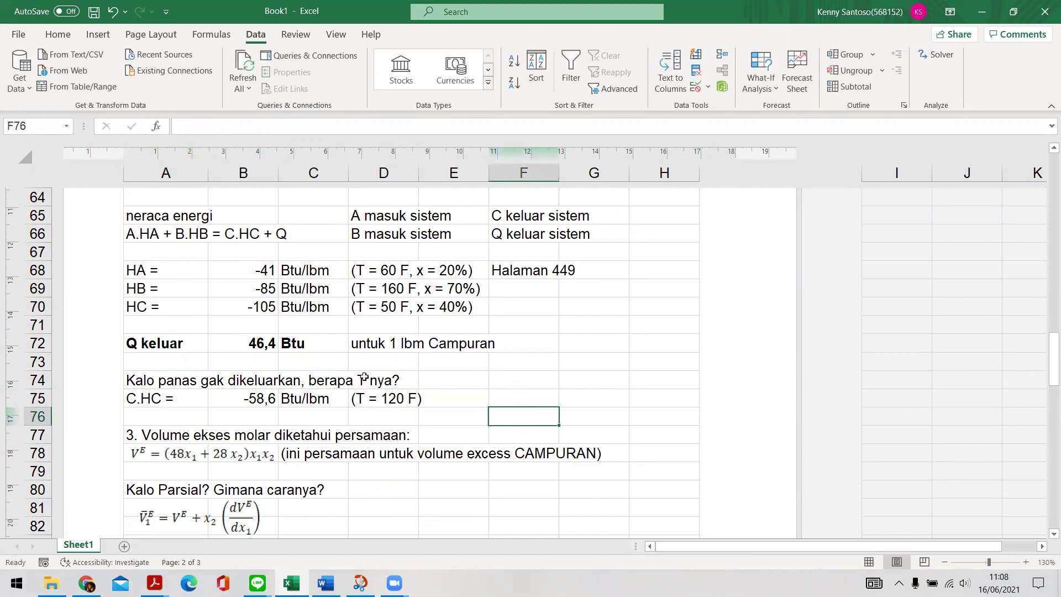
{"action": "left_click", "coordinate": [265, 395]}
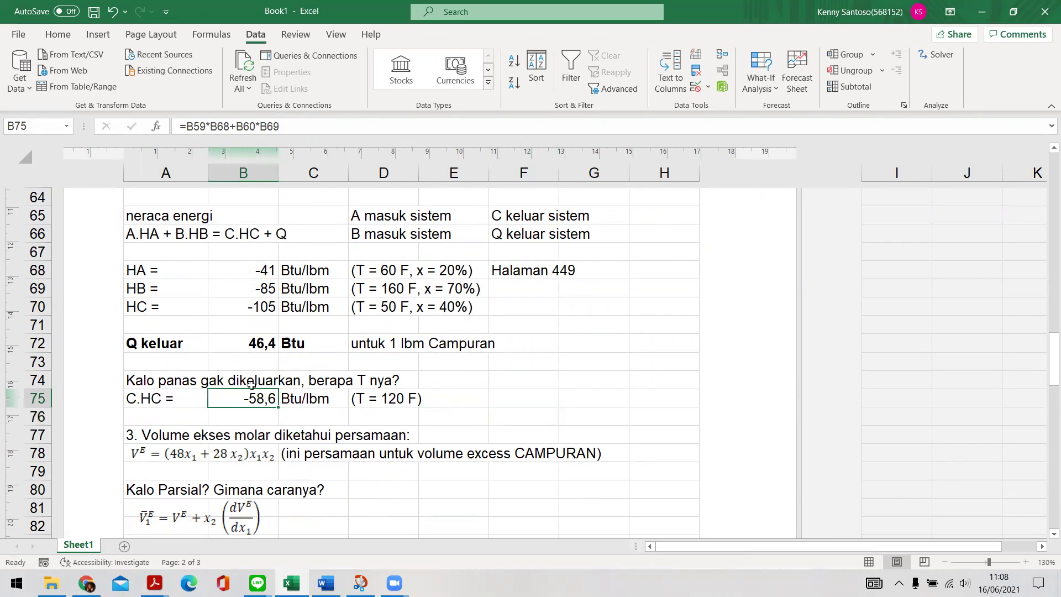
{"action": "left_click", "coordinate": [188, 412]}
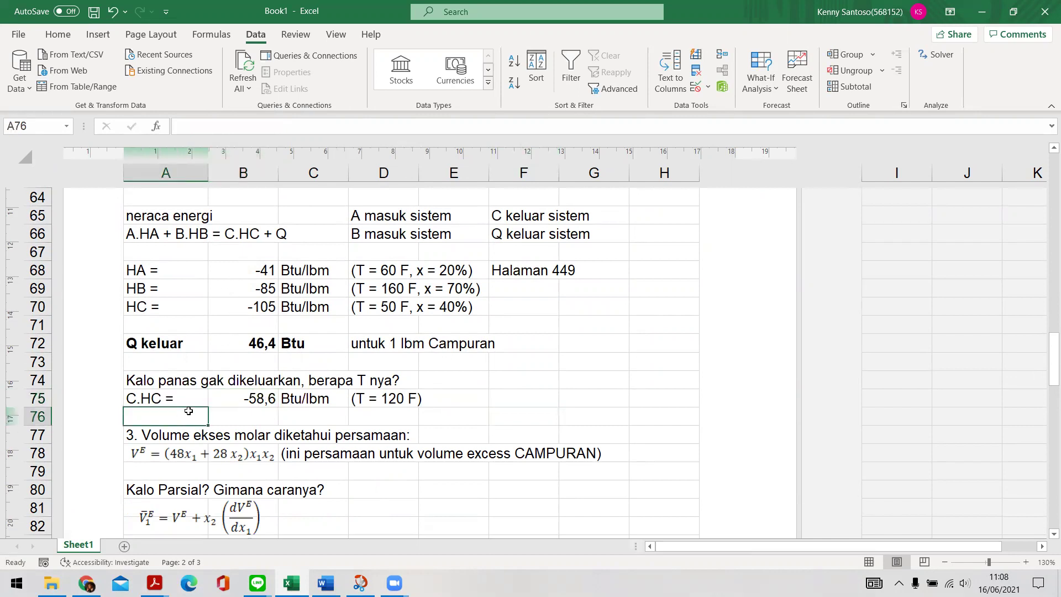
{"action": "type", "text": "Hc"}
{"action": "key", "text": "BackSpace"}
{"action": "key", "text": "BackSpace"}
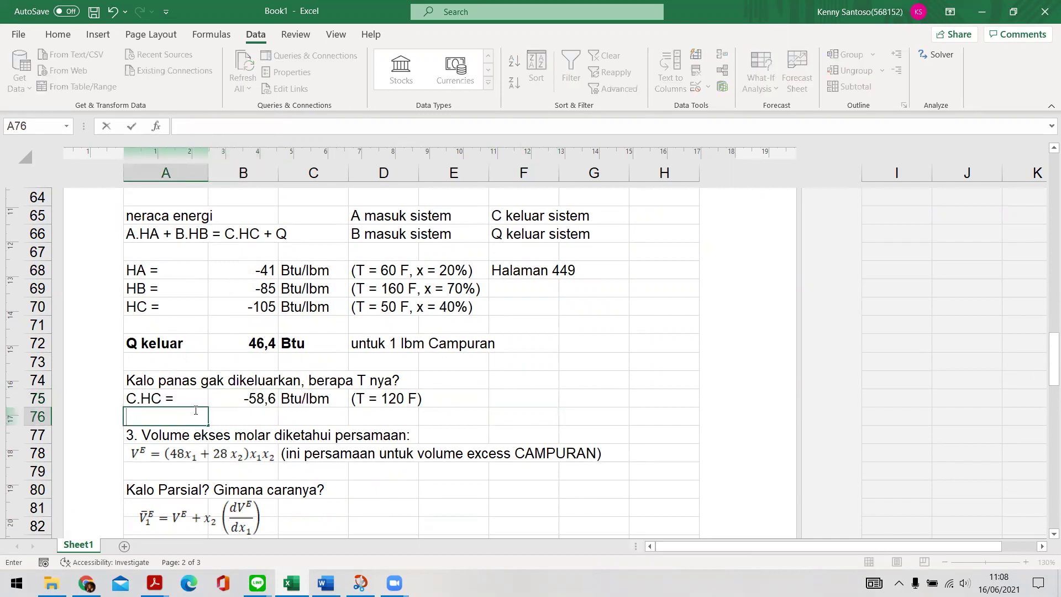
- Set the unit of the C.HC value in C75 to "Btu"
{"action": "left_click", "coordinate": [317, 403]}
{"action": "type", "text": "Btu"}
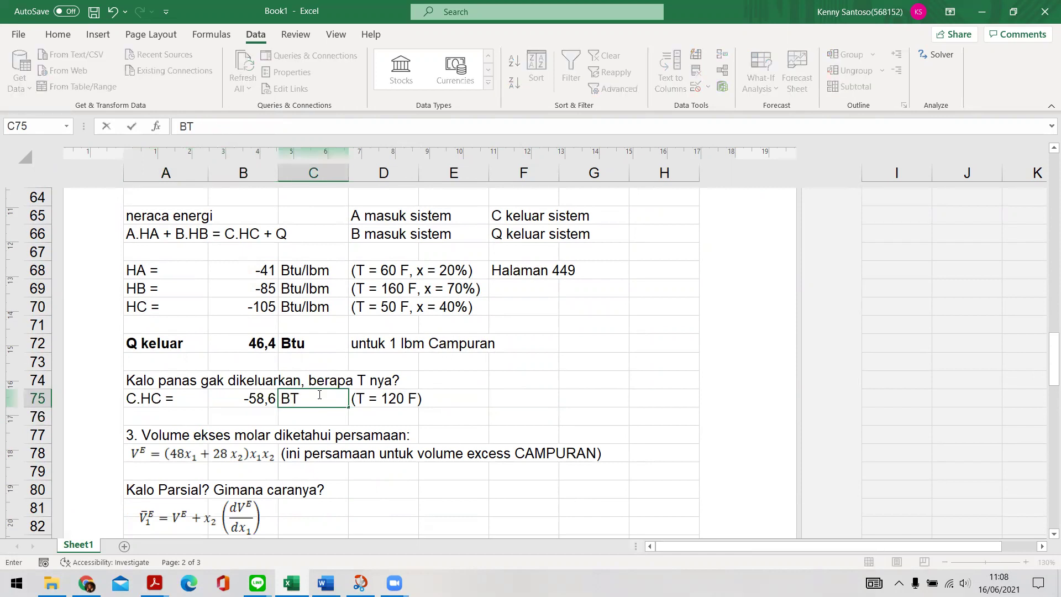
{"action": "key", "text": "Return"}
- Add an "HC =" label in A76 and calculate it in B76 by dividing C.HC in B75 by the mass C in B61
{"action": "left_click", "coordinate": [170, 412]}
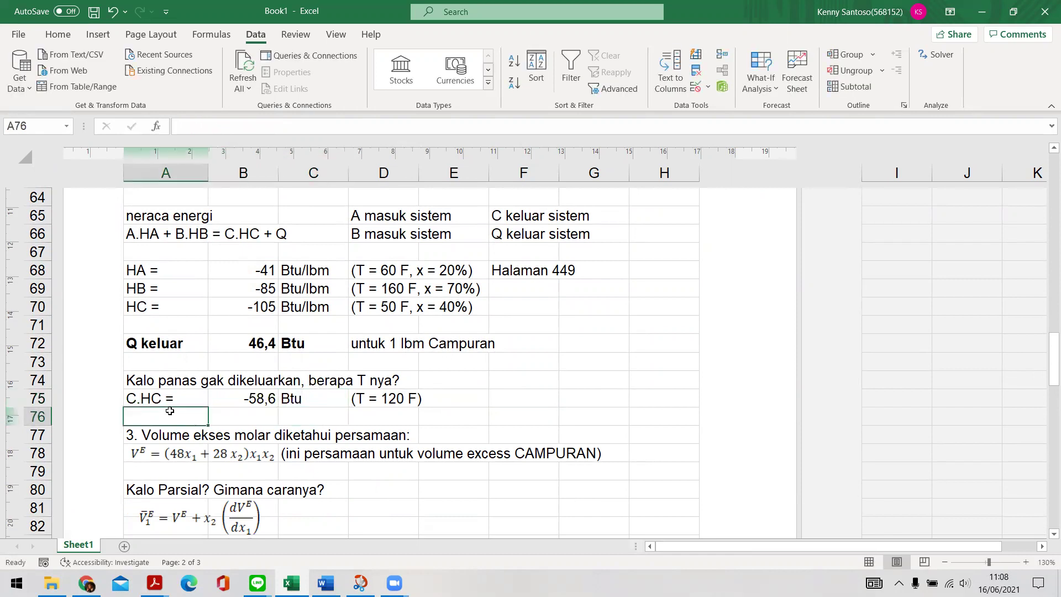
{"action": "type", "text": "HC ="}
{"action": "key", "text": "Tab"}
{"action": "type", "text": "="}
{"action": "key", "text": "Up"}
{"action": "type", "text": "/"}
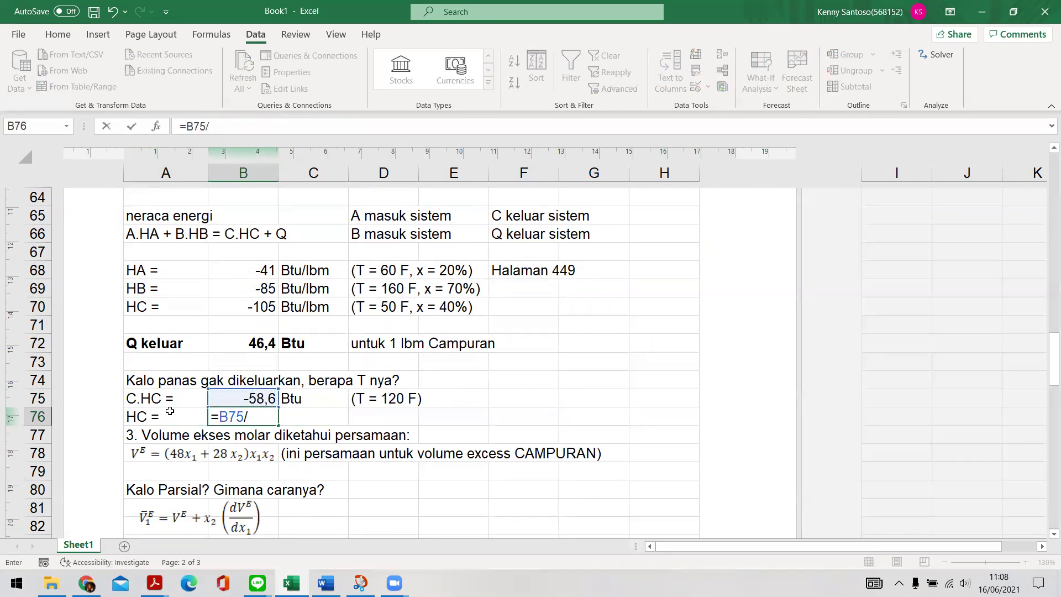
{"action": "scroll", "coordinate": [224, 323], "scroll_direction": "up", "scroll_amount": 2}
{"action": "left_click", "coordinate": [249, 250]}
{"action": "key", "text": "Return"}
- Enter the unit "Btu/lbm" in C76 for the calculated HC
{"action": "key", "text": "Up"}
{"action": "type", "text": "BTtu"}
{"action": "key", "text": "BackSpace"}
{"action": "key", "text": "BackSpace"}
{"action": "type", "text": "tu/lbm"}
{"action": "key", "text": "Return"}
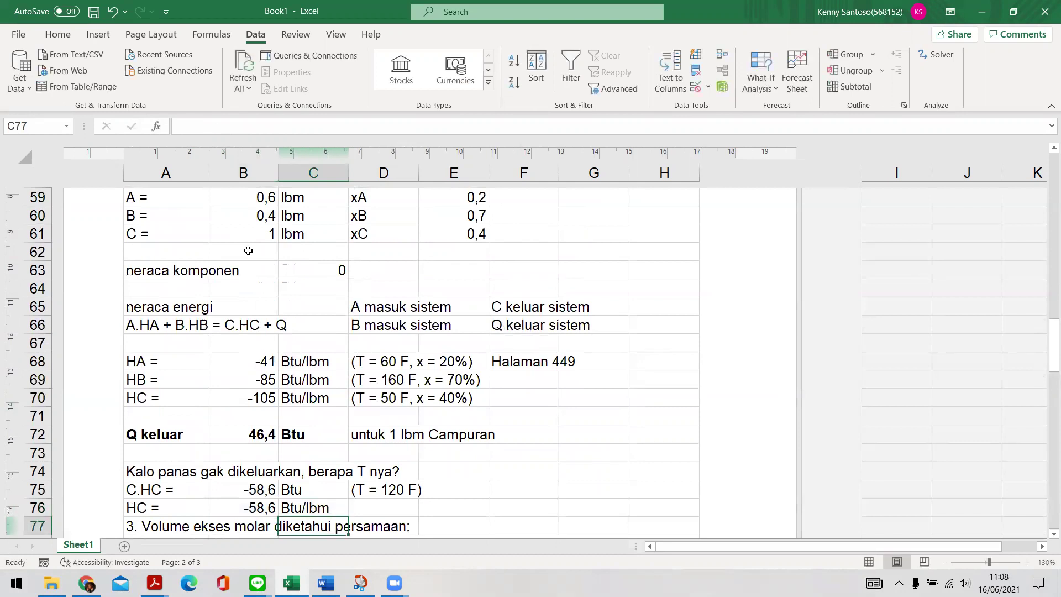
- Note the mixture concentration "x = 40%" in D76 beside the HC enthalpy
{"action": "scroll", "coordinate": [265, 422], "scroll_direction": "down", "scroll_amount": 1}
{"action": "left_click_drag", "start_coordinate": [149, 451], "coordinate": [342, 459]}
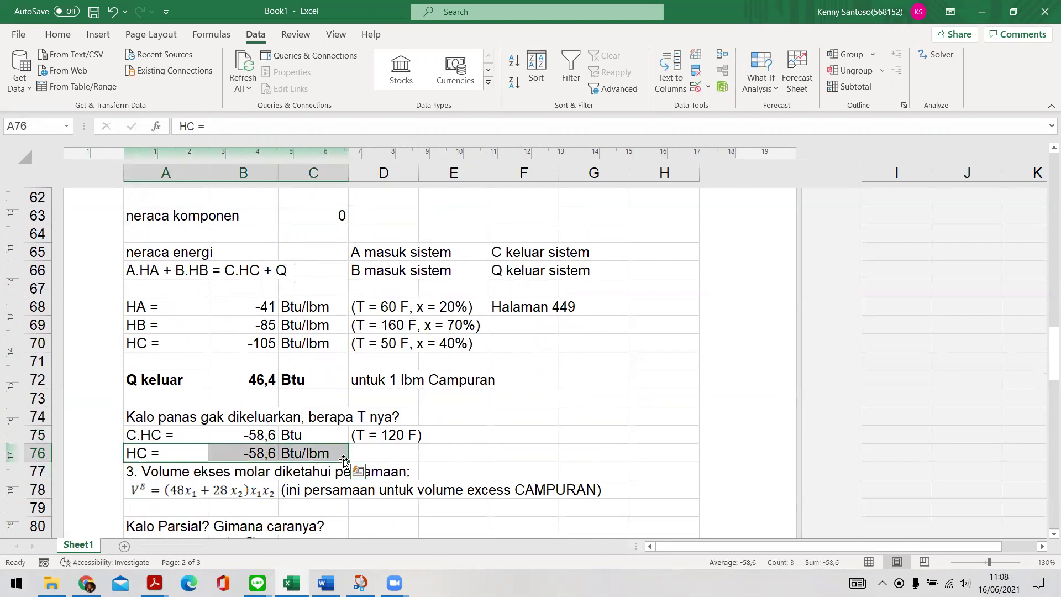
{"action": "left_click", "coordinate": [384, 449]}
{"action": "type", "text": "x = "}
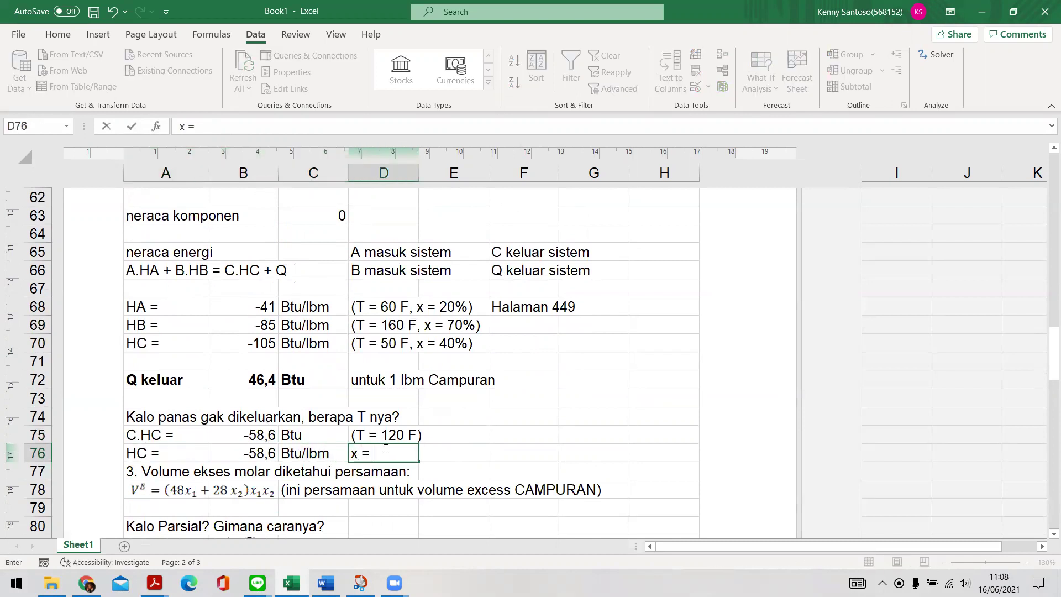
{"action": "type", "text": "40%"}
{"action": "key", "text": "Return"}
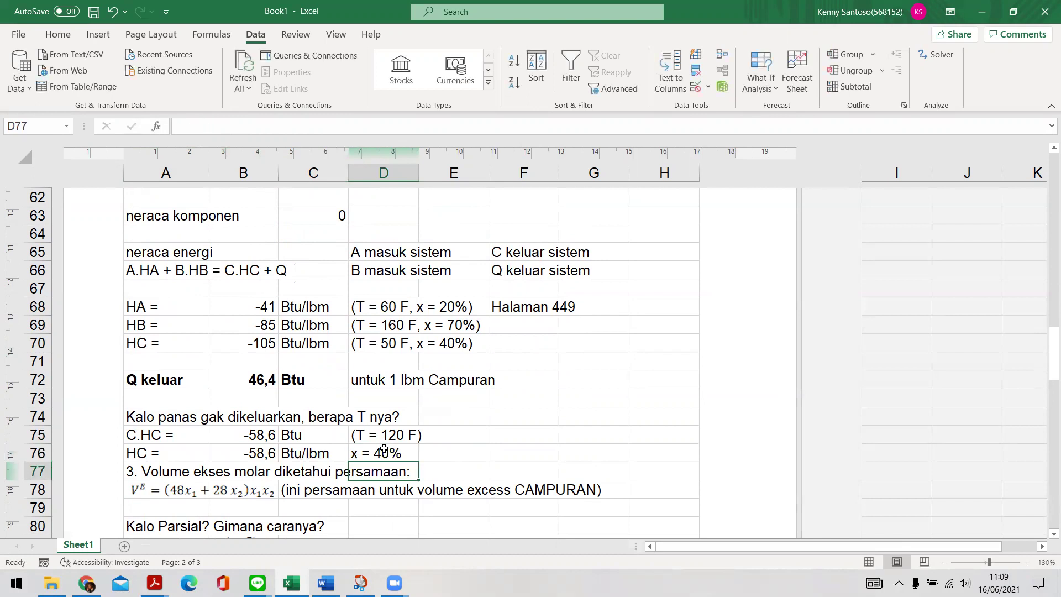
{"action": "left_click_drag", "start_coordinate": [255, 455], "coordinate": [312, 455]}
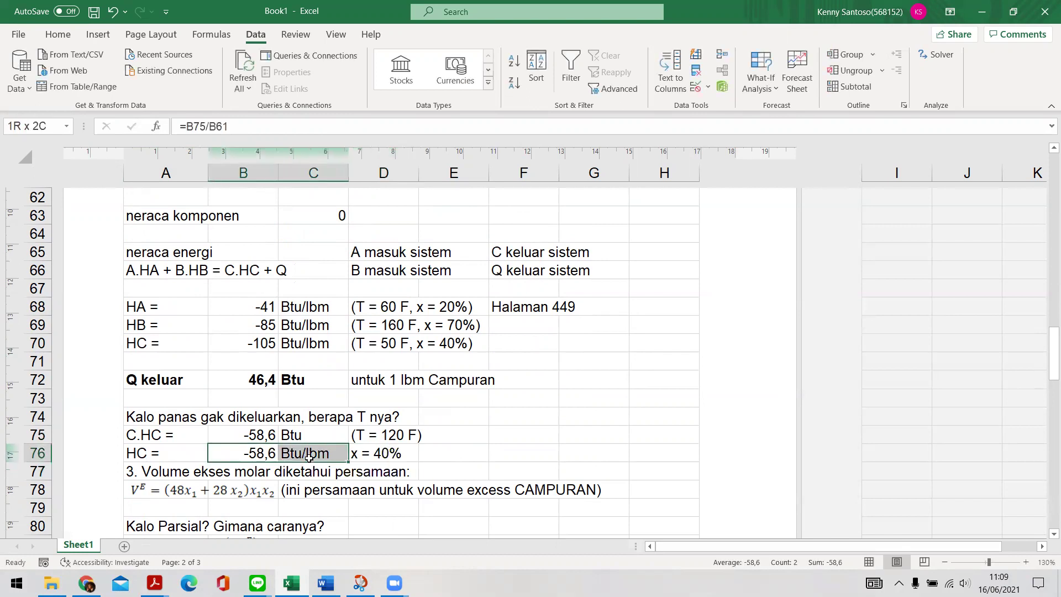
- Move the "(T = 120 F)" note from cell D75 to cell E76, beside the HC value's x = 40% note
{"action": "left_click", "coordinate": [404, 435]}
{"action": "mouse_move", "coordinate": [406, 436]}
{"action": "left_mouse_down"}
{"action": "mouse_move", "coordinate": [457, 454]}
{"action": "mouse_move", "coordinate": [401, 435]}
{"action": "left_mouse_up"}
{"action": "key", "text": "Delete"}
{"action": "left_click", "coordinate": [532, 435]}
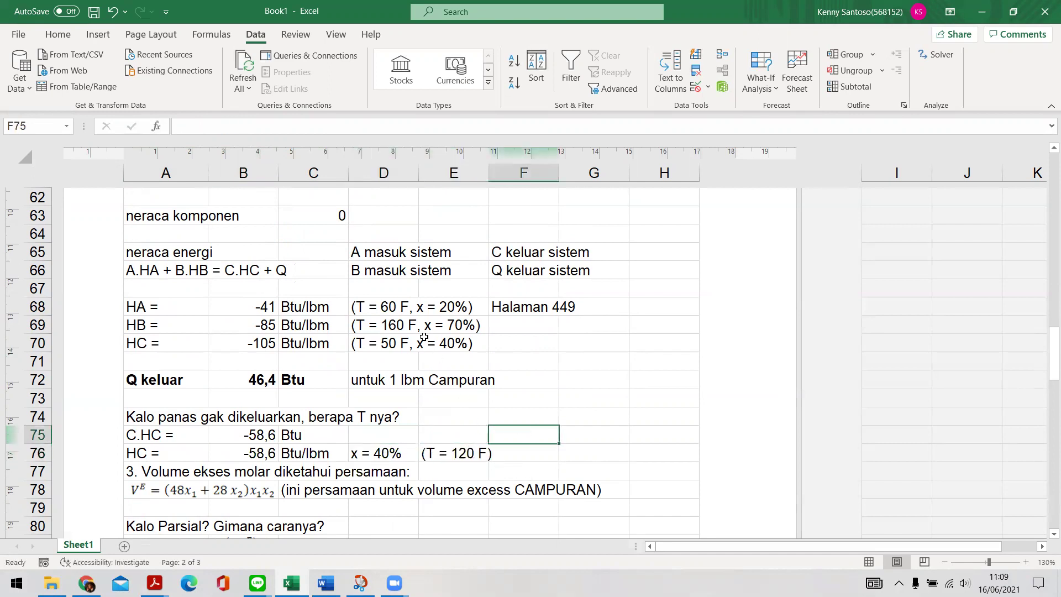
- Review problem 2's stream temperatures and compositions, the A, B and C amounts, and the HC row for the case without heat release
{"action": "left_click", "coordinate": [386, 305]}
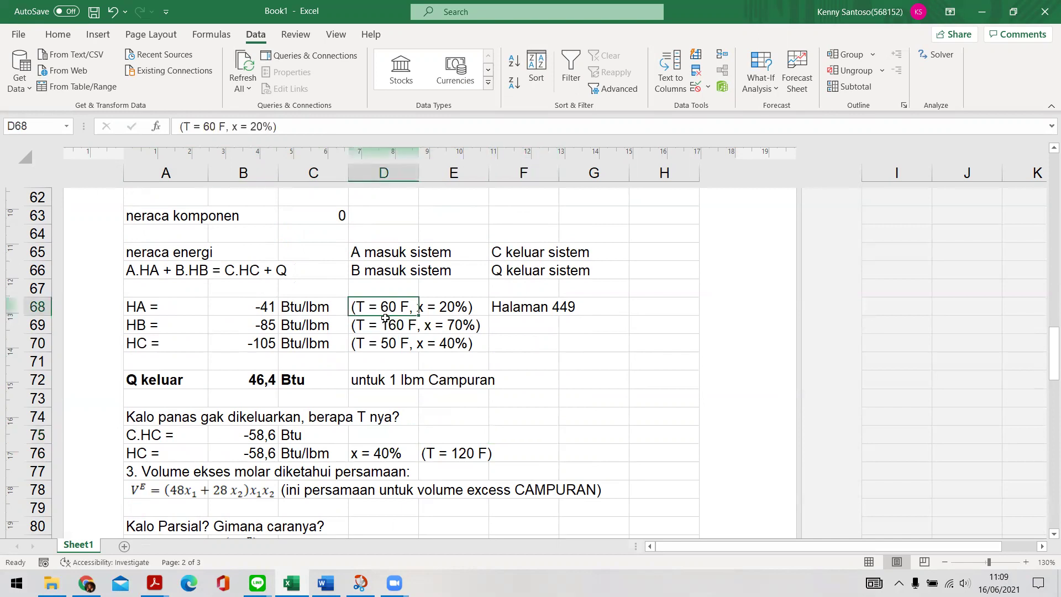
{"action": "left_click", "coordinate": [385, 317]}
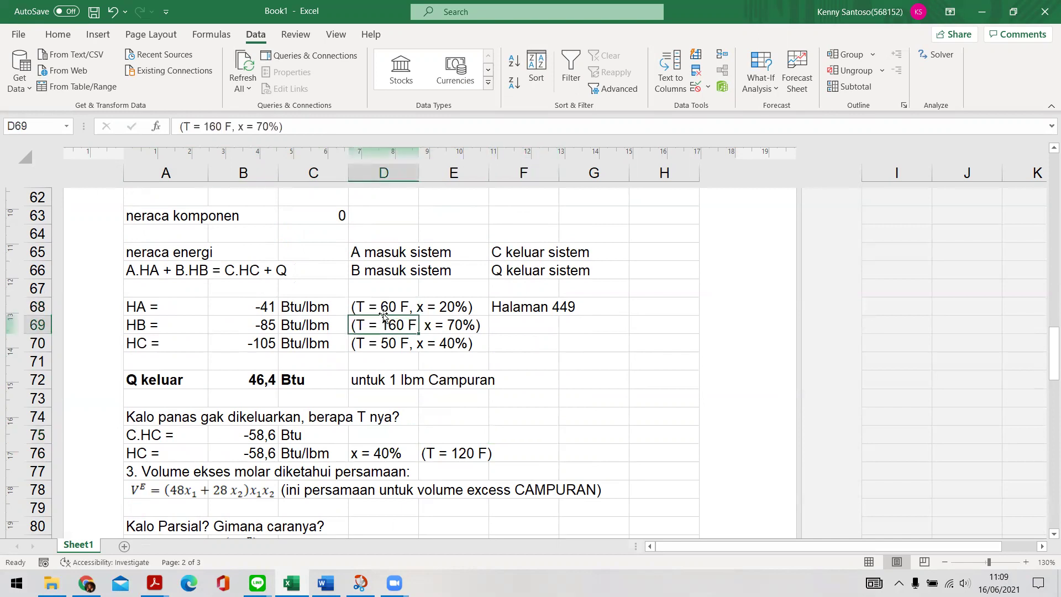
{"action": "left_click", "coordinate": [468, 458]}
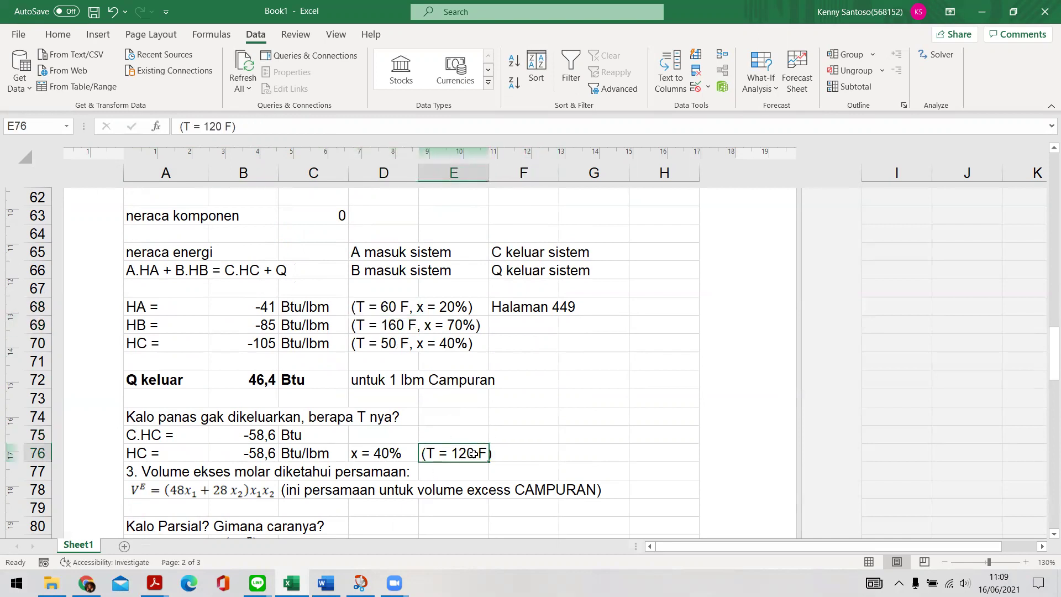
{"action": "left_click", "coordinate": [397, 347]}
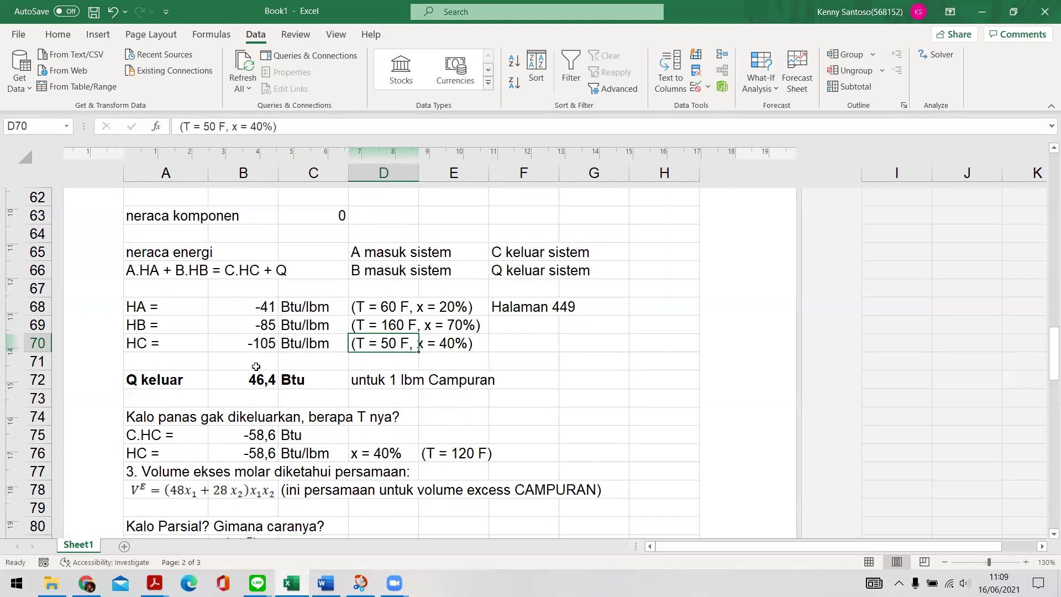
{"action": "scroll", "coordinate": [267, 360], "scroll_direction": "down", "scroll_amount": 1}
{"action": "left_click_drag", "start_coordinate": [478, 398], "coordinate": [175, 395]}
{"action": "scroll", "coordinate": [266, 341], "scroll_direction": "up", "scroll_amount": 5}
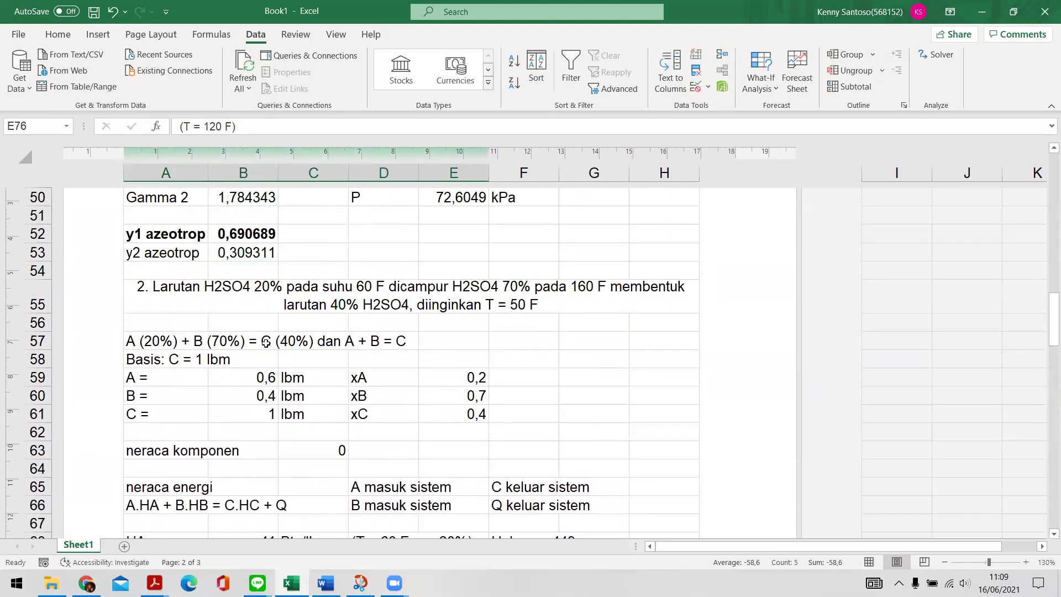
{"action": "scroll", "coordinate": [269, 336], "scroll_direction": "down", "scroll_amount": 3}
{"action": "scroll", "coordinate": [269, 337], "scroll_direction": "up", "scroll_amount": 2}
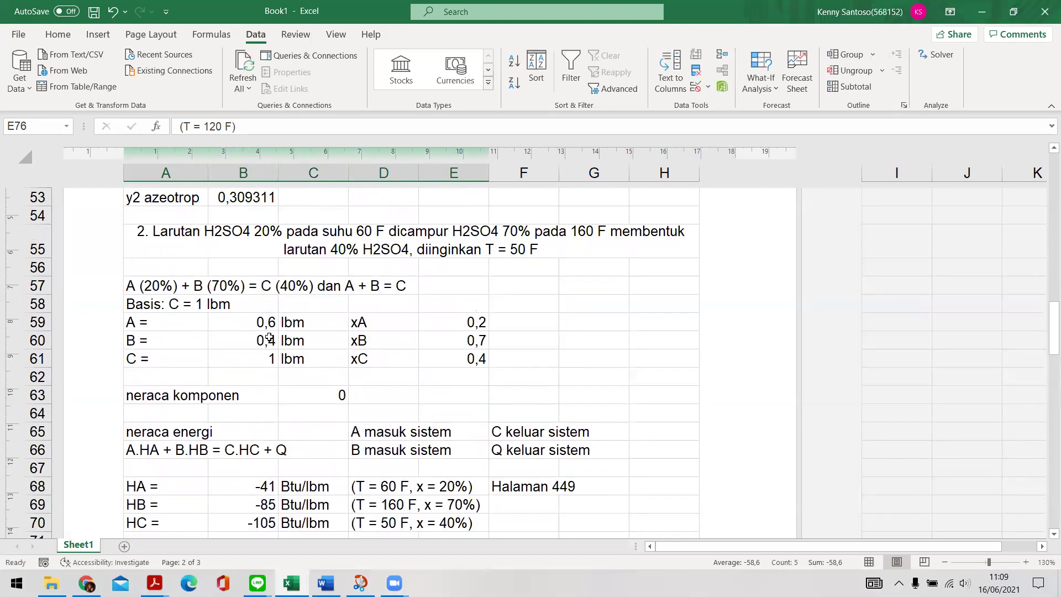
{"action": "scroll", "coordinate": [285, 335], "scroll_direction": "down", "scroll_amount": 5}
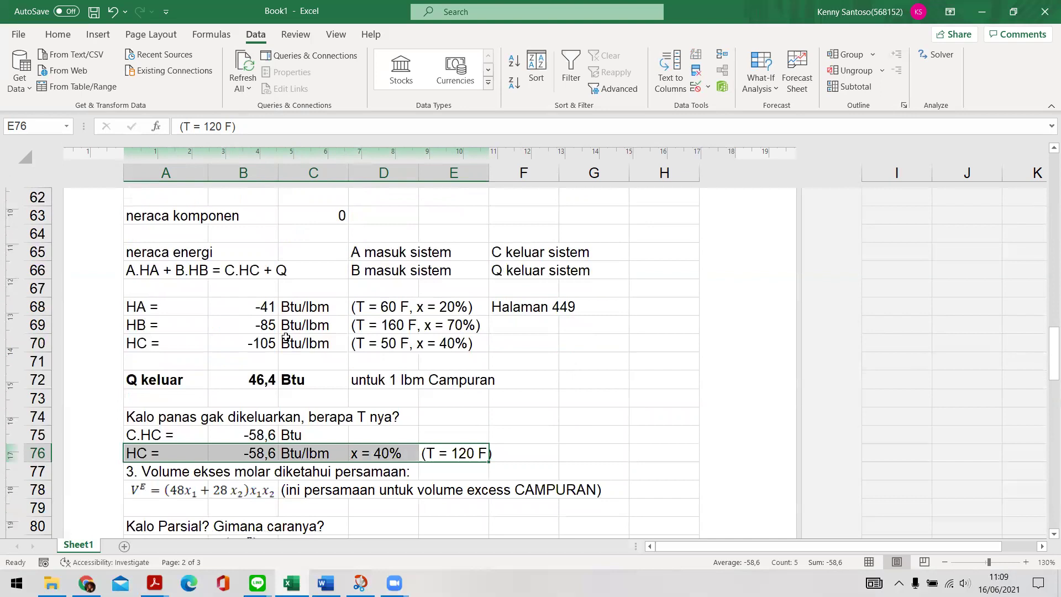
- Make the problem 3 heading "3. Volume ekses molar diketahui persamaan:" in cell A77 bold
{"action": "scroll", "coordinate": [287, 340], "scroll_direction": "down", "scroll_amount": 1}
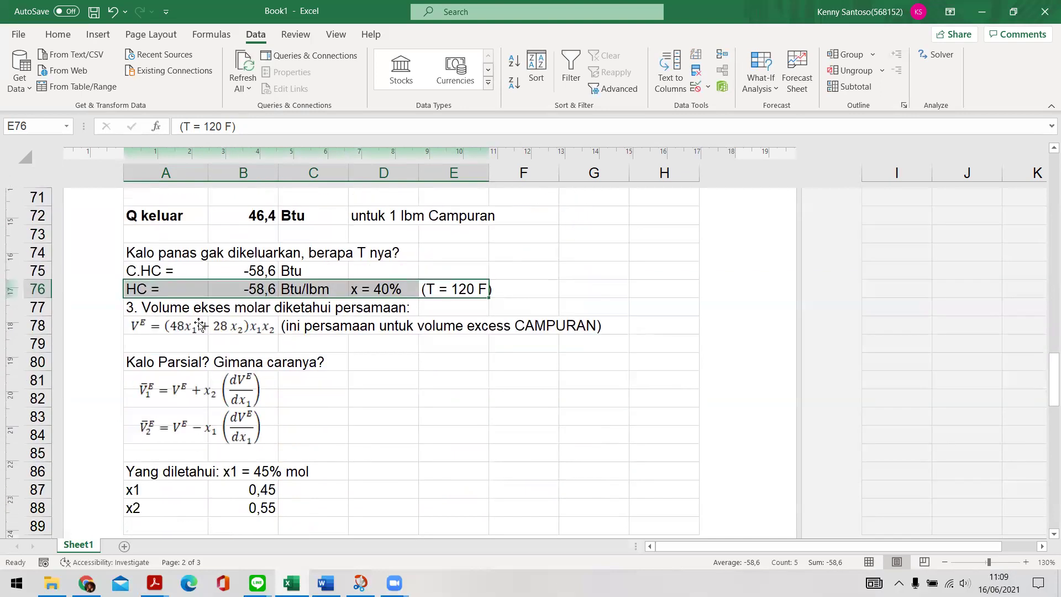
{"action": "left_click", "coordinate": [153, 308]}
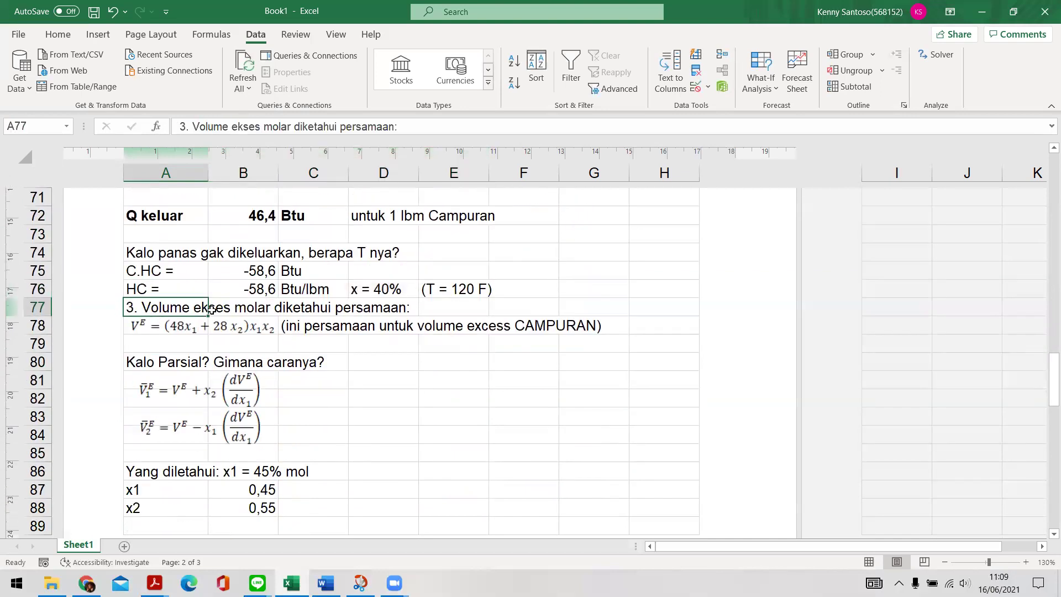
{"action": "key", "text": "ctrl+b"}
- Switch to QUIZ 2 Genap 19_20.pdf in Adobe Acrobat Reader and bring problem 3 into view
{"action": "left_click", "coordinate": [983, 8]}
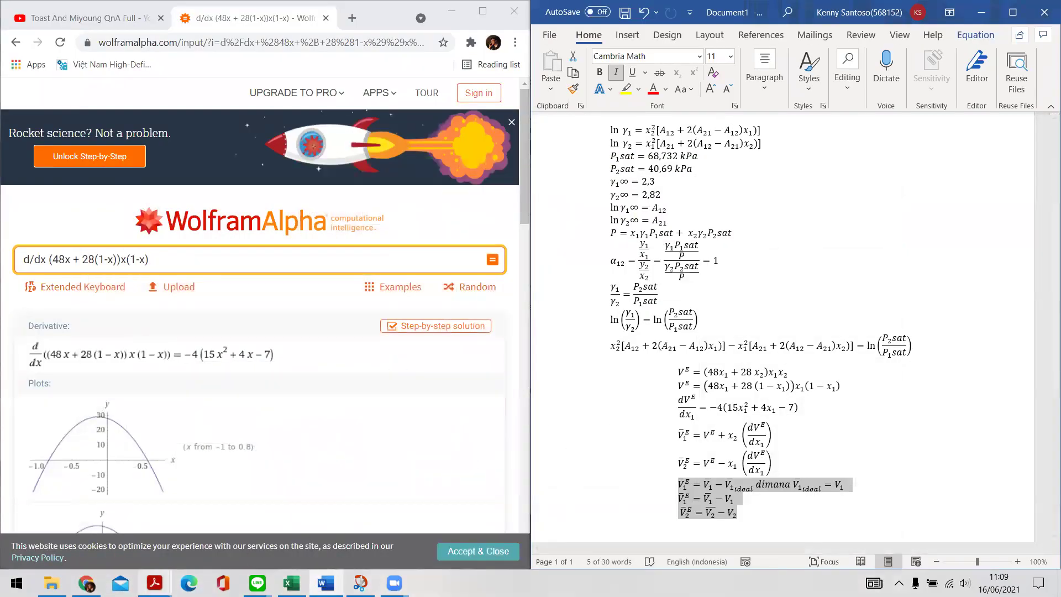
{"action": "left_click", "coordinate": [155, 584]}
{"action": "left_click", "coordinate": [200, 524]}
{"action": "scroll", "coordinate": [330, 300], "scroll_direction": "down", "scroll_amount": 2}
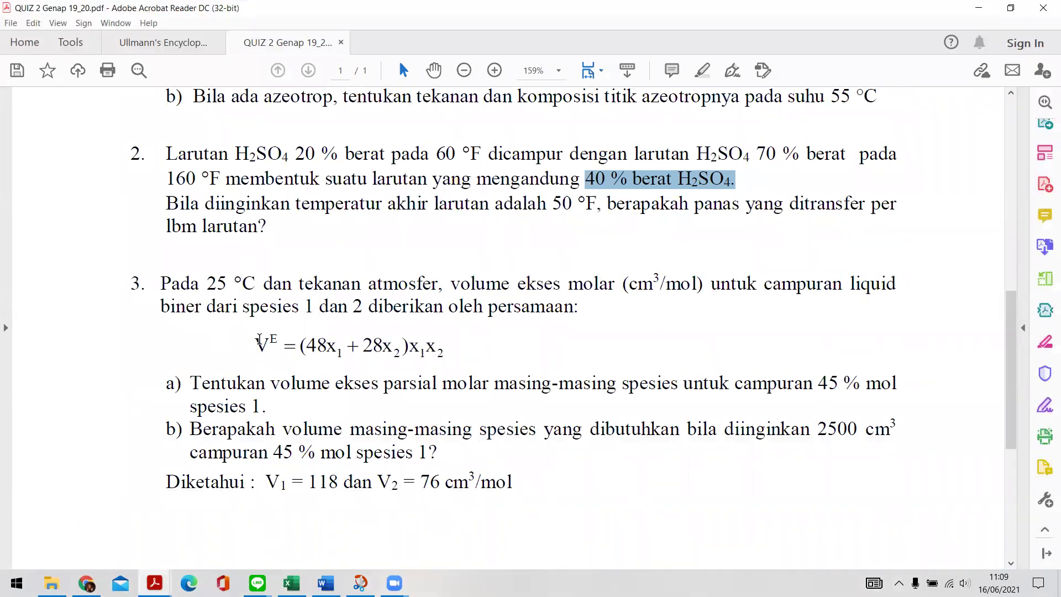
- Examine the terms of the molar excess volume equation given in problem 3
{"action": "left_click_drag", "start_coordinate": [259, 337], "coordinate": [442, 350]}
{"action": "left_click", "coordinate": [442, 348]}
{"action": "left_click_drag", "start_coordinate": [255, 348], "coordinate": [364, 349]}
{"action": "left_click", "coordinate": [262, 344]}
{"action": "left_click_drag", "start_coordinate": [273, 337], "coordinate": [433, 345]}
{"action": "left_click_drag", "start_coordinate": [442, 346], "coordinate": [416, 349]}
{"action": "left_click", "coordinate": [449, 348]}
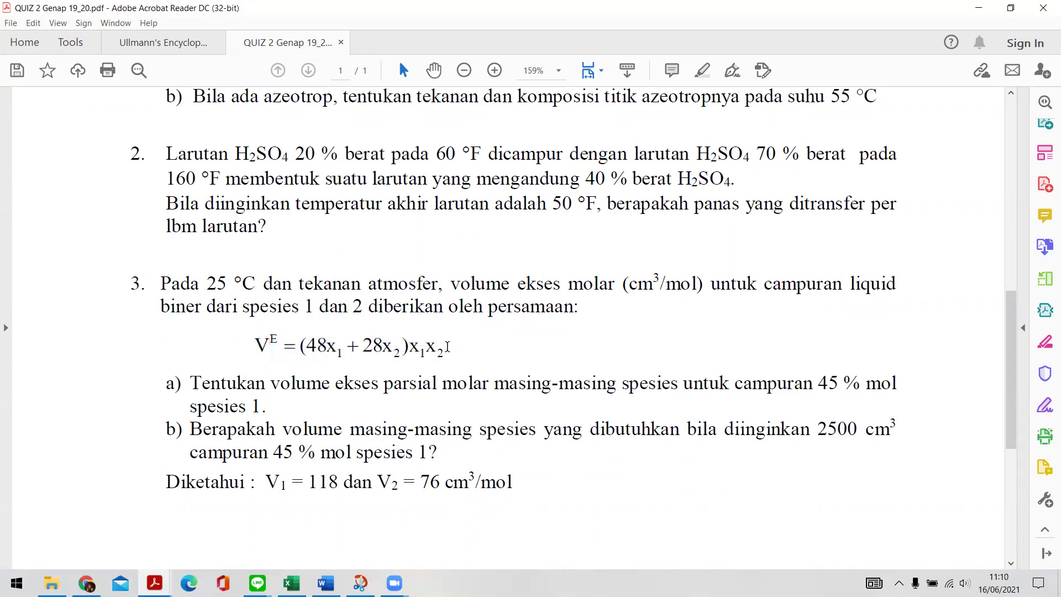
{"action": "double_click", "coordinate": [272, 338]}
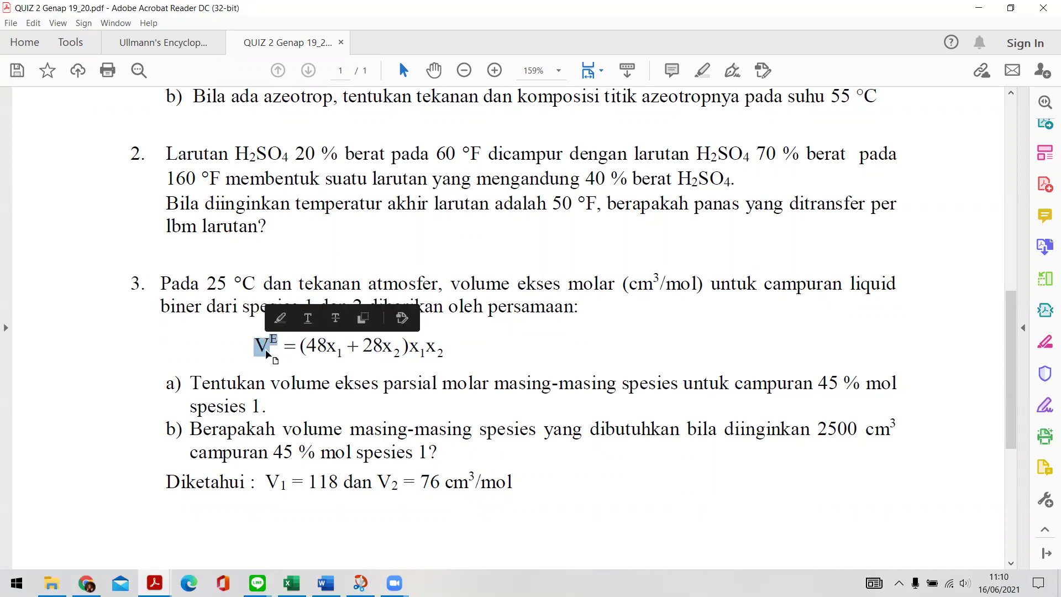
{"action": "left_click", "coordinate": [414, 348]}
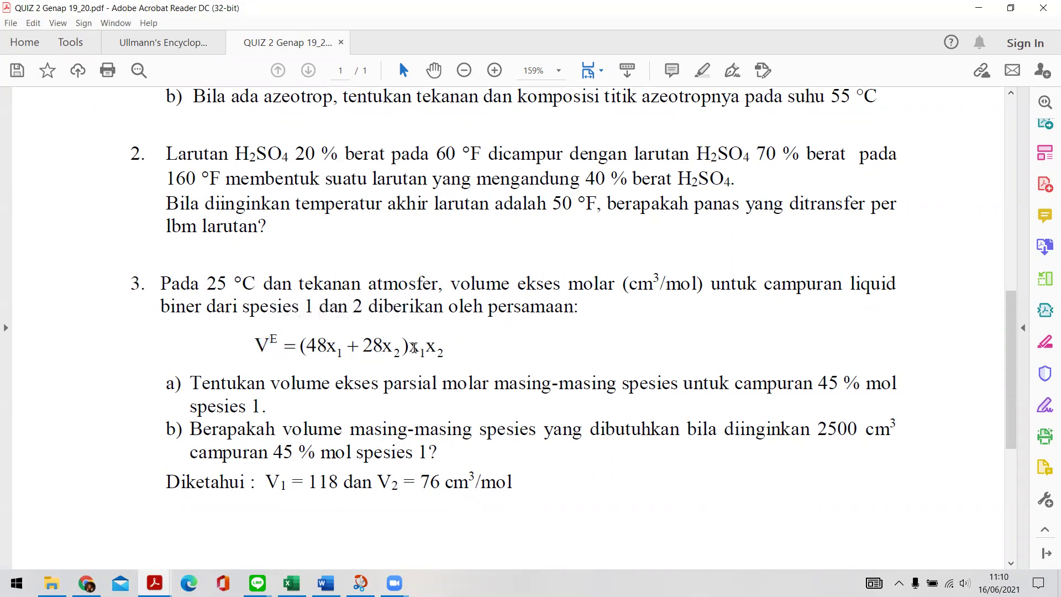
{"action": "key", "text": "shift+Home"}
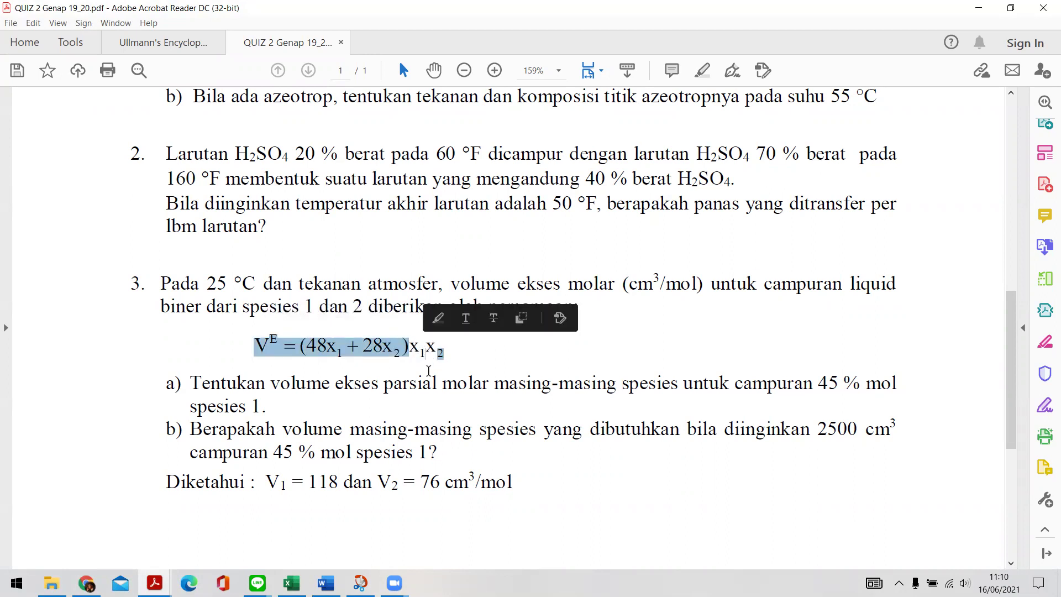
{"action": "left_click", "coordinate": [540, 360]}
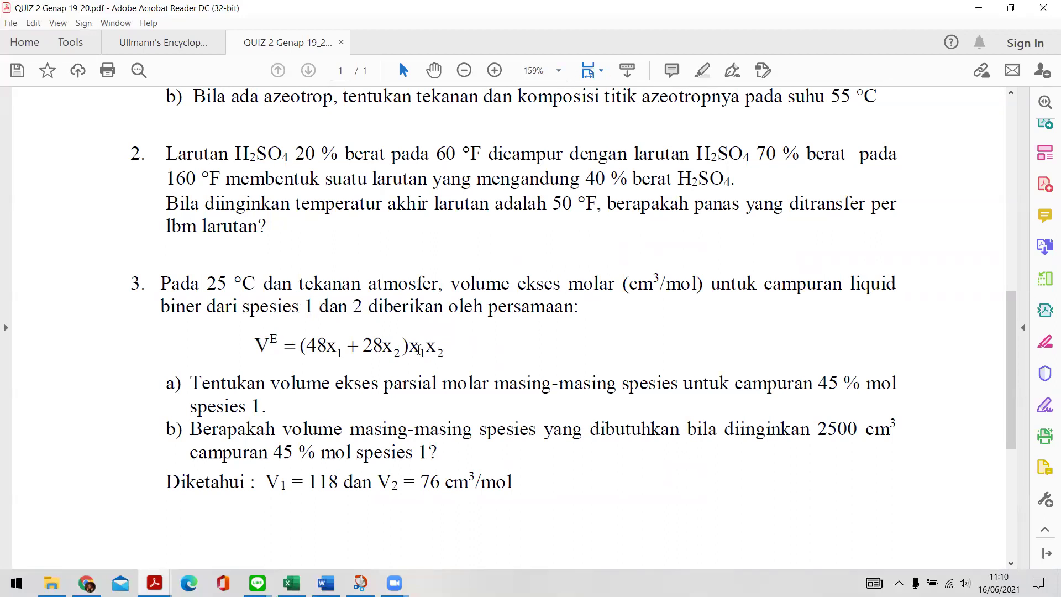
{"action": "left_click_drag", "start_coordinate": [429, 348], "coordinate": [409, 348]}
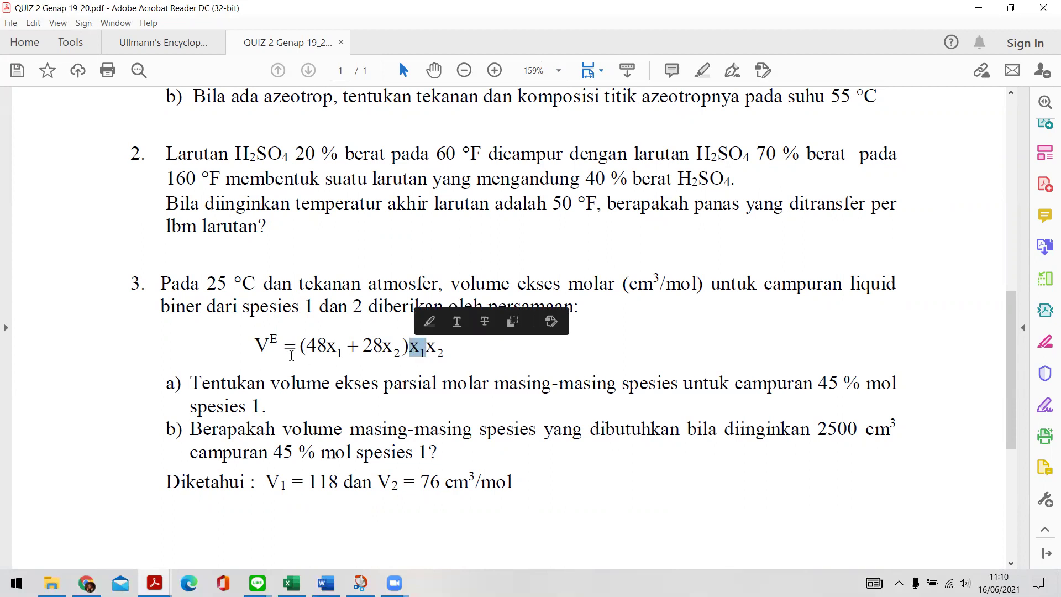
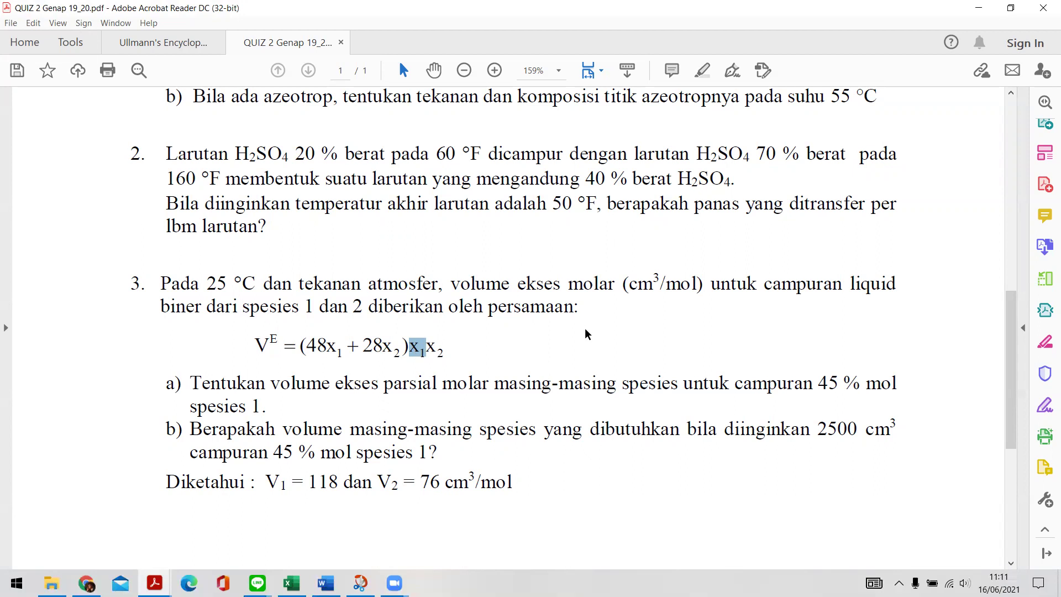
{"action": "left_click_drag", "start_coordinate": [260, 345], "coordinate": [283, 346]}
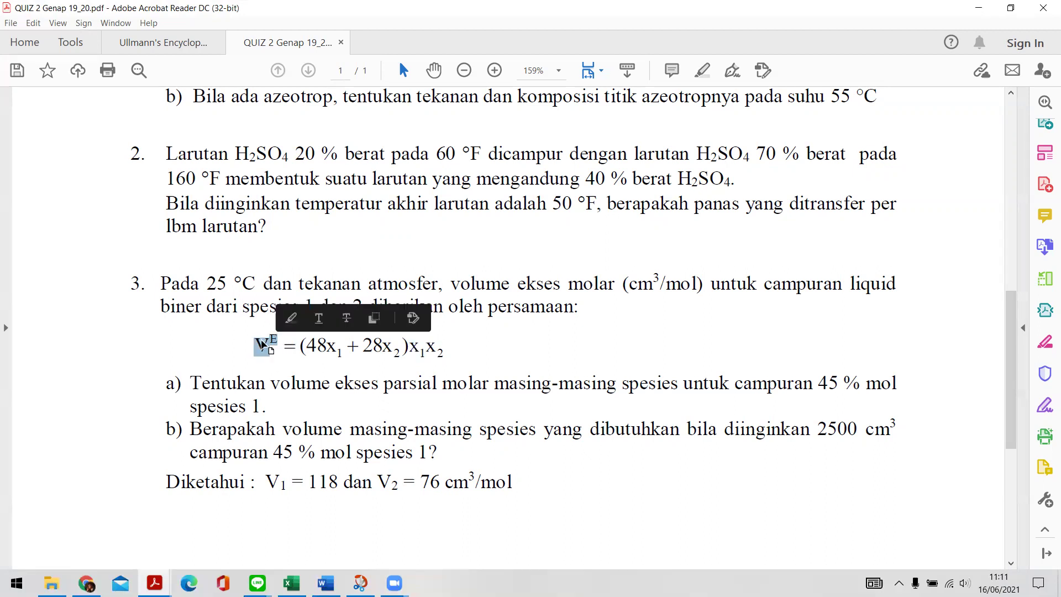
{"action": "key", "text": "Right"}
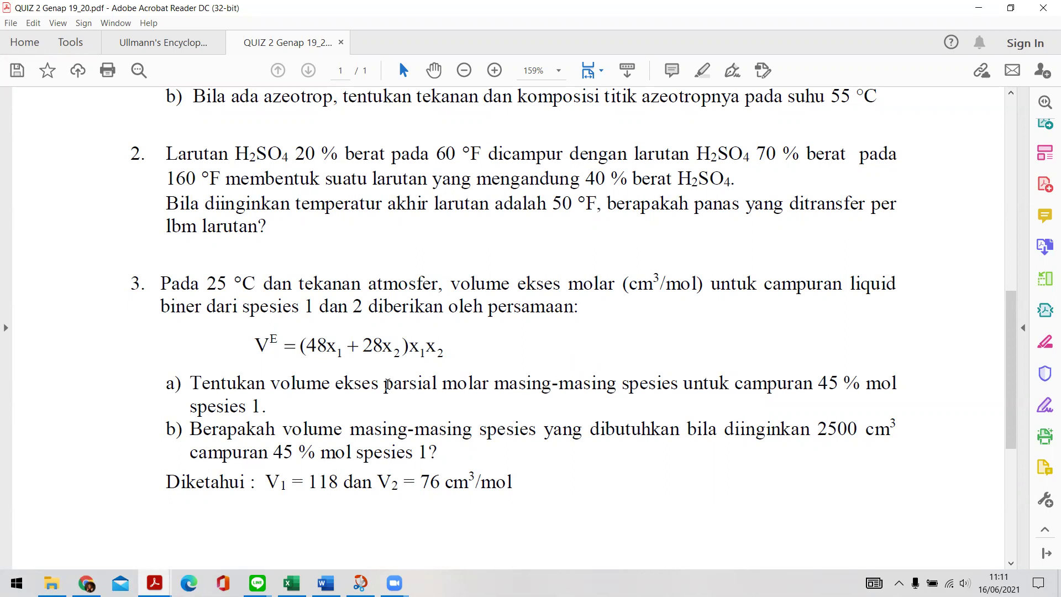
- Read question a) on the partial molar excess volumes of each species for a mixture of 45 % mol species 1
{"action": "left_click_drag", "start_coordinate": [256, 347], "coordinate": [439, 349]}
{"action": "left_click_drag", "start_coordinate": [336, 383], "coordinate": [878, 398]}
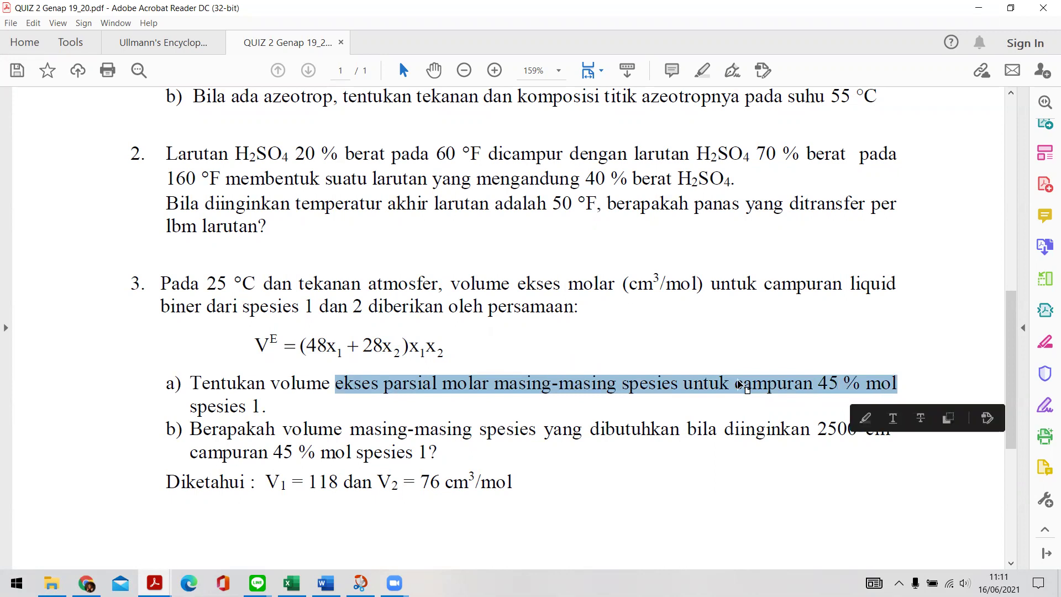
{"action": "left_click", "coordinate": [824, 384]}
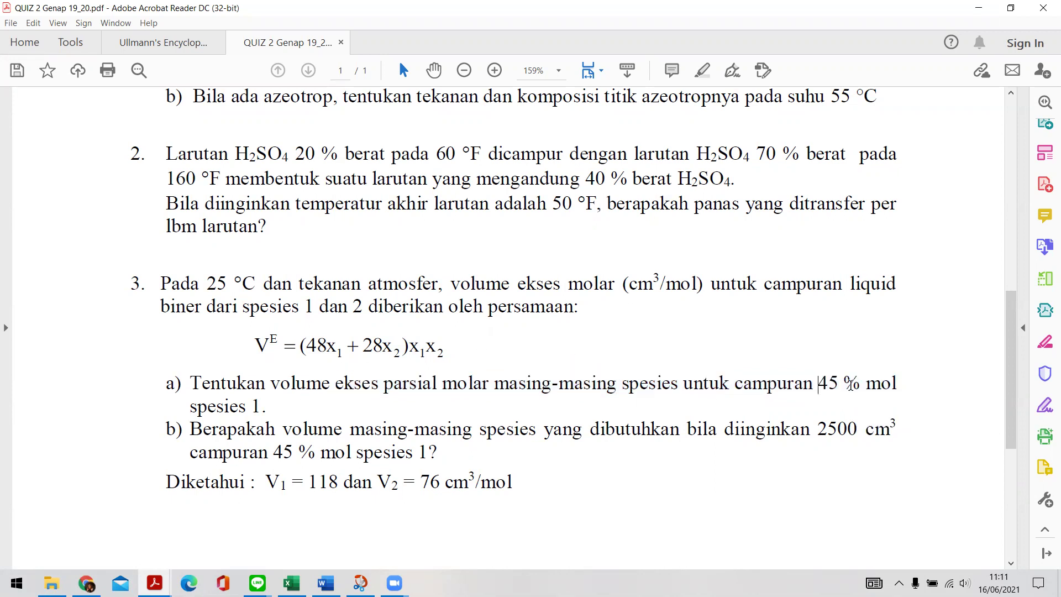
- Return to the Book1 workbook in Excel and examine the mixture's excess volume equation and the two partial excess volume equations for problem 3
{"action": "left_click", "coordinate": [978, 7]}
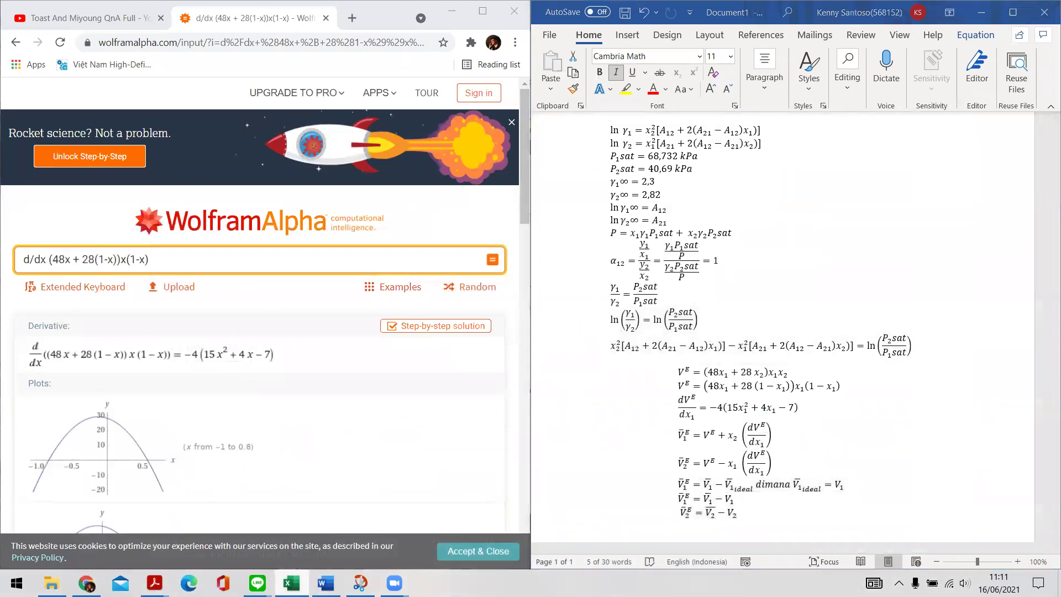
{"action": "left_click", "coordinate": [291, 583]}
{"action": "left_click", "coordinate": [453, 471]}
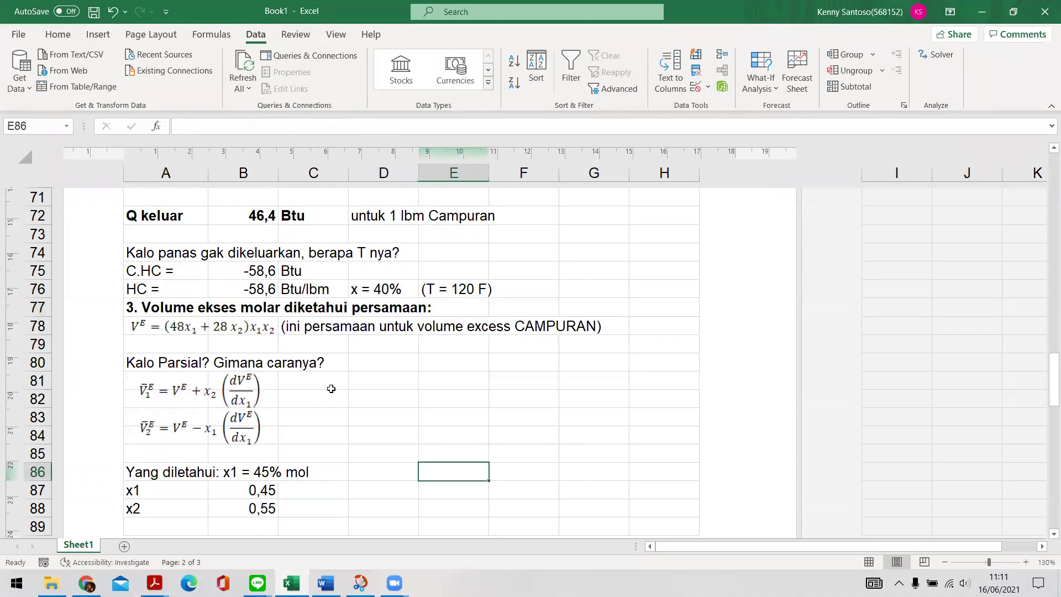
{"action": "left_click", "coordinate": [222, 330]}
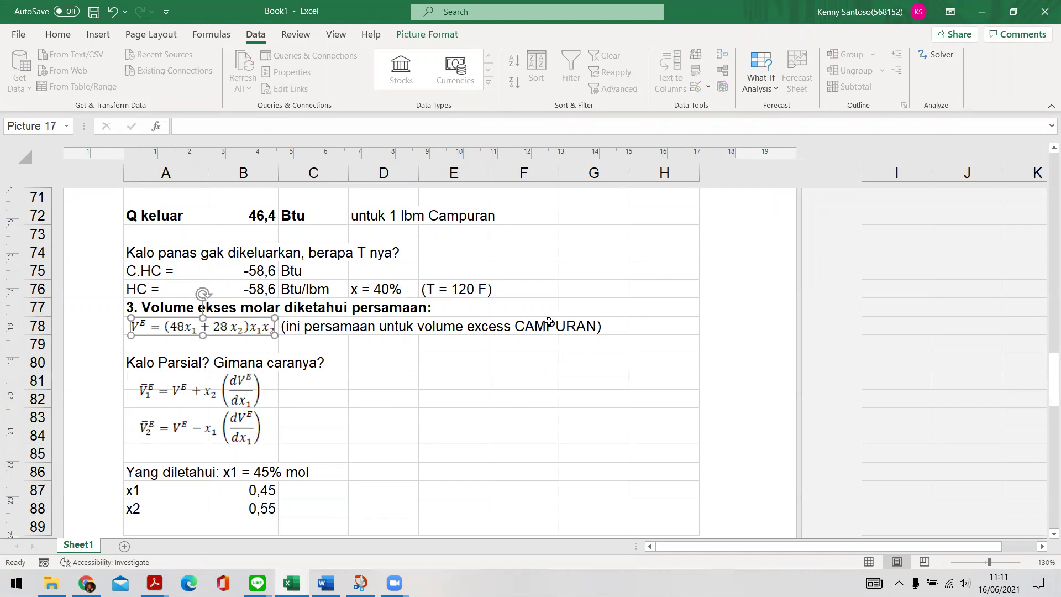
{"action": "left_click", "coordinate": [325, 327]}
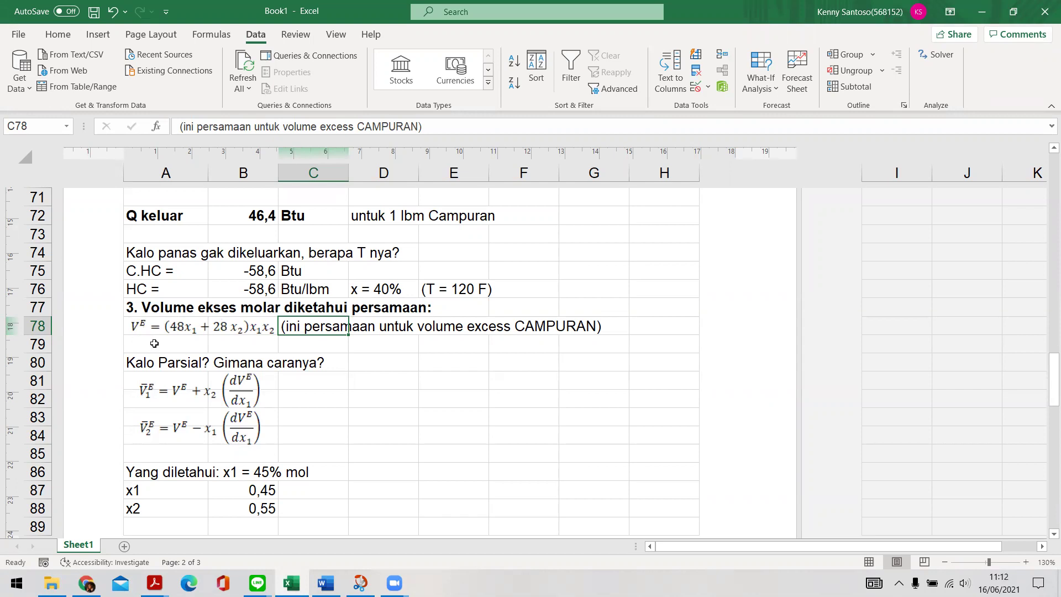
{"action": "left_click", "coordinate": [147, 393]}
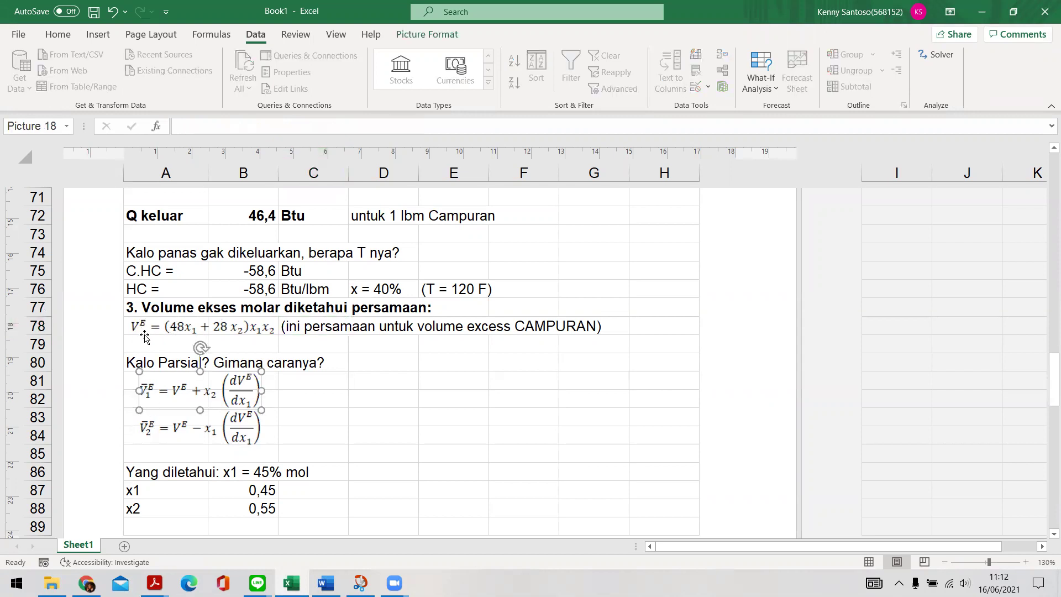
{"action": "left_click", "coordinate": [143, 432]}
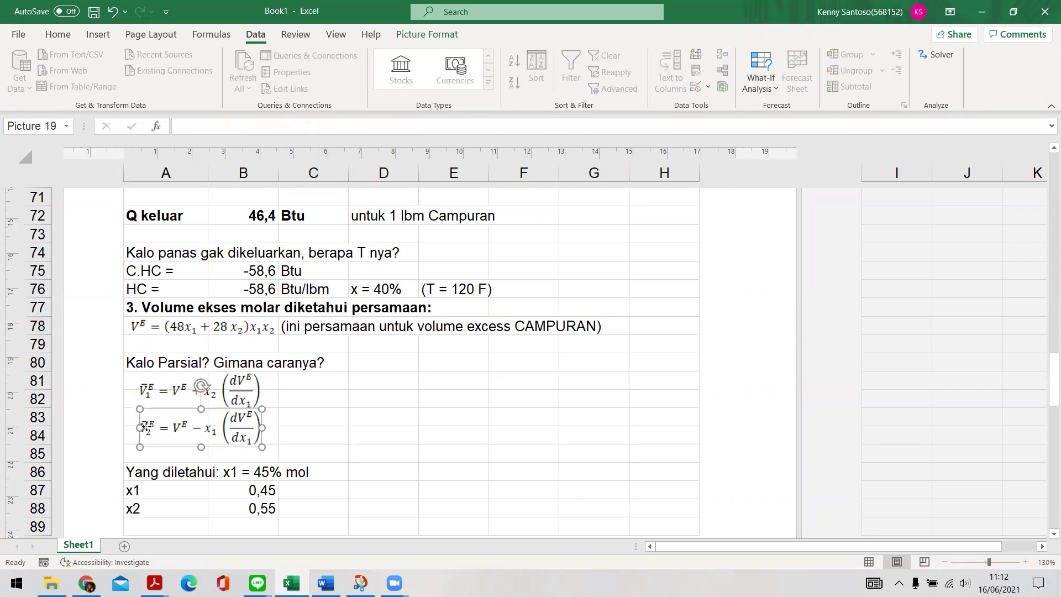
{"action": "left_click", "coordinate": [150, 396]}
{"action": "left_click", "coordinate": [160, 366]}
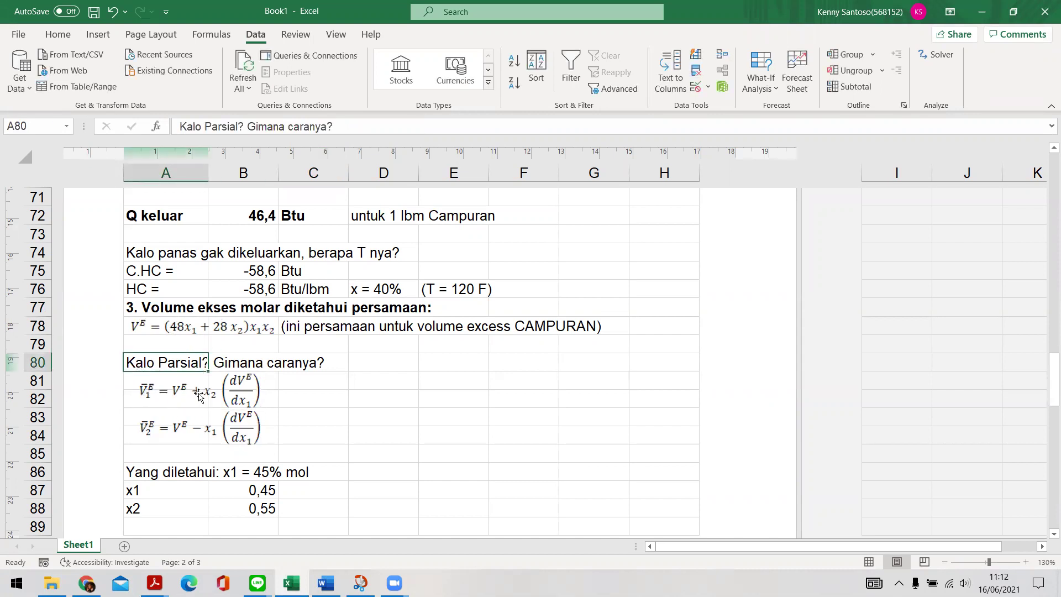
{"action": "left_click", "coordinate": [226, 391]}
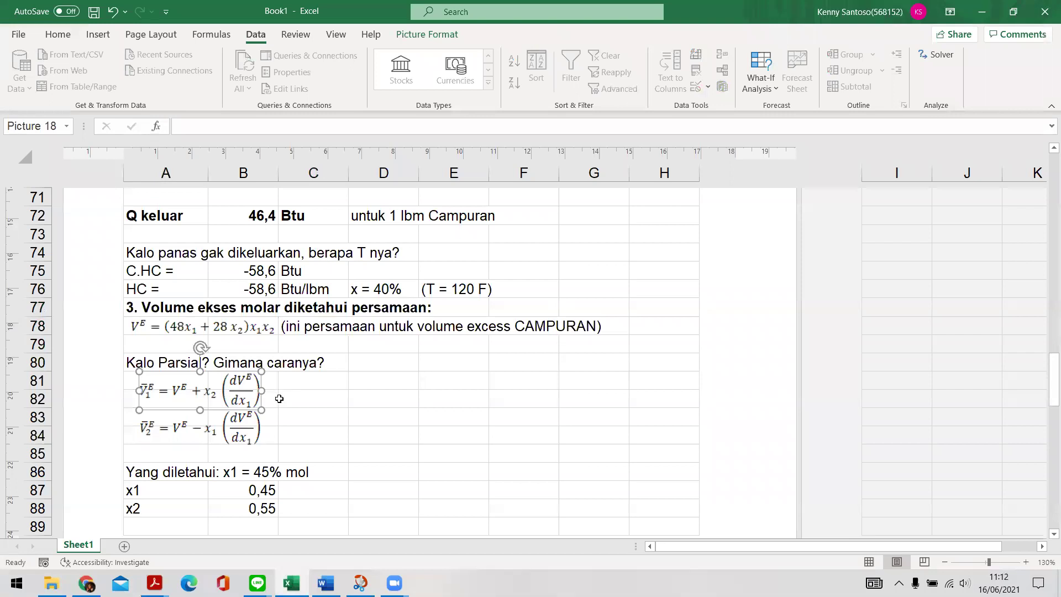
{"action": "left_click", "coordinate": [298, 401]}
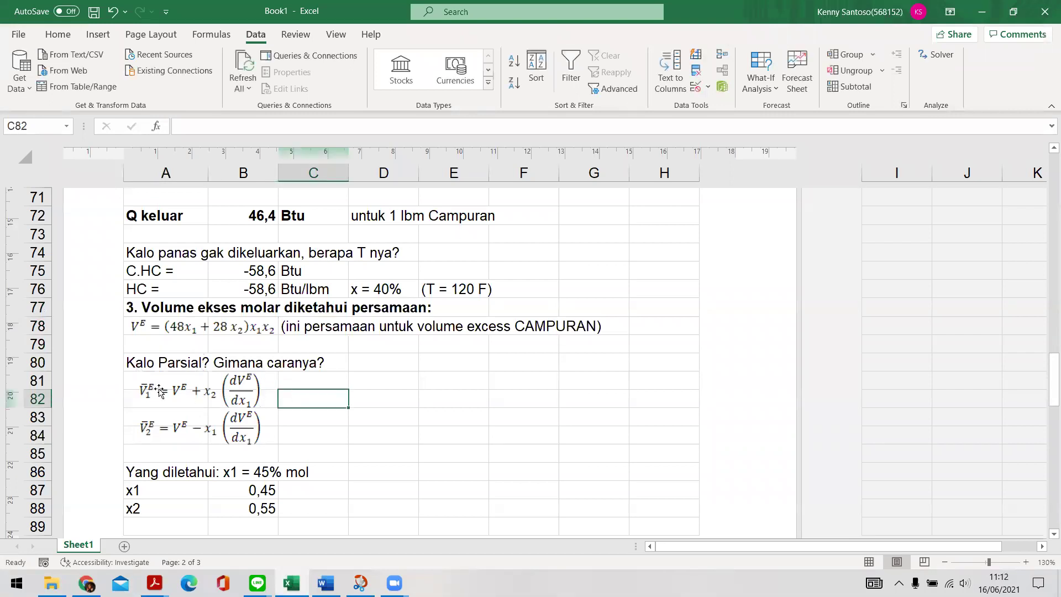
{"action": "left_click_drag", "start_coordinate": [226, 394], "coordinate": [226, 391]}
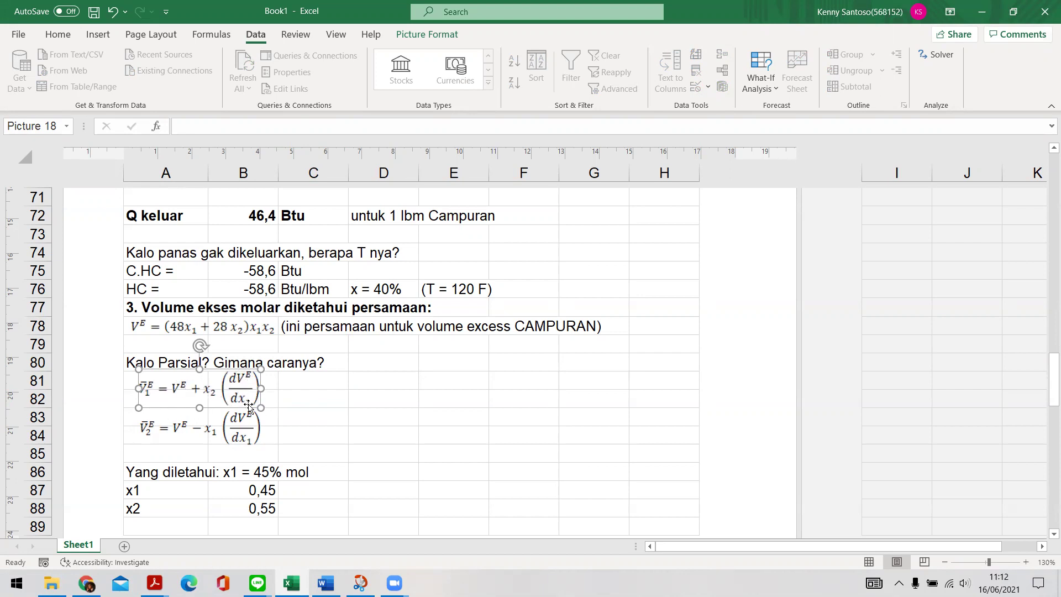
- Enter the note "M = V, G, S, H, VE, GE, dll." in cell D81, beside the partial excess volume equations
{"action": "left_click", "coordinate": [387, 380]}
{"action": "type", "text": "M ="}
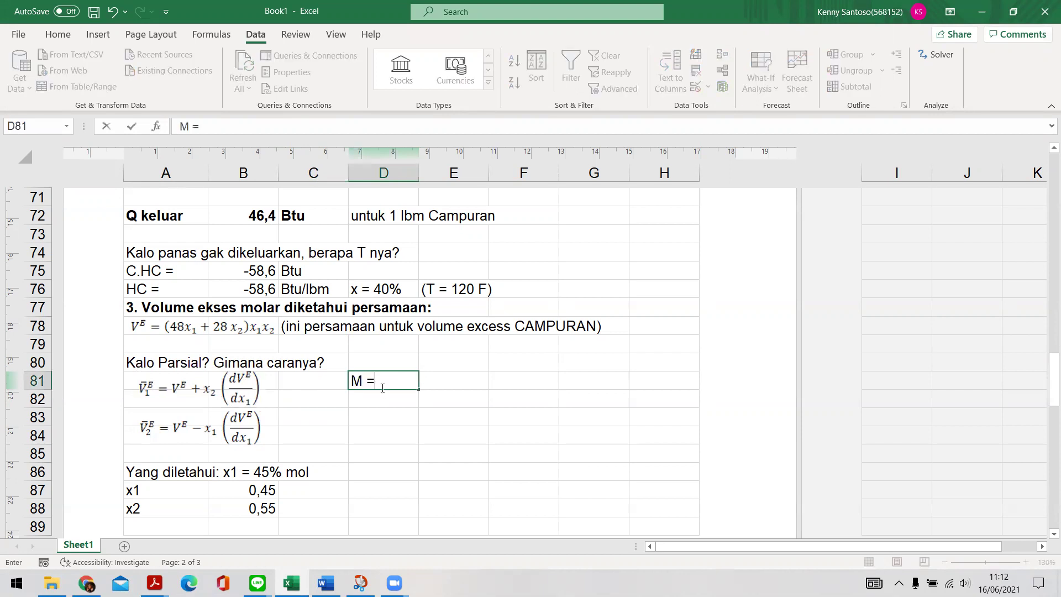
{"action": "type", "text": " V, G"}
{"action": "type", "text": ", S"}
{"action": "type", "text": ", H"}
{"action": "type", "text": ", VE"}
{"action": "type", "text": ", MG"}
{"action": "key", "text": "BackSpace"}
{"action": "key", "text": "BackSpace"}
{"action": "type", "text": "GE, dll."}
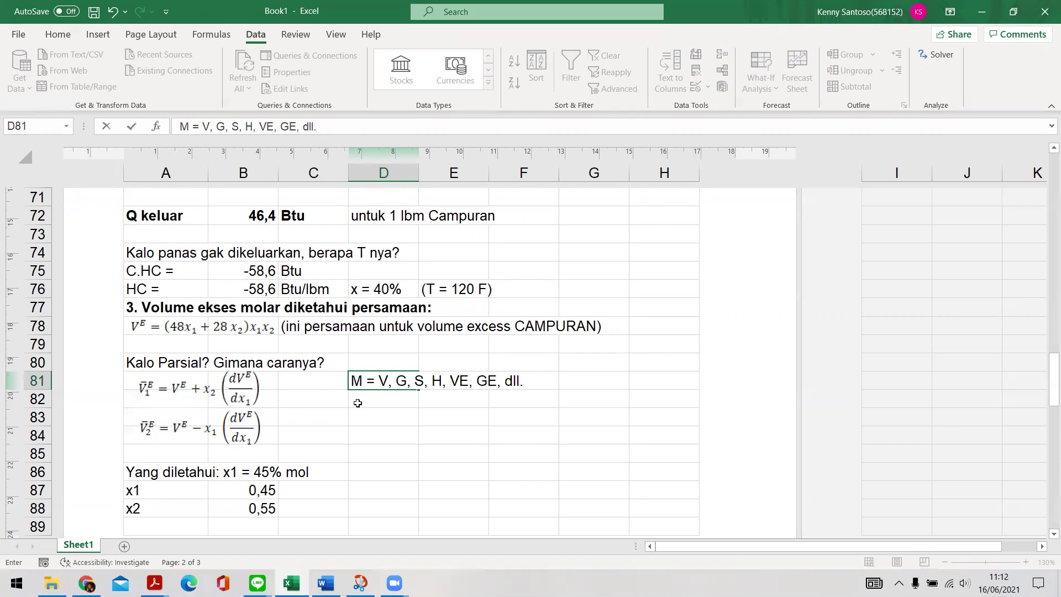
{"action": "left_click", "coordinate": [356, 428]}
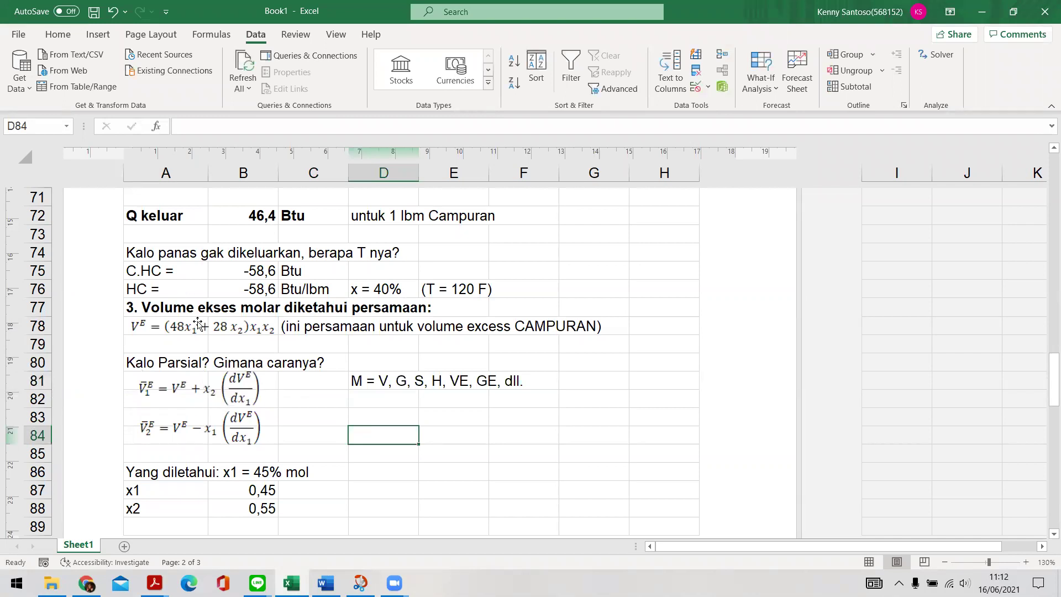
- Examine the mixture and partial excess volume equations together with the given mole fractions x1 and x2
{"action": "left_click", "coordinate": [155, 327]}
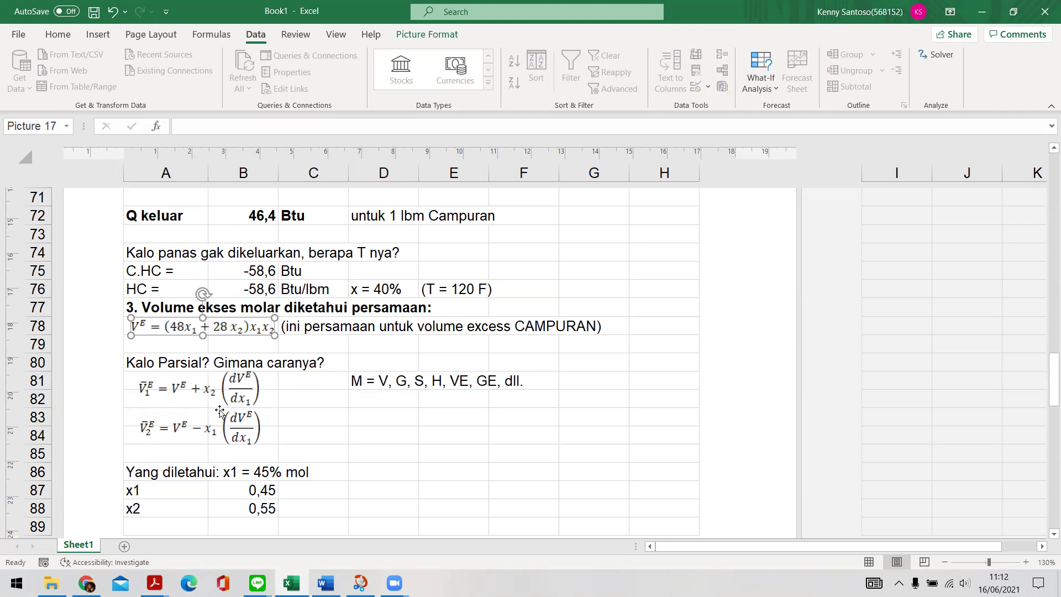
{"action": "left_click", "coordinate": [213, 393]}
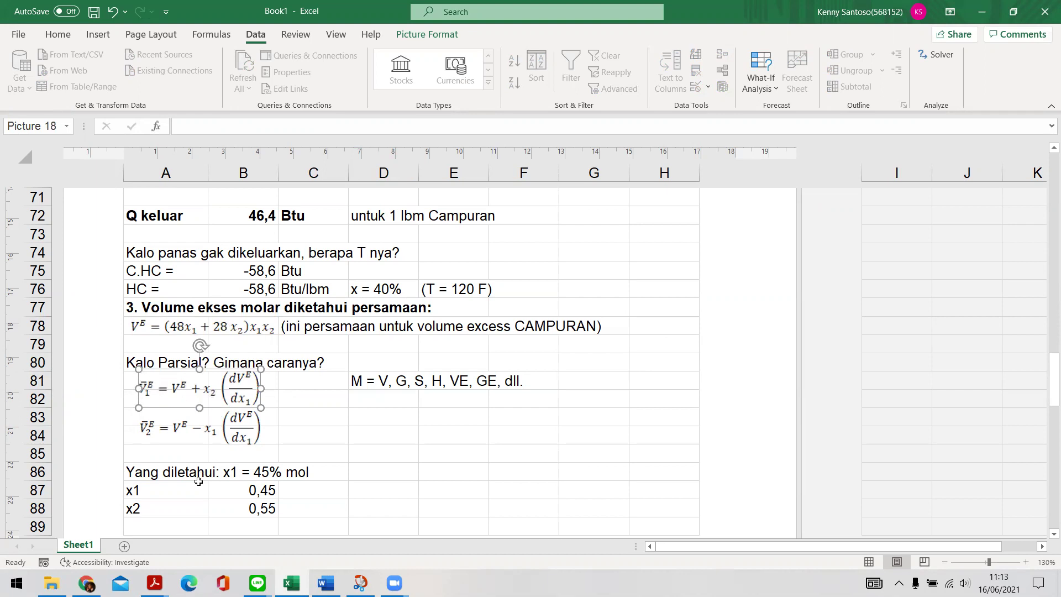
{"action": "left_click", "coordinate": [237, 474]}
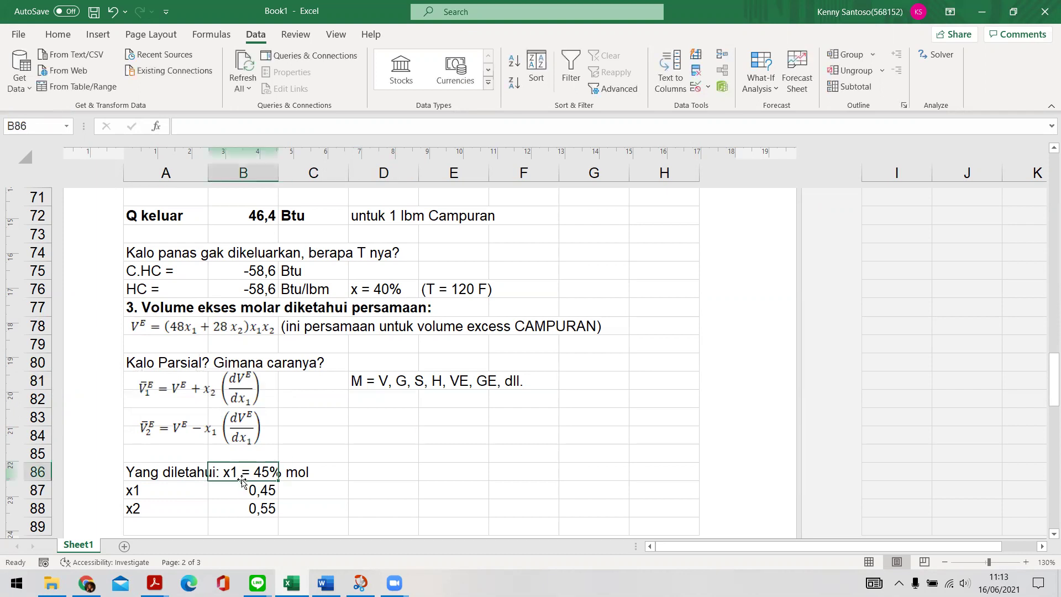
{"action": "left_click", "coordinate": [248, 489]}
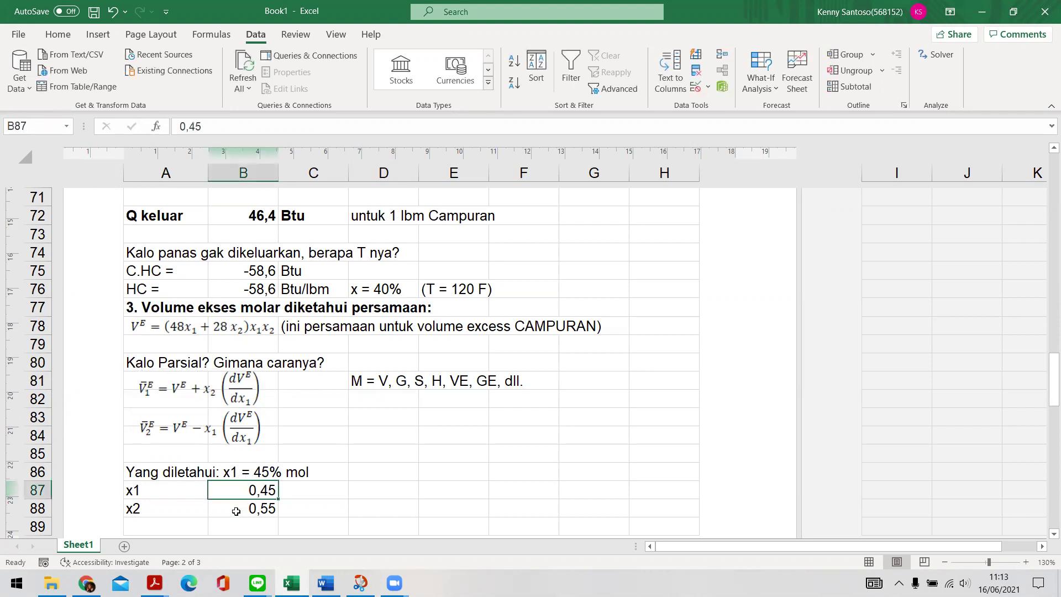
{"action": "left_click", "coordinate": [166, 511]}
{"action": "left_click", "coordinate": [239, 511]}
{"action": "key", "text": "Up"}
{"action": "scroll", "coordinate": [272, 391], "scroll_direction": "down", "scroll_amount": 1}
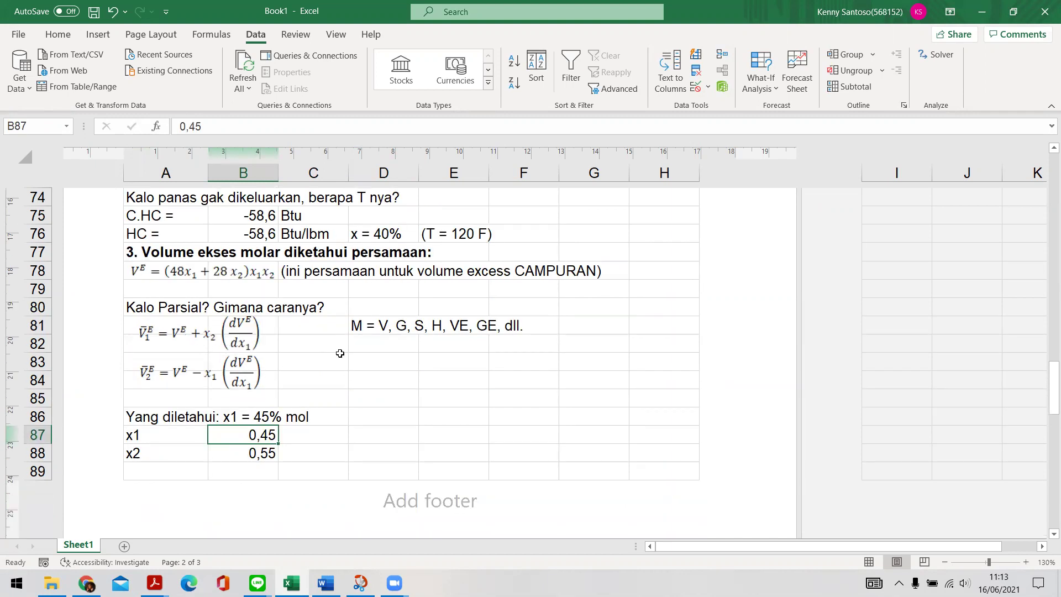
- Relate the mole fractions in B87 and B88 to the terms of the mixture equation and the species 1 partial equation
{"action": "left_click", "coordinate": [147, 266]}
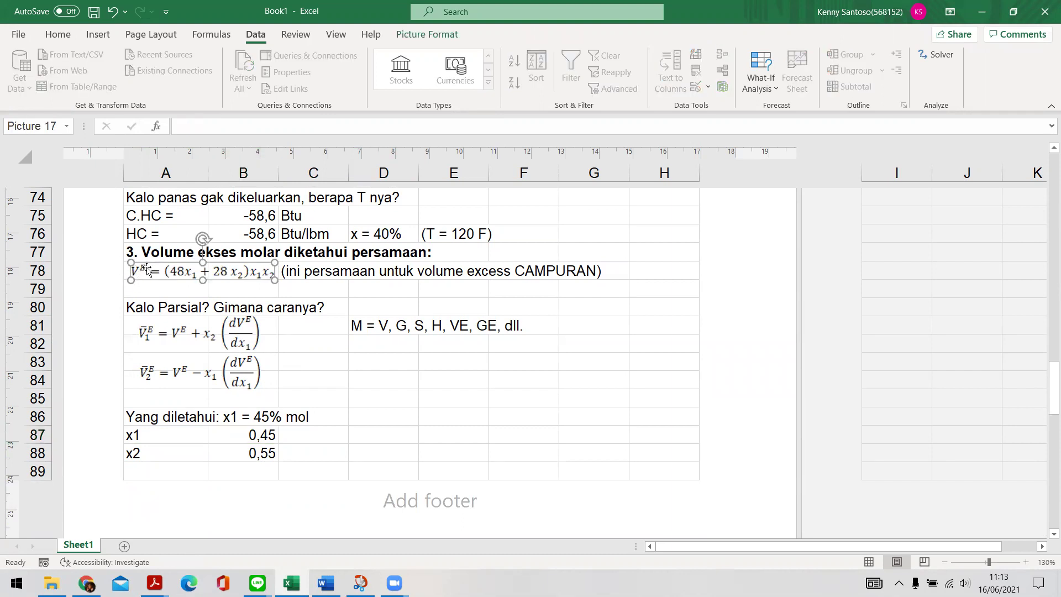
{"action": "left_click", "coordinate": [265, 435]}
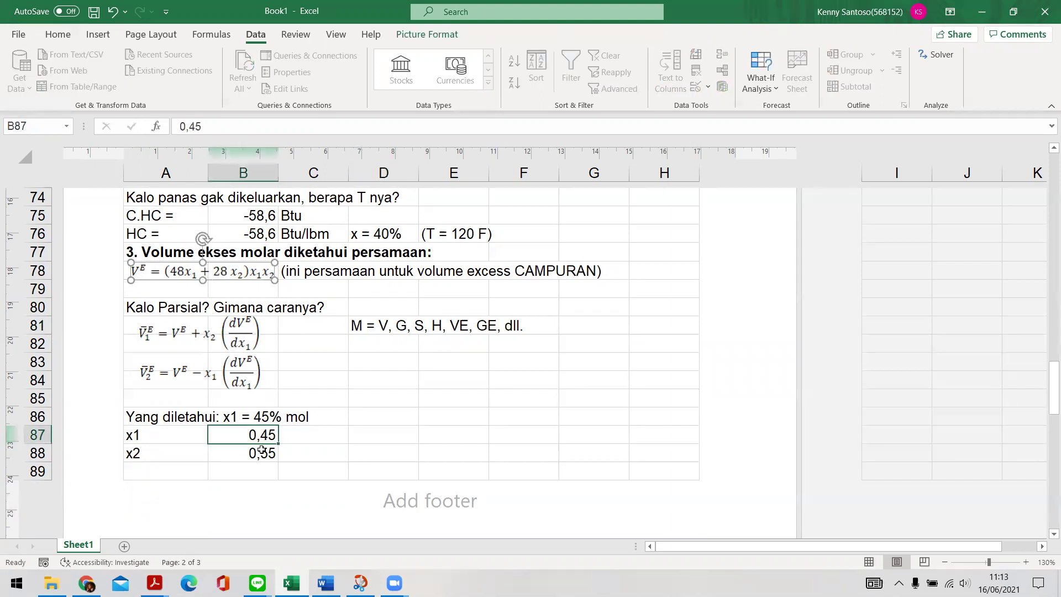
{"action": "key", "text": "Down"}
{"action": "left_click", "coordinate": [264, 436]}
{"action": "left_click", "coordinate": [256, 452]}
{"action": "left_click", "coordinate": [155, 334]}
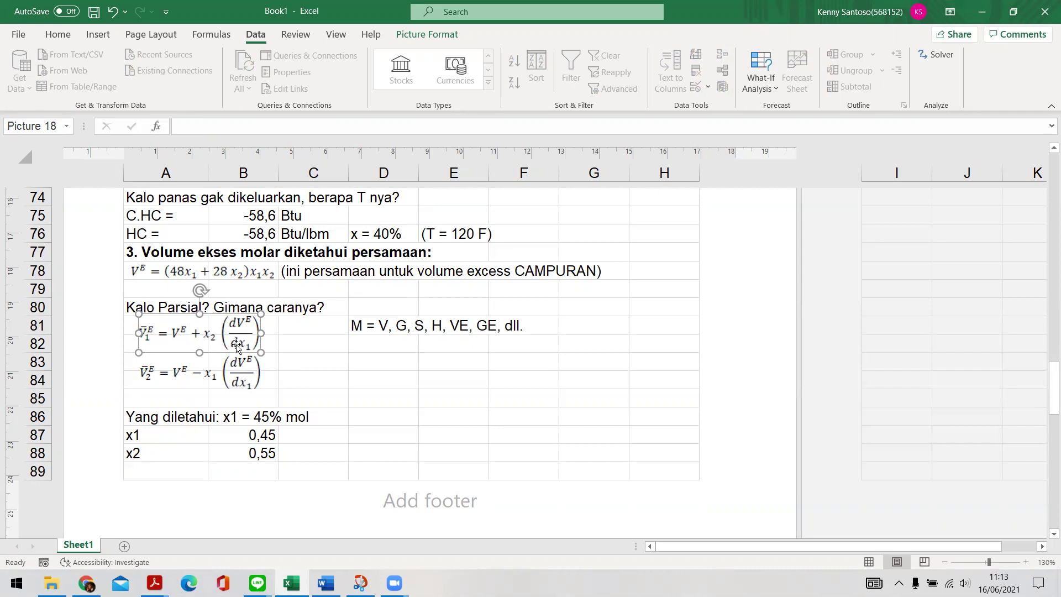
{"action": "left_click", "coordinate": [224, 272]}
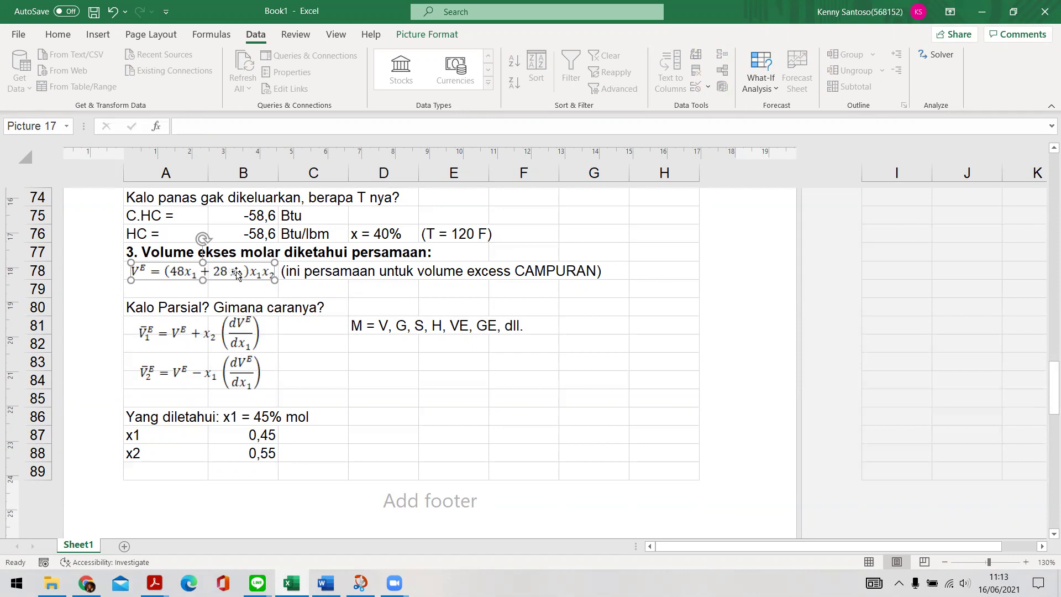
- Examine the excess volume equation rewritten with x2 replaced by 1 − x1, beside the partial excess volume results
{"action": "scroll", "coordinate": [431, 338], "scroll_direction": "down", "scroll_amount": 9}
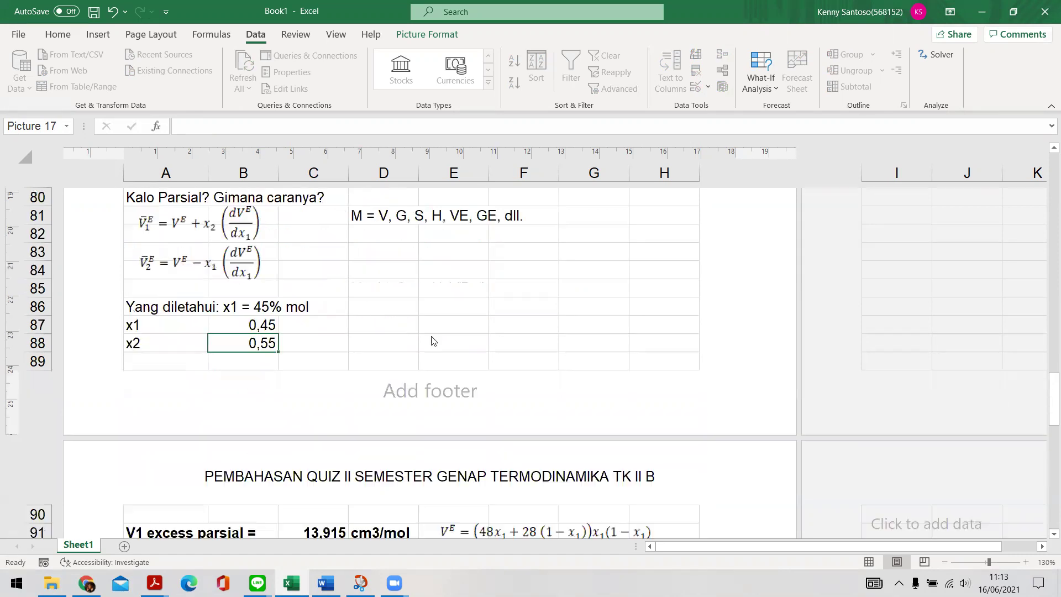
{"action": "scroll", "coordinate": [490, 346], "scroll_direction": "up", "scroll_amount": 7}
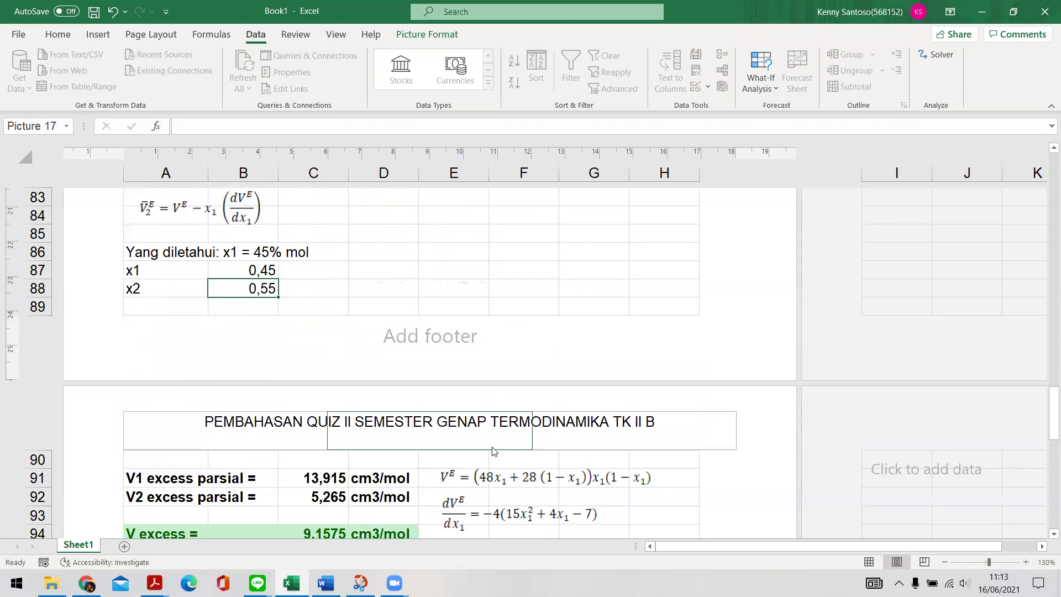
{"action": "left_click", "coordinate": [483, 478]}
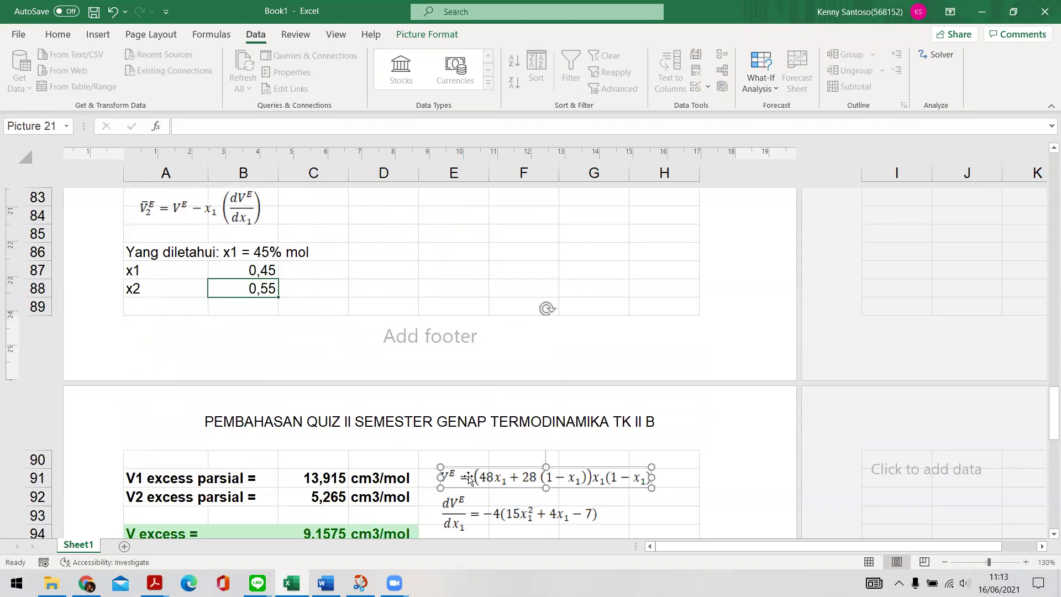
{"action": "scroll", "coordinate": [289, 309], "scroll_direction": "up", "scroll_amount": 2}
{"action": "scroll", "coordinate": [525, 398], "scroll_direction": "down", "scroll_amount": 2}
{"action": "left_click", "coordinate": [719, 445]}
{"action": "left_click", "coordinate": [716, 484]}
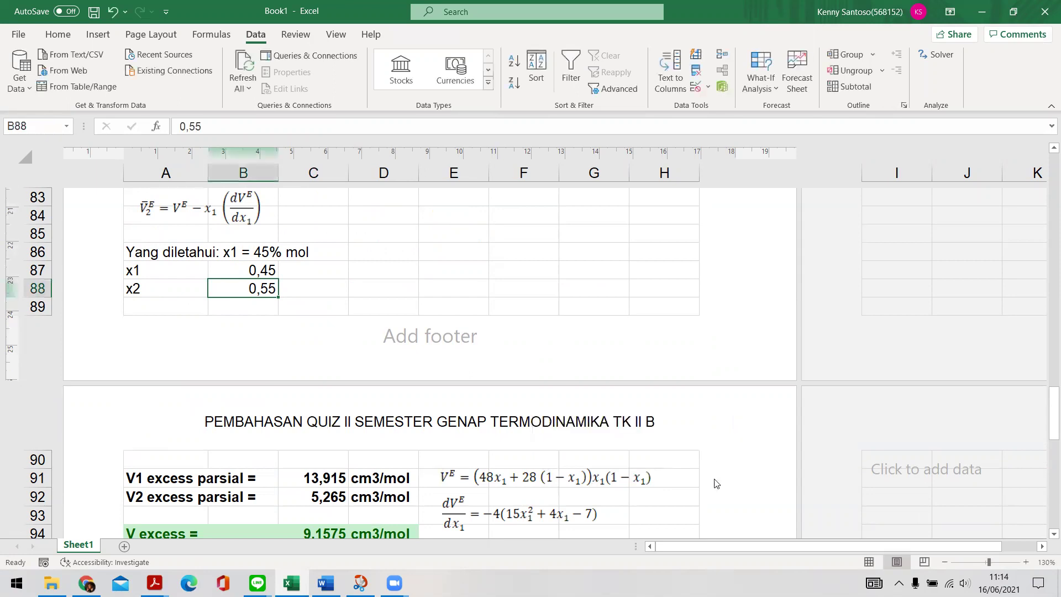
{"action": "scroll", "coordinate": [716, 484], "scroll_direction": "down", "scroll_amount": 1}
{"action": "left_click", "coordinate": [499, 422]}
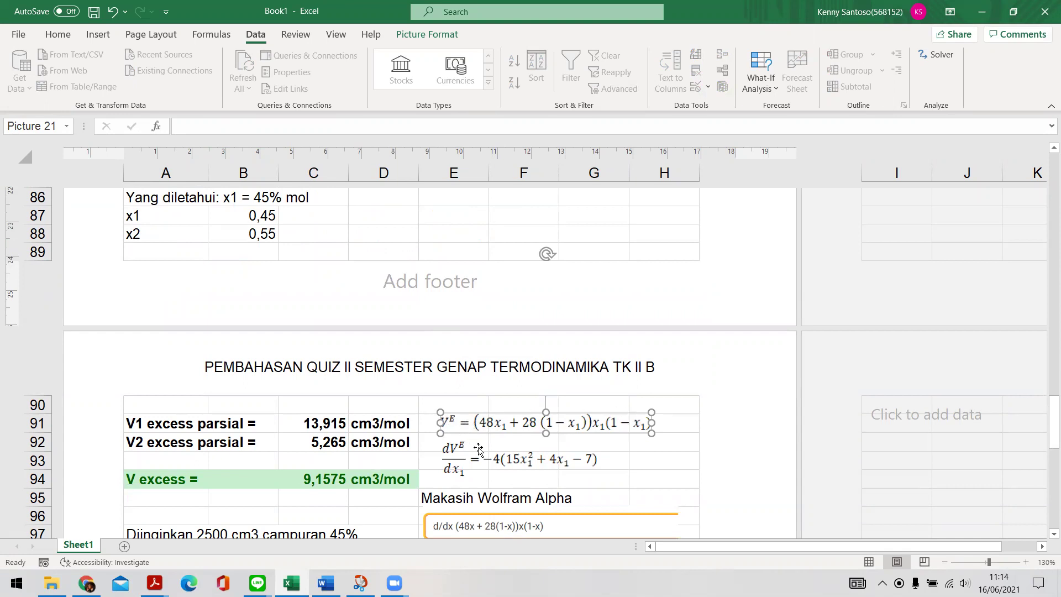
- Compare the Wolfram Alpha derivative of (48x + 28(1-x))x(1-x) with the dVE/dx1 equation above it
{"action": "scroll", "coordinate": [530, 457], "scroll_direction": "down", "scroll_amount": 2}
{"action": "scroll", "coordinate": [535, 451], "scroll_direction": "up", "scroll_amount": 2}
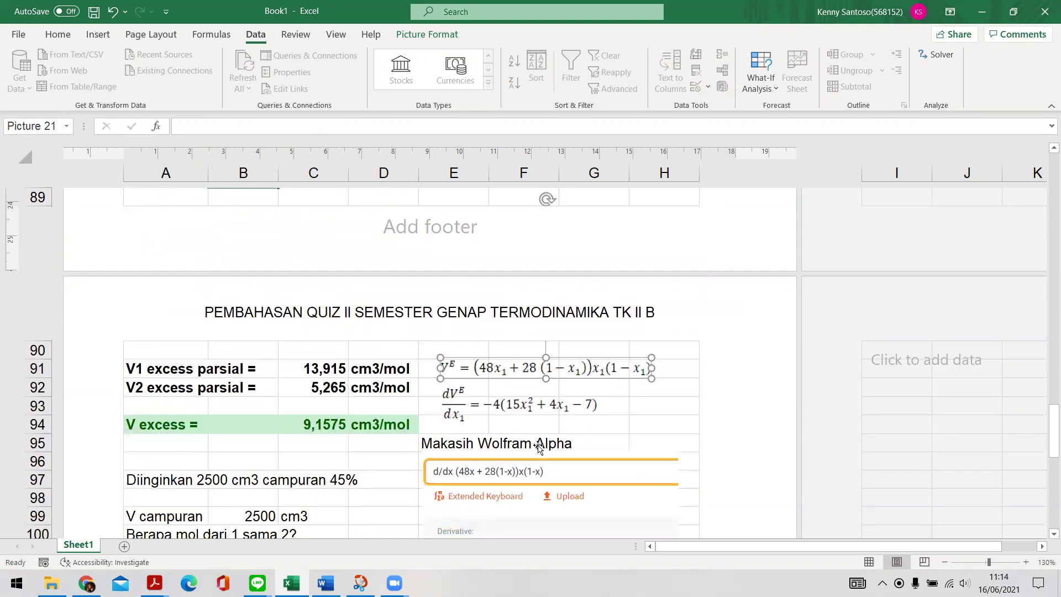
{"action": "left_click", "coordinate": [541, 470]}
{"action": "scroll", "coordinate": [544, 468], "scroll_direction": "down", "scroll_amount": 2}
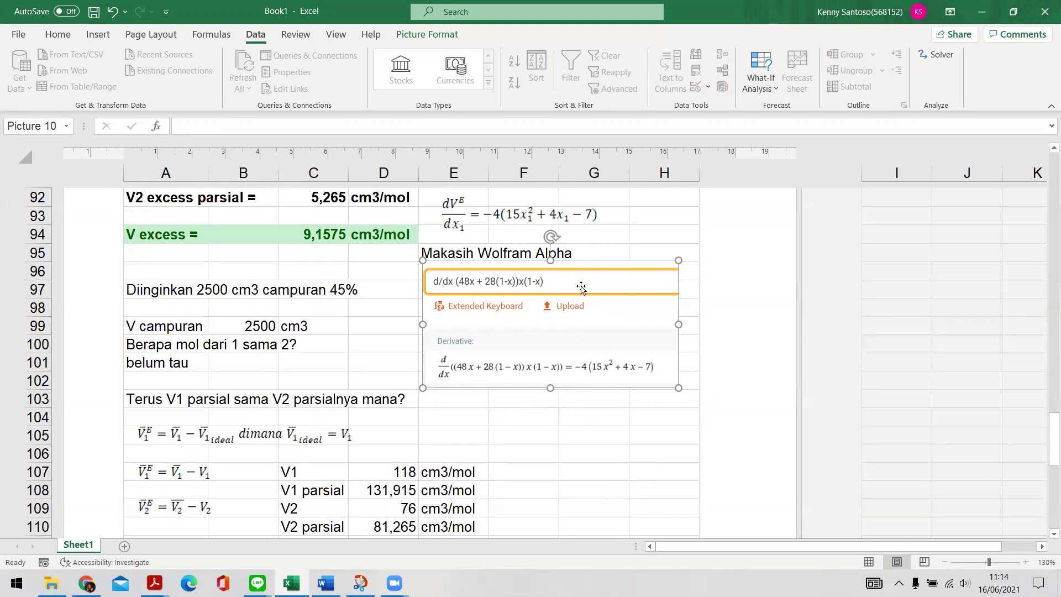
{"action": "left_click", "coordinate": [695, 316]}
{"action": "left_click", "coordinate": [565, 333]}
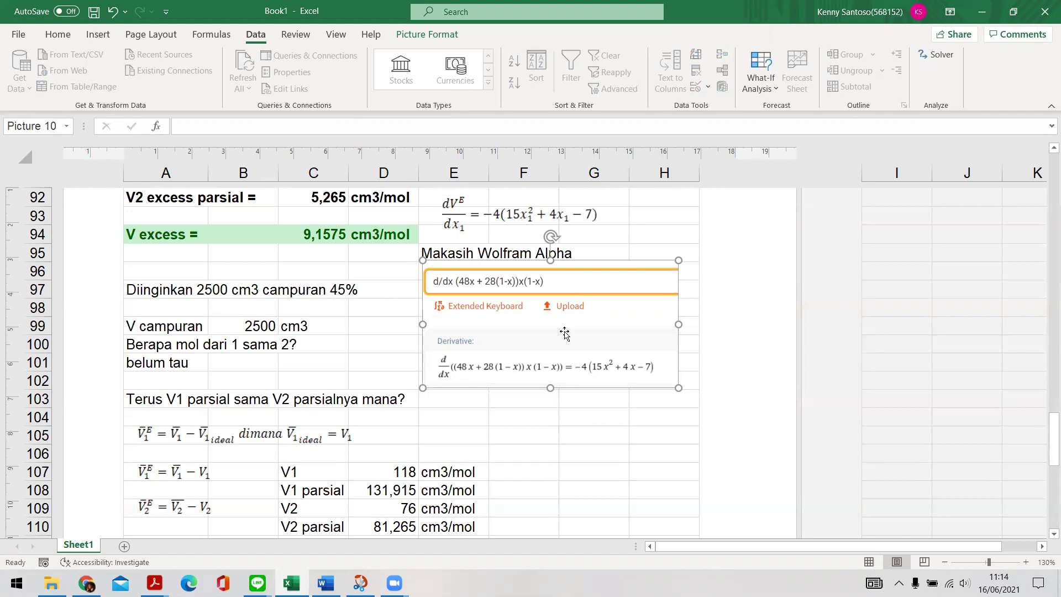
{"action": "scroll", "coordinate": [486, 337], "scroll_direction": "up", "scroll_amount": 1}
{"action": "left_click", "coordinate": [528, 366]}
{"action": "scroll", "coordinate": [529, 362], "scroll_direction": "down", "scroll_amount": 3}
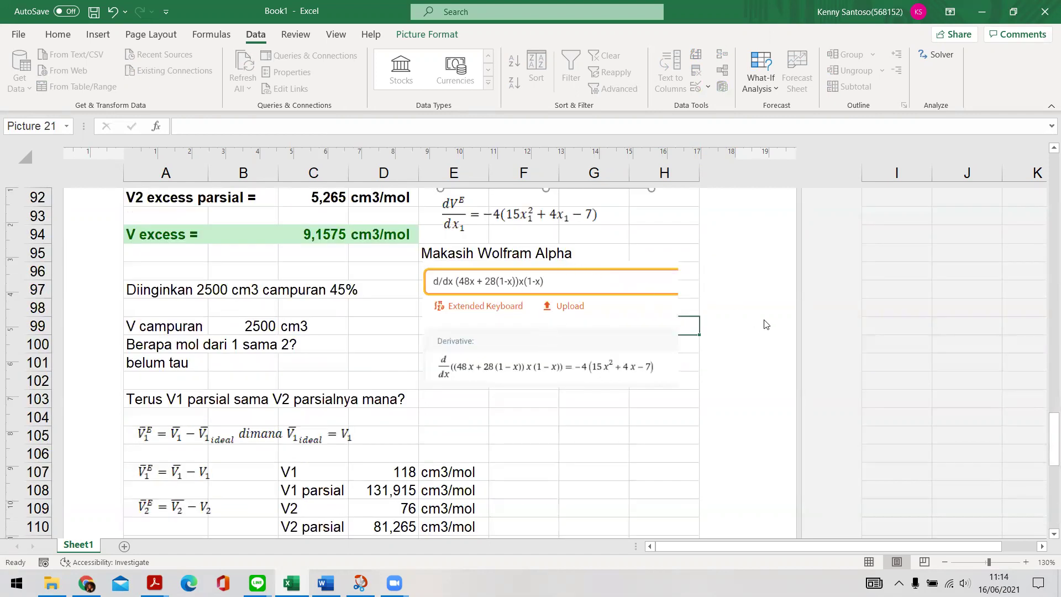
{"action": "left_click_drag", "start_coordinate": [1044, 436], "coordinate": [1045, 431]}
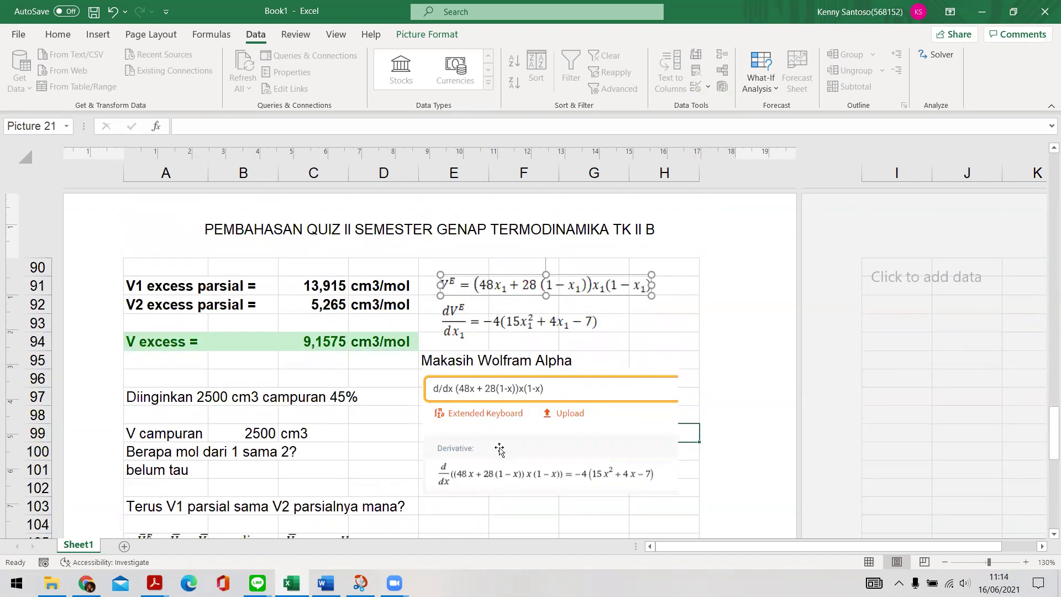
{"action": "left_click", "coordinate": [600, 480]}
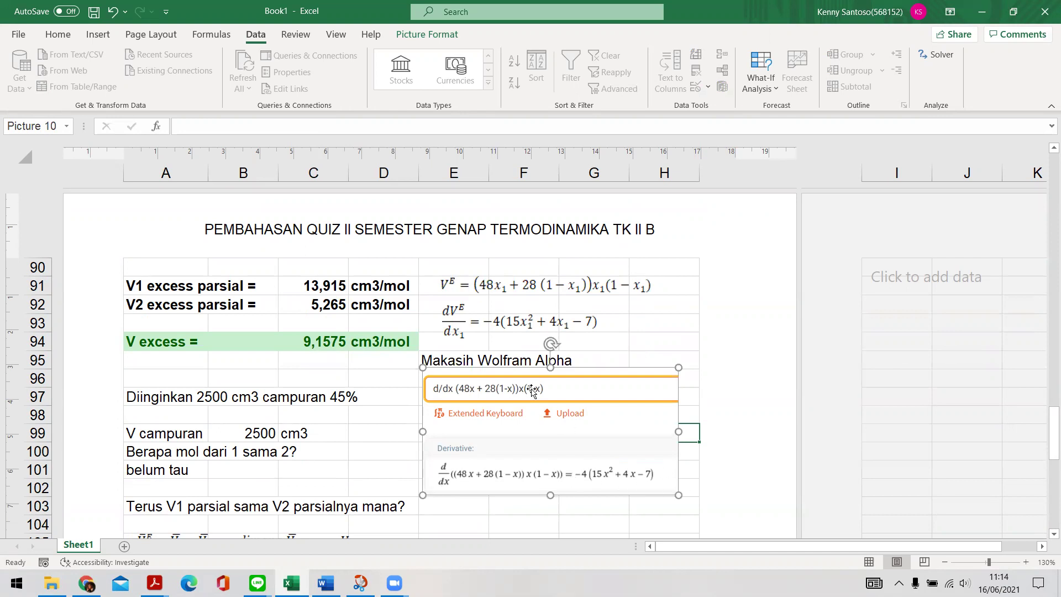
{"action": "left_click", "coordinate": [454, 318]}
{"action": "left_click", "coordinate": [623, 481]}
{"action": "left_click", "coordinate": [520, 335]}
- Check the V1 and V2 partial excess volume cells against the two partial equations in rows 81 to 84
{"action": "scroll", "coordinate": [473, 335], "scroll_direction": "up", "scroll_amount": 5}
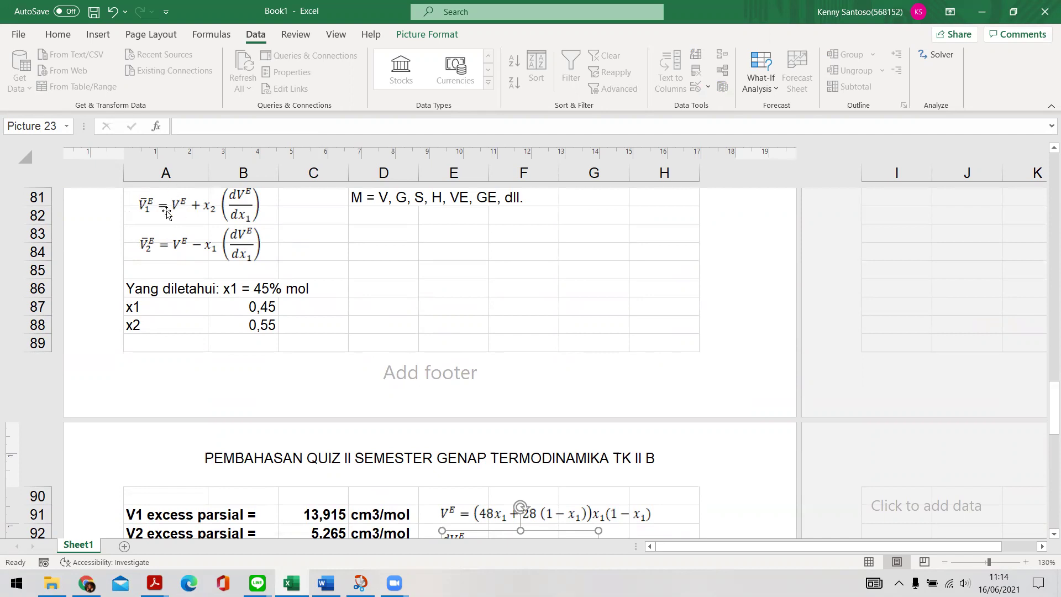
{"action": "scroll", "coordinate": [243, 367], "scroll_direction": "down", "scroll_amount": 1}
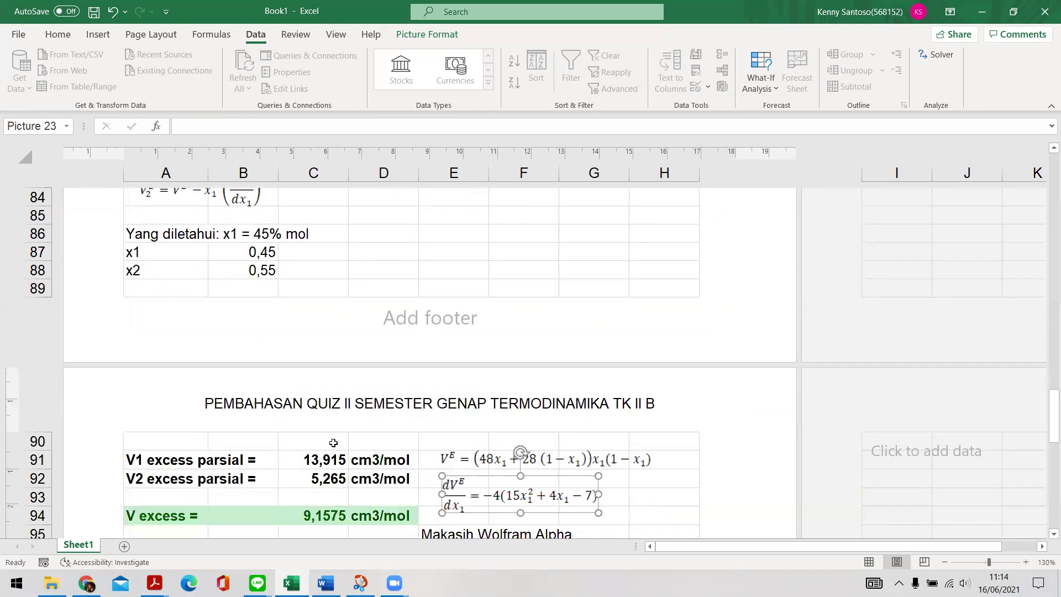
{"action": "left_click", "coordinate": [324, 462]}
{"action": "left_click", "coordinate": [314, 478]}
{"action": "scroll", "coordinate": [318, 475], "scroll_direction": "up", "scroll_amount": 2}
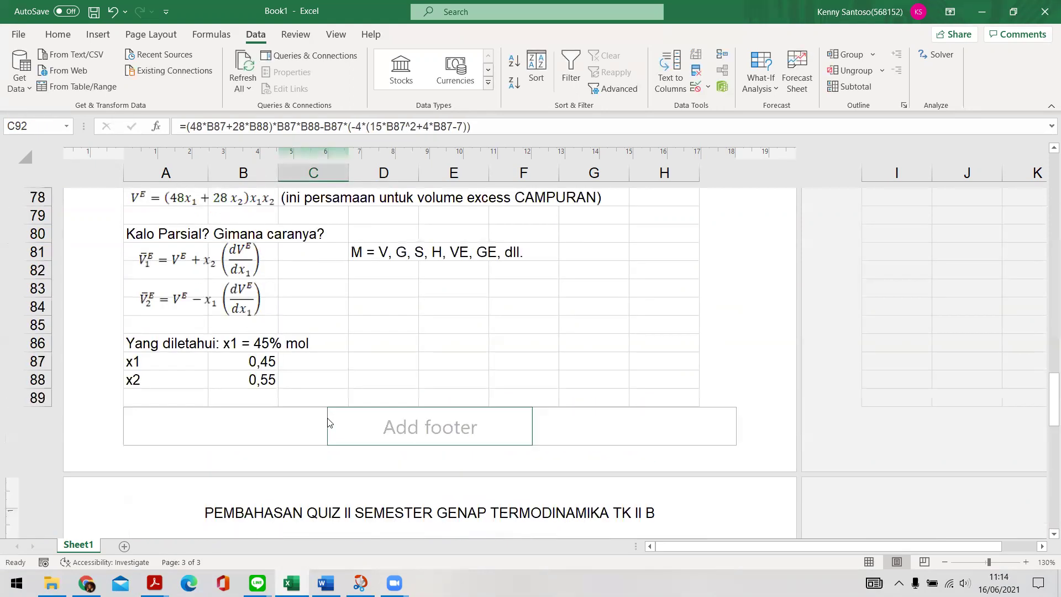
{"action": "left_click", "coordinate": [217, 267]}
{"action": "scroll", "coordinate": [225, 280], "scroll_direction": "down", "scroll_amount": 1}
{"action": "scroll", "coordinate": [233, 290], "scroll_direction": "up", "scroll_amount": 1}
{"action": "scroll", "coordinate": [233, 293], "scroll_direction": "down", "scroll_amount": 2}
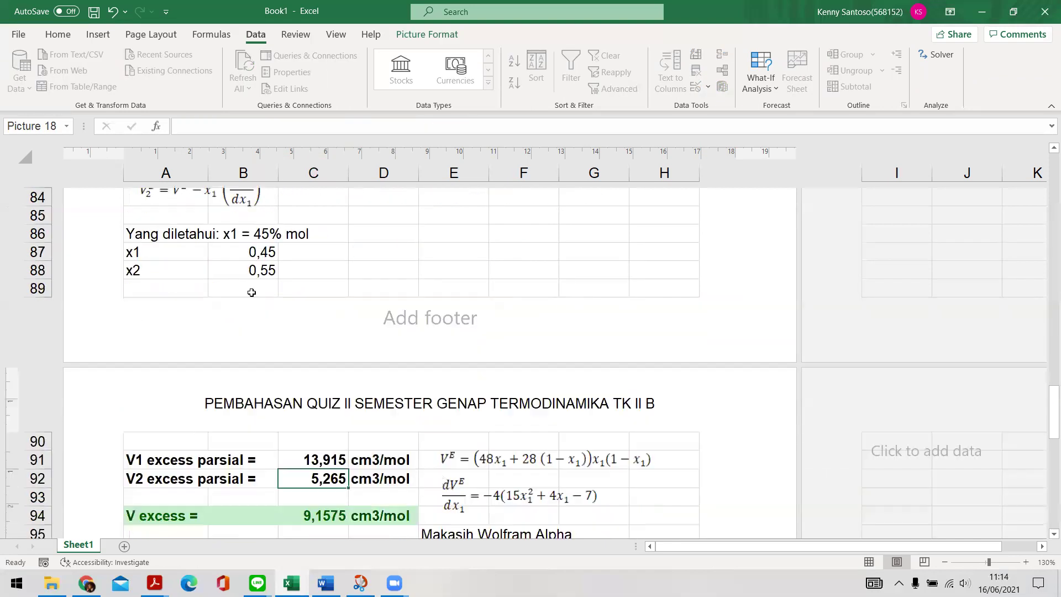
- Inspect the V1 partial excess volume formula in C91 term by term against the mixture, partial and derivative equations
{"action": "left_click", "coordinate": [330, 463]}
{"action": "left_click", "coordinate": [509, 127]}
{"action": "scroll", "coordinate": [382, 269], "scroll_direction": "up", "scroll_amount": 1}
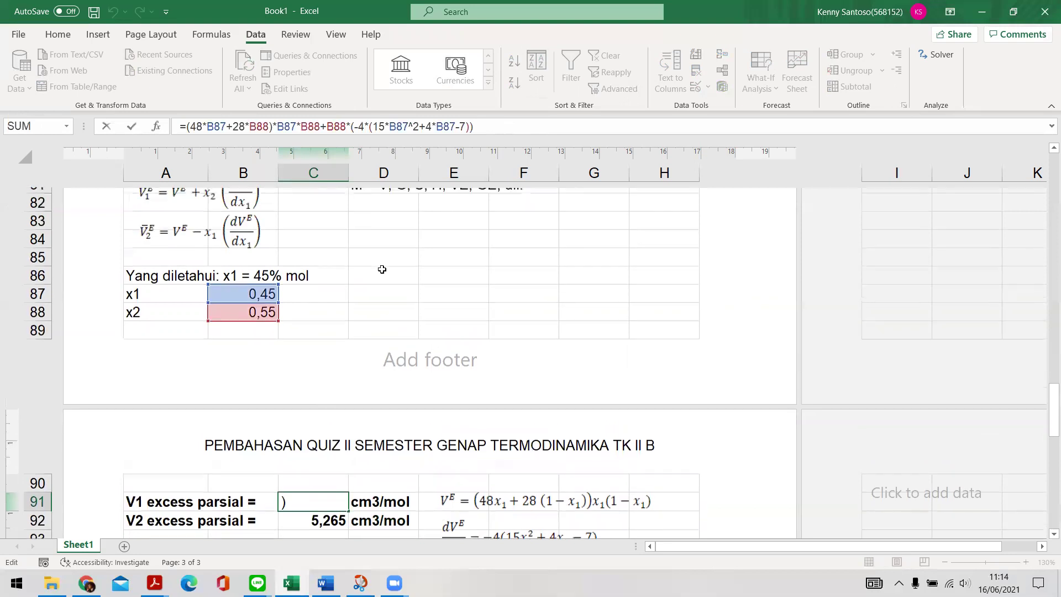
{"action": "scroll", "coordinate": [382, 269], "scroll_direction": "up", "scroll_amount": 2}
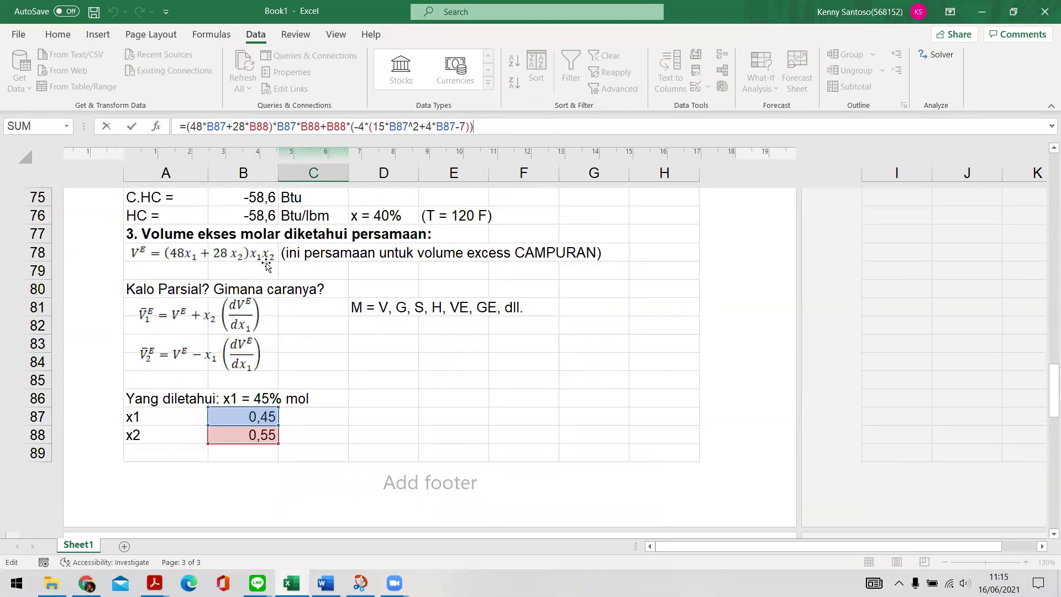
{"action": "scroll", "coordinate": [266, 265], "scroll_direction": "down", "scroll_amount": 3}
{"action": "scroll", "coordinate": [501, 500], "scroll_direction": "down", "scroll_amount": 1}
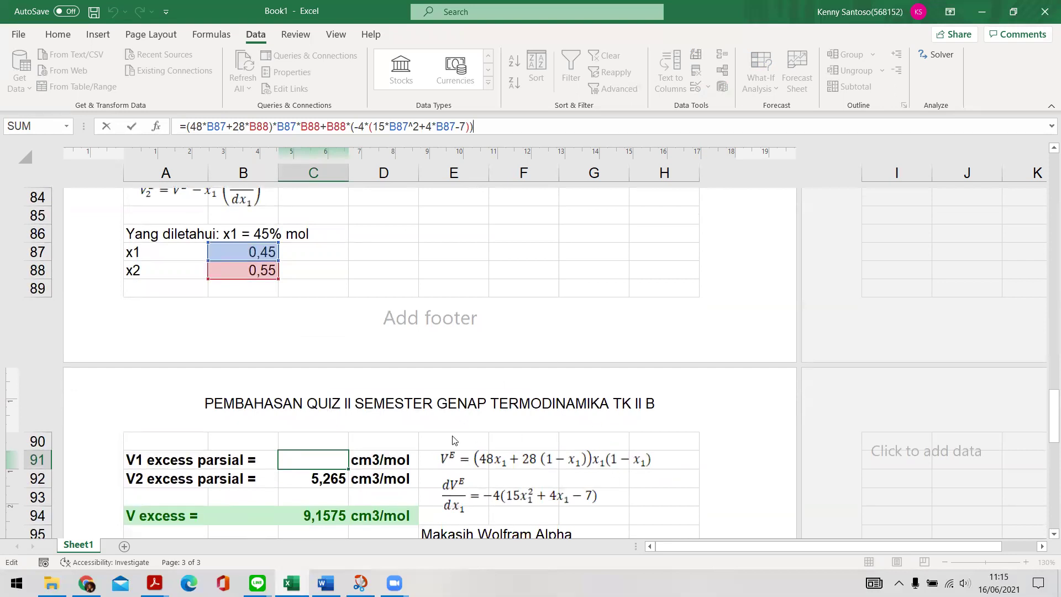
{"action": "scroll", "coordinate": [278, 314], "scroll_direction": "up", "scroll_amount": 3}
{"action": "left_click_drag", "start_coordinate": [187, 126], "coordinate": [324, 118]}
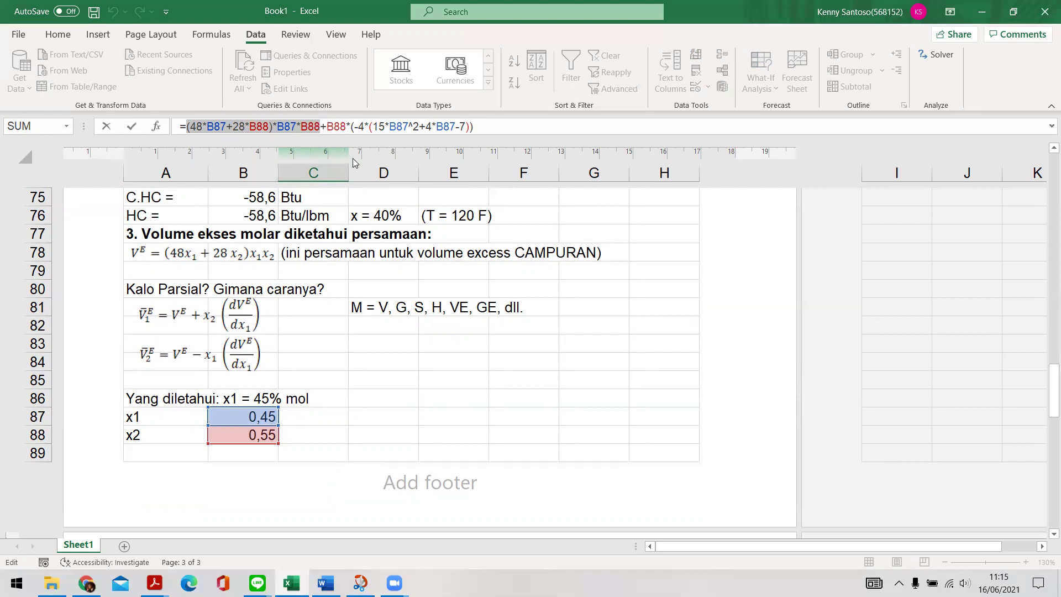
{"action": "left_click_drag", "start_coordinate": [320, 124], "coordinate": [345, 127]}
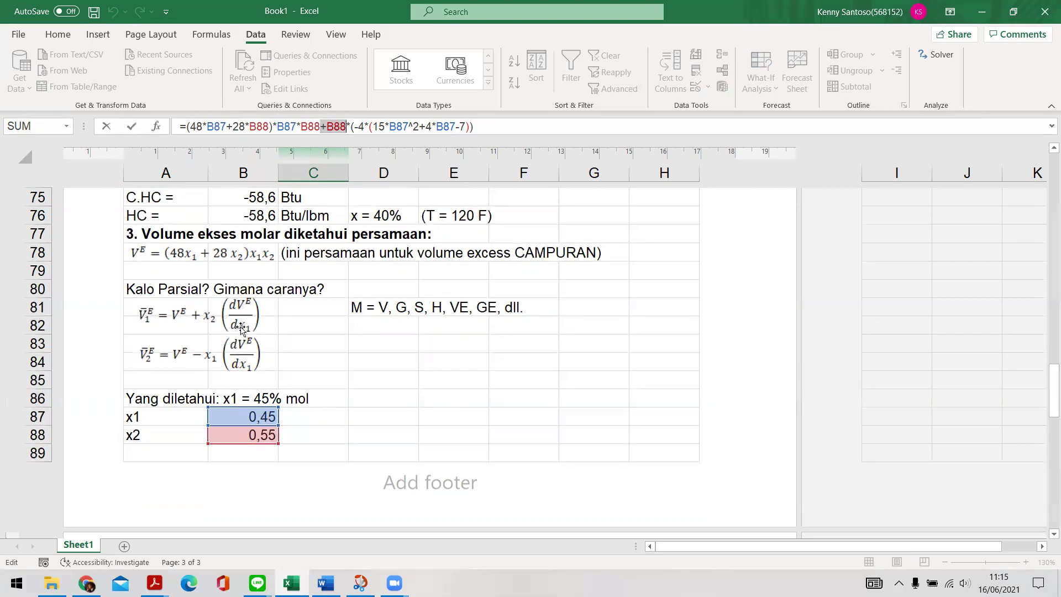
{"action": "scroll", "coordinate": [553, 330], "scroll_direction": "down", "scroll_amount": 3}
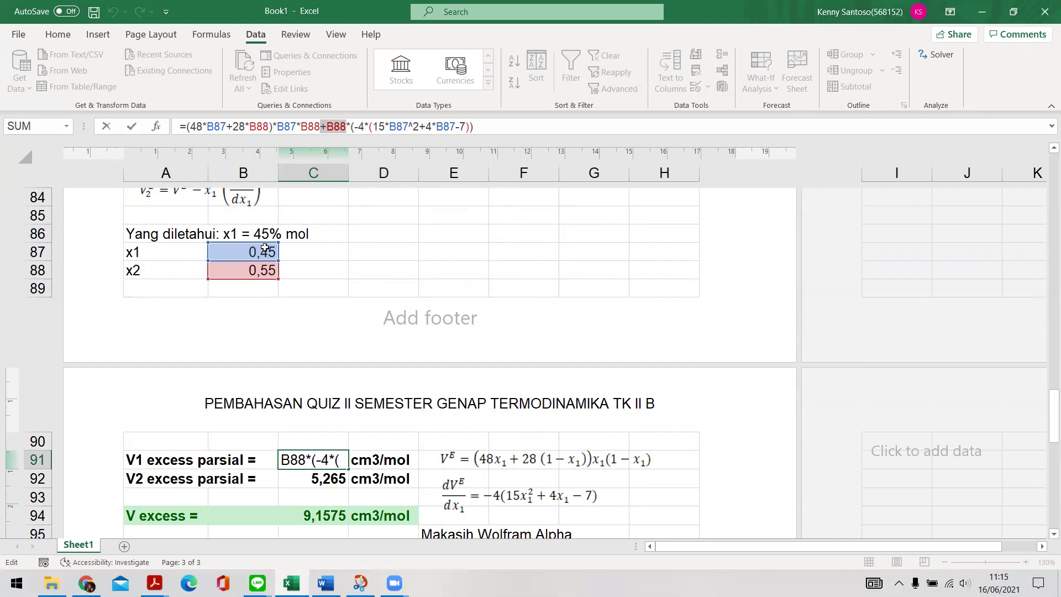
{"action": "key", "text": "ctrl+Return"}
- Review the V1 and V2 partial excess volume rows and the highlighted mixture V excess row
{"action": "left_click_drag", "start_coordinate": [197, 455], "coordinate": [386, 461]}
{"action": "left_click_drag", "start_coordinate": [200, 482], "coordinate": [400, 466]}
{"action": "left_click", "coordinate": [315, 479]}
{"action": "left_click_drag", "start_coordinate": [160, 525], "coordinate": [386, 513]}
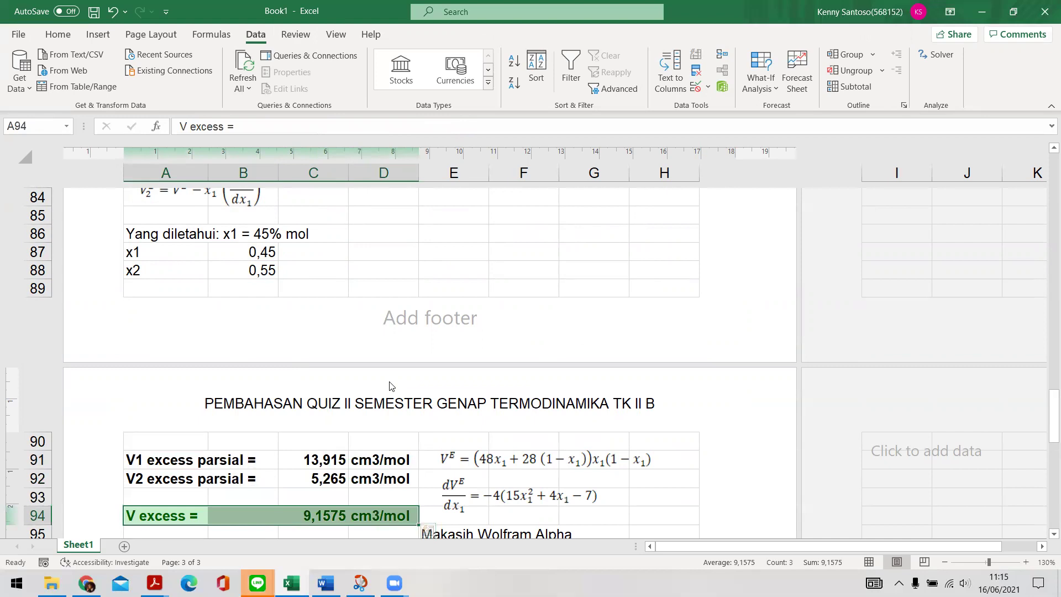
- Switch to the quiz PDF in Adobe Acrobat Reader and mark the key phrases of problem 3, parts a and b
{"action": "left_click", "coordinate": [155, 583]}
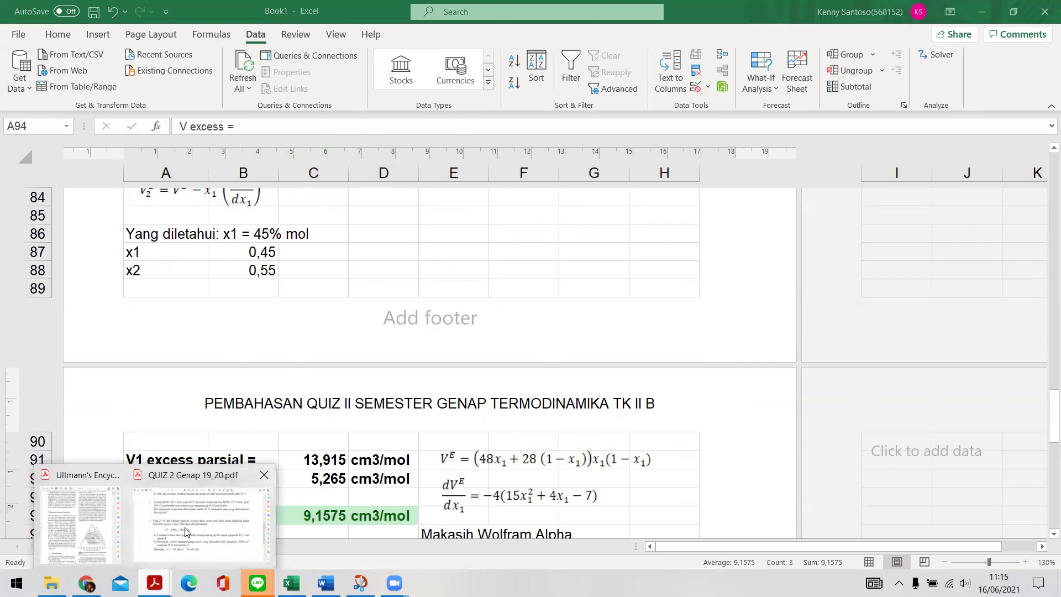
{"action": "left_click", "coordinate": [186, 532]}
{"action": "left_click_drag", "start_coordinate": [274, 390], "coordinate": [778, 394]}
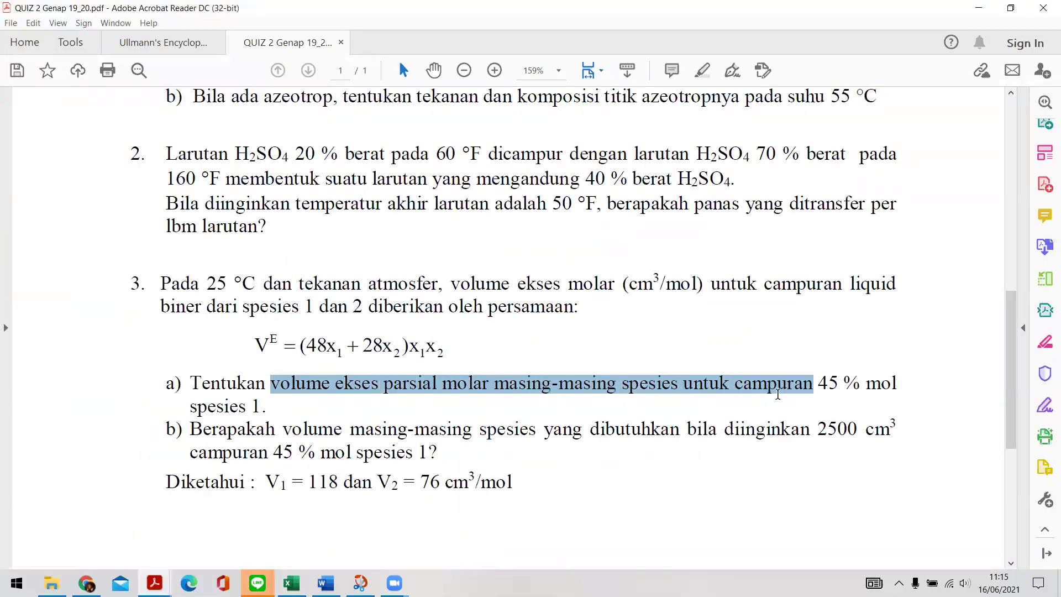
{"action": "left_click", "coordinate": [391, 430]}
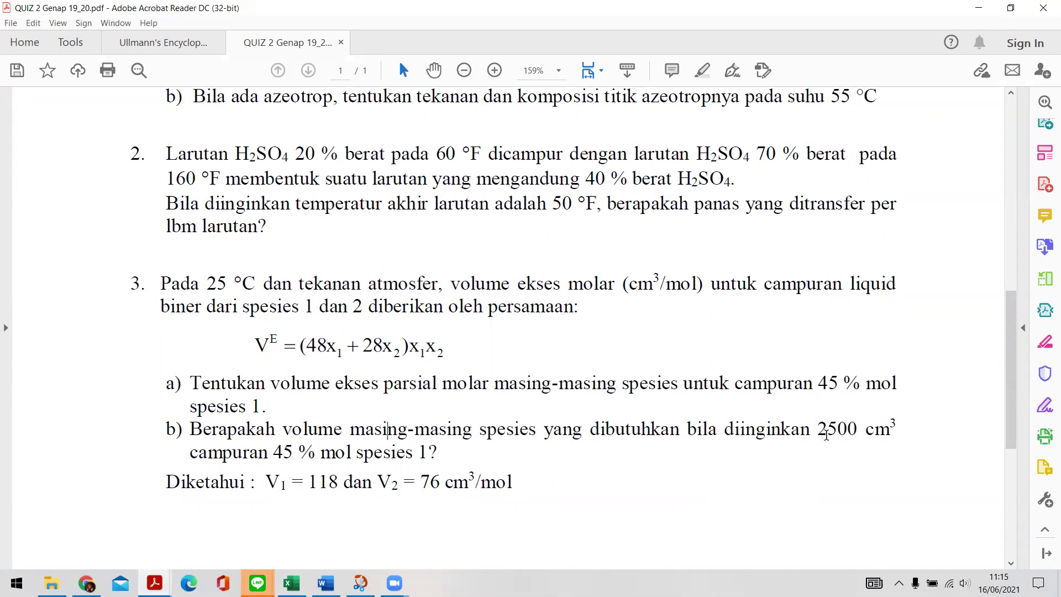
{"action": "left_click_drag", "start_coordinate": [821, 430], "coordinate": [896, 429]}
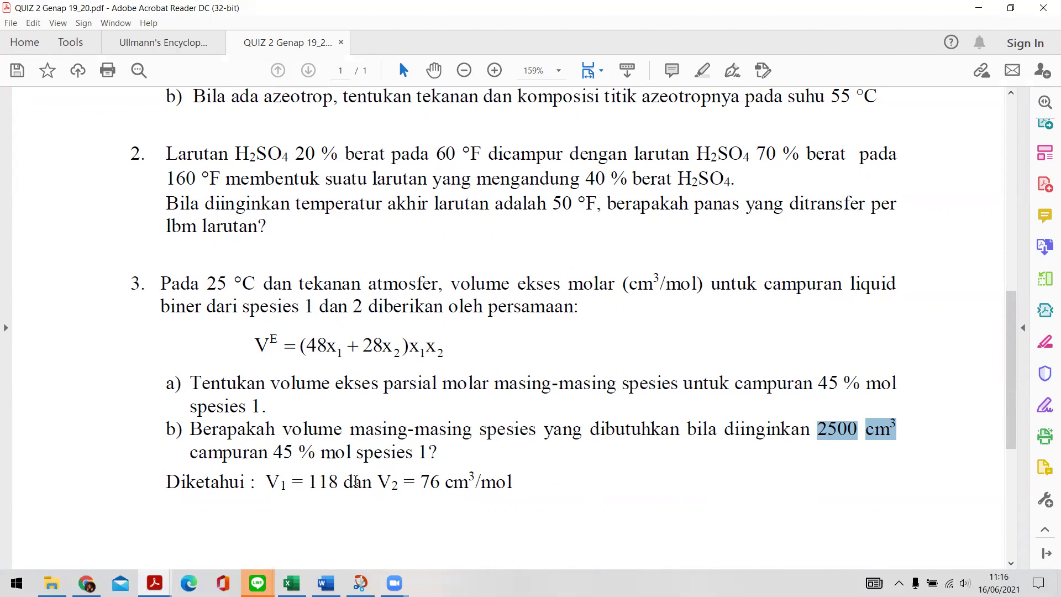
{"action": "left_click_drag", "start_coordinate": [894, 438], "coordinate": [820, 433]}
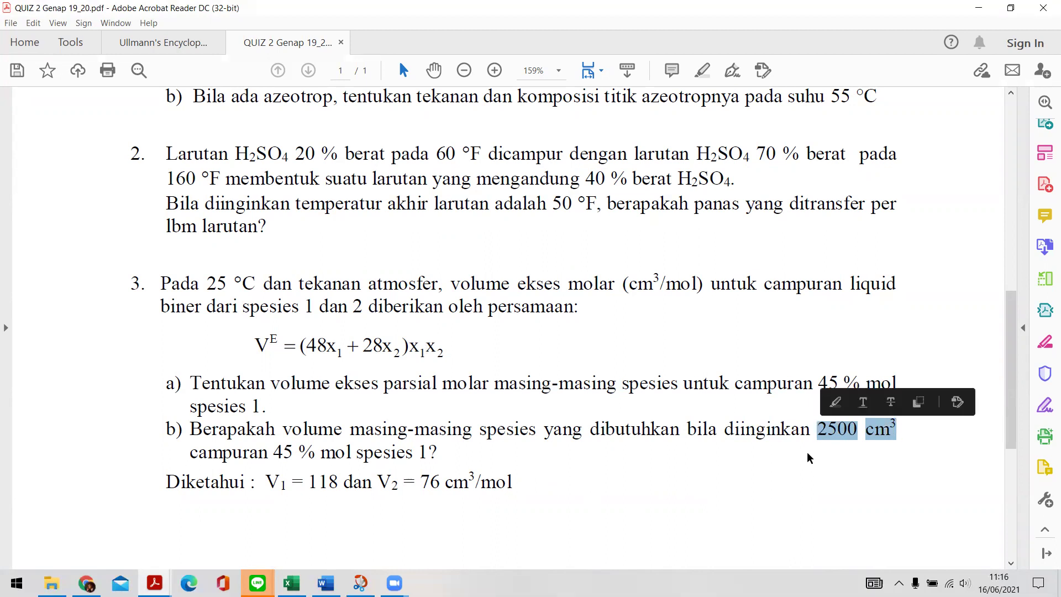
{"action": "left_click_drag", "start_coordinate": [438, 453], "coordinate": [359, 456]}
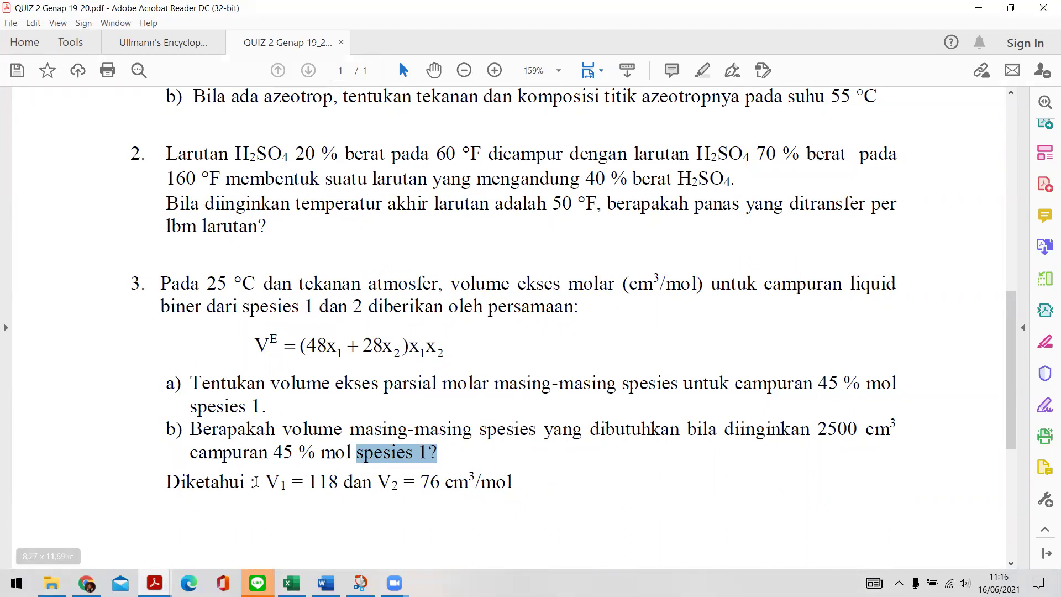
- Mark the given V1 and V2 molar volumes on the Diketahui line under problem 3
{"action": "left_click_drag", "start_coordinate": [266, 482], "coordinate": [324, 487]}
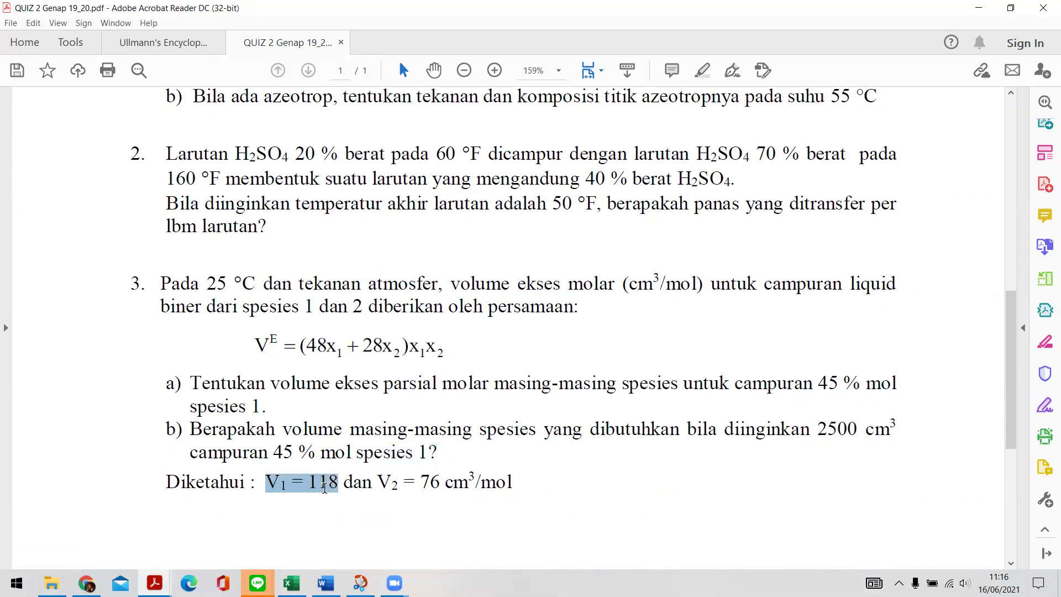
{"action": "left_click", "coordinate": [371, 494]}
{"action": "left_click_drag", "start_coordinate": [340, 481], "coordinate": [266, 482]}
{"action": "left_click", "coordinate": [378, 481]}
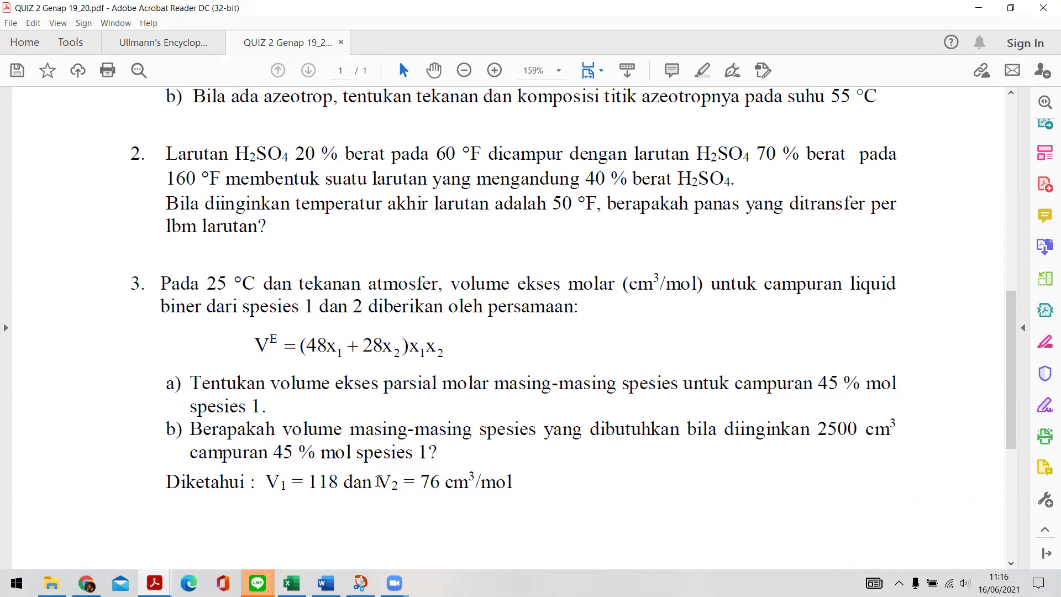
{"action": "left_click_drag", "start_coordinate": [380, 482], "coordinate": [509, 481]}
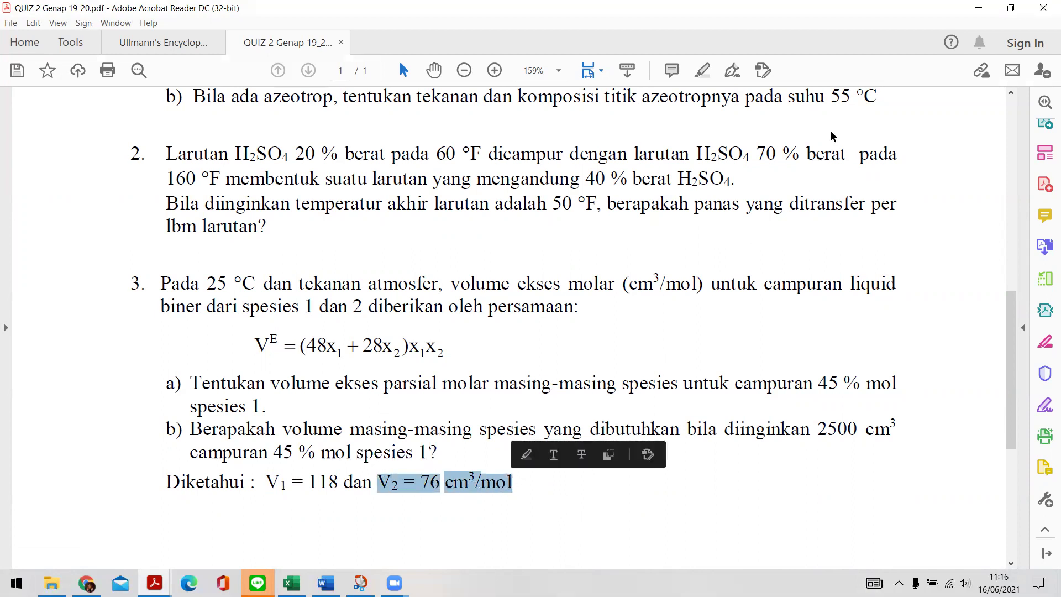
- Return to the Excel workbook and review the desired mixture statement in row 97 and the V campuran row
{"action": "left_click", "coordinate": [977, 7]}
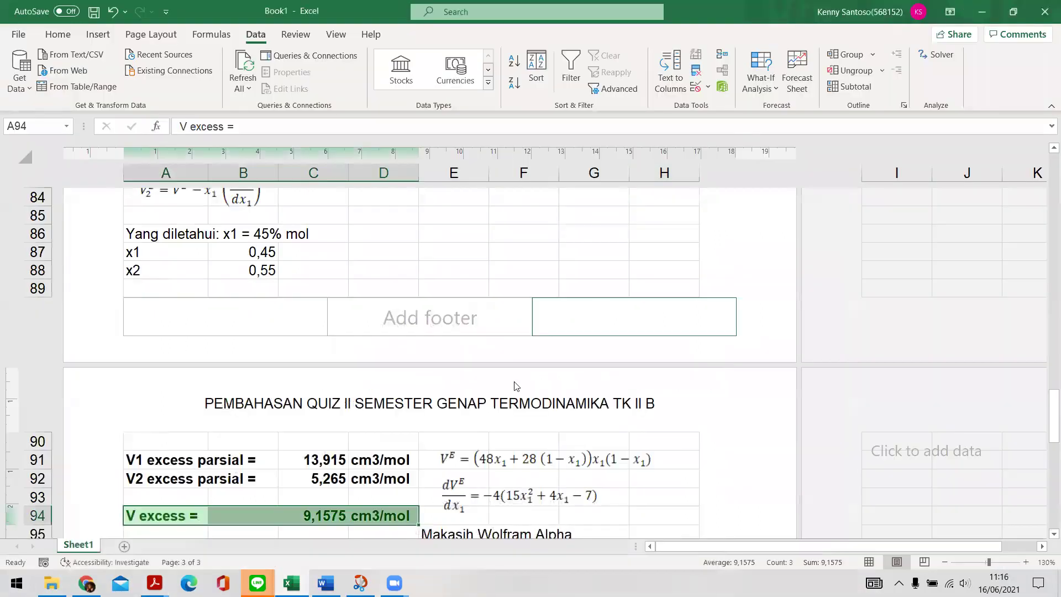
{"action": "scroll", "coordinate": [471, 435], "scroll_direction": "down", "scroll_amount": 6}
{"action": "scroll", "coordinate": [471, 435], "scroll_direction": "up", "scroll_amount": 4}
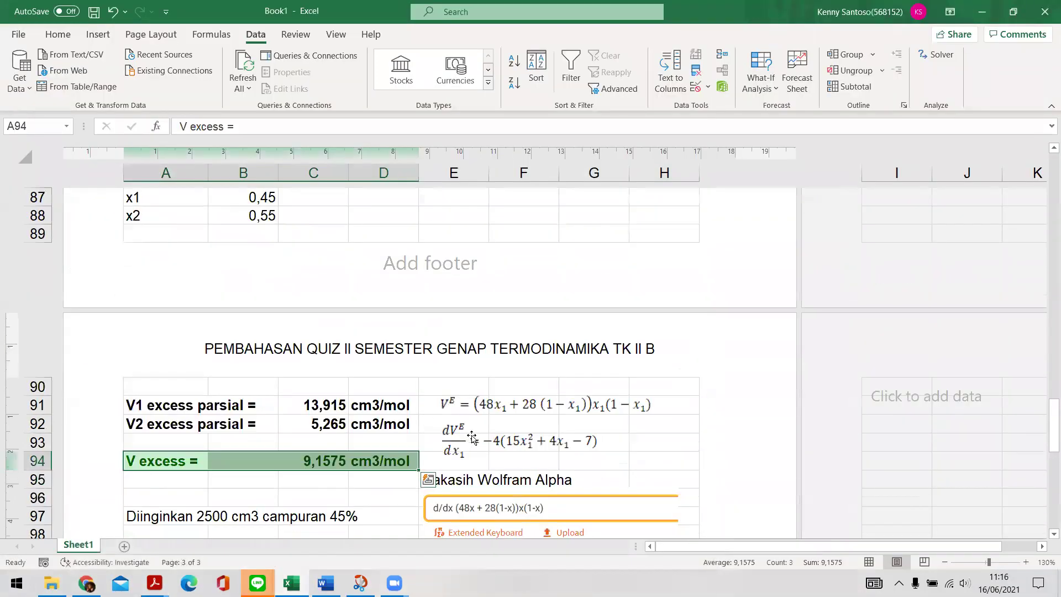
{"action": "scroll", "coordinate": [430, 432], "scroll_direction": "down", "scroll_amount": 2}
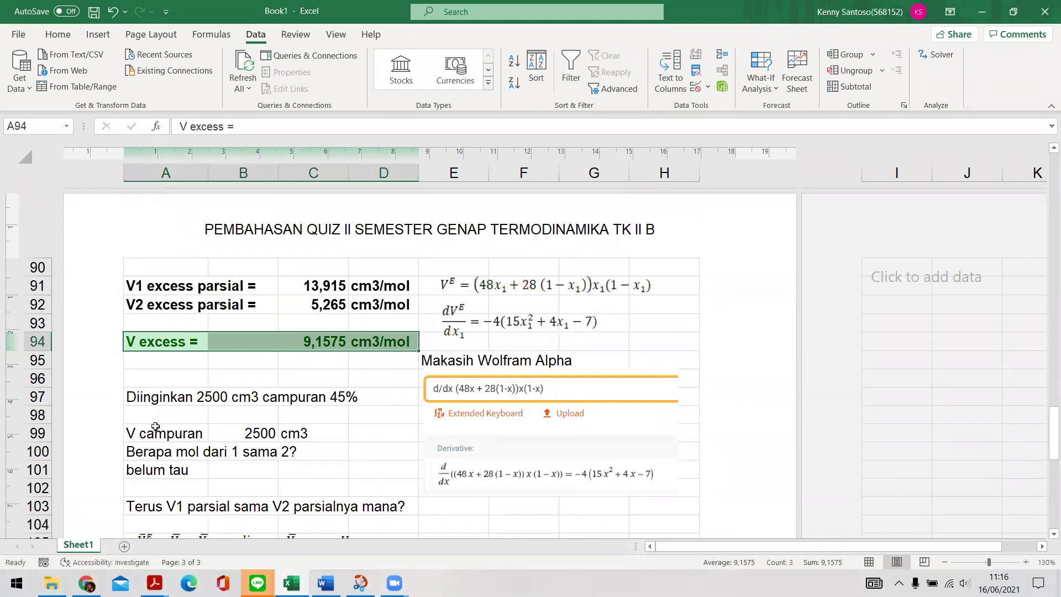
{"action": "left_click_drag", "start_coordinate": [148, 398], "coordinate": [313, 404]}
{"action": "left_click_drag", "start_coordinate": [181, 437], "coordinate": [300, 434]}
- Compare the units of the excess volume cells in D91, D92 and D94 with the V campuran unit in C99
{"action": "left_click", "coordinate": [384, 343]}
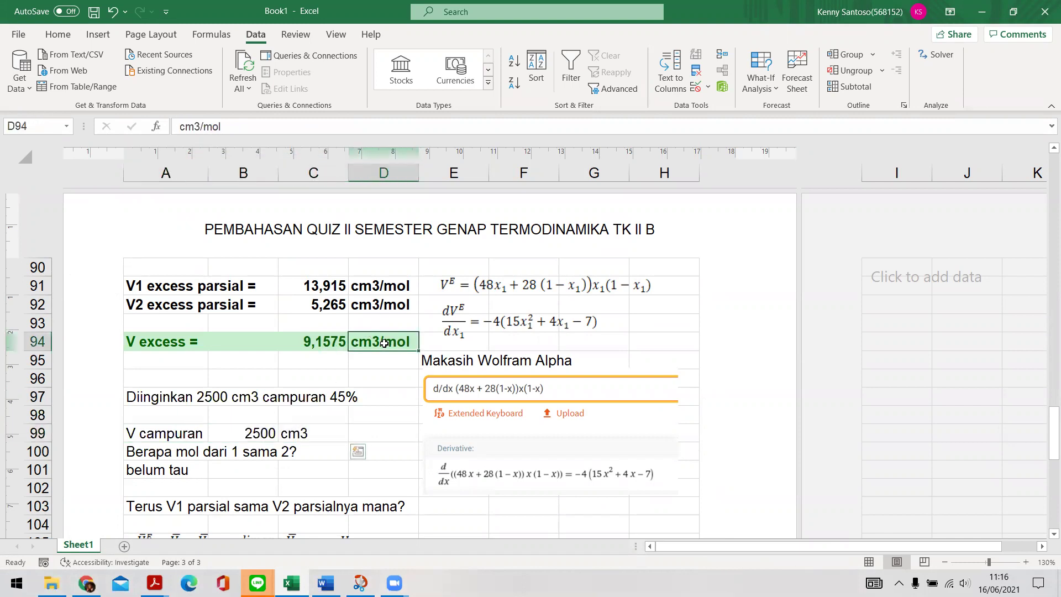
{"action": "left_click", "coordinate": [391, 305]}
{"action": "left_click", "coordinate": [391, 286]}
{"action": "left_click_drag", "start_coordinate": [390, 305], "coordinate": [385, 329]}
{"action": "left_click", "coordinate": [385, 337]}
{"action": "left_click", "coordinate": [381, 304]}
{"action": "left_click", "coordinate": [379, 287]}
{"action": "left_click", "coordinate": [376, 310]}
{"action": "left_click", "coordinate": [382, 342]}
{"action": "left_click_drag", "start_coordinate": [161, 439], "coordinate": [272, 453]}
{"action": "left_click", "coordinate": [331, 437], "text": "shift"}
{"action": "left_click", "coordinate": [326, 435]}
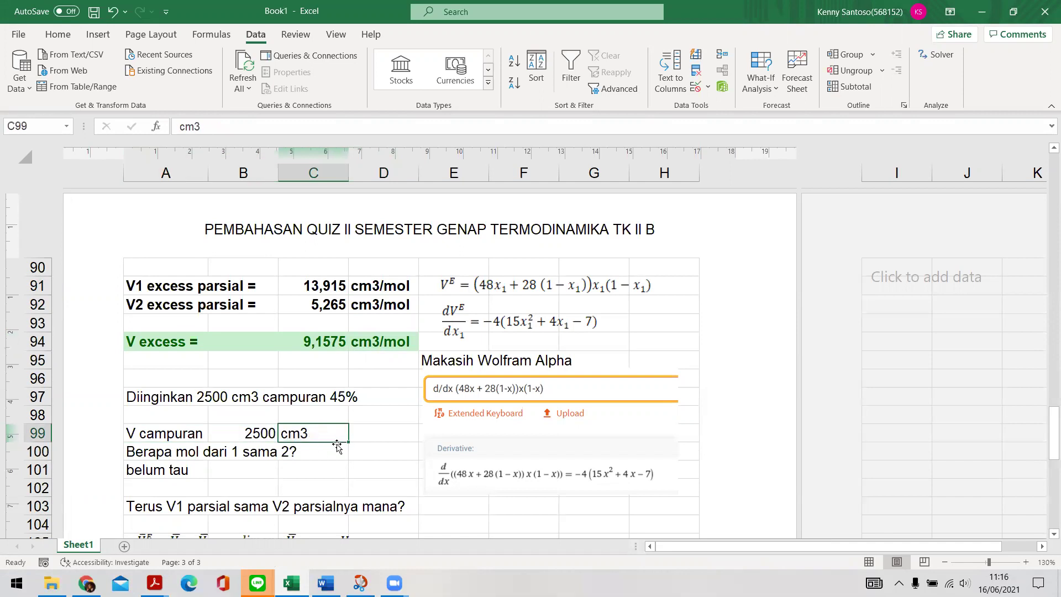
- Read the question about the moles of 1 and 2 in A100 and the V1 and V2 parsial question in row 103
{"action": "left_click", "coordinate": [158, 454]}
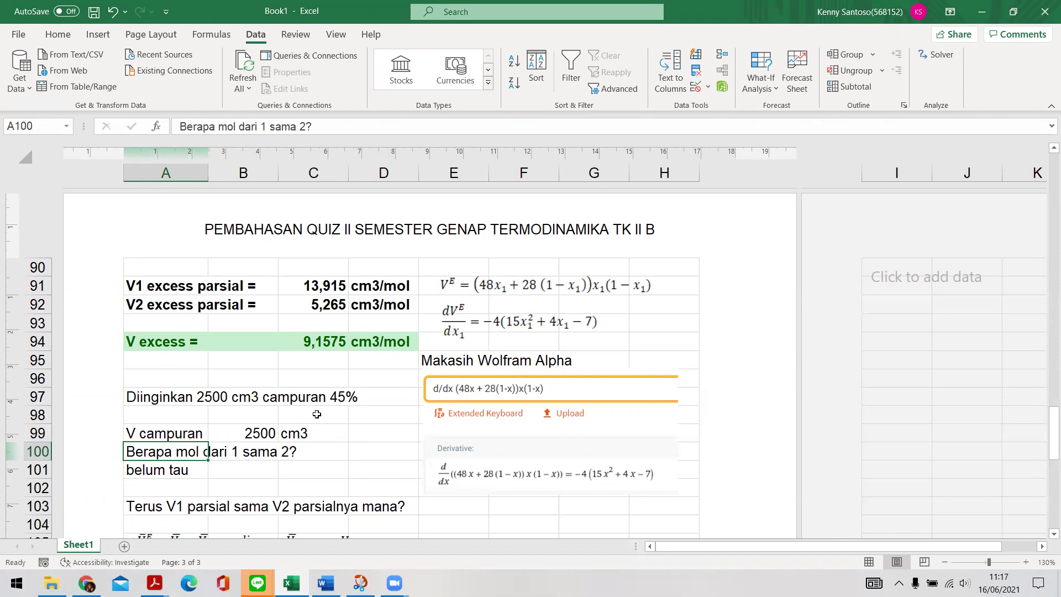
{"action": "scroll", "coordinate": [349, 377], "scroll_direction": "down", "scroll_amount": 2}
{"action": "scroll", "coordinate": [350, 375], "scroll_direction": "up", "scroll_amount": 2}
{"action": "scroll", "coordinate": [353, 378], "scroll_direction": "down", "scroll_amount": 2}
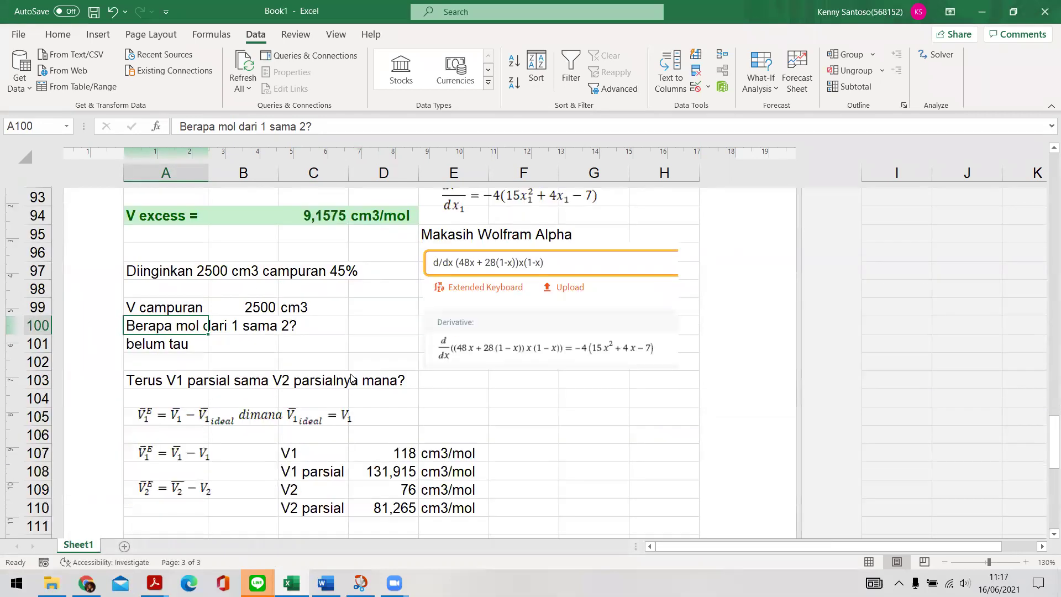
{"action": "left_click", "coordinate": [152, 381]}
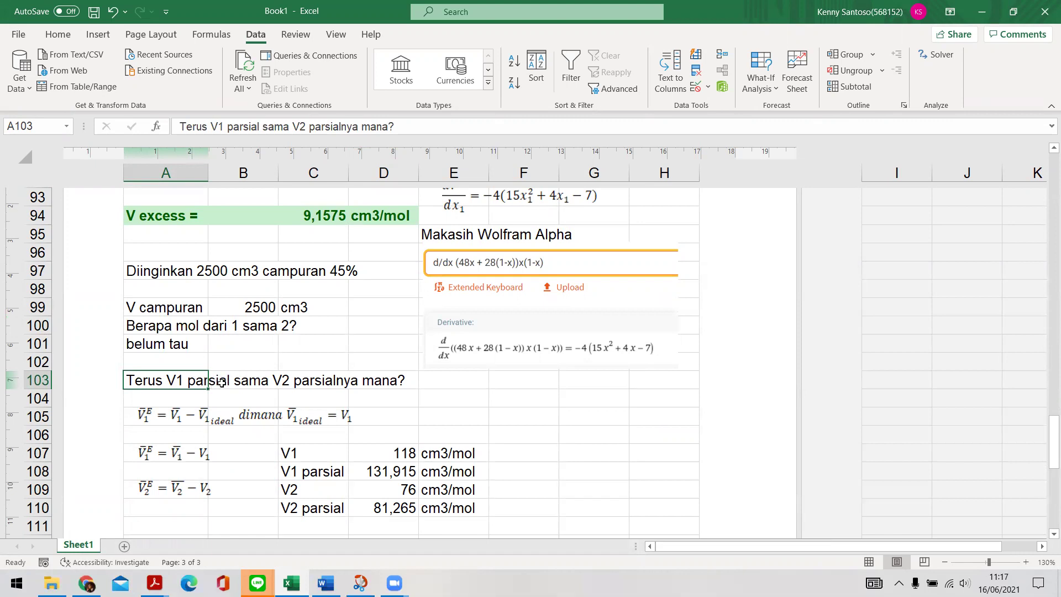
{"action": "left_click", "coordinate": [270, 383]}
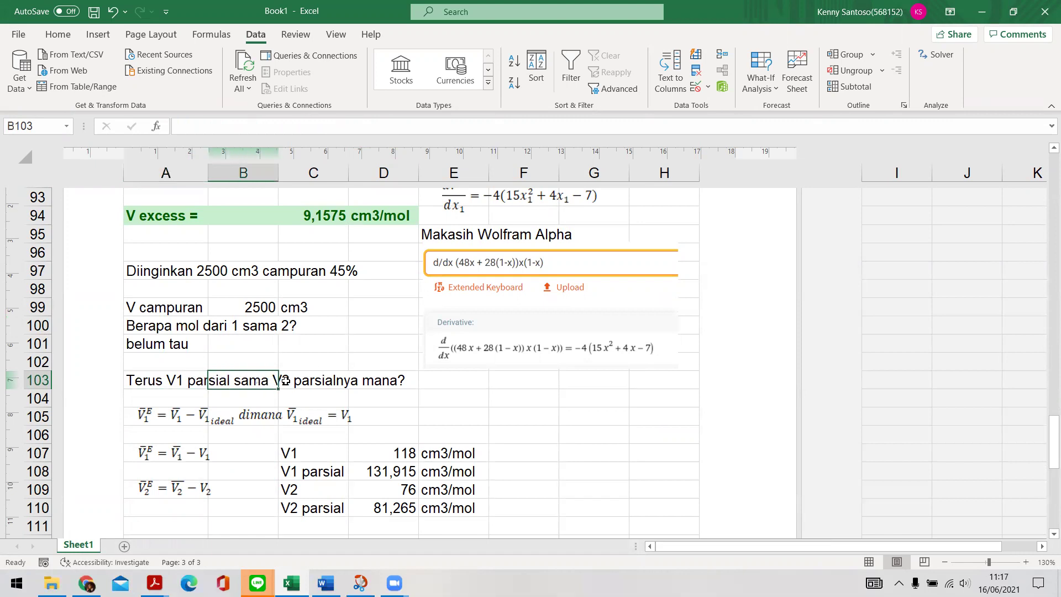
{"action": "left_click", "coordinate": [298, 384]}
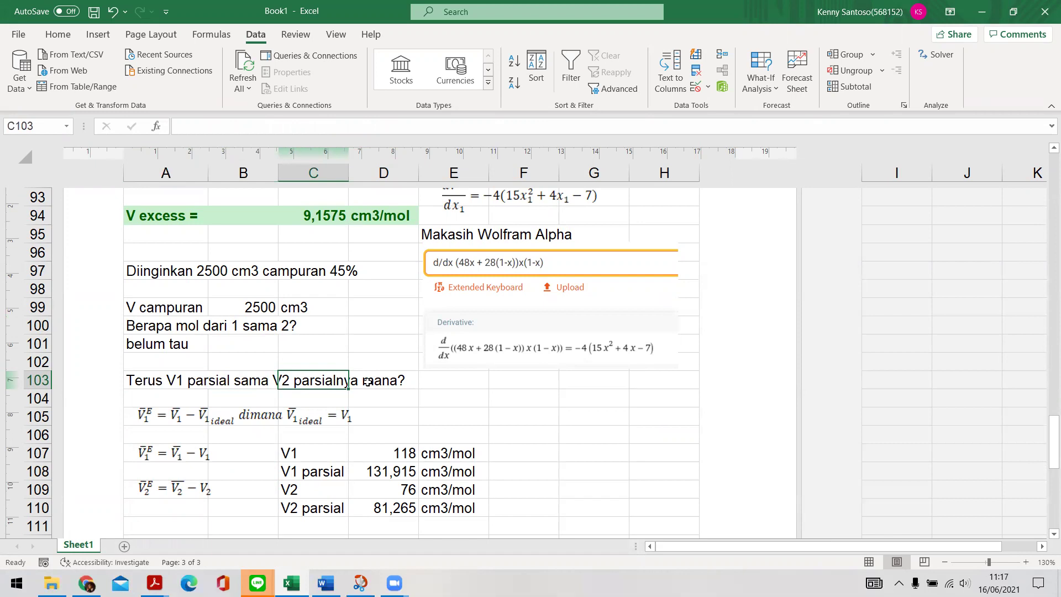
- Examine the ideal partial volume equation in row 105 alongside the V1 and V2 rows of the table below it
{"action": "left_click", "coordinate": [161, 421]}
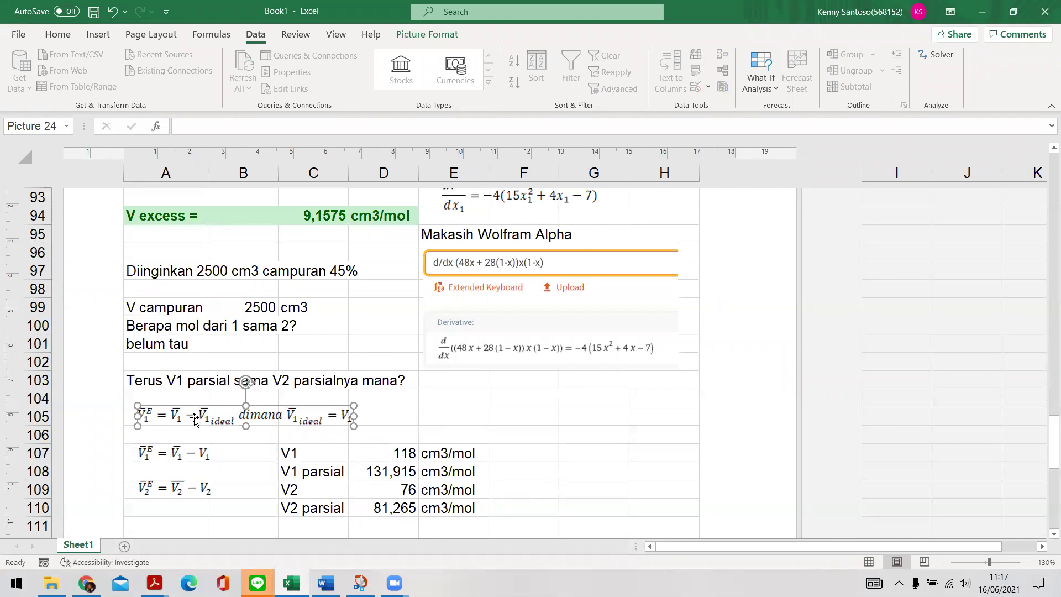
{"action": "left_click", "coordinate": [154, 435]}
{"action": "left_click", "coordinate": [148, 421]}
{"action": "left_click_drag", "start_coordinate": [320, 451], "coordinate": [465, 454]}
{"action": "left_click_drag", "start_coordinate": [299, 491], "coordinate": [449, 484]}
{"action": "left_click_drag", "start_coordinate": [293, 449], "coordinate": [447, 445]}
{"action": "left_click_drag", "start_coordinate": [299, 490], "coordinate": [448, 471]}
{"action": "left_click", "coordinate": [338, 472]}
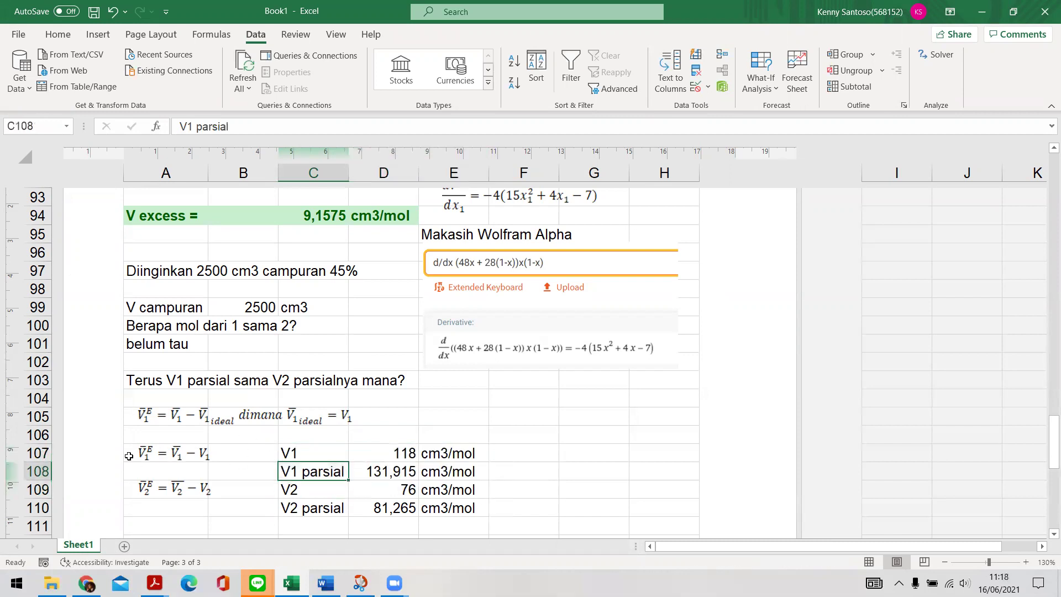
- Match the two partial excess volume equations in rows 107 and 109 with the V1 and V1 parsial labels
{"action": "left_click", "coordinate": [155, 457]}
{"action": "left_click", "coordinate": [149, 495]}
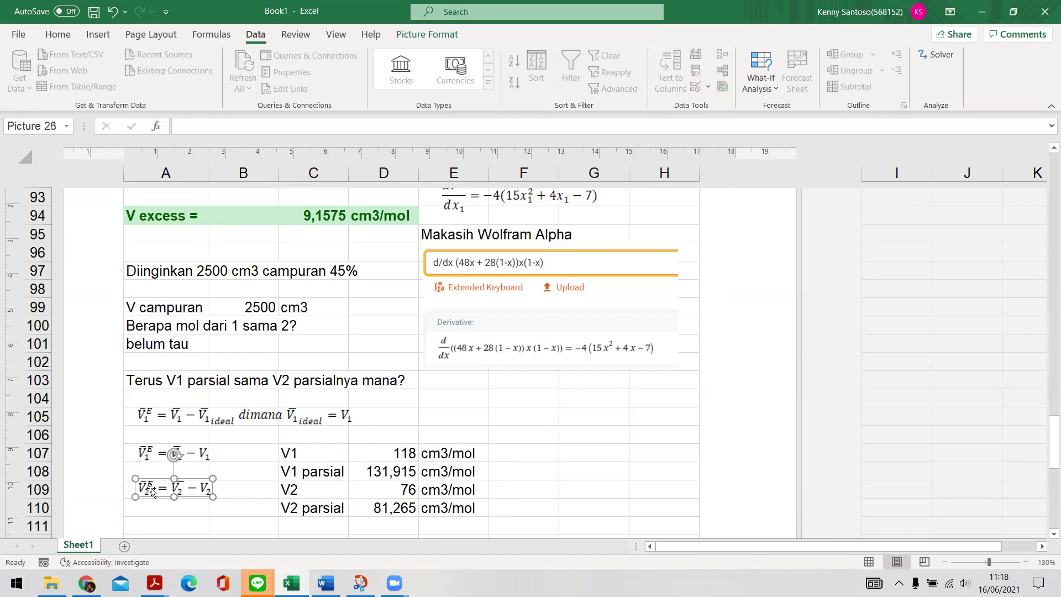
{"action": "left_click", "coordinate": [147, 457]}
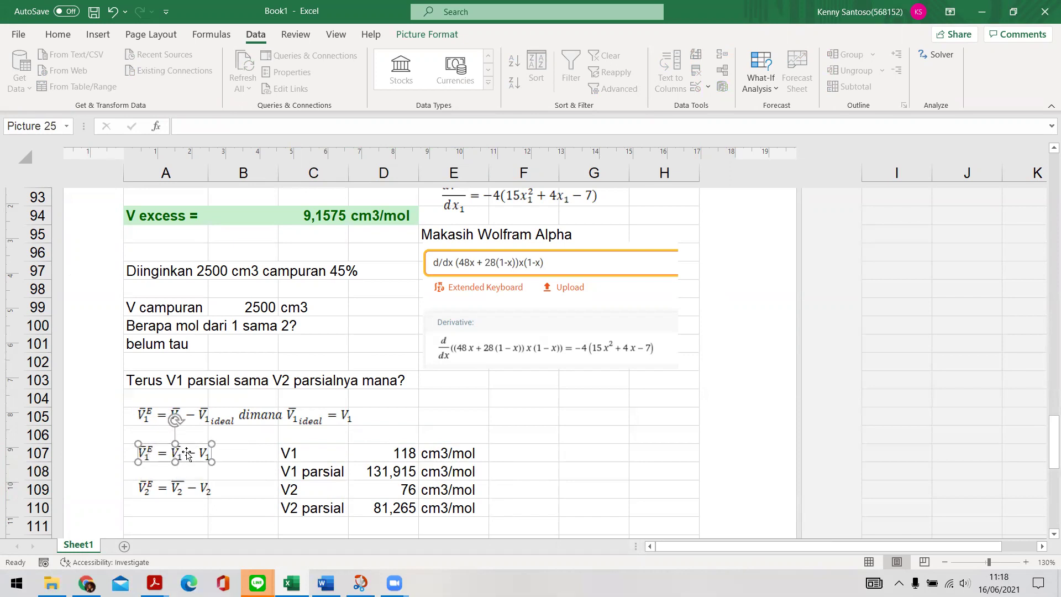
{"action": "left_click", "coordinate": [146, 491]}
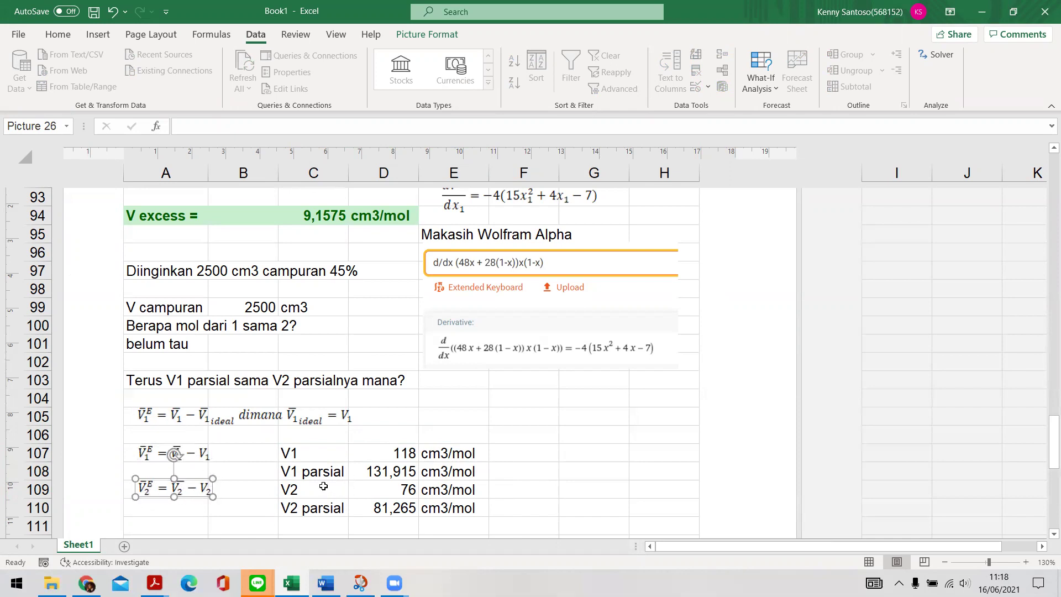
{"action": "left_click", "coordinate": [308, 472]}
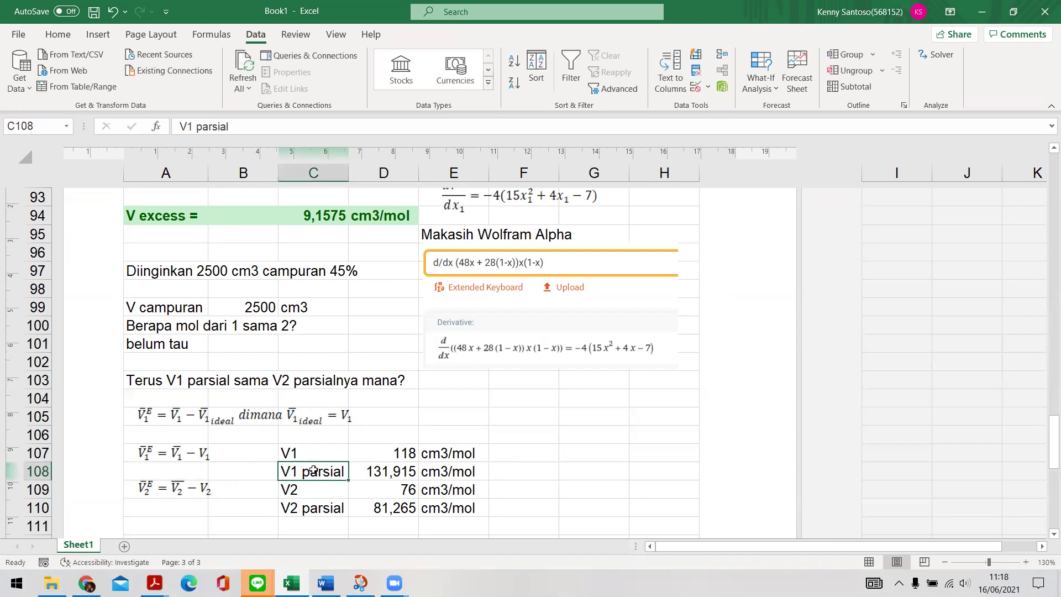
{"action": "left_click", "coordinate": [307, 453]}
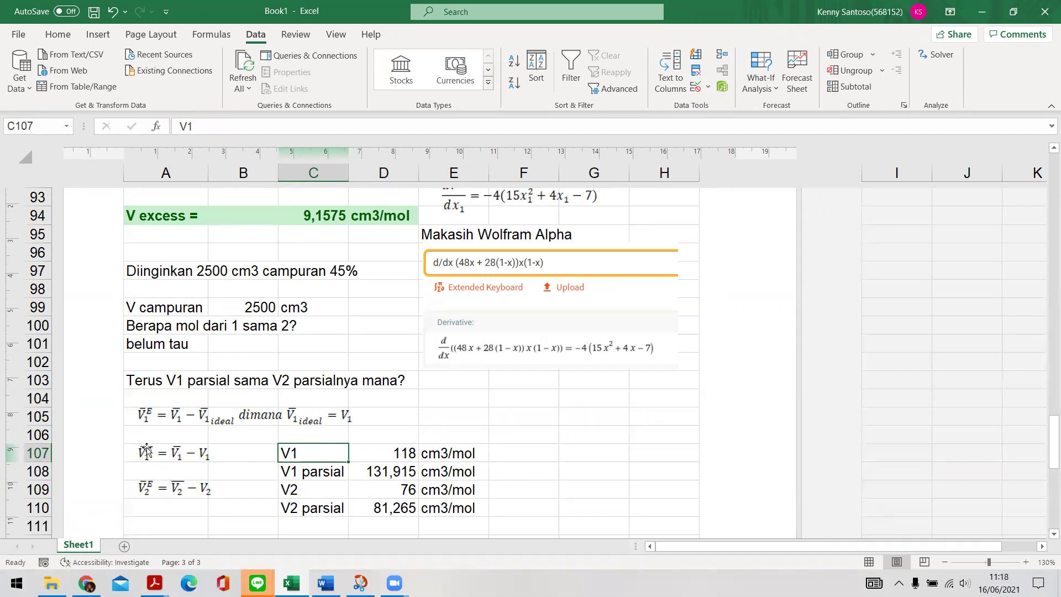
- Trace the V1 parsial formula in D108 back to V1 in D107 and the V1 partial excess volume in C91
{"action": "scroll", "coordinate": [146, 449], "scroll_direction": "up", "scroll_amount": 3}
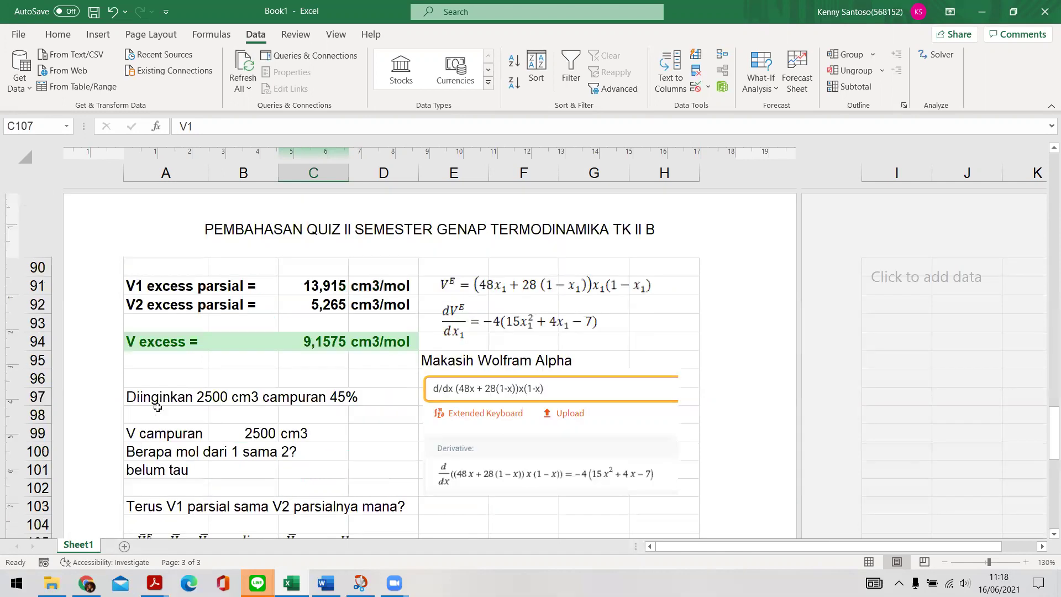
{"action": "left_click_drag", "start_coordinate": [171, 287], "coordinate": [358, 285]}
{"action": "left_click", "coordinate": [309, 287]}
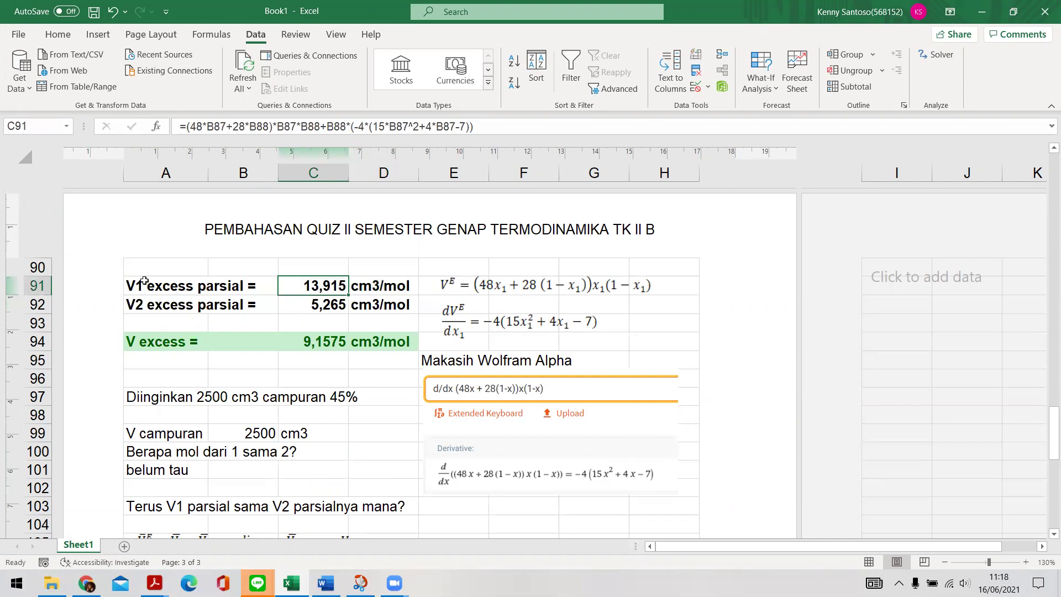
{"action": "scroll", "coordinate": [315, 285], "scroll_direction": "down", "scroll_amount": 3}
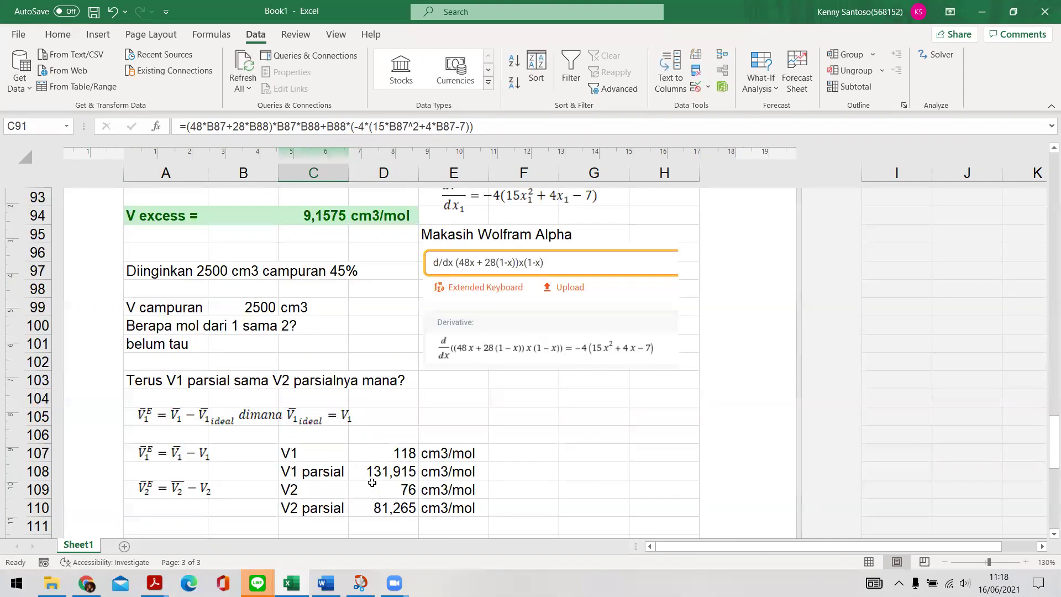
{"action": "left_click", "coordinate": [392, 457]}
{"action": "scroll", "coordinate": [374, 386], "scroll_direction": "up", "scroll_amount": 3}
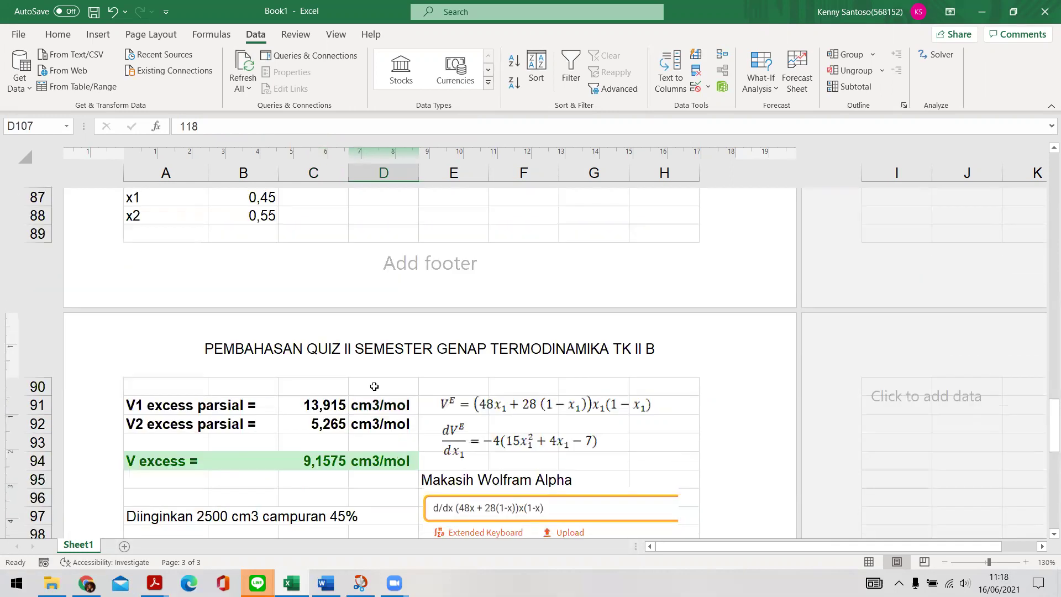
{"action": "left_click", "coordinate": [320, 408]}
{"action": "scroll", "coordinate": [321, 401], "scroll_direction": "down", "scroll_amount": 3}
{"action": "left_click", "coordinate": [410, 471]}
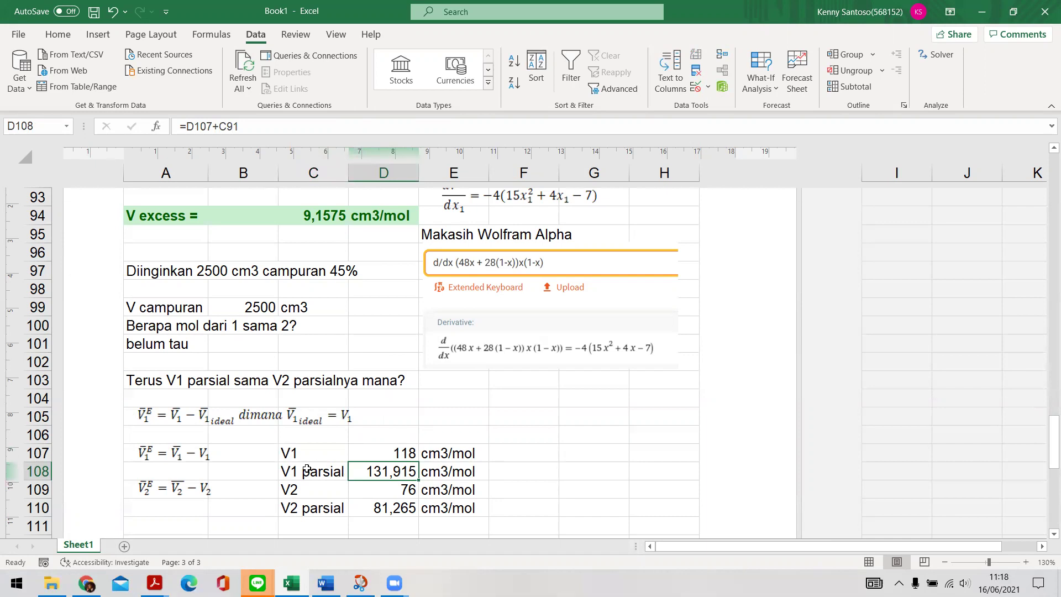
- Inspect the V2 parsial formula in D110 and review it together with the V1 parsial row
{"action": "scroll", "coordinate": [319, 471], "scroll_direction": "down", "scroll_amount": 1}
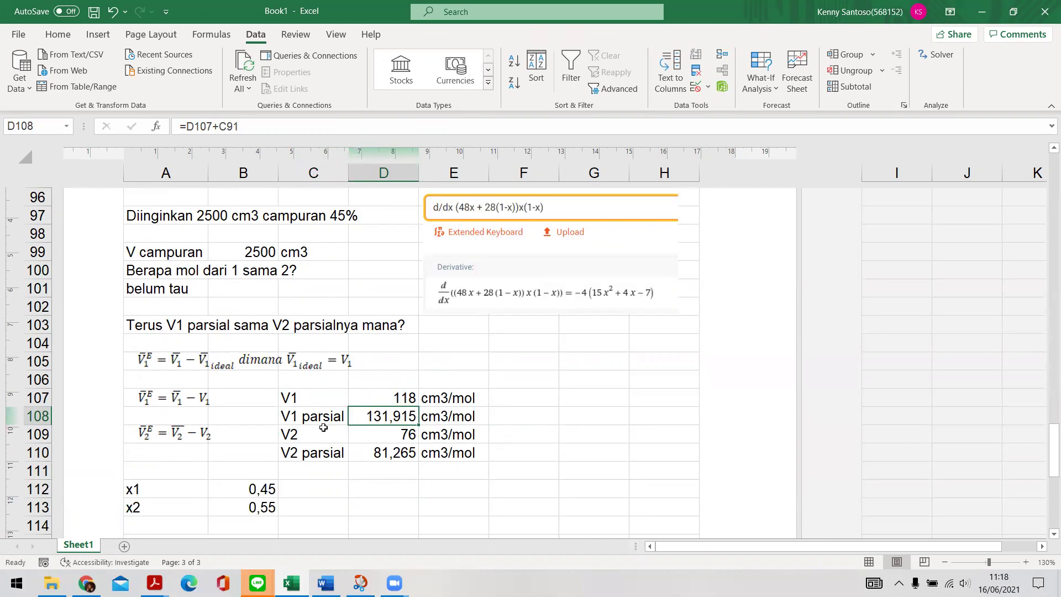
{"action": "left_click_drag", "start_coordinate": [296, 452], "coordinate": [456, 454]}
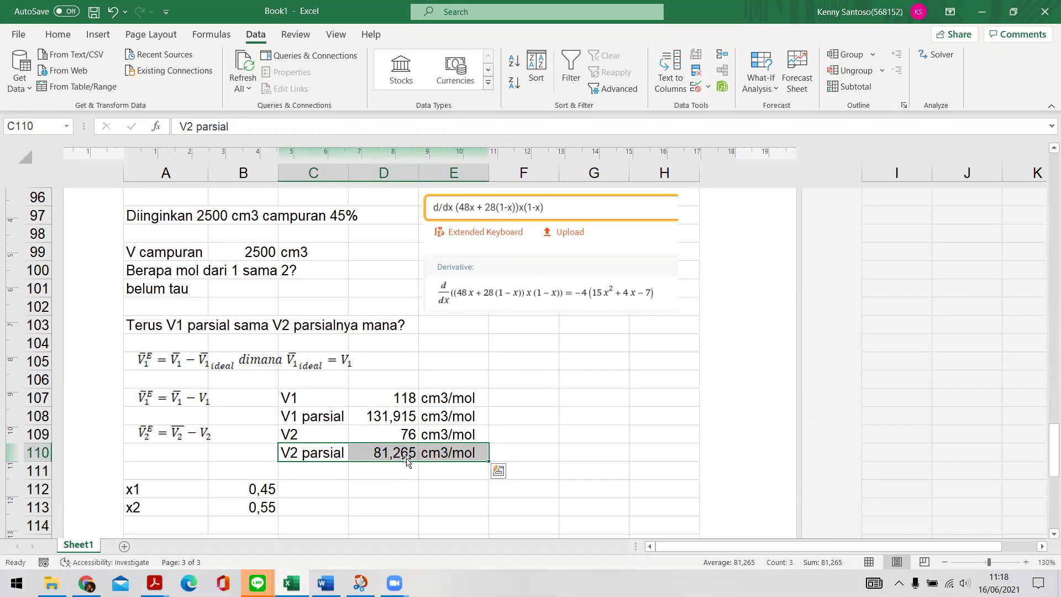
{"action": "left_click", "coordinate": [395, 418]}
{"action": "left_click", "coordinate": [387, 449]}
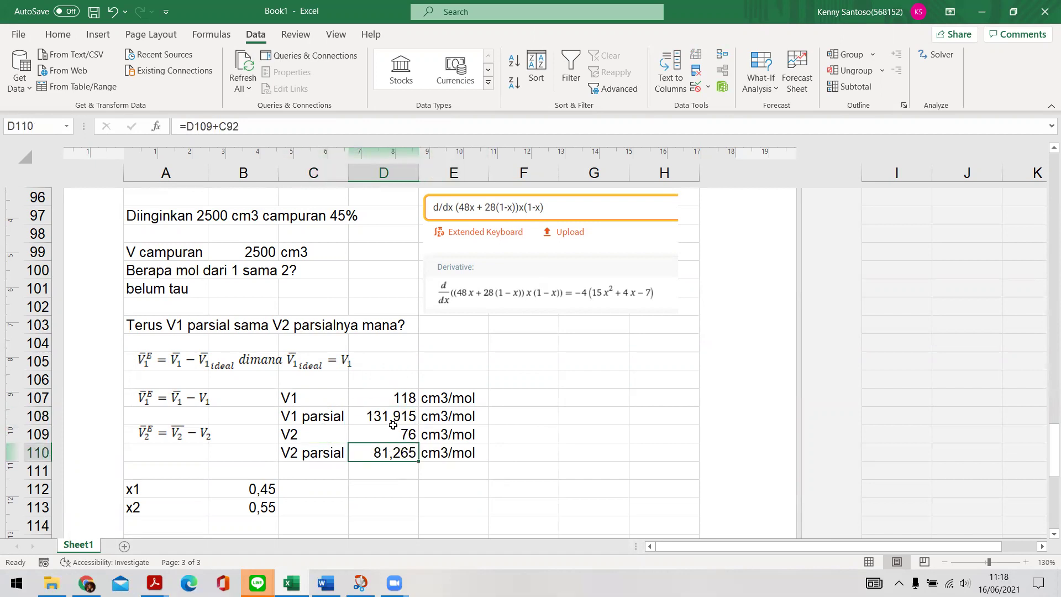
{"action": "left_click_drag", "start_coordinate": [312, 413], "coordinate": [442, 411]}
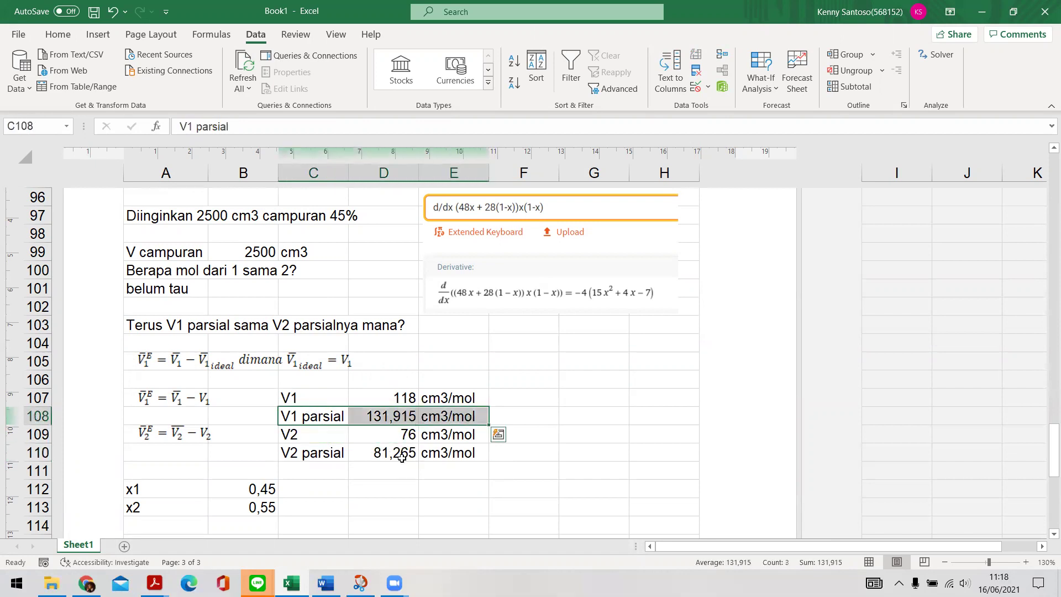
- Review the V1 parsial row against the V2 parsial row, including their values and units
{"action": "left_click_drag", "start_coordinate": [316, 453], "coordinate": [450, 443]}
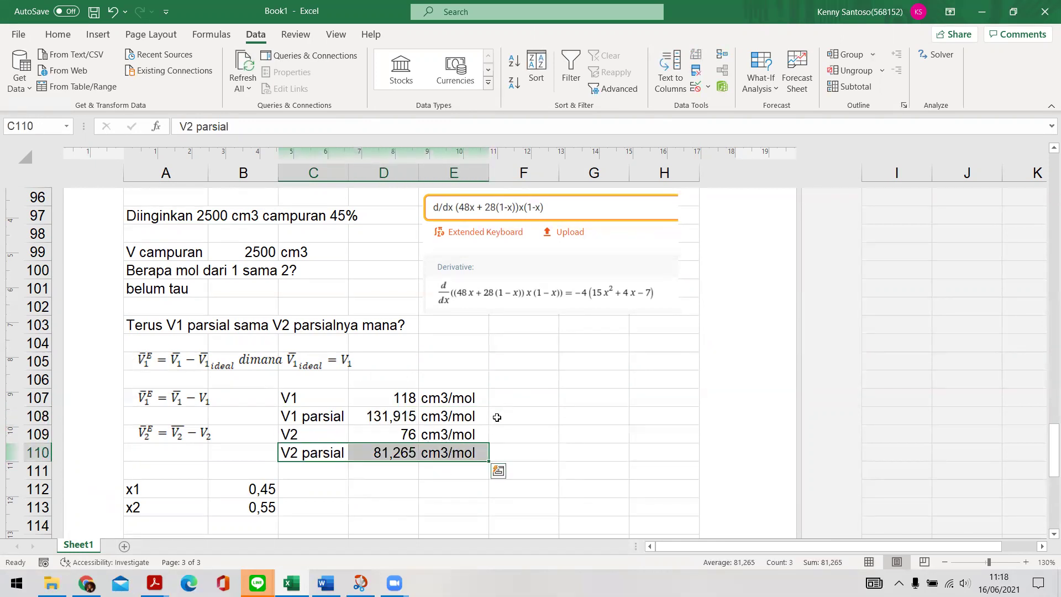
{"action": "left_click", "coordinate": [445, 418]}
{"action": "left_click_drag", "start_coordinate": [312, 417], "coordinate": [475, 417]}
{"action": "left_click_drag", "start_coordinate": [317, 453], "coordinate": [480, 450]}
- Enter the mixture equation "V specific campuran = V1 parsial. N1 + V2 parsial. N2" in D112
{"action": "left_click", "coordinate": [396, 486]}
{"action": "type", "text": "V"}
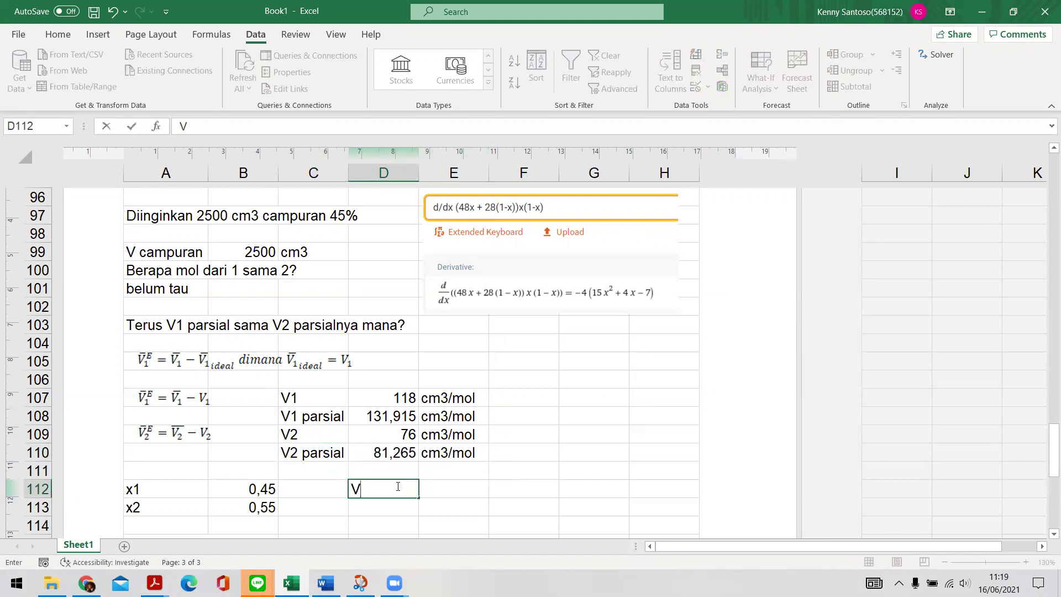
{"action": "type", "text": " specific campuran ="}
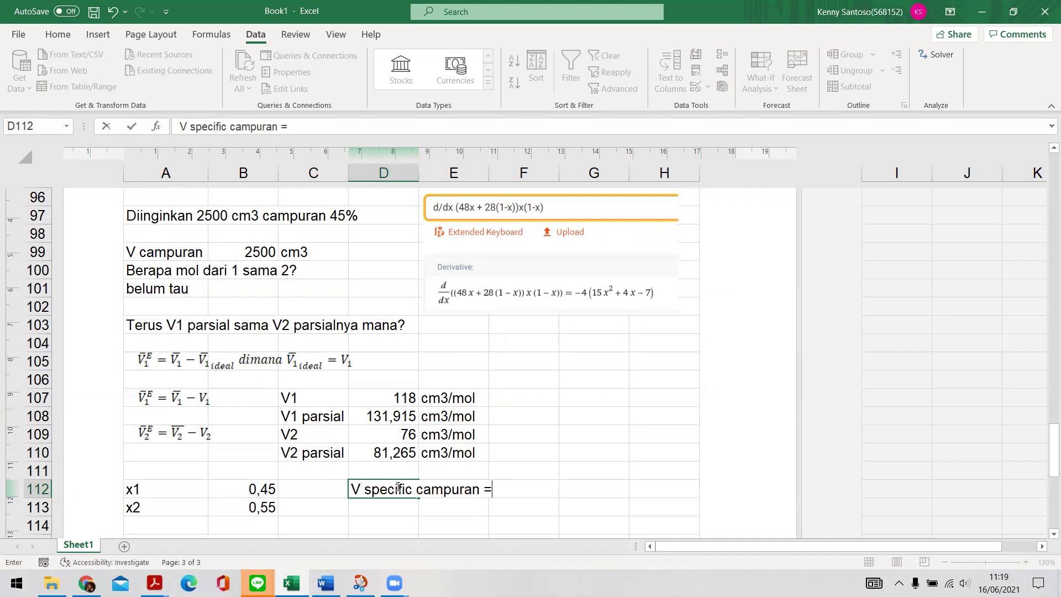
{"action": "type", "text": " V1 parsial"}
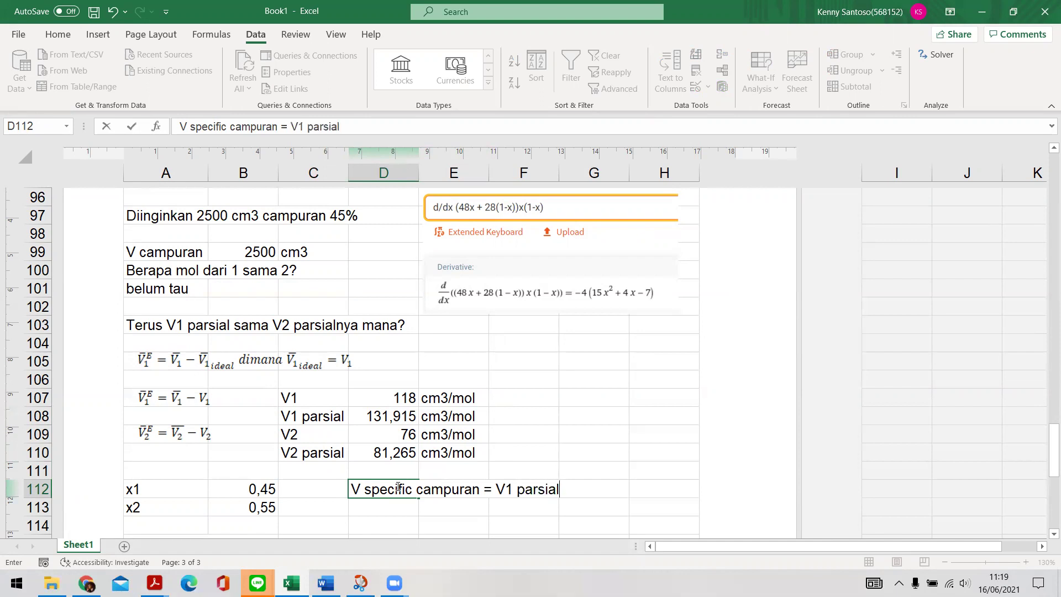
{"action": "type", "text": ". n1 + V2 parsial. N2"}
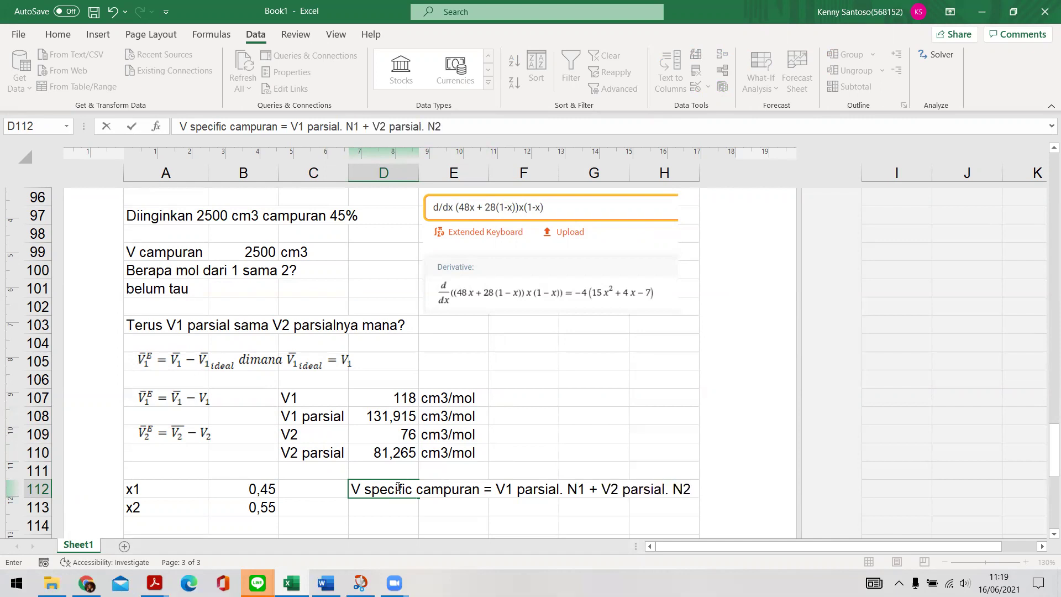
{"action": "key", "text": "Return"}
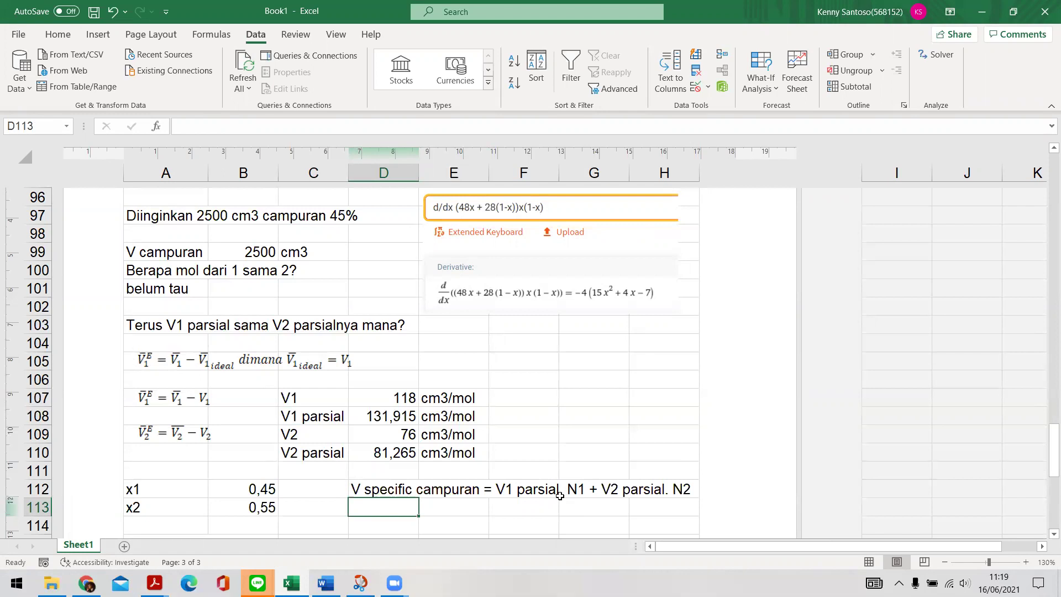
- Insert ". N campuran" after "V specific campuran" in the D112 equation
{"action": "left_click", "coordinate": [354, 487]}
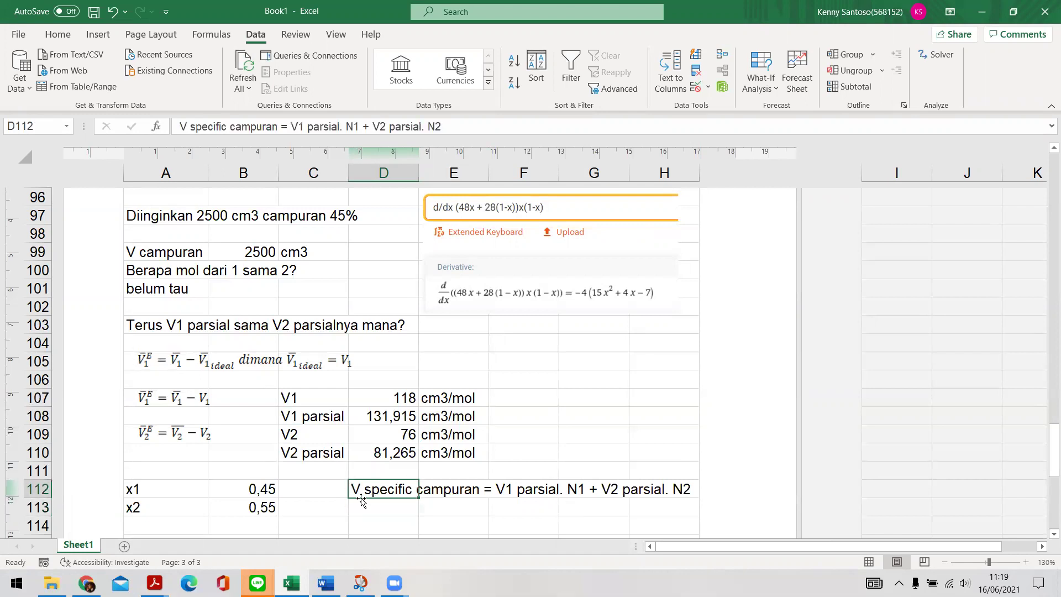
{"action": "left_click", "coordinate": [279, 126]}
{"action": "type", "text": "."}
{"action": "key", "text": "BackSpace"}
{"action": "type", "text": "N campuran"}
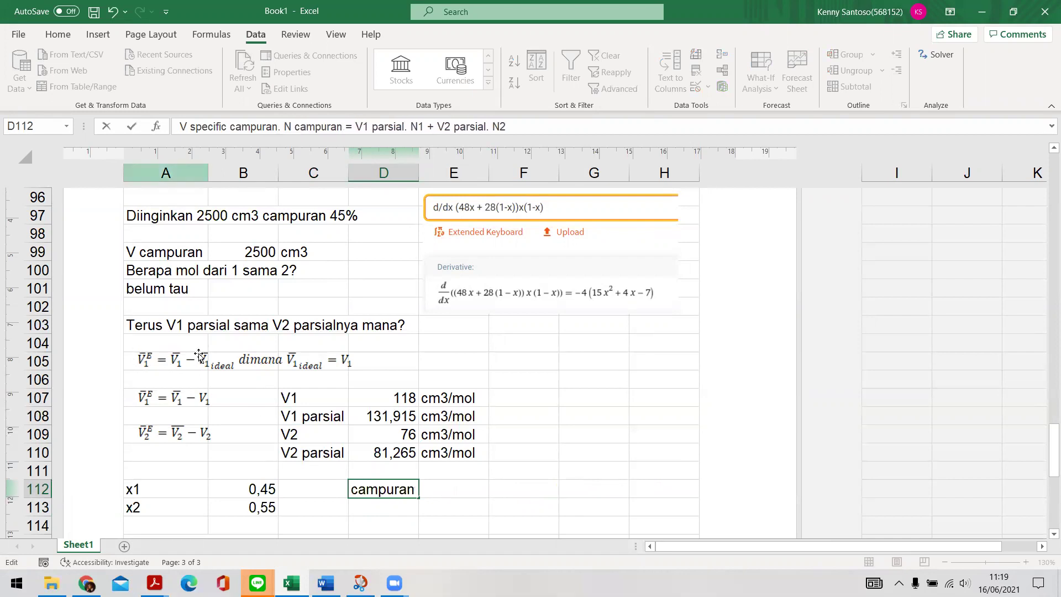
{"action": "left_click", "coordinate": [378, 512]}
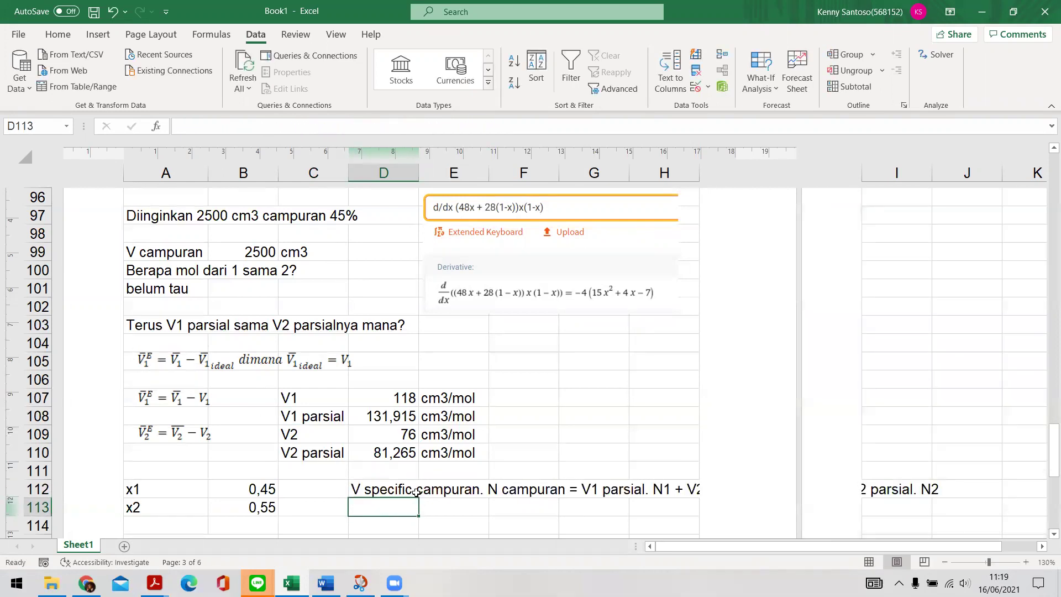
- Move the mixture equation from D112 to A114, directly above the V (cm3/mol) campuran row
{"action": "left_click", "coordinate": [410, 486]}
{"action": "left_click_drag", "start_coordinate": [409, 487], "coordinate": [340, 507]}
{"action": "key", "text": "ctrl+z"}
{"action": "scroll", "coordinate": [331, 497], "scroll_direction": "down", "scroll_amount": 1}
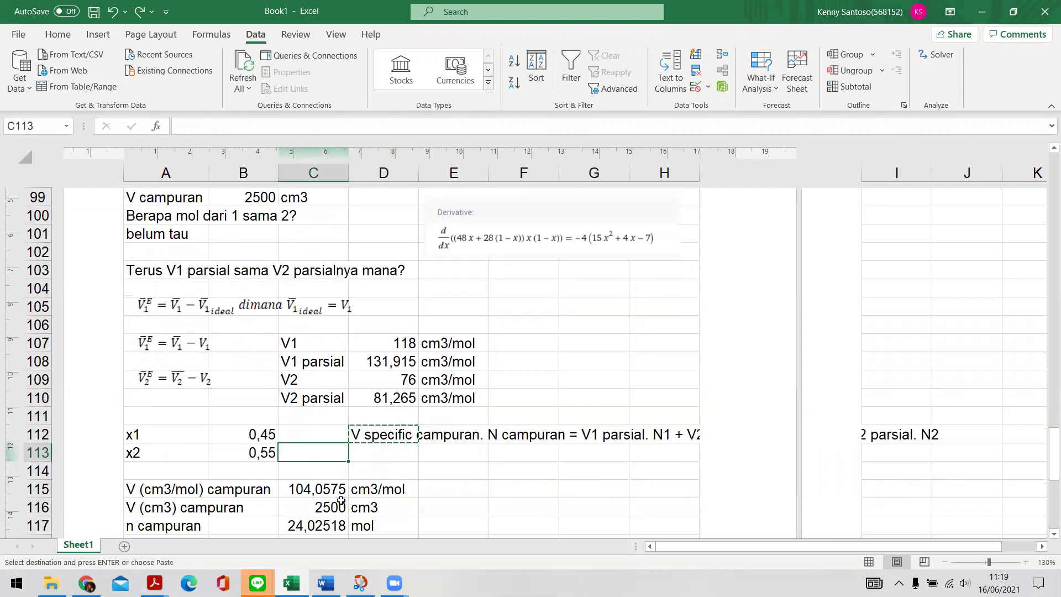
{"action": "left_click", "coordinate": [189, 474]}
{"action": "key", "text": "ctrl+v"}
{"action": "left_click_drag", "start_coordinate": [657, 403], "coordinate": [661, 418]}
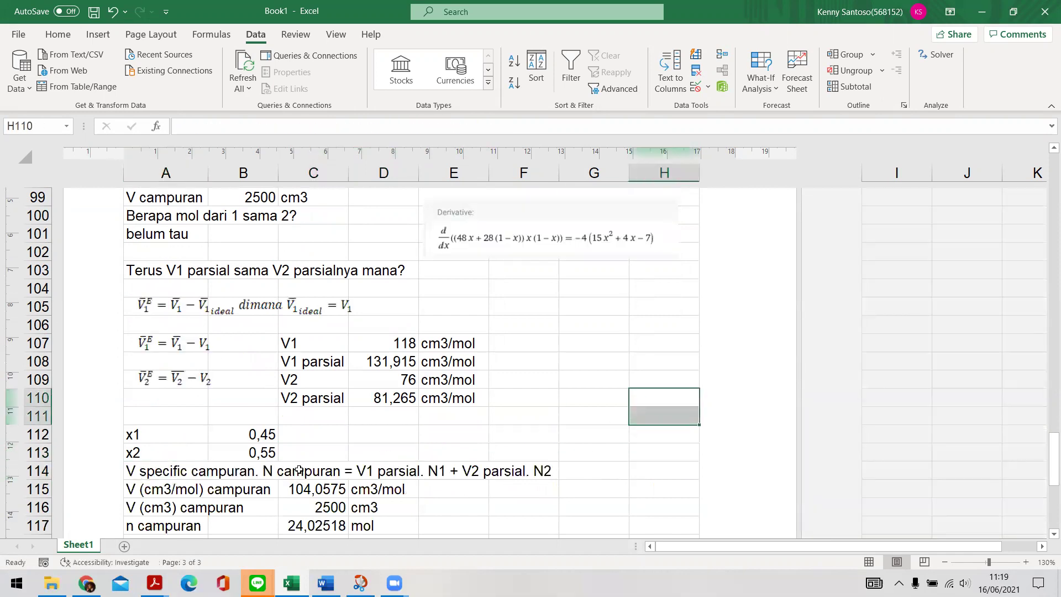
- Trace the V (cm3/mol) campuran formula in C115 to its source cells and compare it with the equation in row 114
{"action": "left_click", "coordinate": [144, 472]}
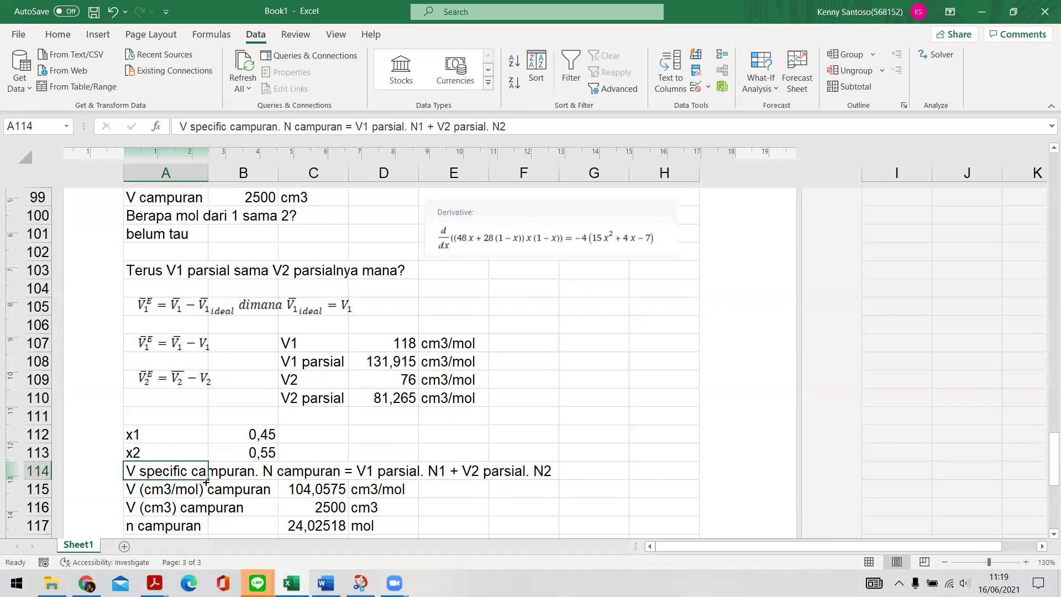
{"action": "left_click", "coordinate": [168, 494]}
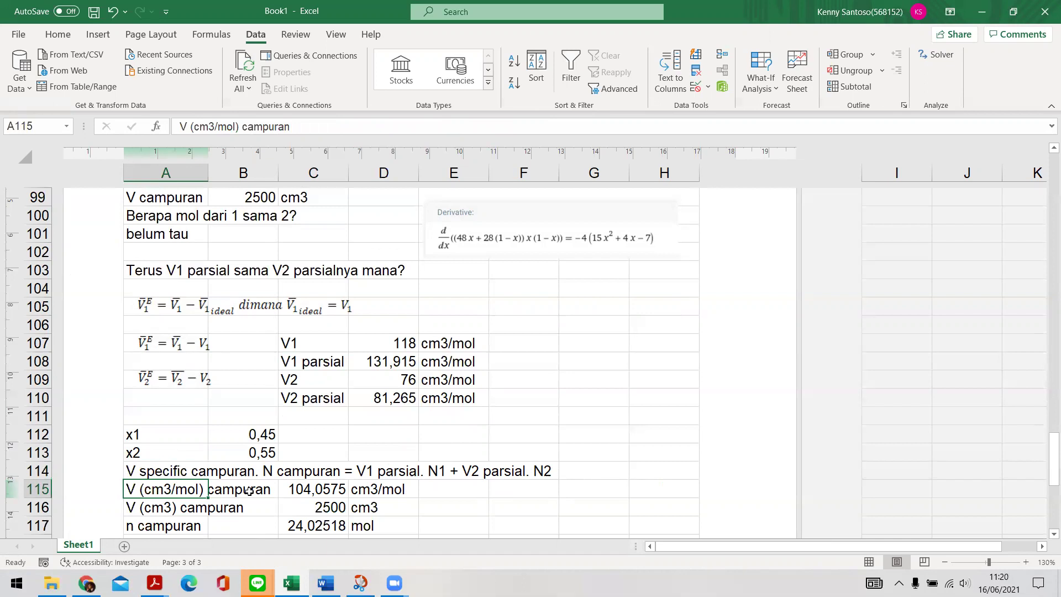
{"action": "left_click", "coordinate": [249, 492]}
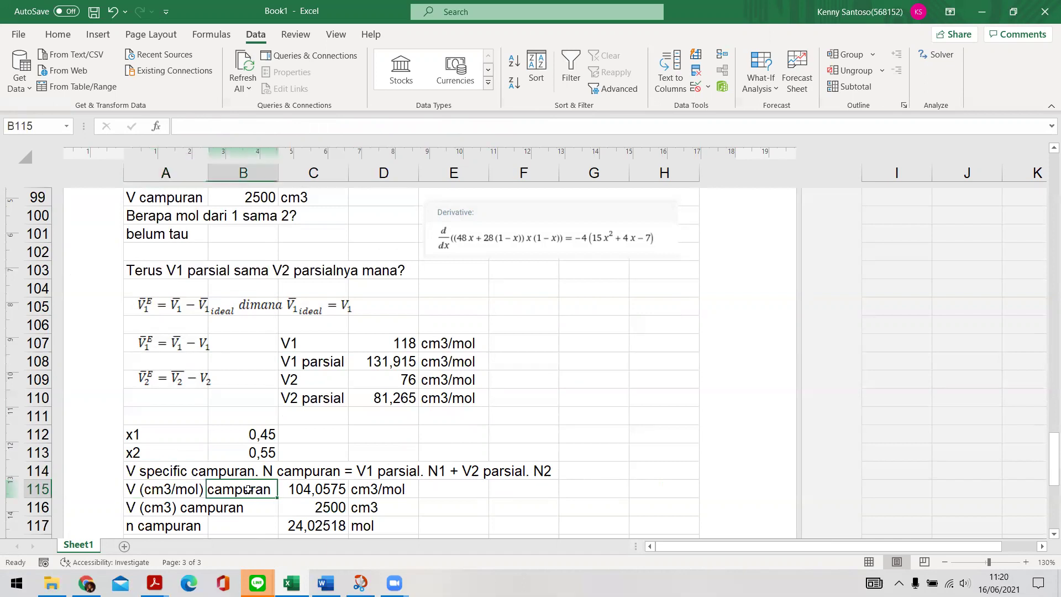
{"action": "left_click", "coordinate": [321, 489]}
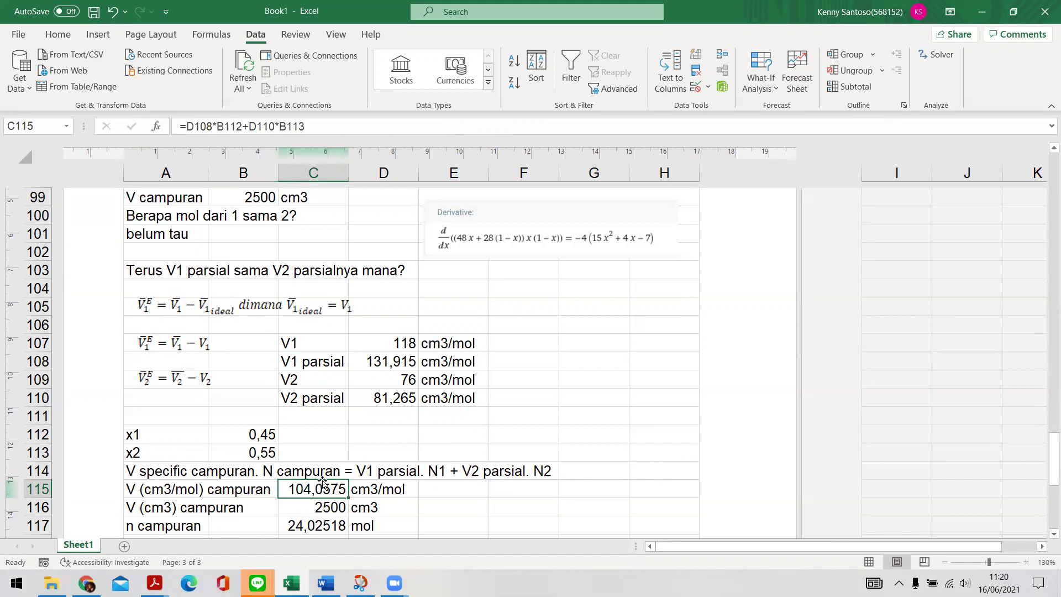
{"action": "left_click", "coordinate": [341, 126]}
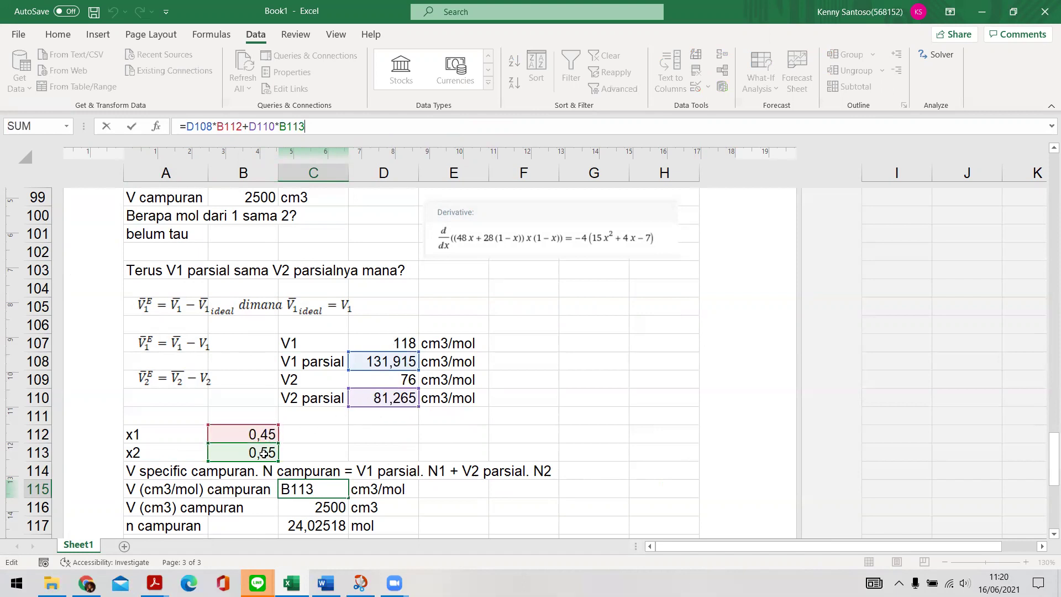
{"action": "key", "text": "ctrl+Return"}
{"action": "left_click_drag", "start_coordinate": [188, 485], "coordinate": [416, 489]}
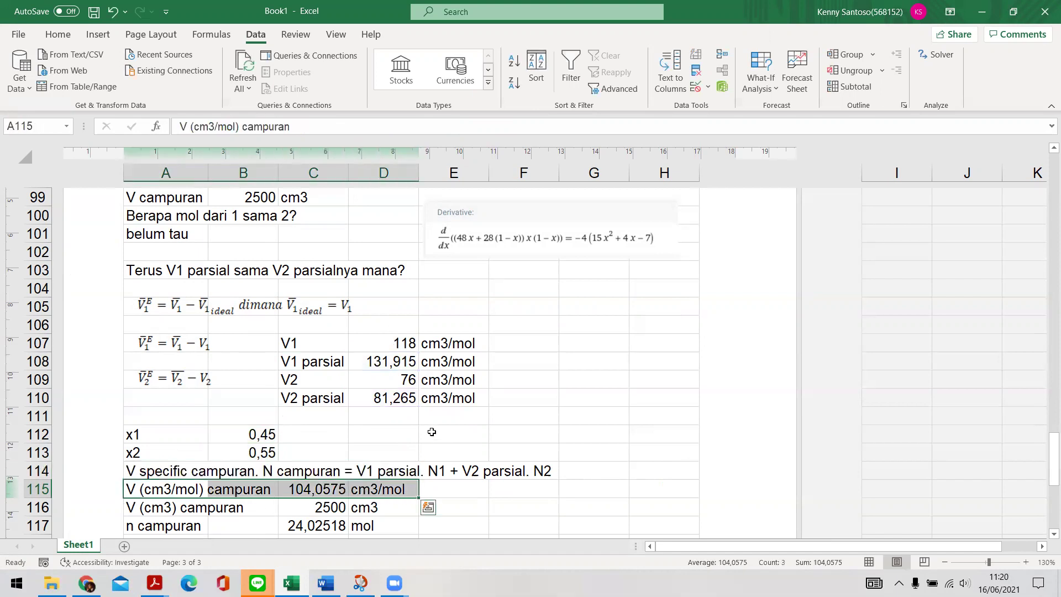
{"action": "left_click_drag", "start_coordinate": [178, 468], "coordinate": [519, 467]}
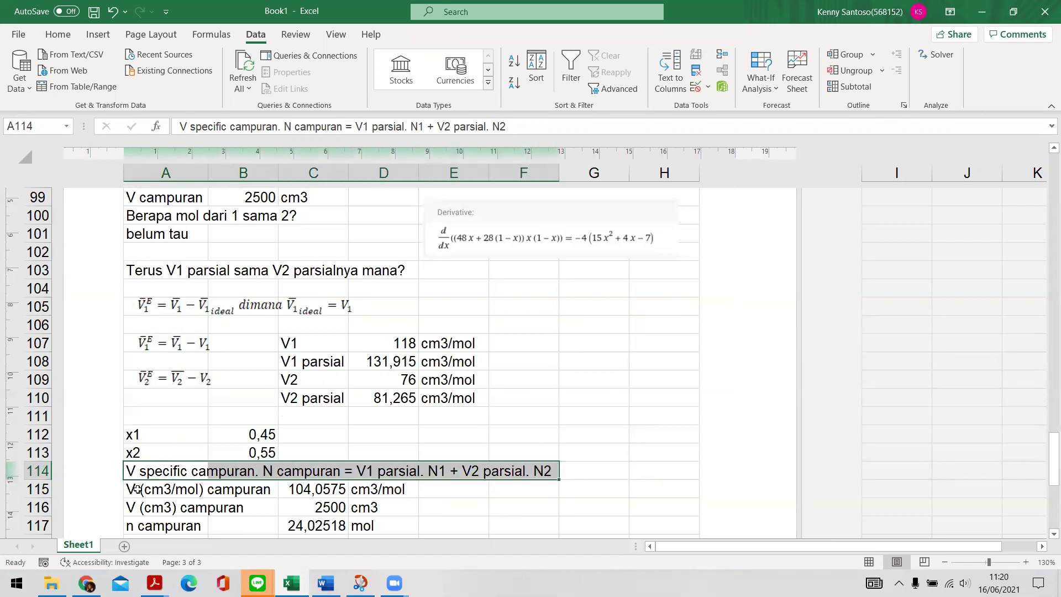
- Add the text "/N campuran" in G114 beside the mixture equation, using a text formula, and review the whole row
{"action": "left_click", "coordinate": [571, 472]}
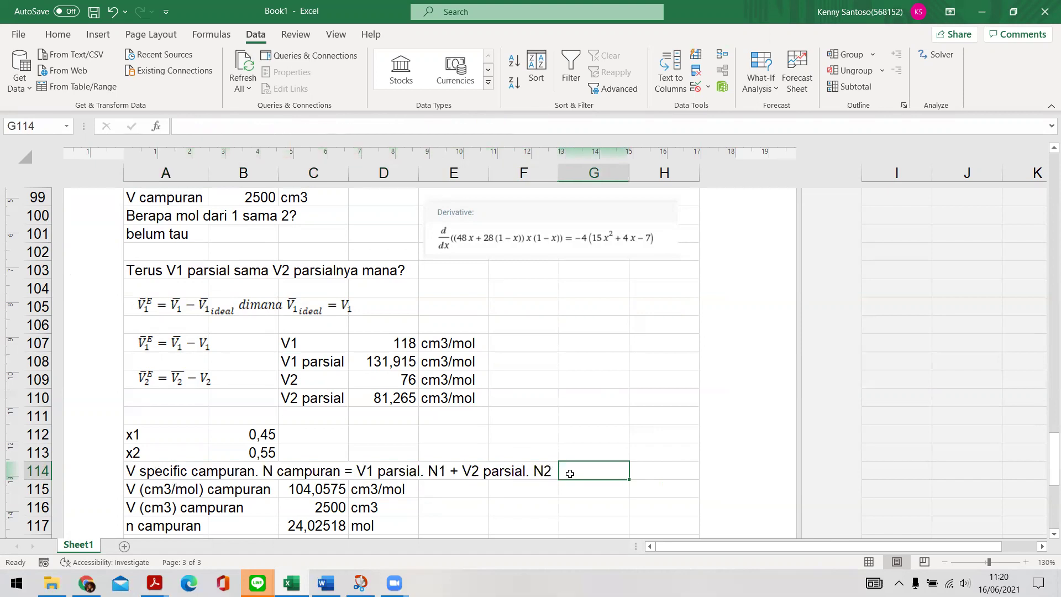
{"action": "type", "text": "="}
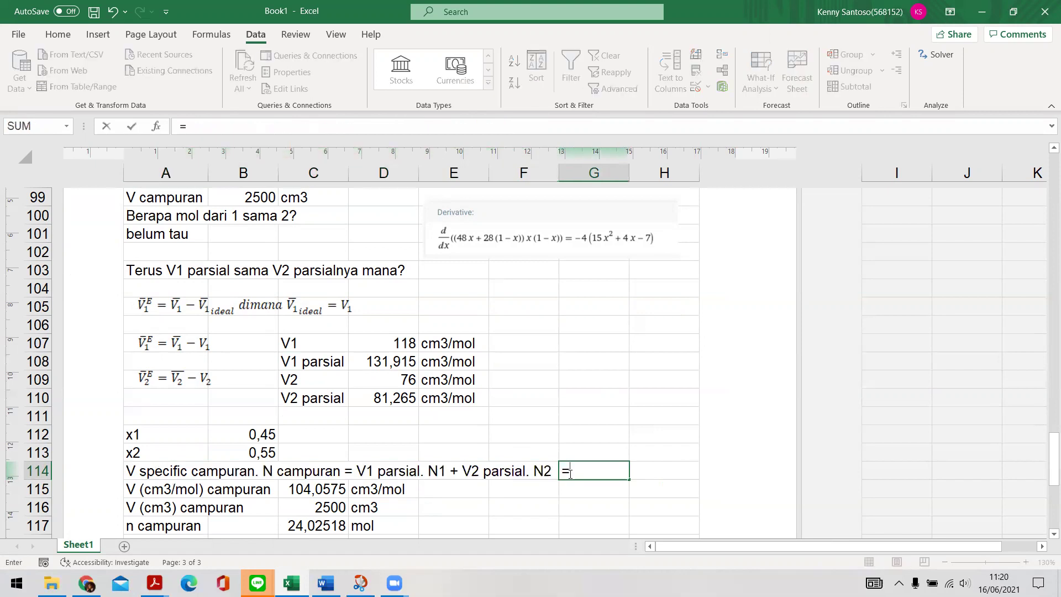
{"action": "type", "text": "\"/N campuran\""}
{"action": "key", "text": "Return"}
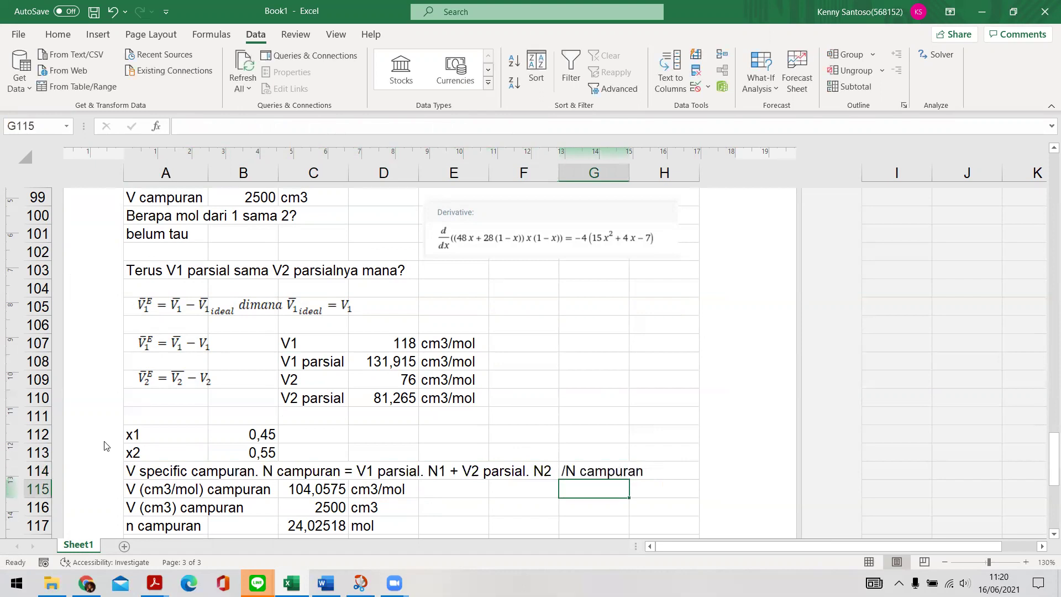
{"action": "left_click_drag", "start_coordinate": [132, 466], "coordinate": [699, 473]}
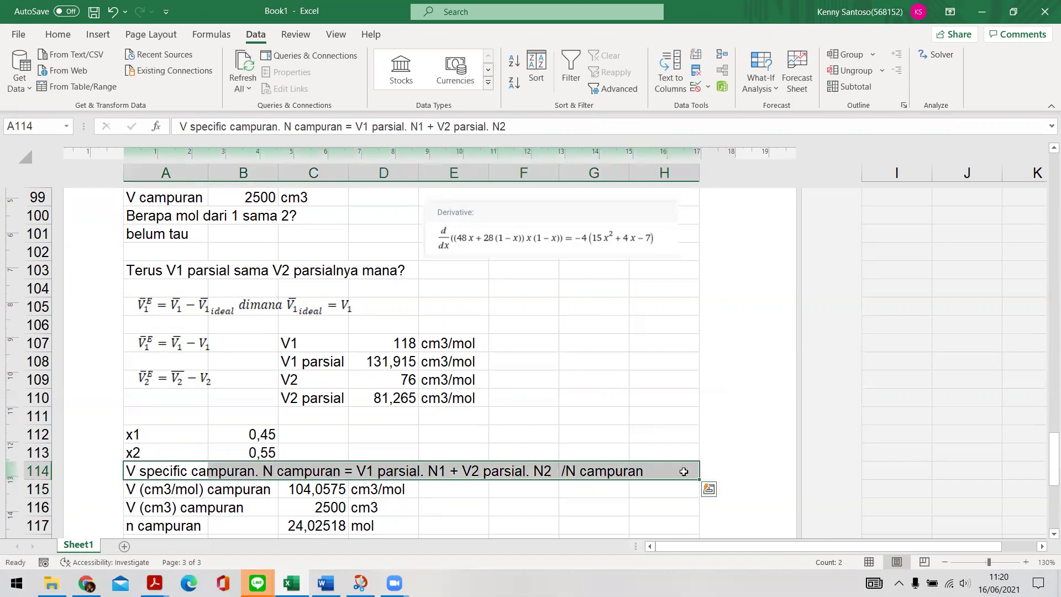
- Shift the calculation block starting with V (cm3/mol) campuran down one row to free row 115
{"action": "scroll", "coordinate": [134, 356], "scroll_direction": "down", "scroll_amount": 2}
{"action": "left_click_drag", "start_coordinate": [145, 381], "coordinate": [420, 422]}
{"action": "key", "text": "ctrl+c"}
{"action": "left_click_drag", "start_coordinate": [166, 398], "coordinate": [409, 434]}
{"action": "key", "text": "ctrl+v"}
{"action": "left_click", "coordinate": [161, 378]}
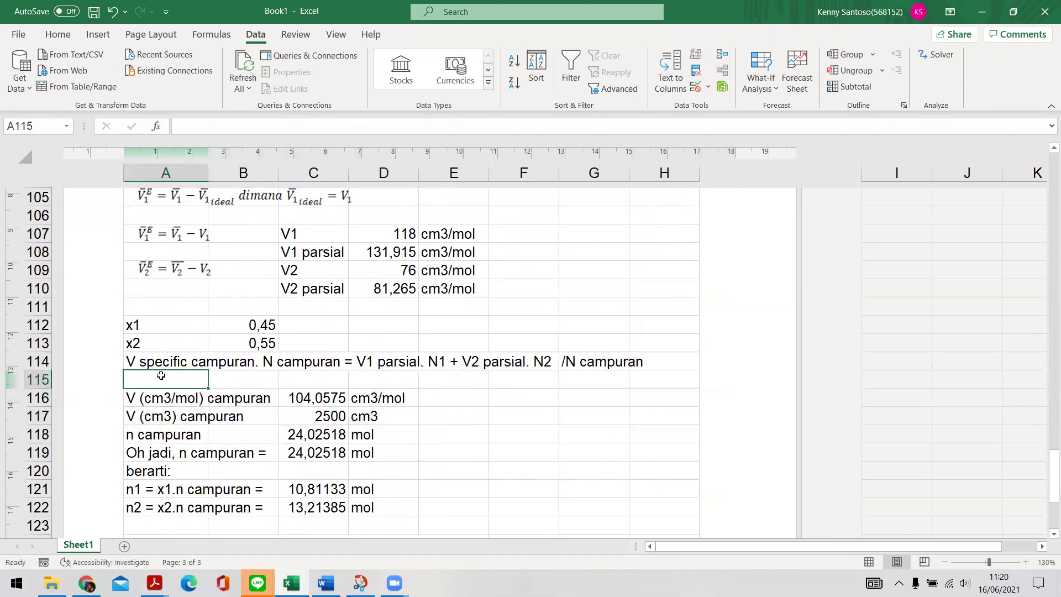
- Write "V specific campuran = V1 parisal. (N1/N campuran)" in A115, and replace the mole ratio with x1
{"action": "type", "text": "V specific"}
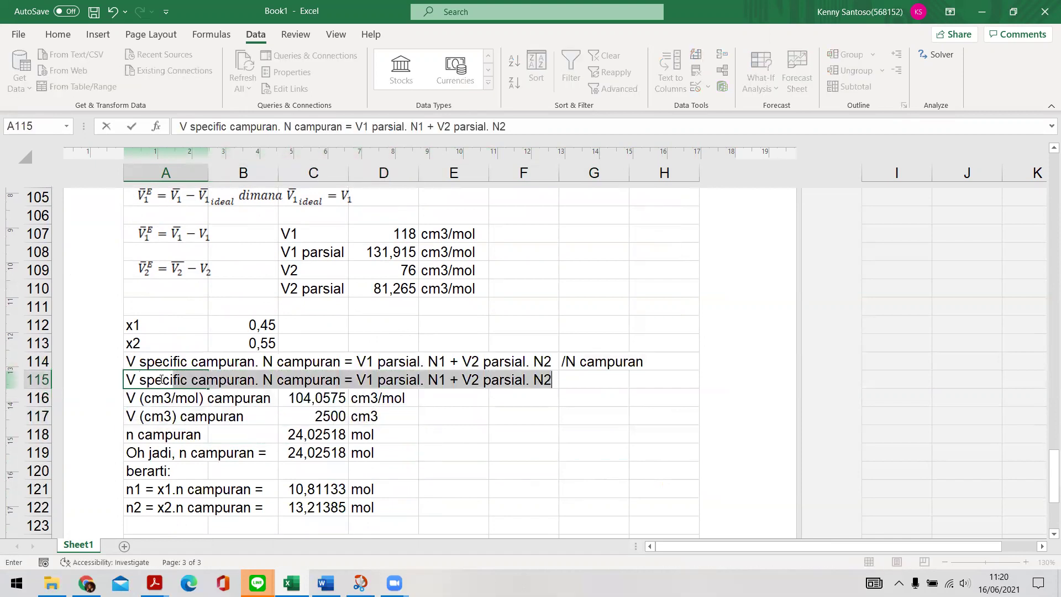
{"action": "type", "text": " campuran = "}
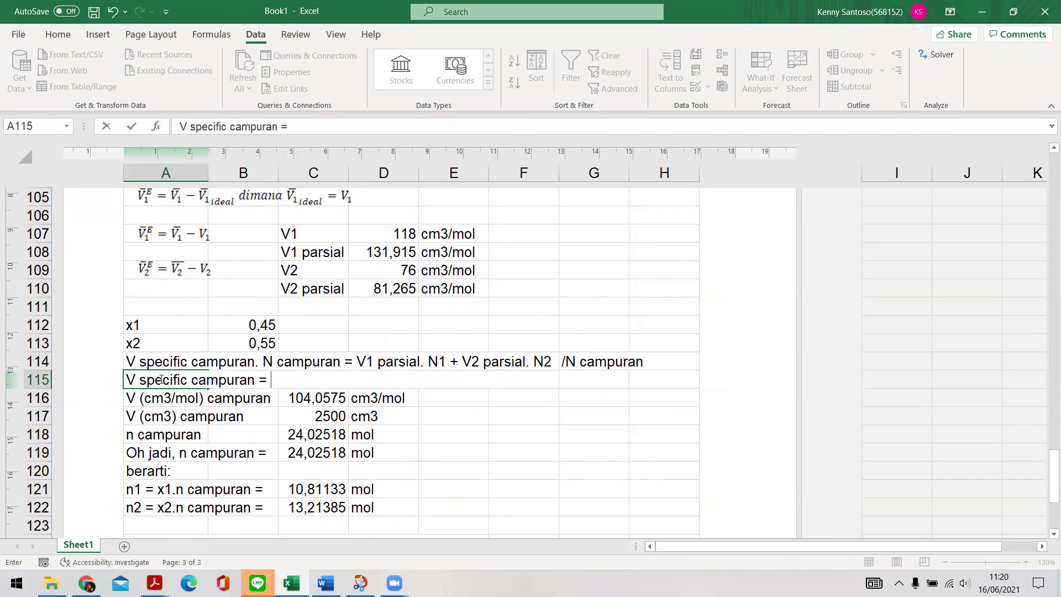
{"action": "type", "text": "V1 parisal. (N1/N campuran"}
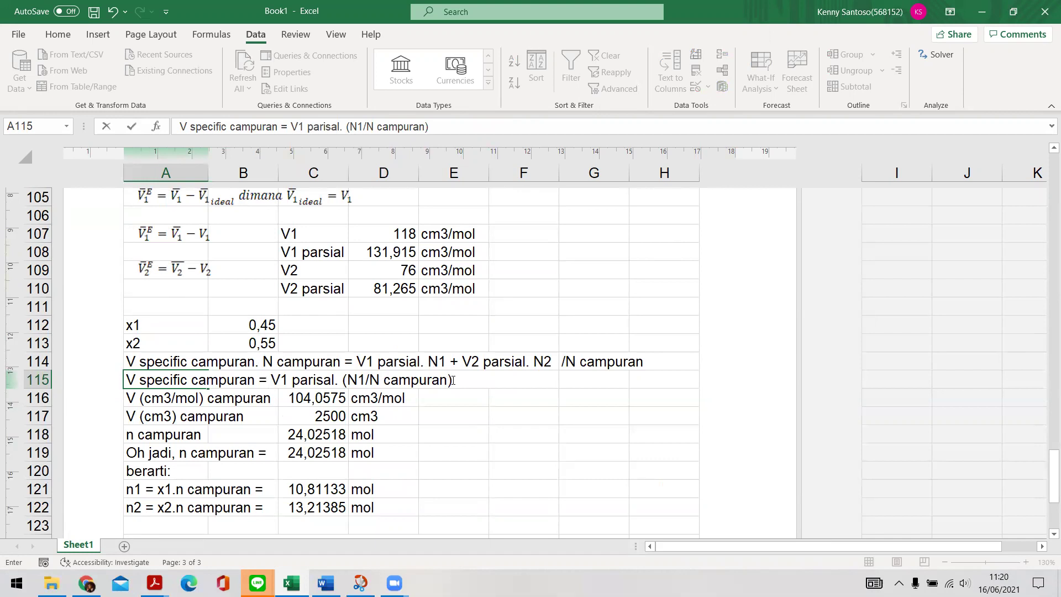
{"action": "left_click_drag", "start_coordinate": [444, 380], "coordinate": [348, 379]}
{"action": "type", "text": "x1) "}
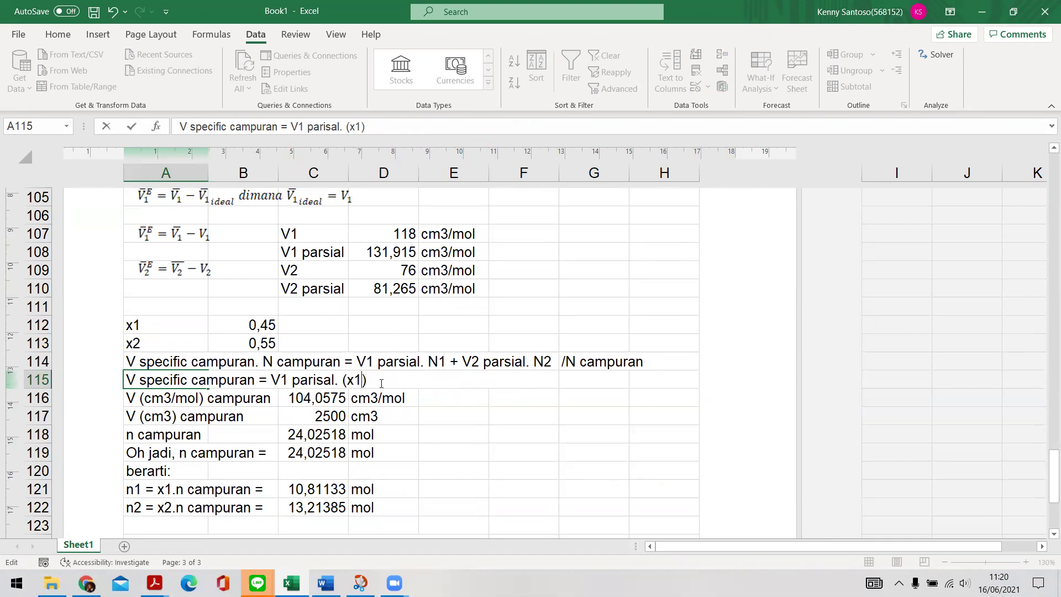
- Complete the A115 equation with "+ V2 parisal (N2/Ncampuran)", and replace that ratio with x2
{"action": "type", "text": "+ V2 parisal (N2"}
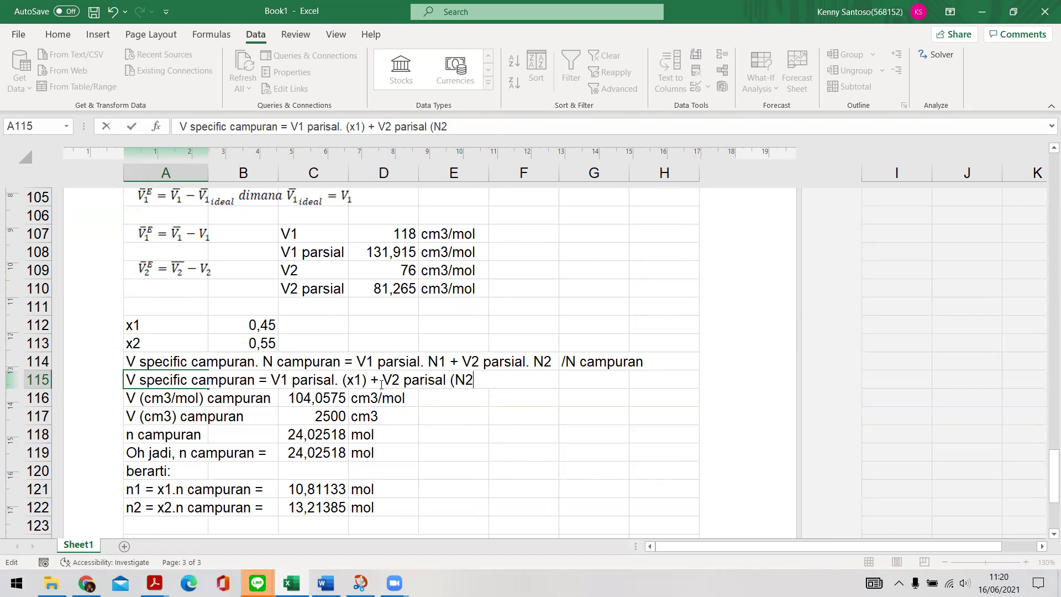
{"action": "type", "text": "/Ncampuran_"}
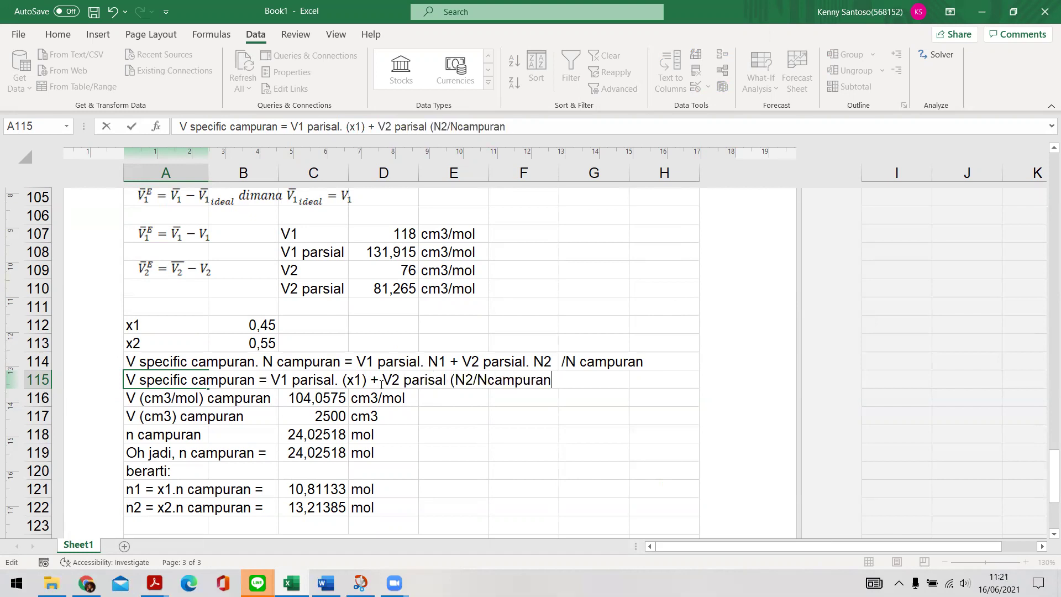
{"action": "key", "text": "Left"}
{"action": "key", "text": "shift+Left"}
{"action": "key", "text": "shift+Left"}
{"action": "key", "text": "shift+Left"}
{"action": "key", "text": "shift+Left"}
{"action": "key", "text": "shift+Left"}
{"action": "key", "text": "shift+Left"}
{"action": "key", "text": "shift+Left"}
{"action": "key", "text": "shift+Left"}
{"action": "key", "text": "shift+Left"}
{"action": "key", "text": "shift+Left"}
{"action": "key", "text": "shift+Left"}
{"action": "key", "text": "shift+Left"}
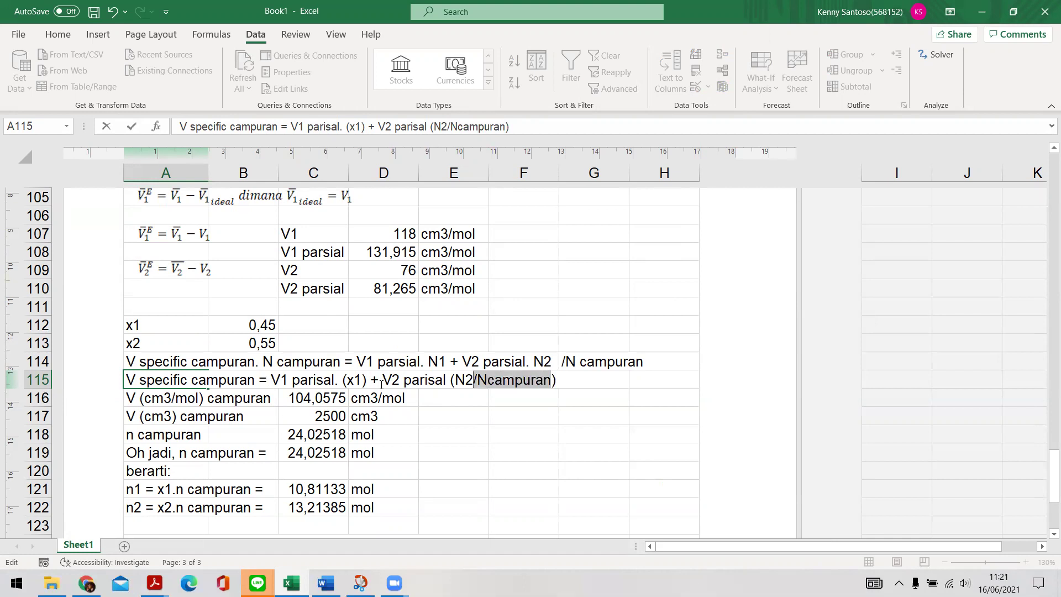
{"action": "type", "text": "x2"}
{"action": "key", "text": "Return"}
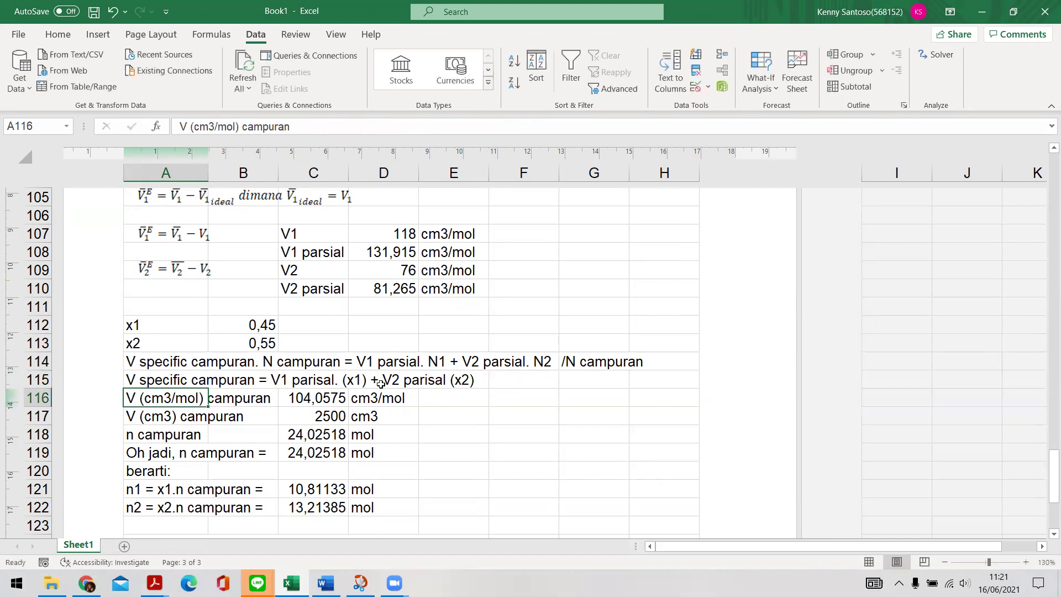
- Match the terms of the row 115 equation with the V1 parsial, x1, V2 parsial and x2 cells and the V (cm3/mol) campuran row
{"action": "left_click", "coordinate": [197, 381]}
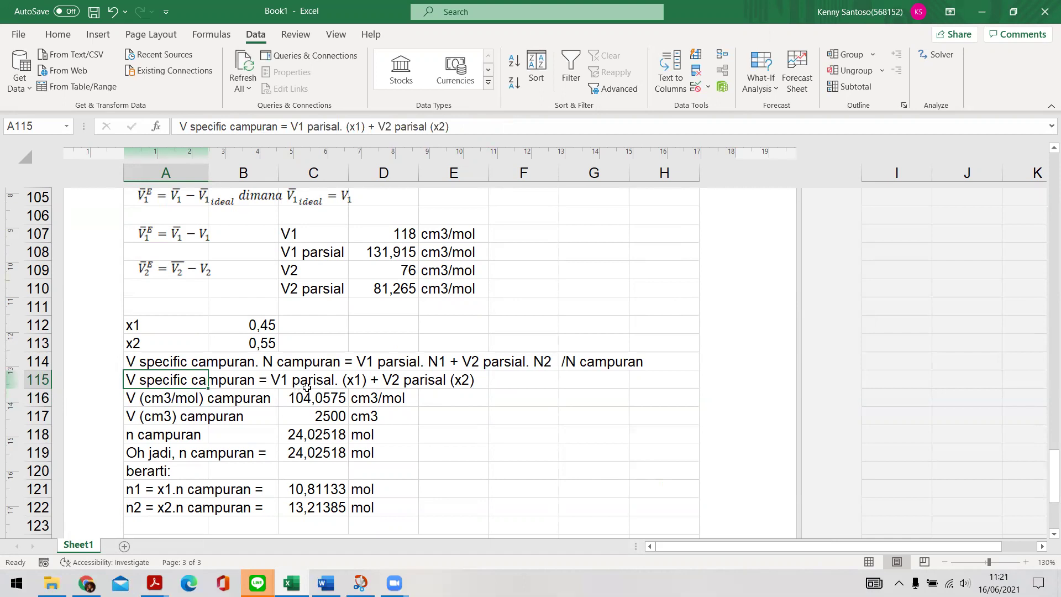
{"action": "left_click", "coordinate": [393, 254]}
{"action": "left_click", "coordinate": [263, 324]}
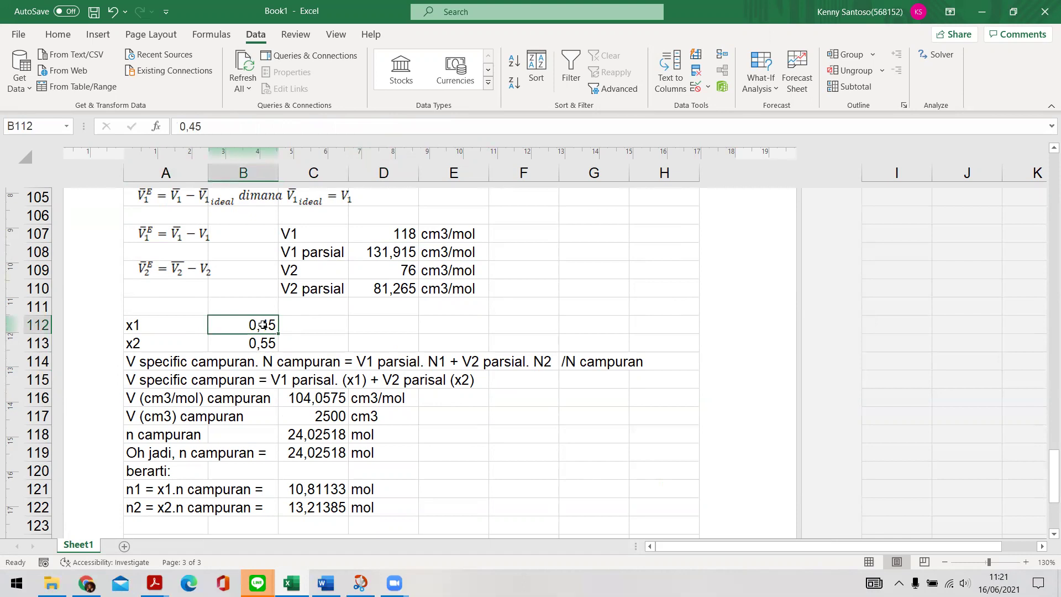
{"action": "left_click", "coordinate": [381, 289]}
{"action": "left_click", "coordinate": [257, 345]}
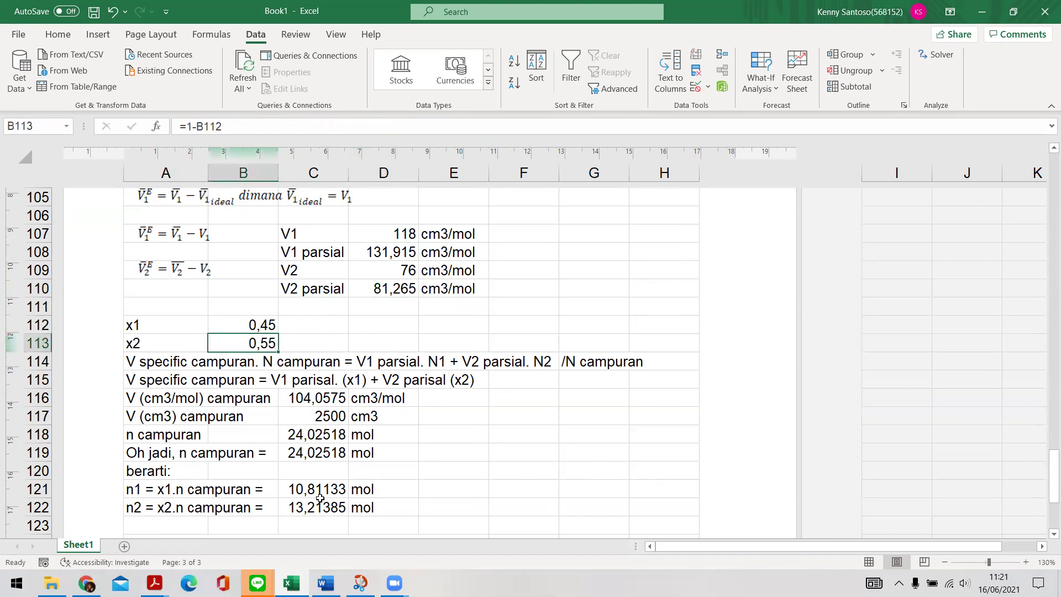
{"action": "left_click", "coordinate": [285, 390]}
{"action": "left_click_drag", "start_coordinate": [168, 398], "coordinate": [390, 396]}
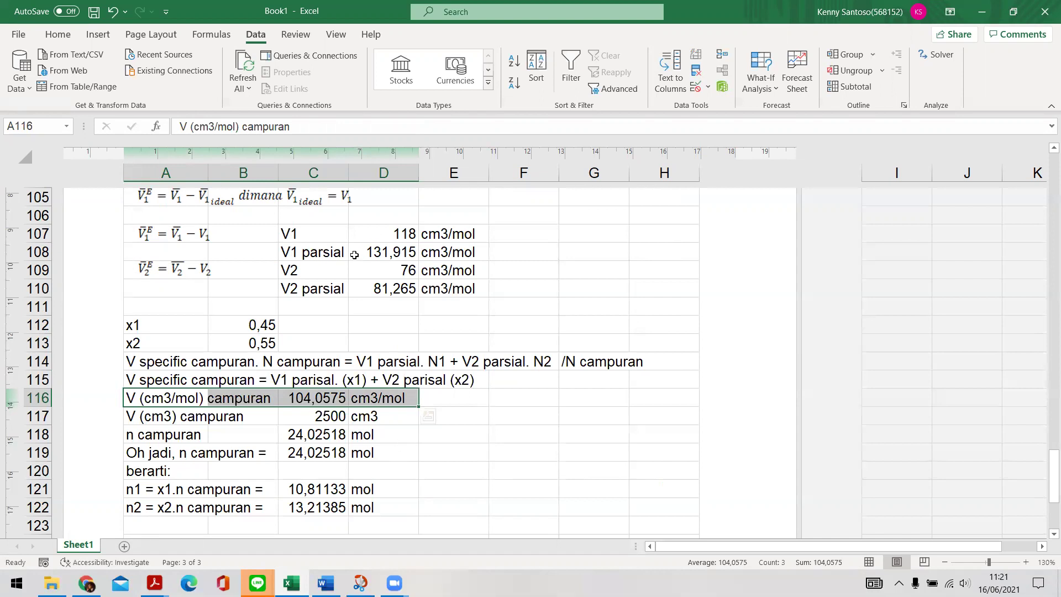
- Trace the V (cm3/mol) campuran row back to the V1 parsial, V2 parsial and x1 cells
{"action": "left_click_drag", "start_coordinate": [345, 249], "coordinate": [433, 256]}
{"action": "left_click_drag", "start_coordinate": [278, 290], "coordinate": [451, 298]}
{"action": "left_click", "coordinate": [243, 325]}
{"action": "left_click_drag", "start_coordinate": [238, 398], "coordinate": [381, 398]}
{"action": "left_click", "coordinate": [340, 398]}
{"action": "left_click_drag", "start_coordinate": [166, 399], "coordinate": [386, 396]}
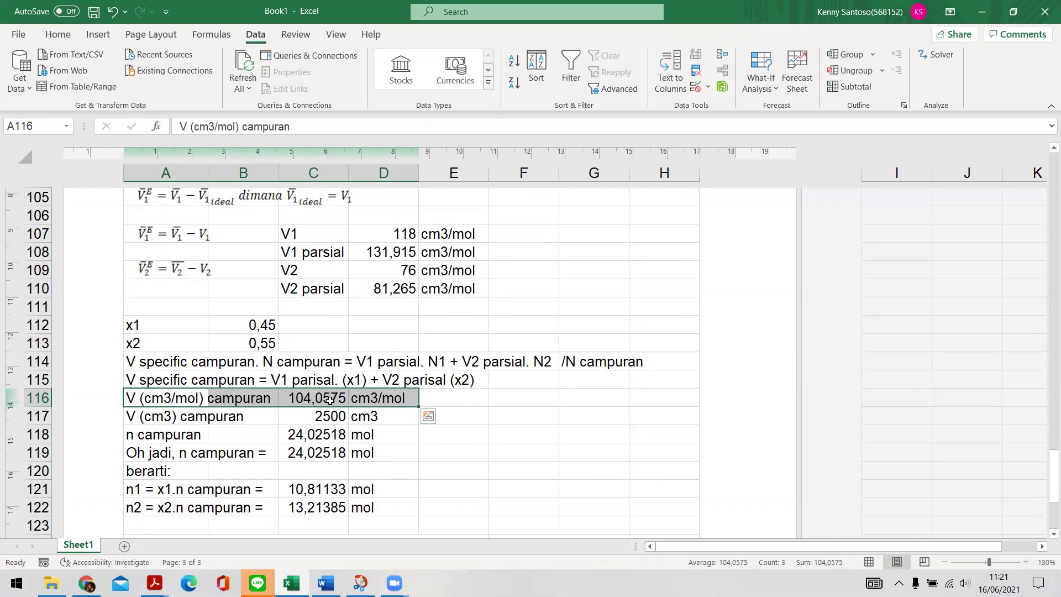
- Examine how n campuran in C118 and C119 is obtained from the V (cm3) campuran and V (cm3/mol) campuran cells
{"action": "left_click_drag", "start_coordinate": [160, 416], "coordinate": [309, 419]}
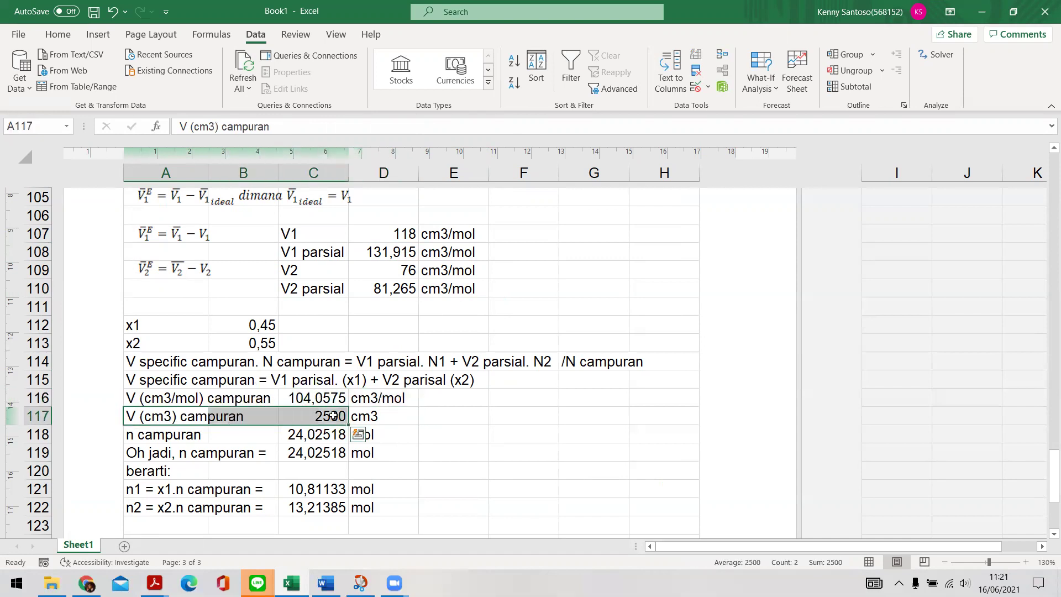
{"action": "left_click", "coordinate": [330, 416]}
{"action": "left_click", "coordinate": [326, 400]}
{"action": "left_click", "coordinate": [329, 409]}
{"action": "left_click", "coordinate": [328, 401]}
{"action": "left_click", "coordinate": [329, 408]}
{"action": "left_click", "coordinate": [326, 399]}
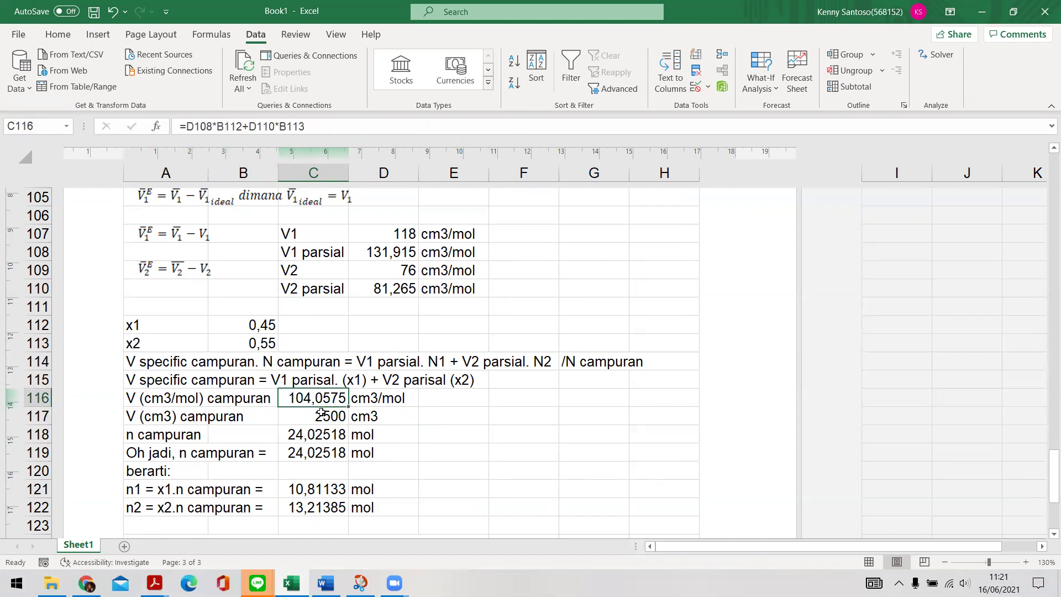
{"action": "left_click", "coordinate": [176, 435]}
{"action": "left_click", "coordinate": [322, 416]}
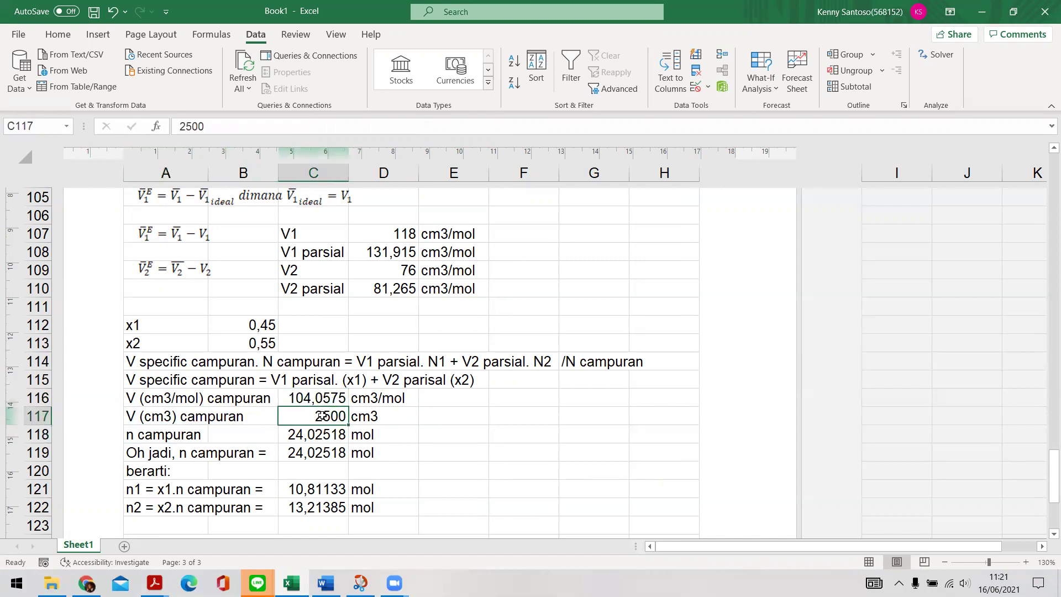
{"action": "left_click", "coordinate": [313, 393]}
{"action": "left_click", "coordinate": [303, 434]}
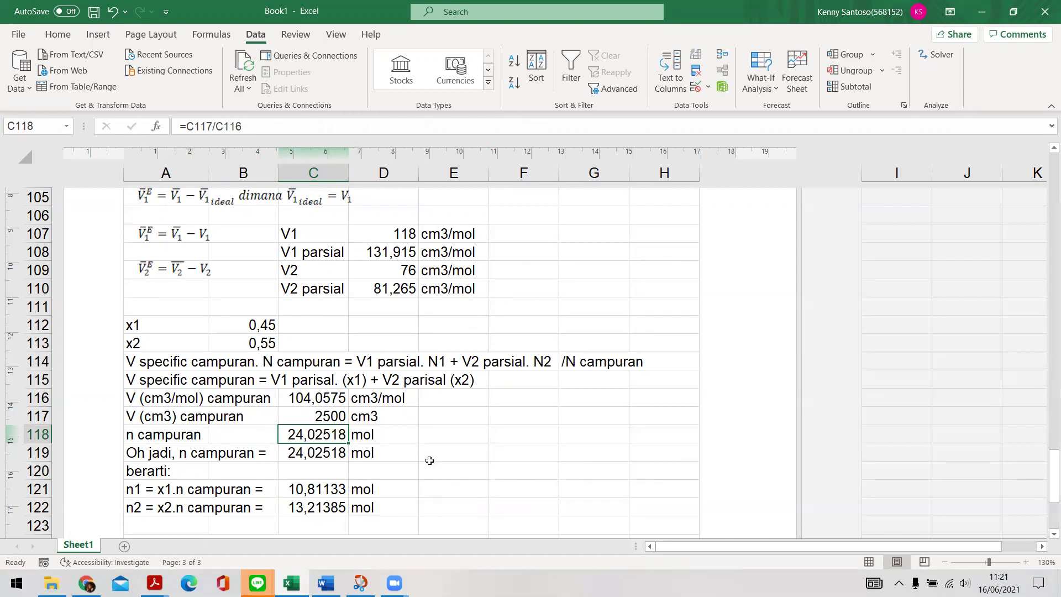
{"action": "left_click", "coordinate": [326, 416]}
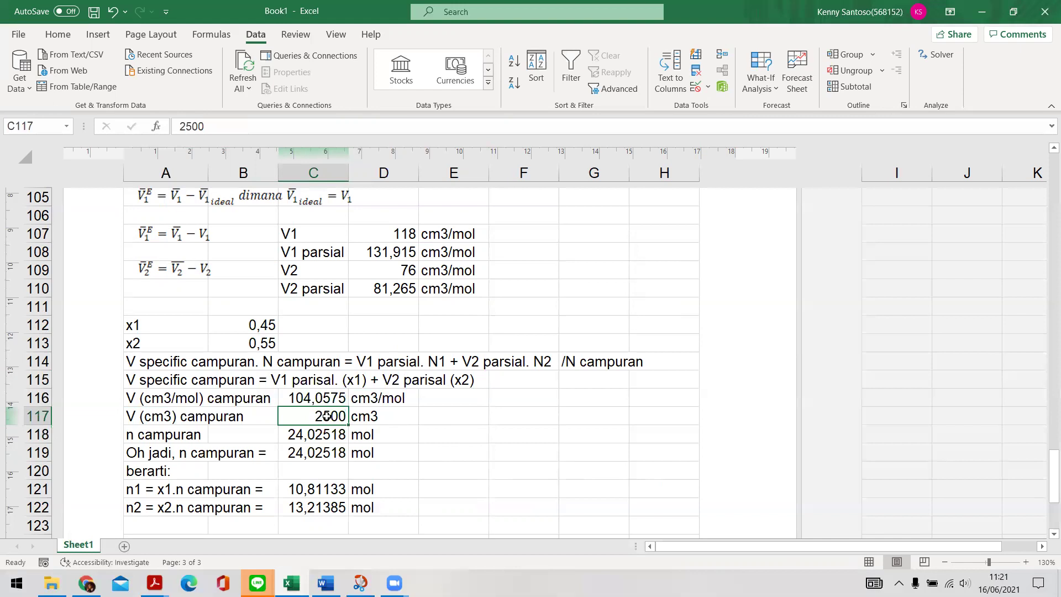
{"action": "left_click", "coordinate": [345, 453]}
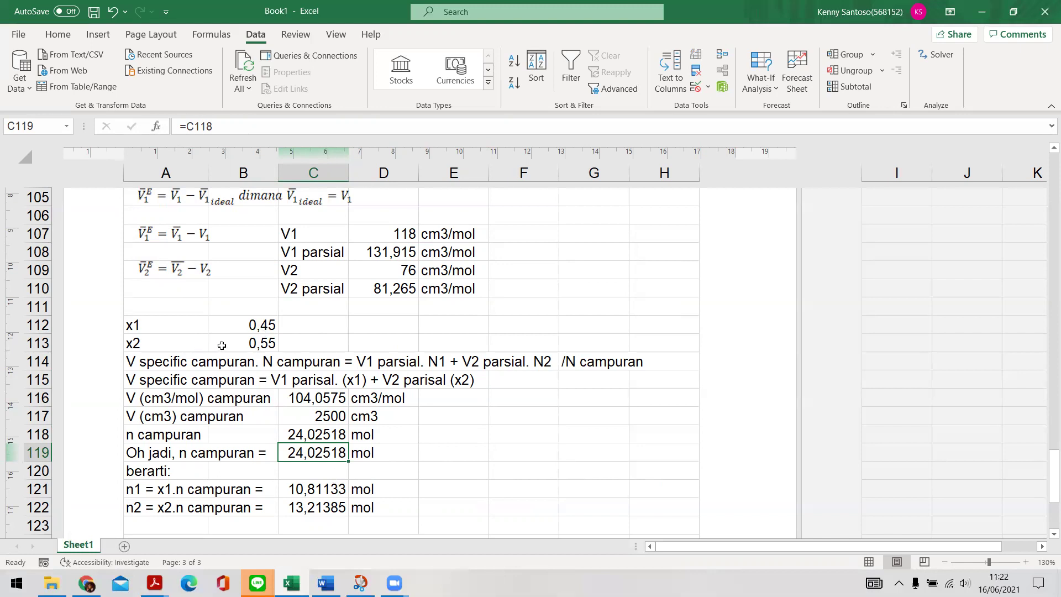
- Inspect the n1 formula in C121 and its source cells for x1 and n campuran
{"action": "left_click", "coordinate": [258, 344]}
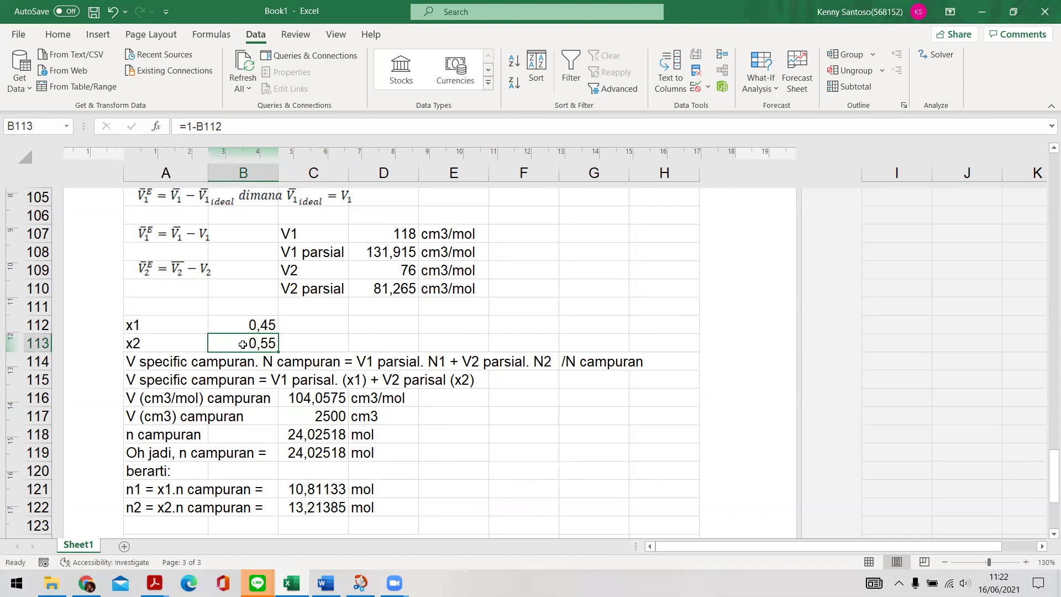
{"action": "left_click", "coordinate": [323, 482]}
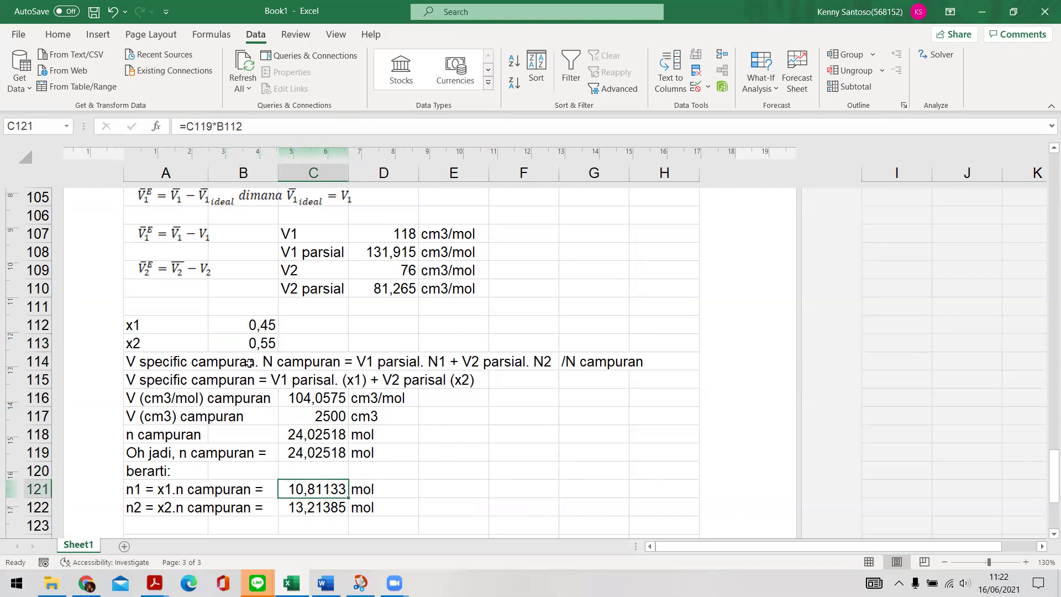
{"action": "left_click", "coordinate": [248, 320]}
{"action": "left_click", "coordinate": [322, 454]}
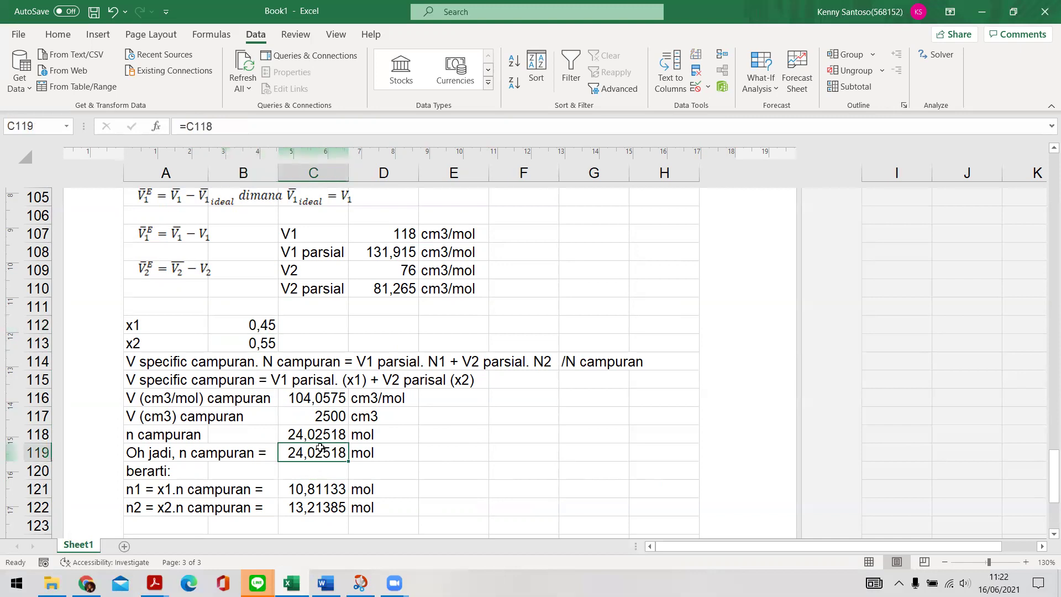
{"action": "left_click", "coordinate": [271, 326]}
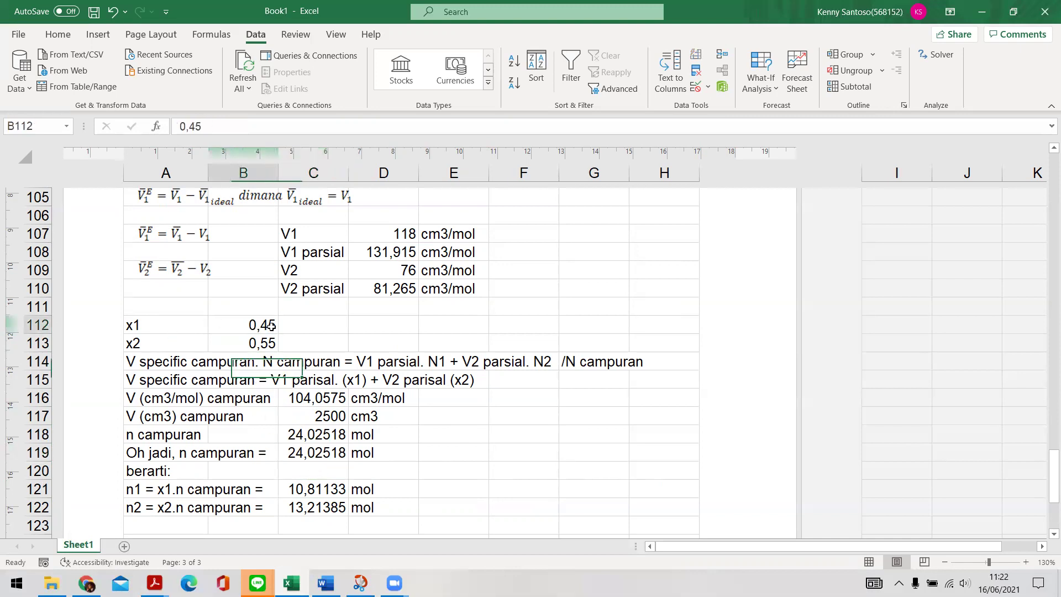
{"action": "left_click", "coordinate": [339, 453]}
{"action": "left_click", "coordinate": [320, 491]}
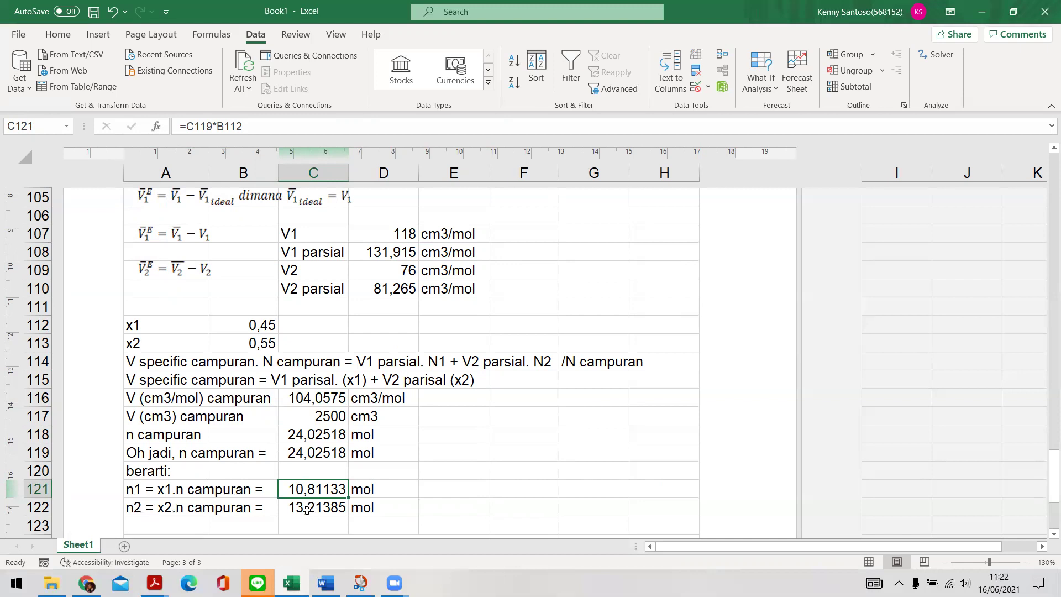
- Review the n1 and n2 rows against the n campuran and V (cm3) campuran cells
{"action": "left_click", "coordinate": [326, 510]}
{"action": "left_click", "coordinate": [315, 492]}
{"action": "left_click", "coordinate": [318, 504]}
{"action": "left_click", "coordinate": [313, 455]}
{"action": "left_click", "coordinate": [326, 419]}
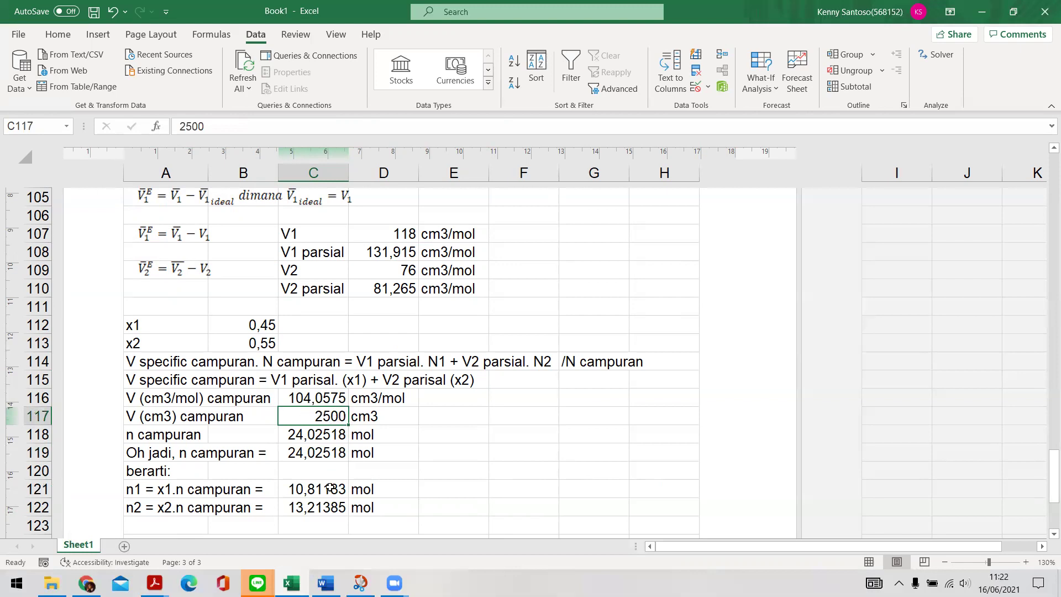
{"action": "left_click", "coordinate": [379, 489]}
{"action": "left_click_drag", "start_coordinate": [335, 500], "coordinate": [174, 514]}
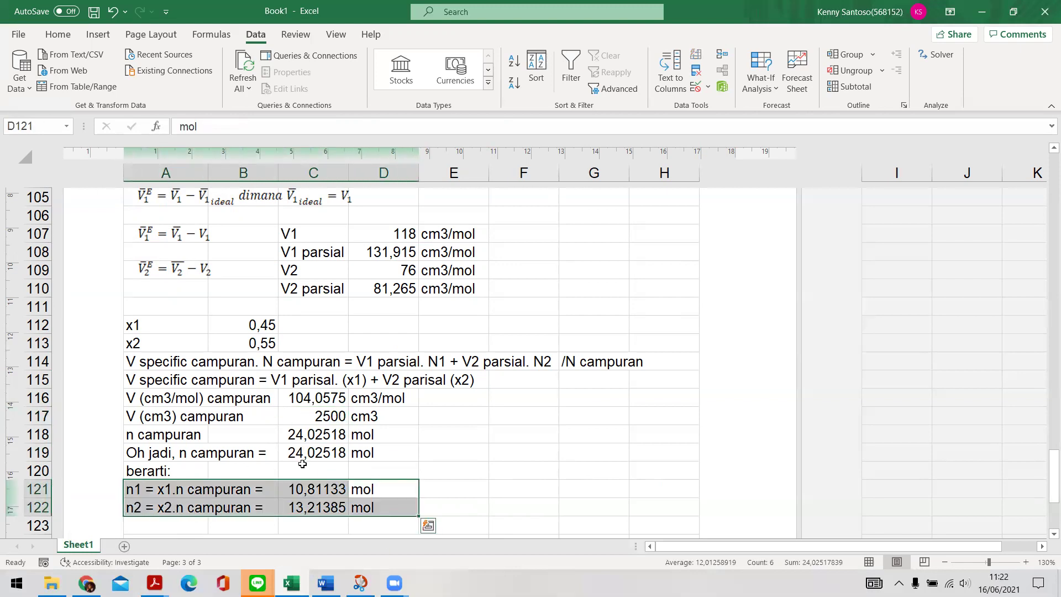
{"action": "left_click_drag", "start_coordinate": [367, 416], "coordinate": [199, 415]}
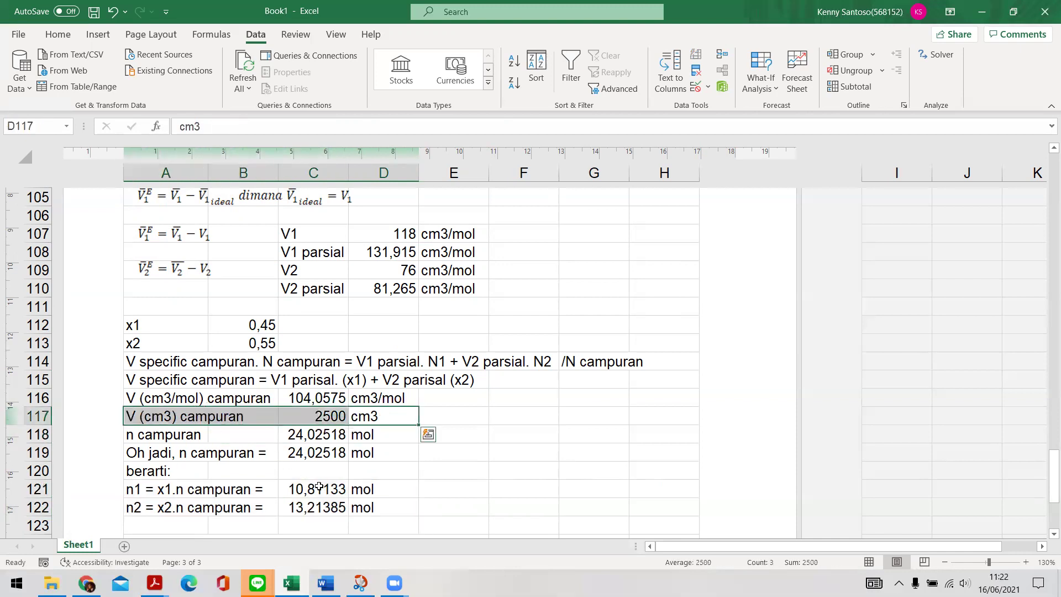
{"action": "left_click", "coordinate": [449, 489]}
{"action": "left_click_drag", "start_coordinate": [387, 489], "coordinate": [199, 490]}
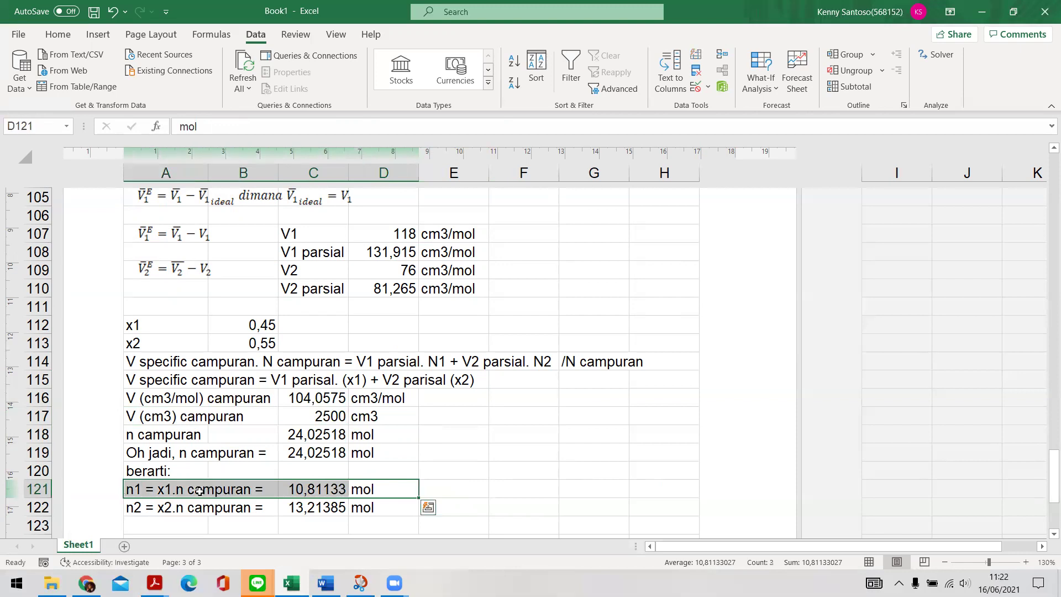
{"action": "left_click", "coordinate": [459, 486]}
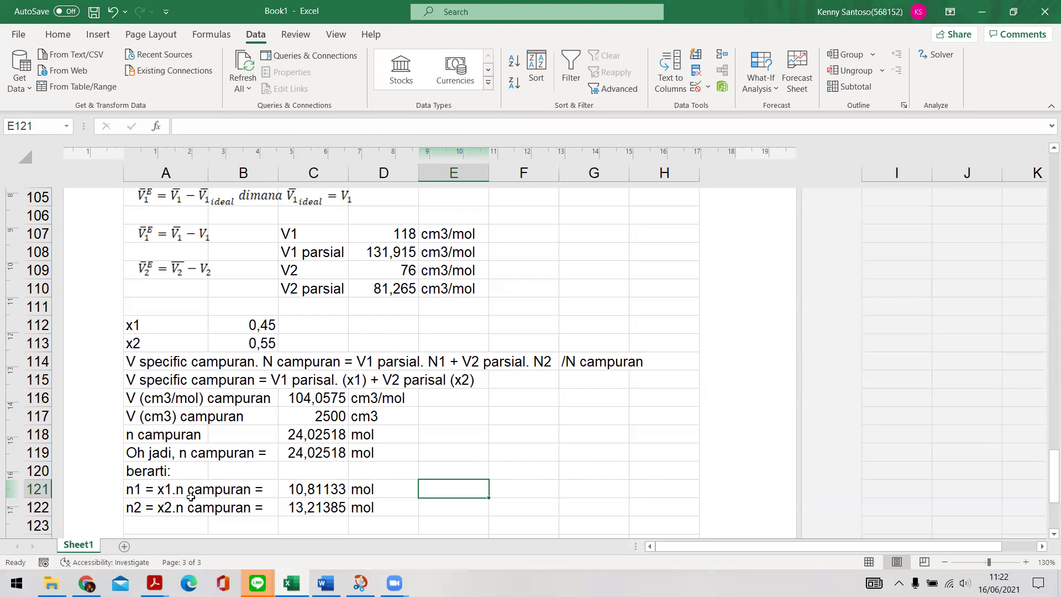
{"action": "left_click", "coordinate": [149, 489]}
{"action": "left_click", "coordinate": [159, 504]}
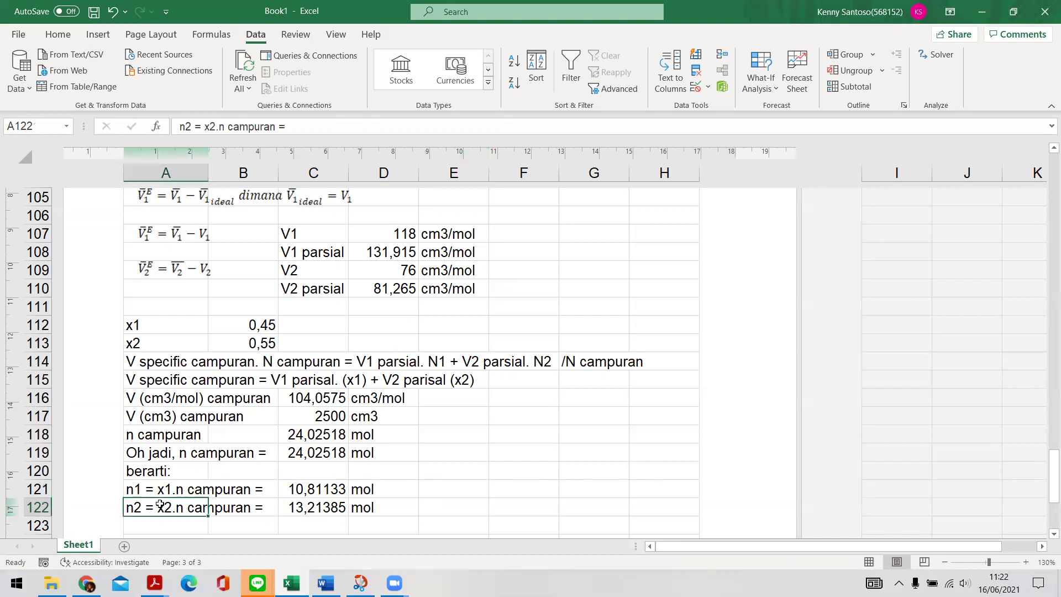
- Calculate the pure volume of species 1 in E121 as =D107*C121, and enter the unit cm^3 in F121
{"action": "left_click", "coordinate": [421, 488]}
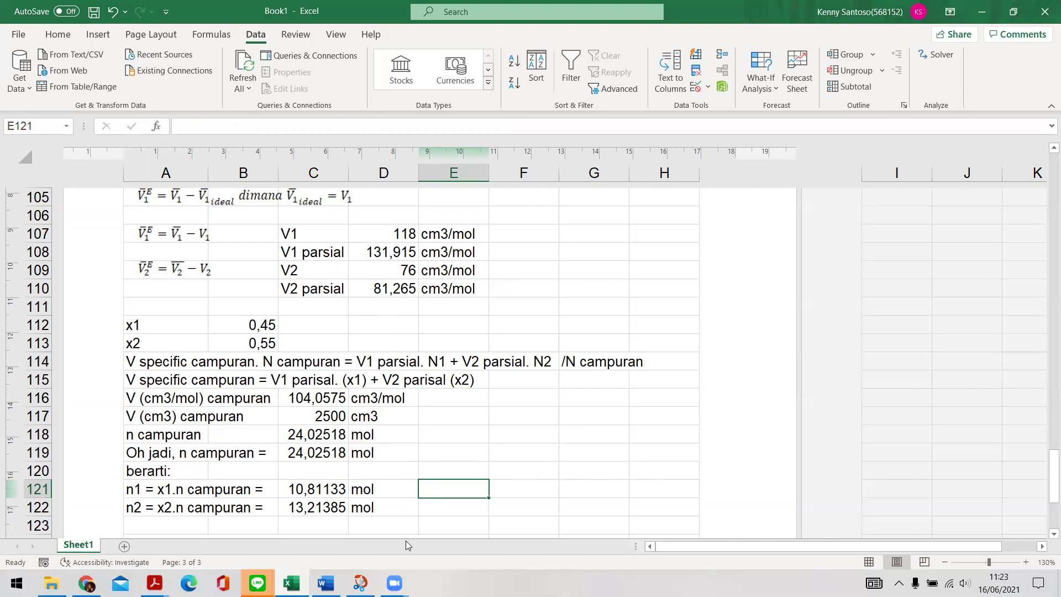
{"action": "type", "text": "="}
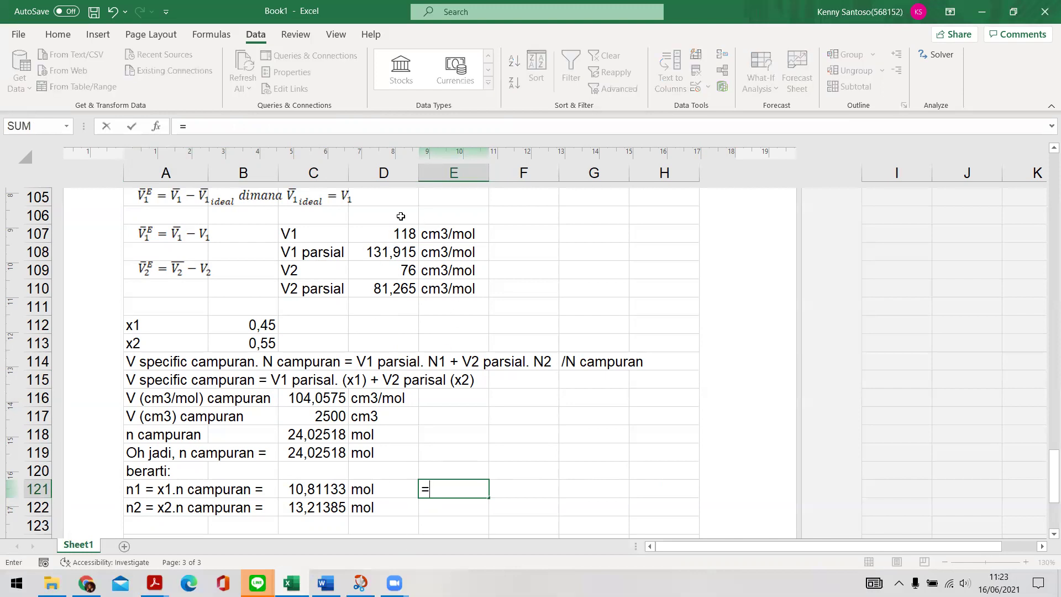
{"action": "left_click", "coordinate": [396, 235]}
{"action": "type", "text": "*"}
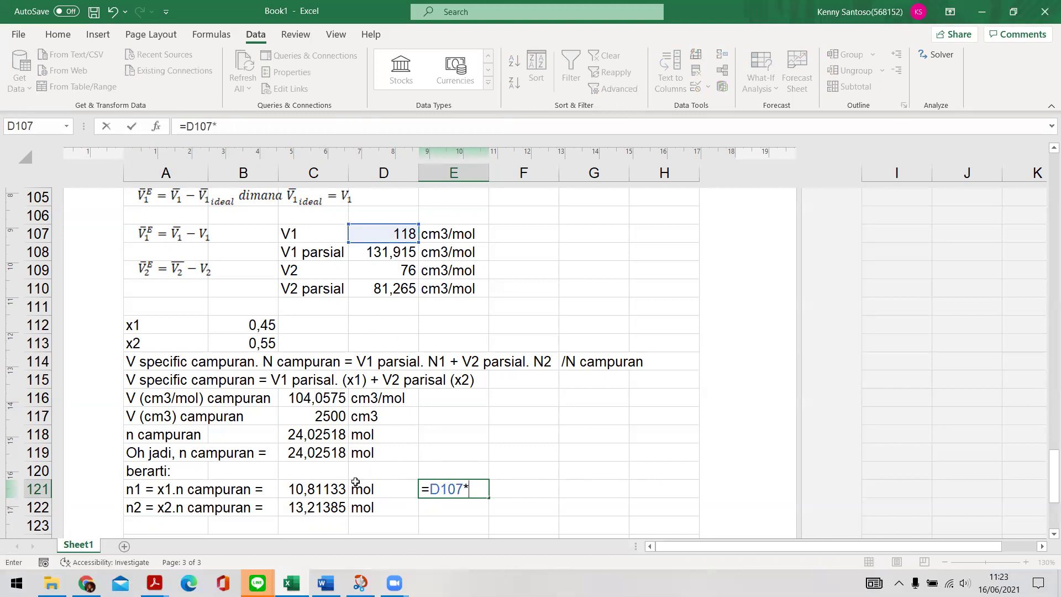
{"action": "left_click", "coordinate": [322, 492]}
{"action": "key", "text": "Return"}
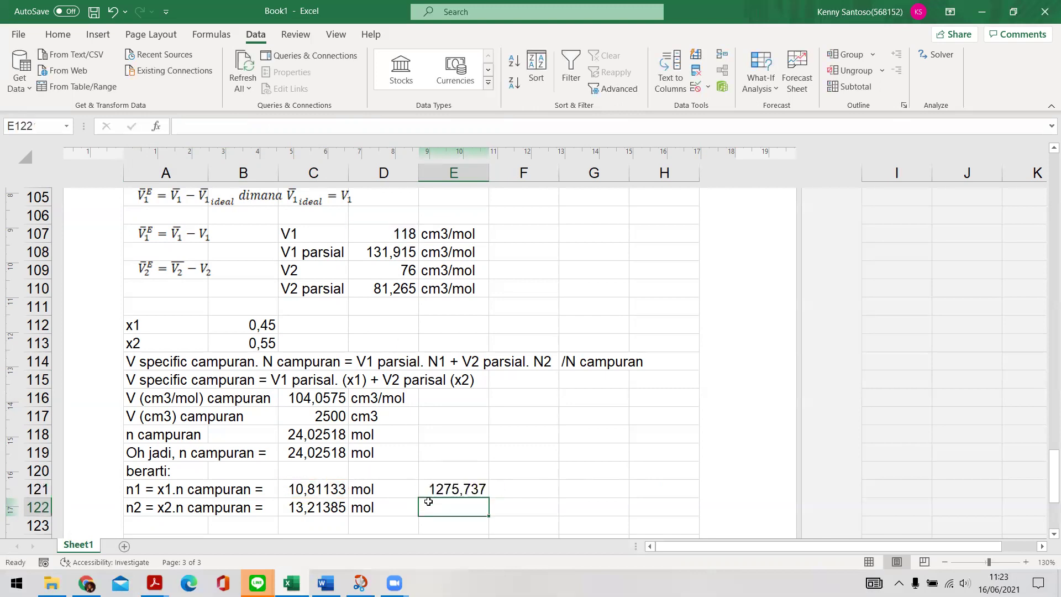
{"action": "left_click", "coordinate": [522, 490]}
{"action": "type", "text": "cm^3"}
{"action": "key", "text": "Return"}
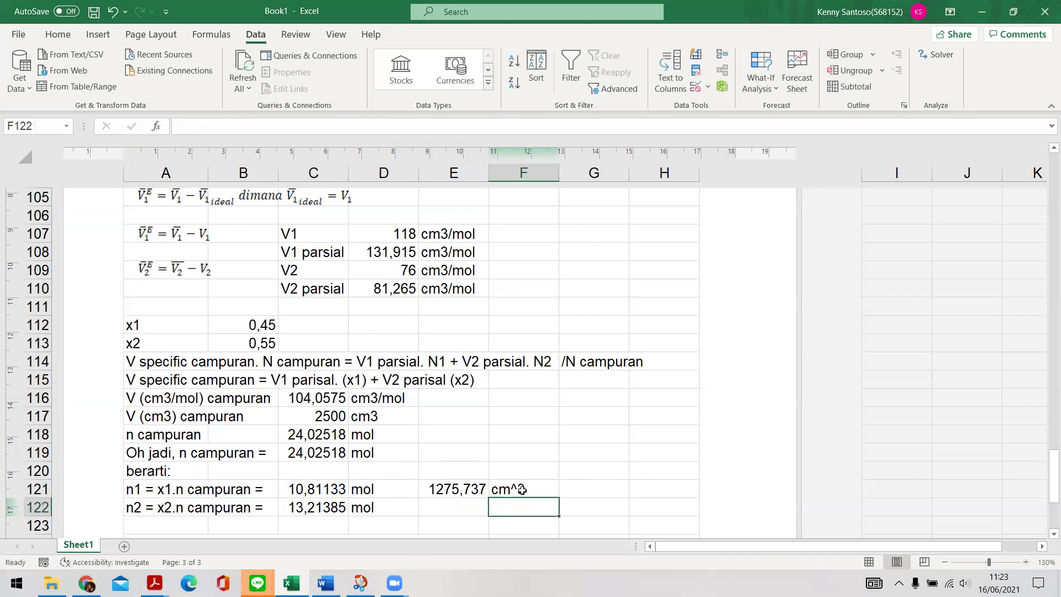
- Calculate the pure volume of species 2 in E122 as =C122*D109, and enter the unit cm^3 in F122
{"action": "left_click", "coordinate": [460, 506]}
{"action": "type", "text": "="}
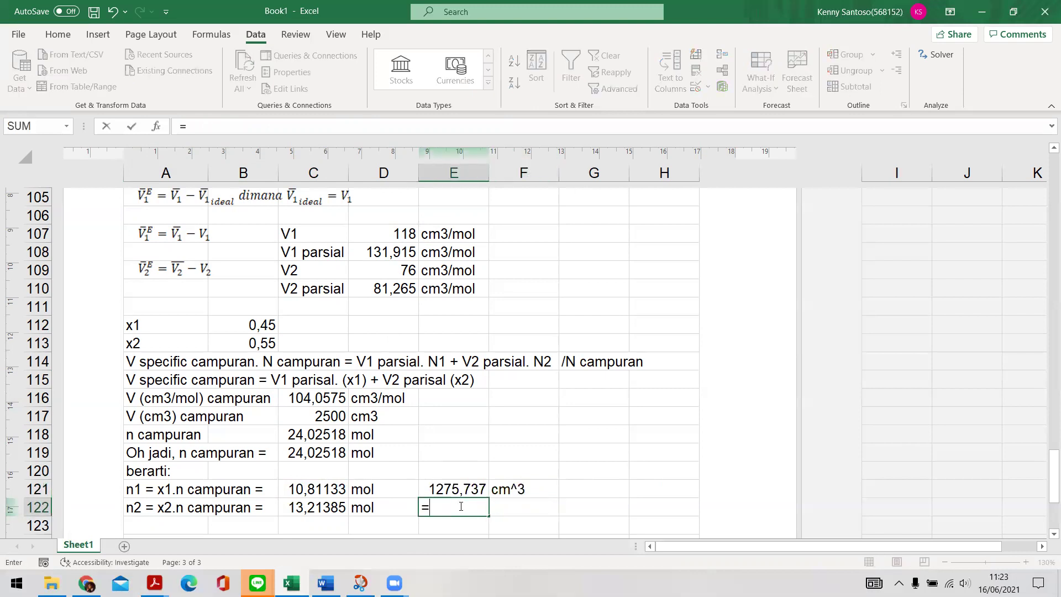
{"action": "left_click", "coordinate": [314, 507]}
{"action": "type", "text": "*"}
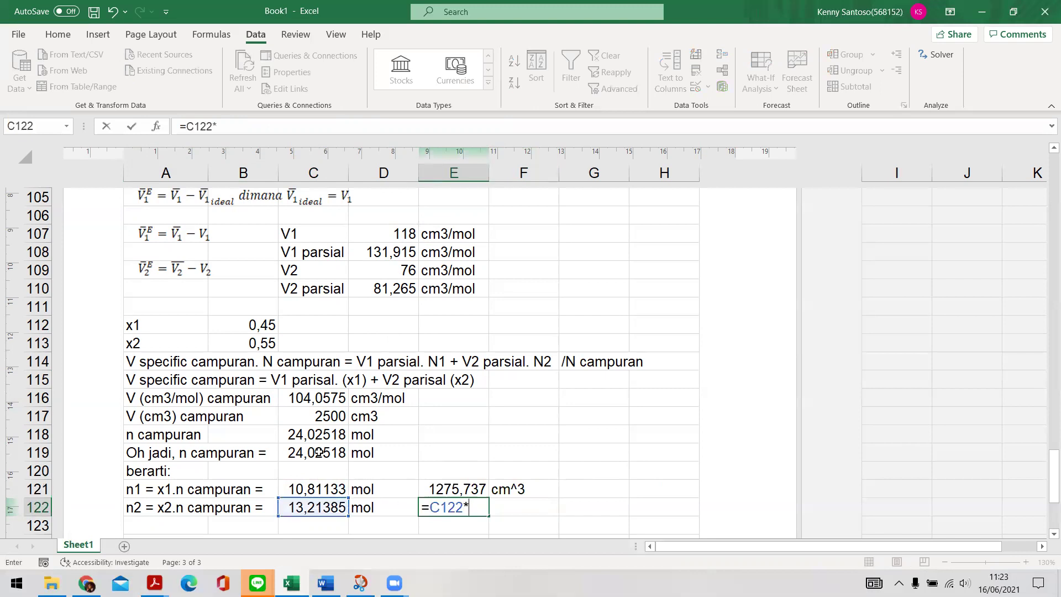
{"action": "key", "text": "Return"}
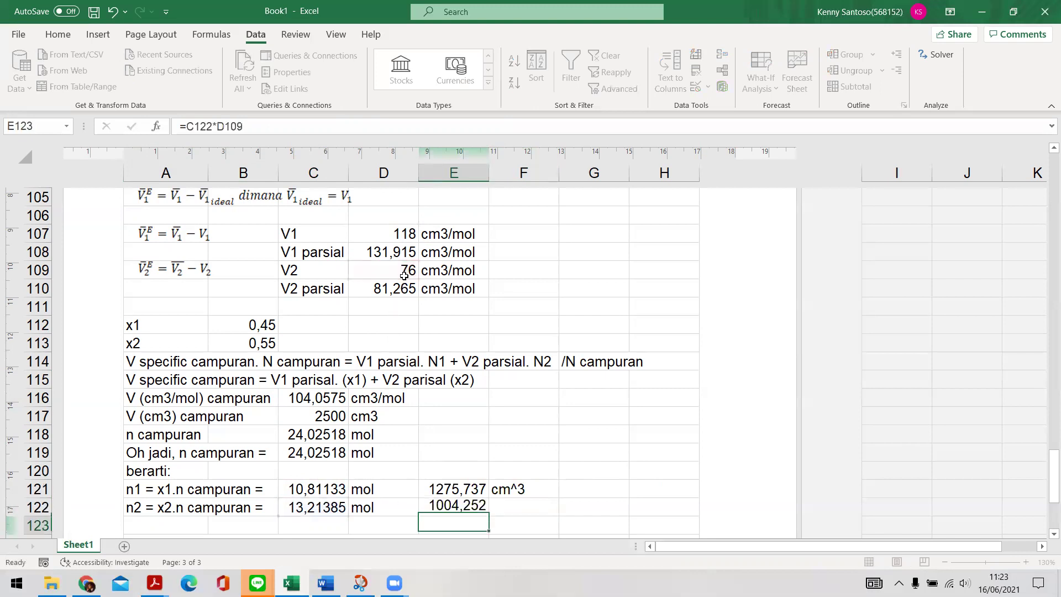
{"action": "left_click", "coordinate": [509, 504]}
{"action": "type", "text": "cm^3"}
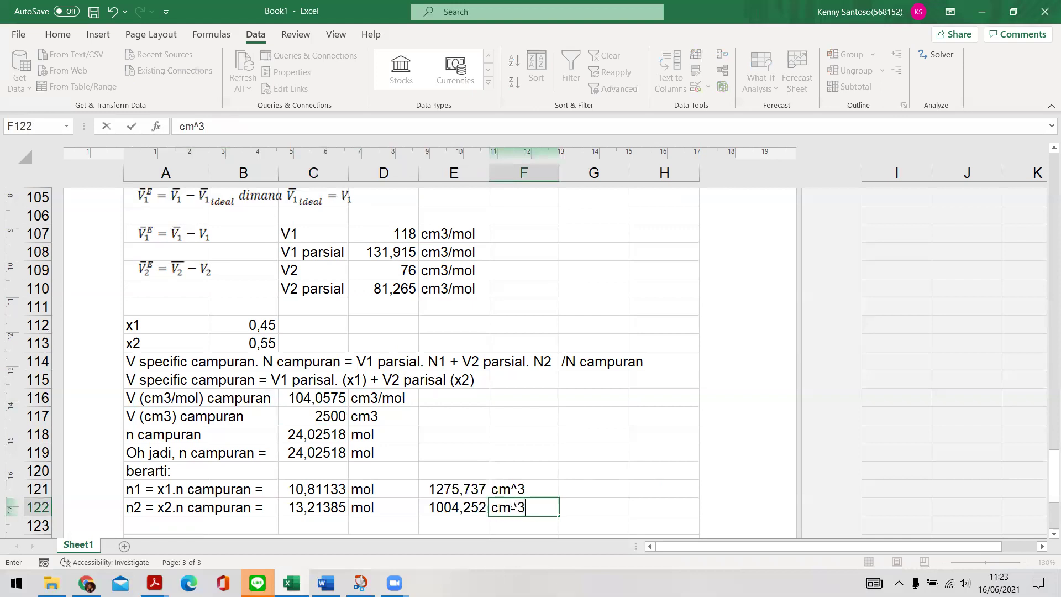
{"action": "key", "text": "Return"}
- Add the two pure volumes in E123 with =E121+E122, and enter the unit cm^3 in F123
{"action": "key", "text": "Left"}
{"action": "type", "text": "="}
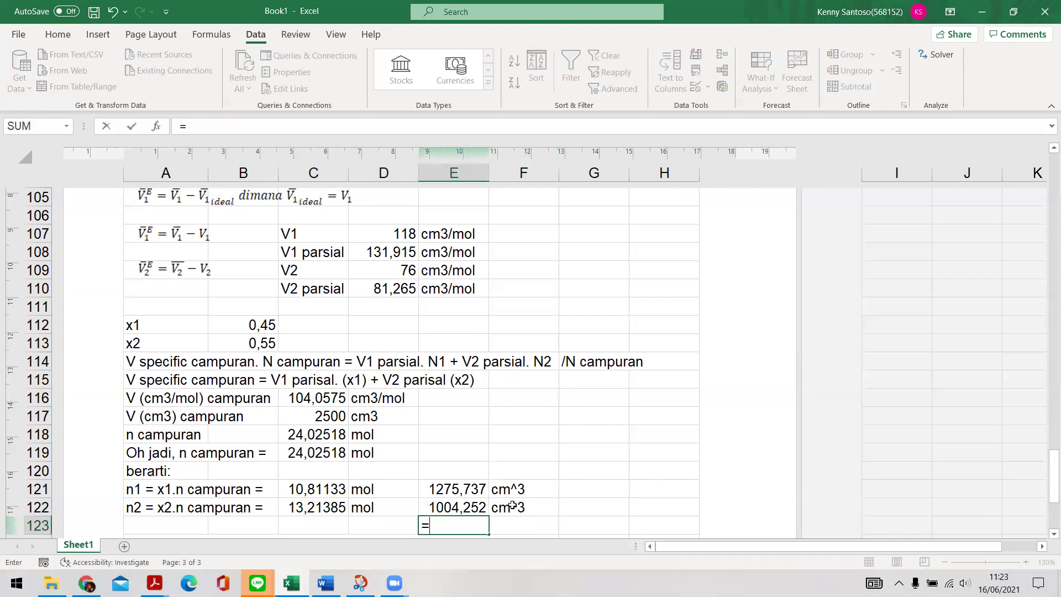
{"action": "left_click", "coordinate": [469, 489]}
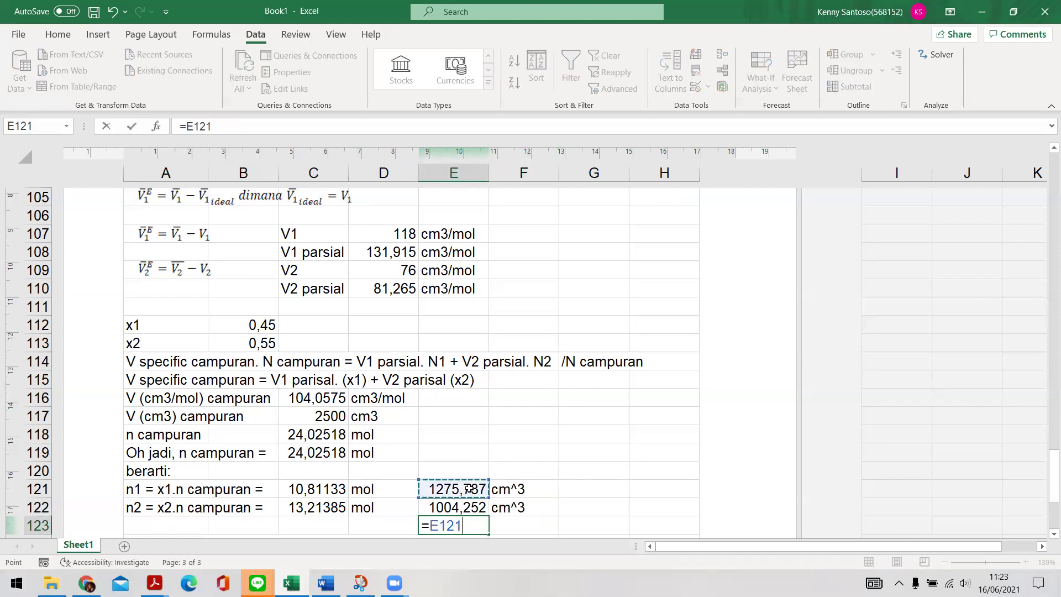
{"action": "type", "text": "+"}
{"action": "left_click", "coordinate": [470, 507]}
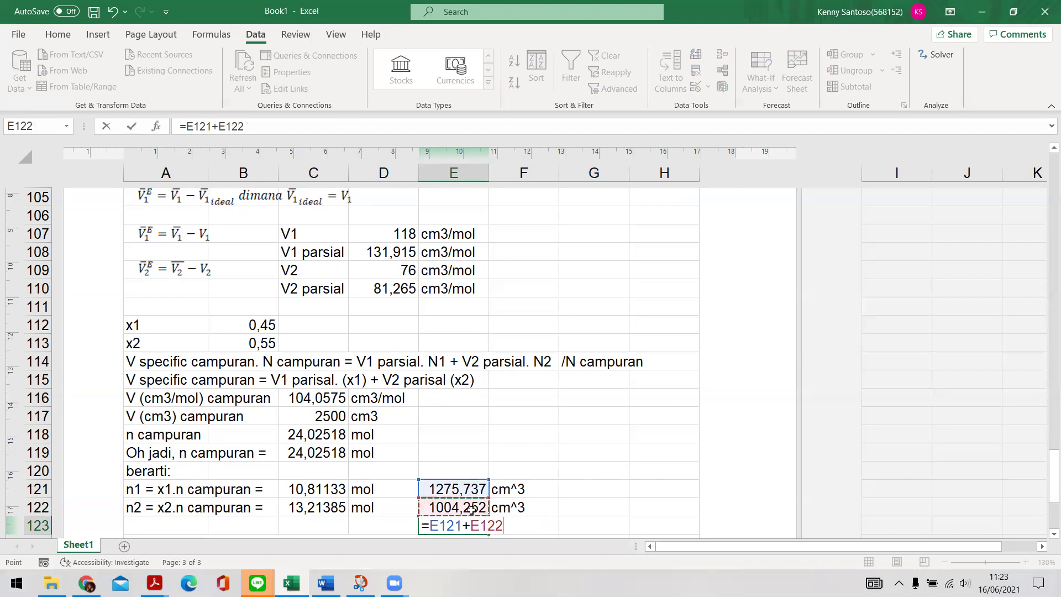
{"action": "key", "text": "Return"}
{"action": "left_click", "coordinate": [513, 508]}
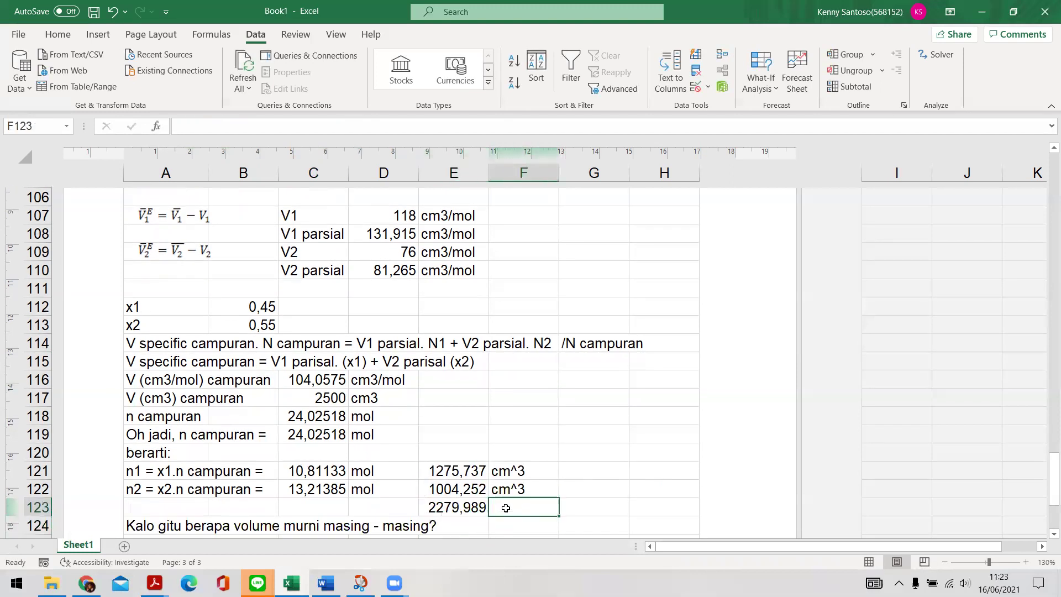
{"action": "type", "text": "m"}
{"action": "key", "text": "BackSpace"}
{"action": "type", "text": "cm^3"}
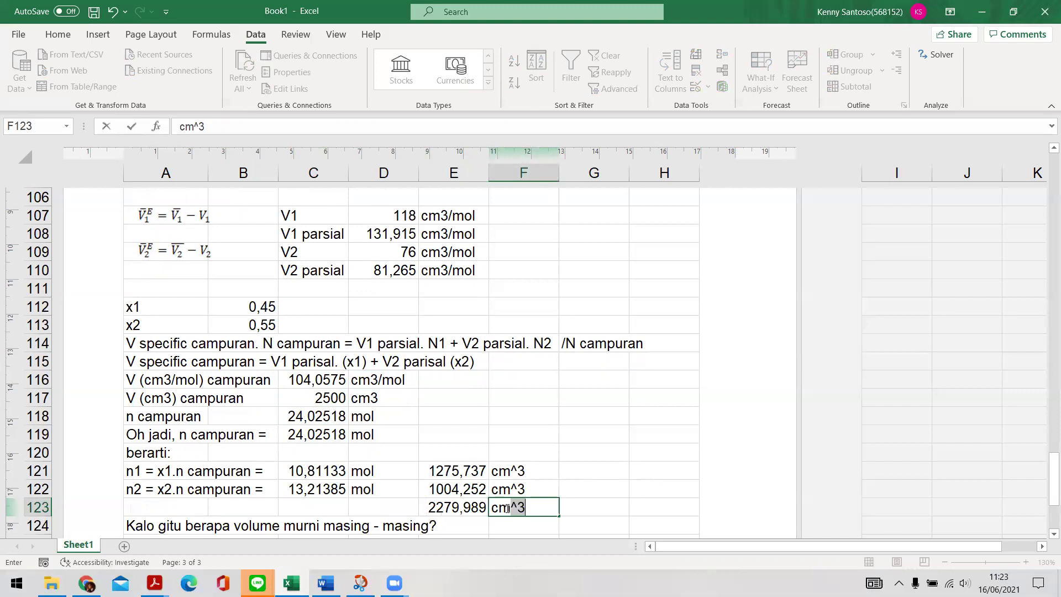
{"action": "left_click", "coordinate": [591, 518]}
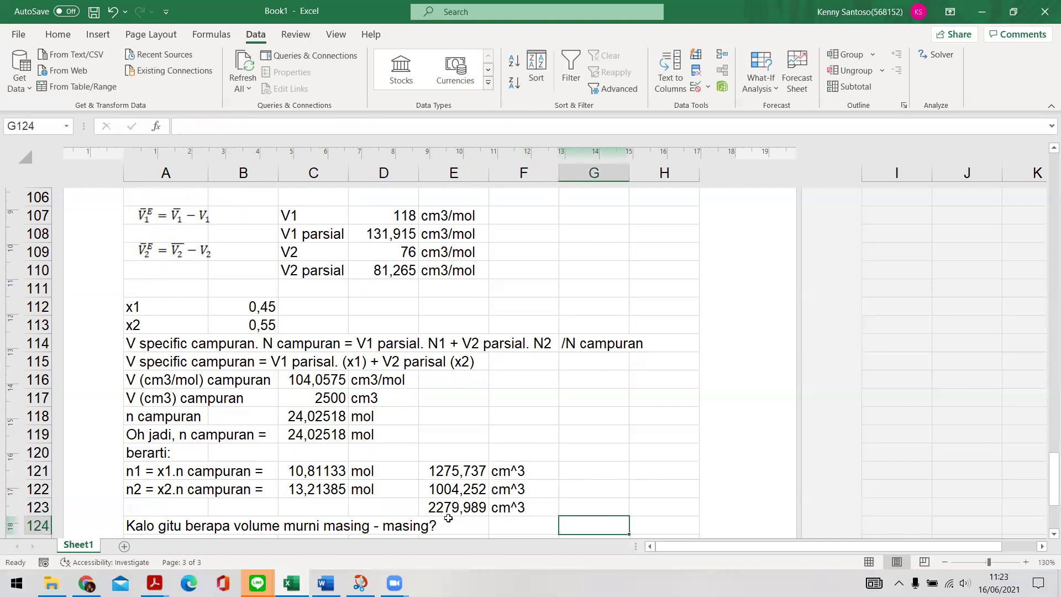
- Compare the summed pure volumes in row 123 with the V (cm3) campuran row
{"action": "left_click_drag", "start_coordinate": [445, 510], "coordinate": [508, 509]}
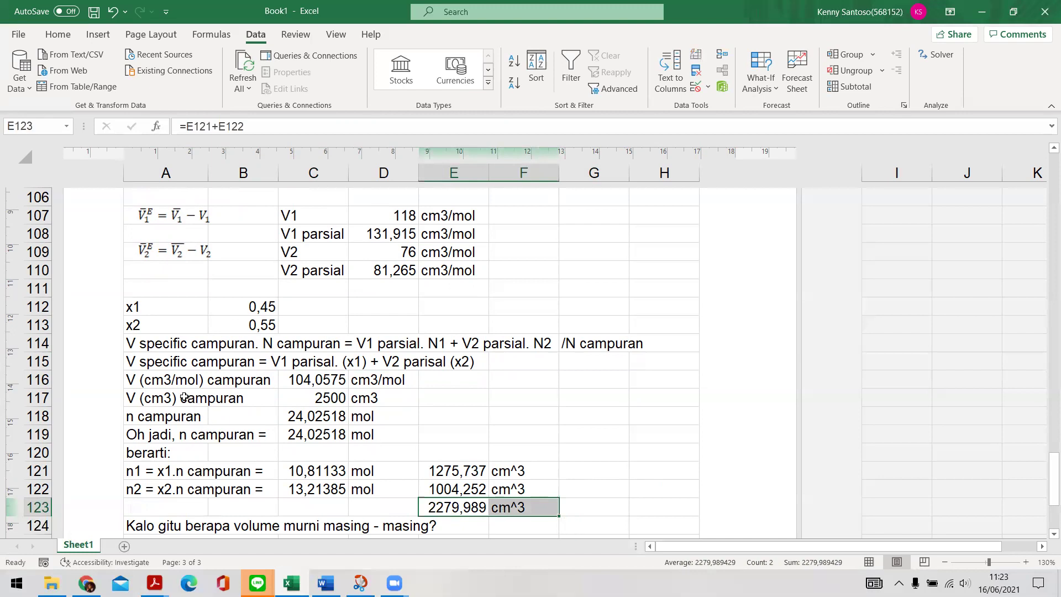
{"action": "left_click_drag", "start_coordinate": [143, 398], "coordinate": [387, 405]}
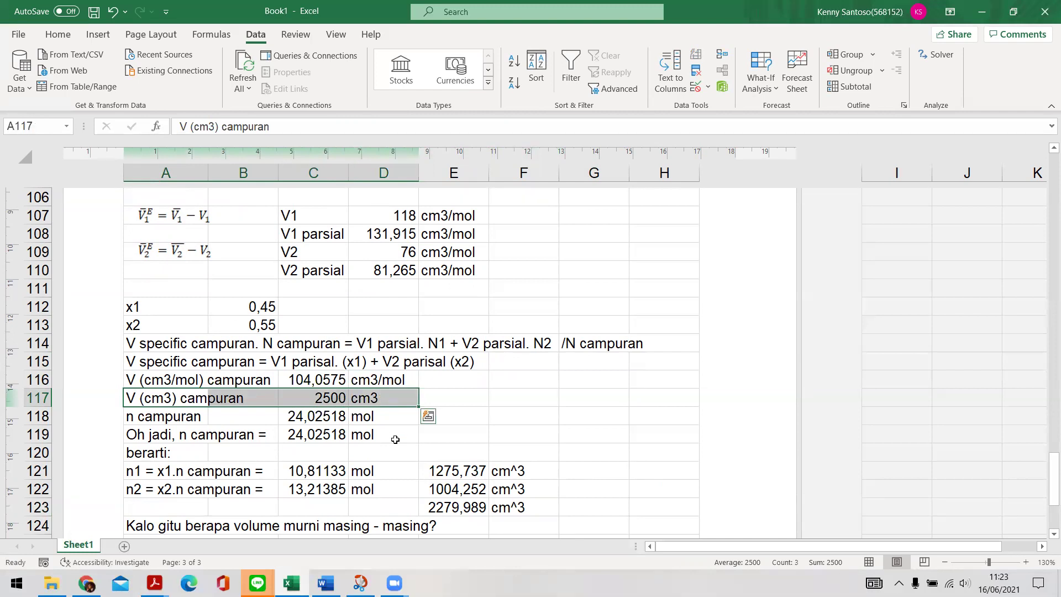
- Review the V total ideal, V total sesungguhnya and V excess rows, including the cells the excess is derived from
{"action": "scroll", "coordinate": [375, 452], "scroll_direction": "down", "scroll_amount": 1}
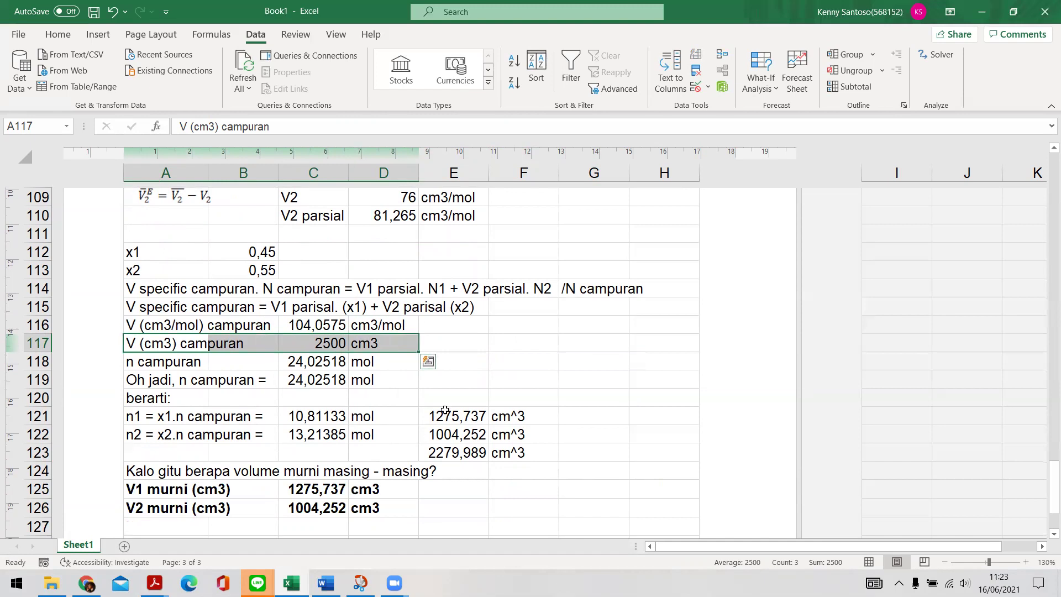
{"action": "scroll", "coordinate": [312, 511], "scroll_direction": "down", "scroll_amount": 1}
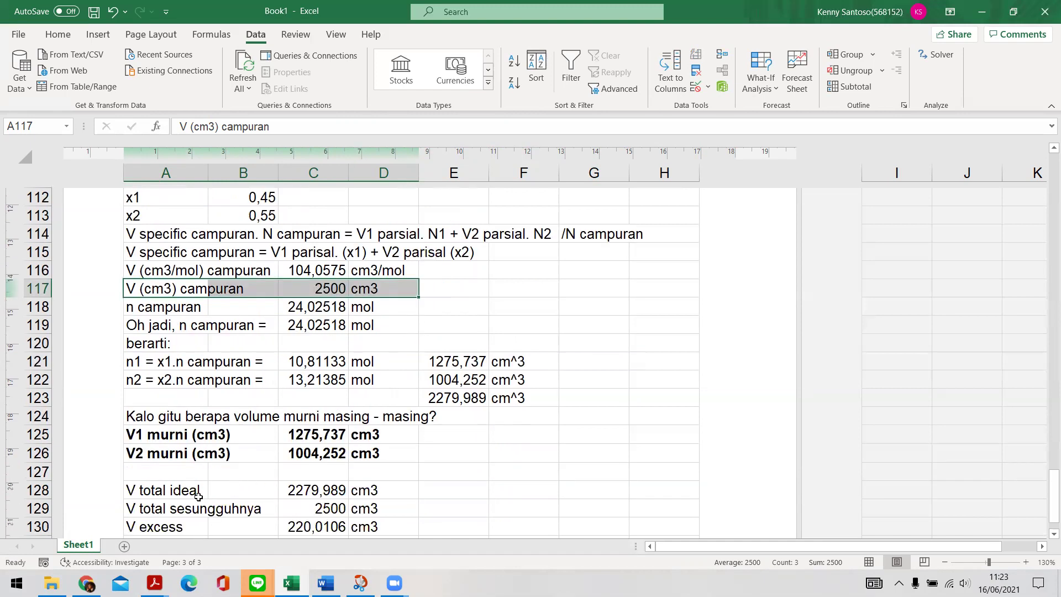
{"action": "left_click_drag", "start_coordinate": [148, 493], "coordinate": [381, 492]}
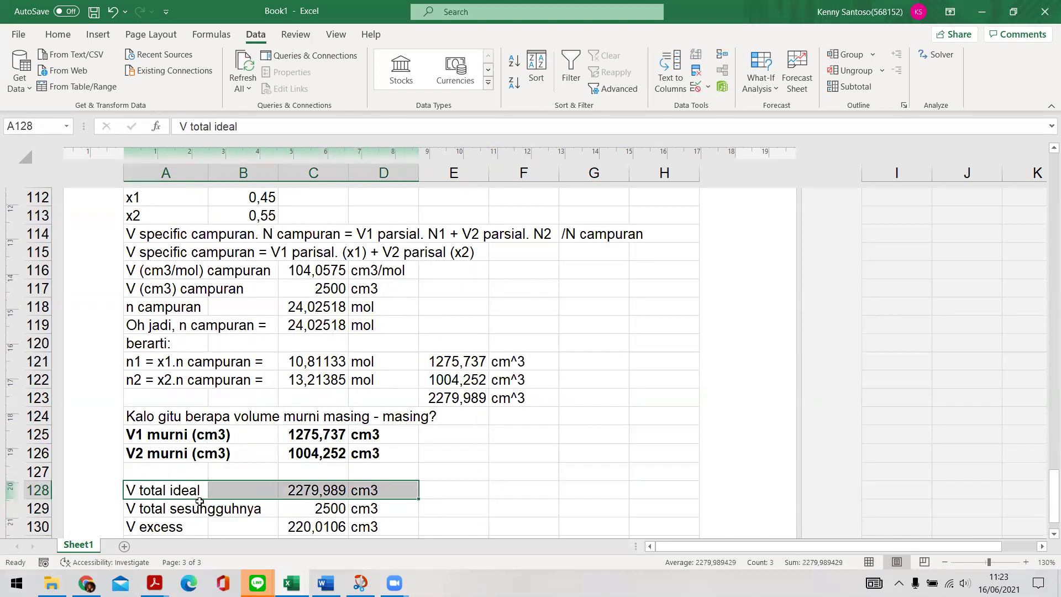
{"action": "left_click", "coordinate": [158, 508]}
{"action": "left_click_drag", "start_coordinate": [159, 508], "coordinate": [412, 509]}
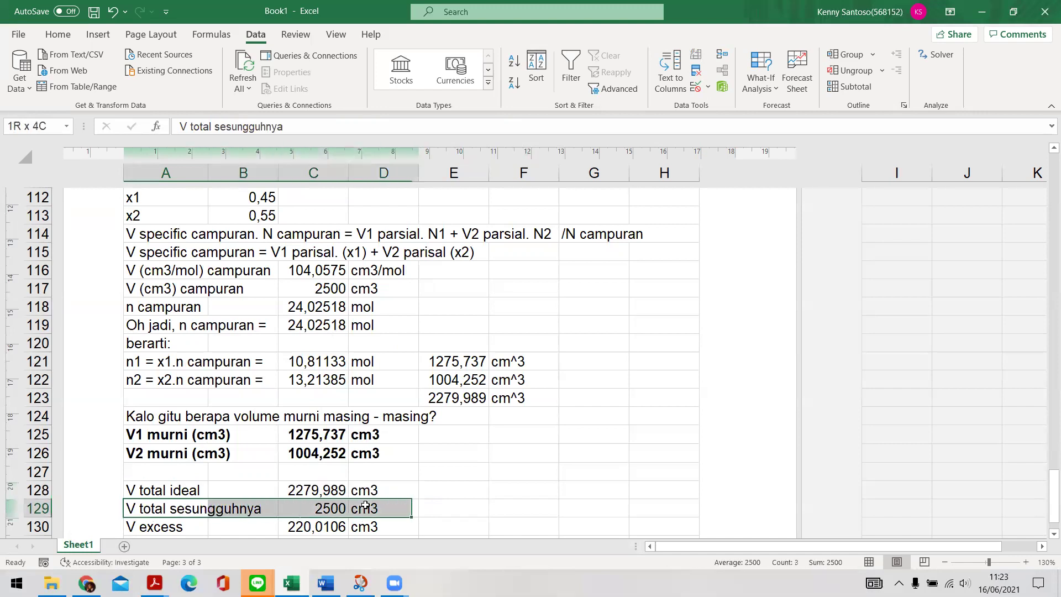
{"action": "left_click", "coordinate": [189, 529]}
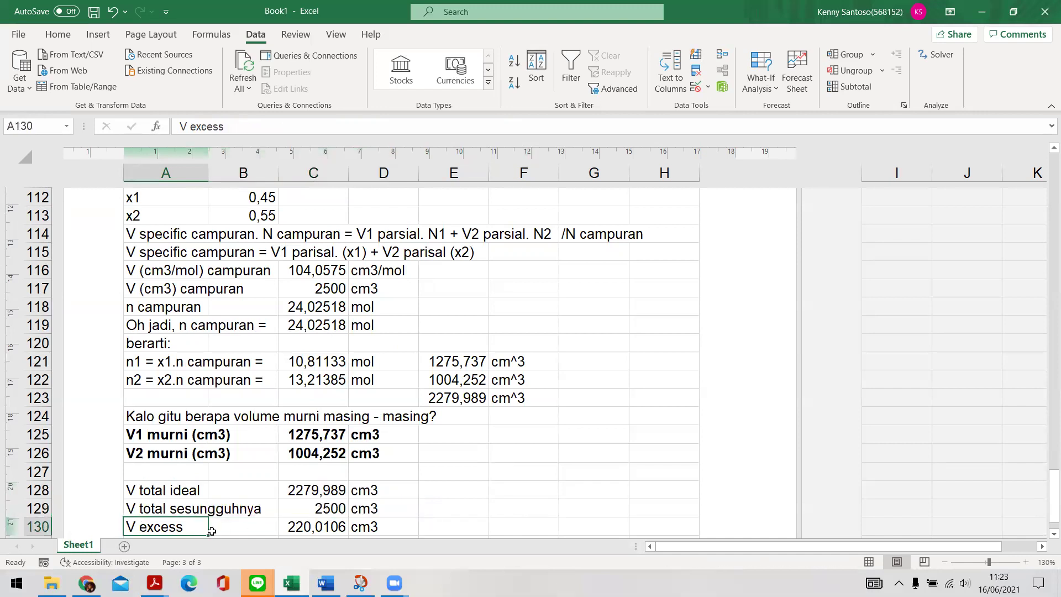
{"action": "left_click", "coordinate": [319, 509]}
{"action": "left_click", "coordinate": [319, 490]}
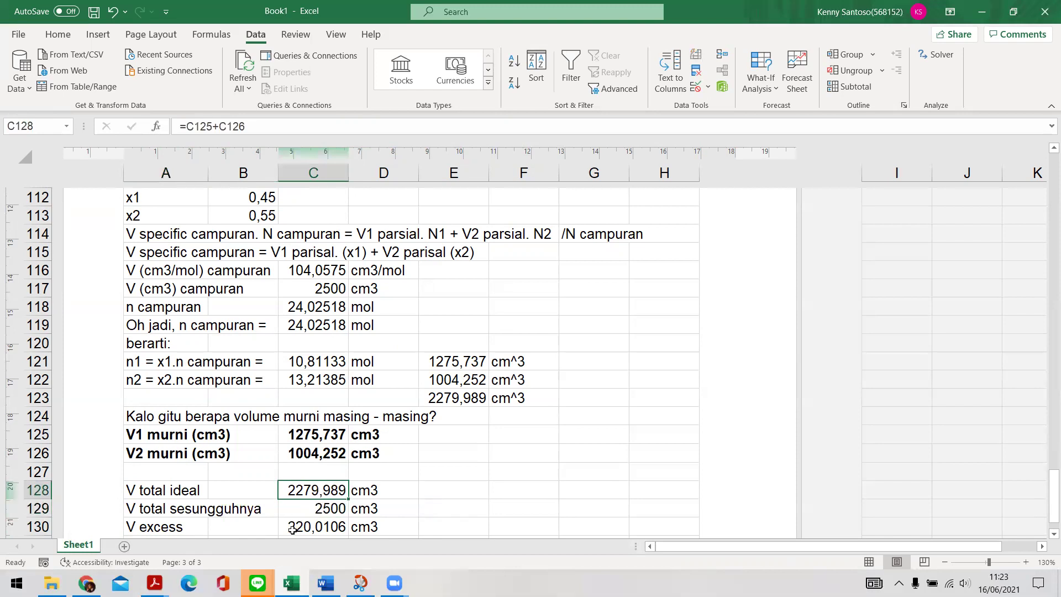
- Highlight the V excess result in row 130 and the n campuran row that relates to it
{"action": "left_click_drag", "start_coordinate": [368, 529], "coordinate": [165, 474]}
{"action": "scroll", "coordinate": [194, 485], "scroll_direction": "up", "scroll_amount": 2}
{"action": "scroll", "coordinate": [195, 484], "scroll_direction": "down", "scroll_amount": 1}
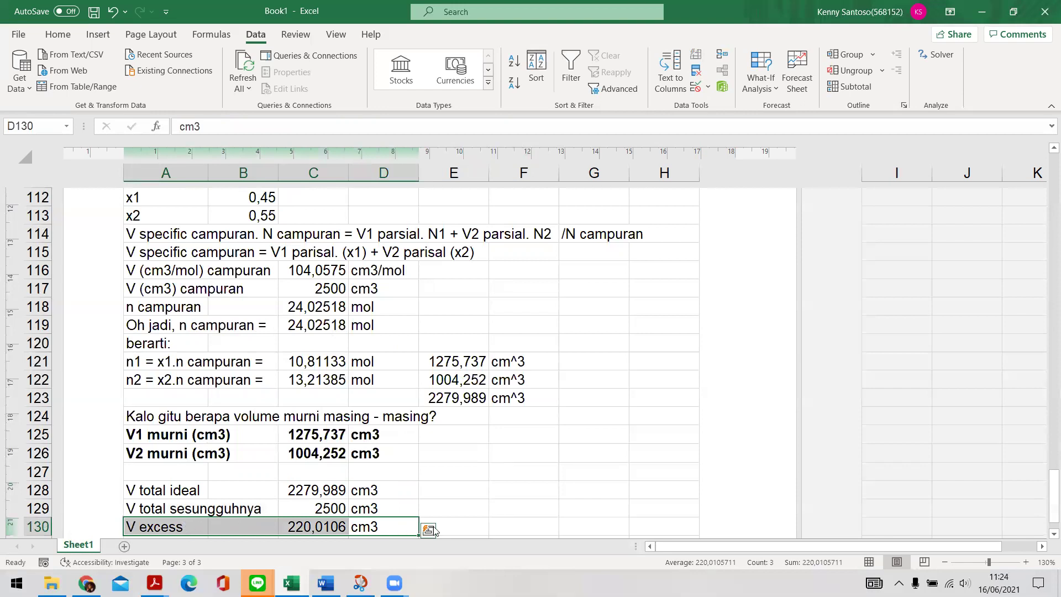
{"action": "left_click", "coordinate": [464, 524]}
{"action": "left_click_drag", "start_coordinate": [362, 528], "coordinate": [191, 528]}
{"action": "left_click_drag", "start_coordinate": [192, 310], "coordinate": [376, 308]}
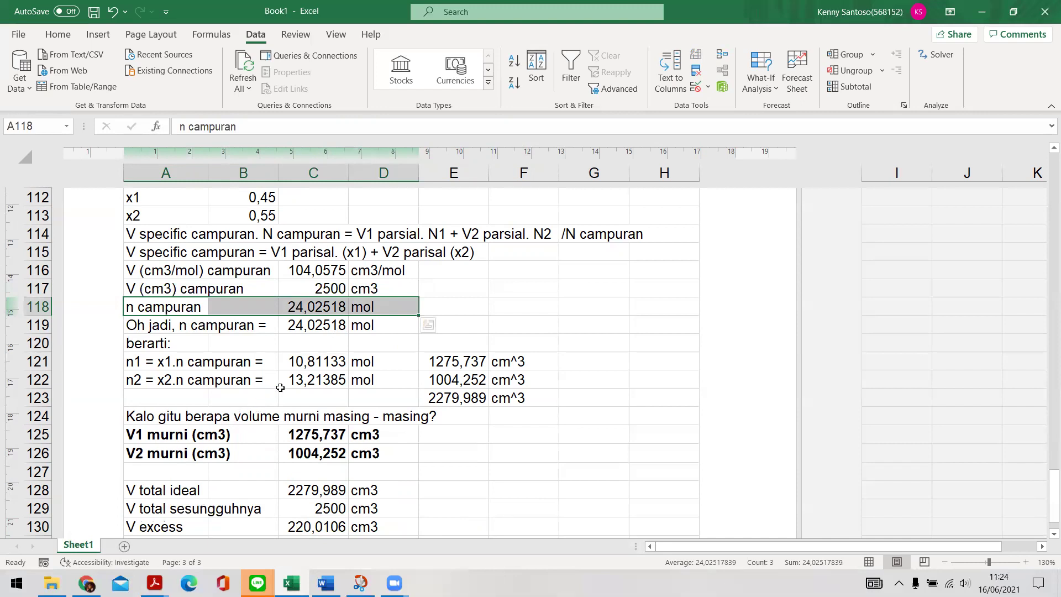
- Inspect the formula in C132 that converts V excess to cm3/mol, along with the cells it references
{"action": "scroll", "coordinate": [359, 478], "scroll_direction": "down", "scroll_amount": 1}
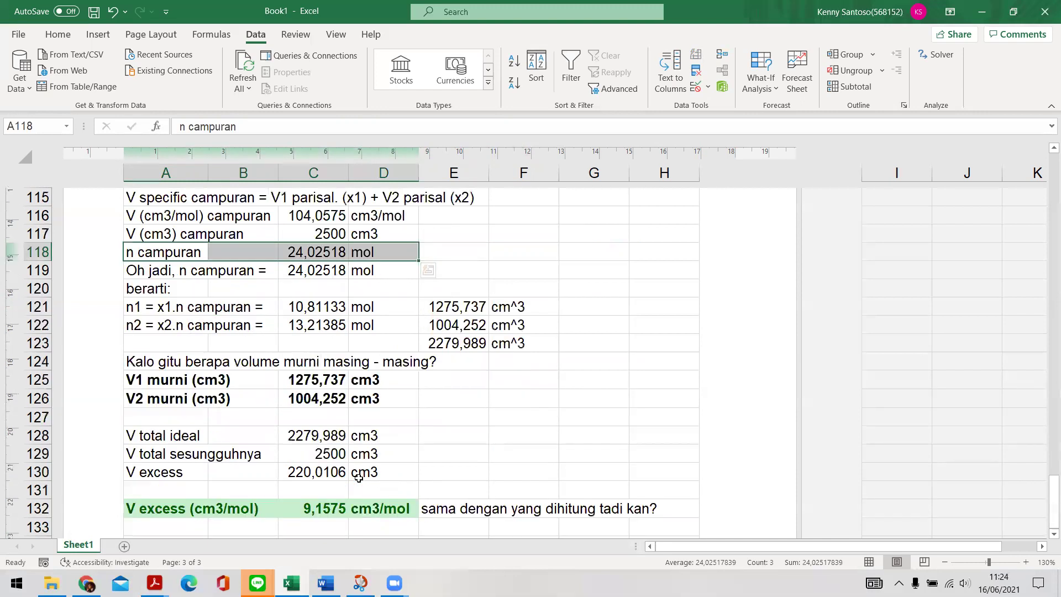
{"action": "left_click", "coordinate": [330, 474]}
{"action": "left_click", "coordinate": [312, 271]}
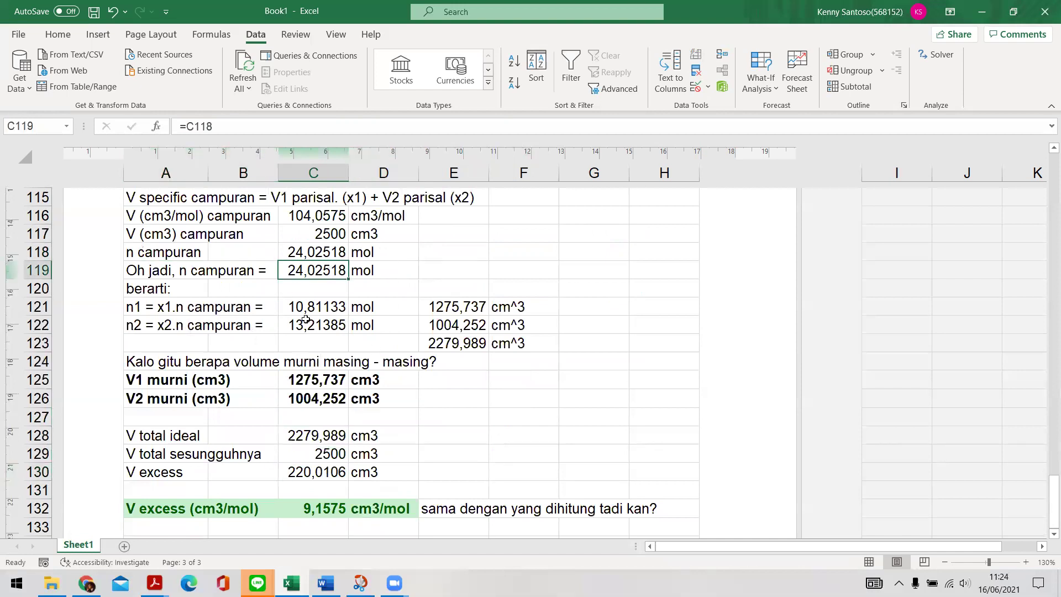
{"action": "left_click", "coordinate": [166, 512]}
{"action": "left_click", "coordinate": [309, 505]}
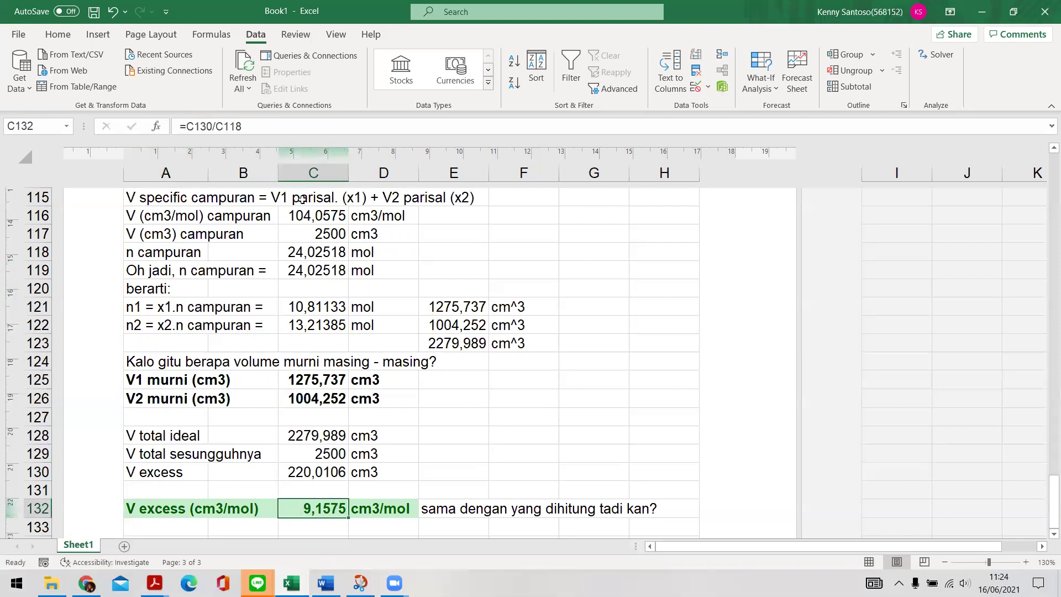
{"action": "left_click", "coordinate": [280, 123]}
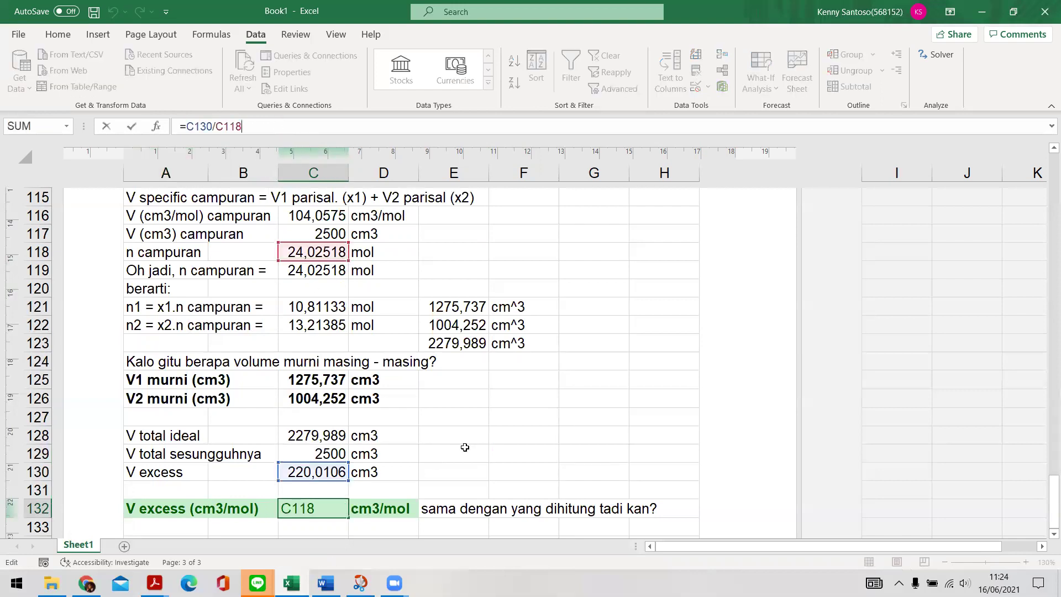
{"action": "key", "text": "Return"}
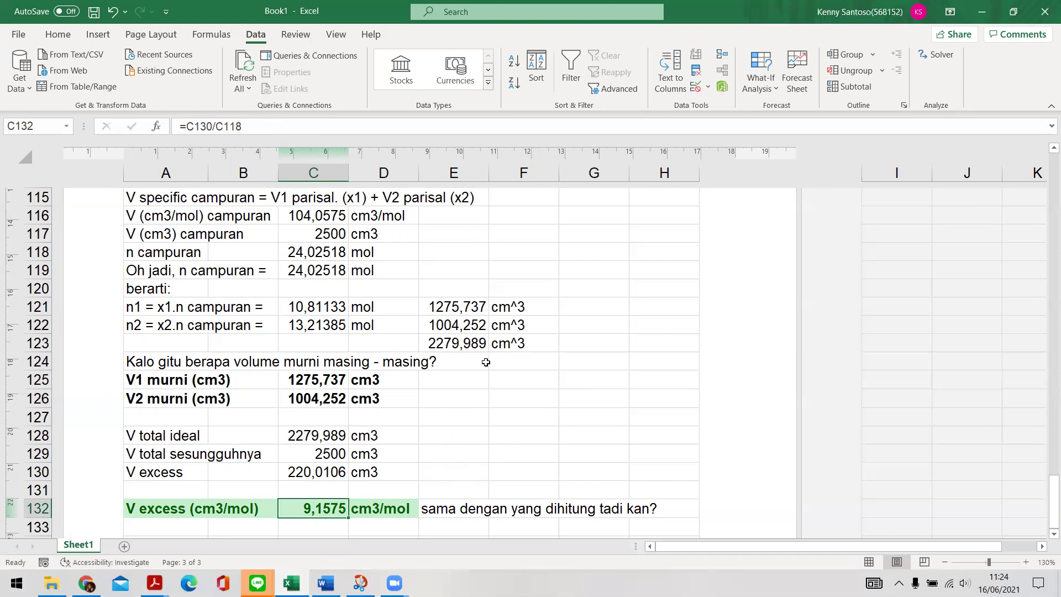
- Zoom out to 70% and locate the earlier V excess result in row 94
{"action": "scroll", "coordinate": [487, 360], "scroll_direction": "down", "scroll_amount": 2, "text": "ctrl"}
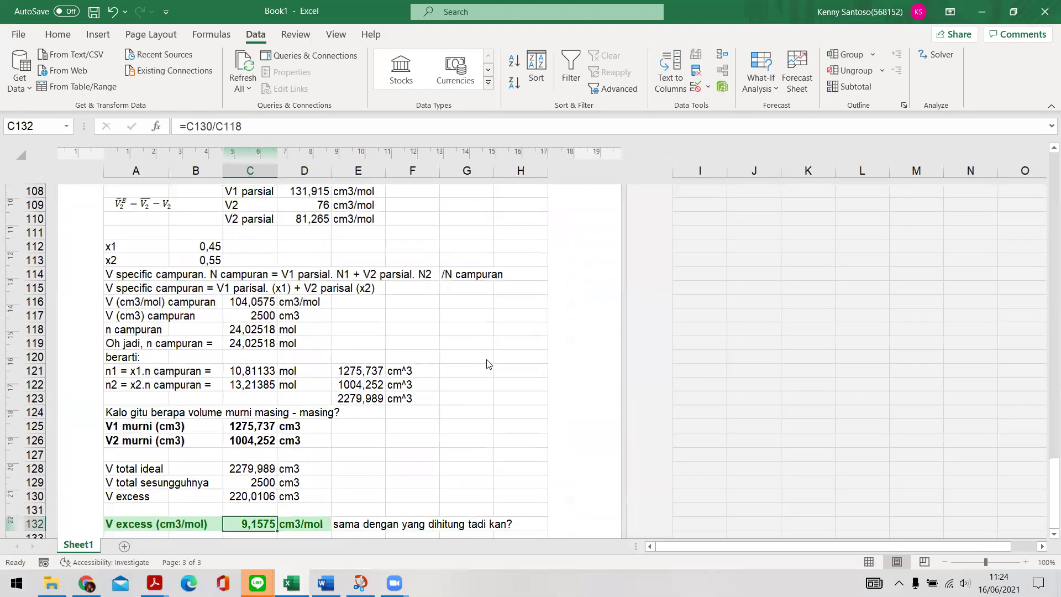
{"action": "scroll", "coordinate": [488, 363], "scroll_direction": "down", "scroll_amount": 1, "text": "ctrl"}
{"action": "scroll", "coordinate": [472, 365], "scroll_direction": "down", "scroll_amount": 1, "text": "ctrl"}
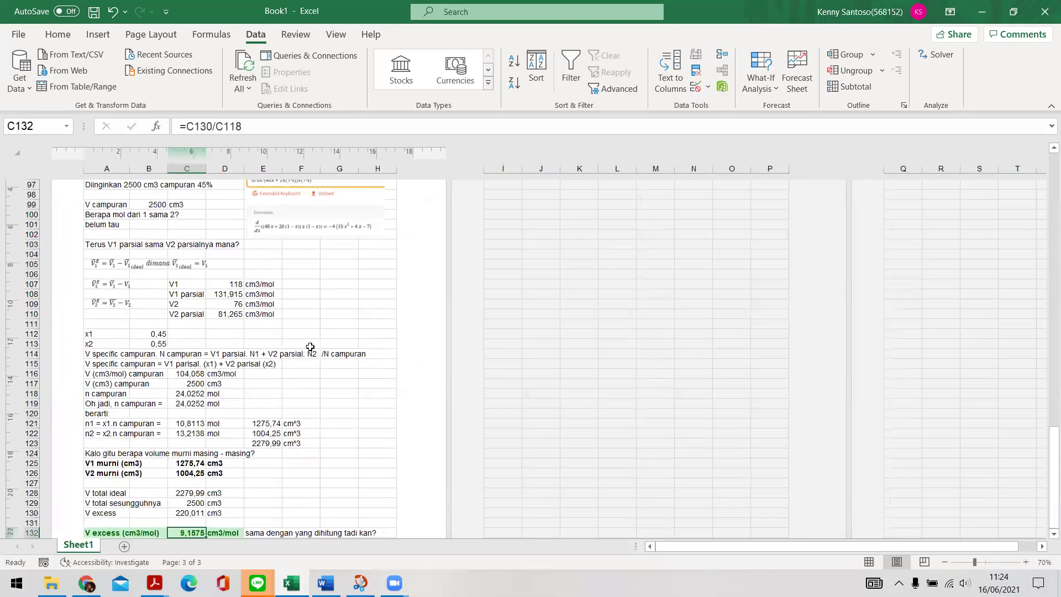
{"action": "scroll", "coordinate": [298, 357], "scroll_direction": "up", "scroll_amount": 1}
{"action": "scroll", "coordinate": [199, 236], "scroll_direction": "up", "scroll_amount": 2}
{"action": "left_click_drag", "start_coordinate": [91, 319], "coordinate": [233, 321]}
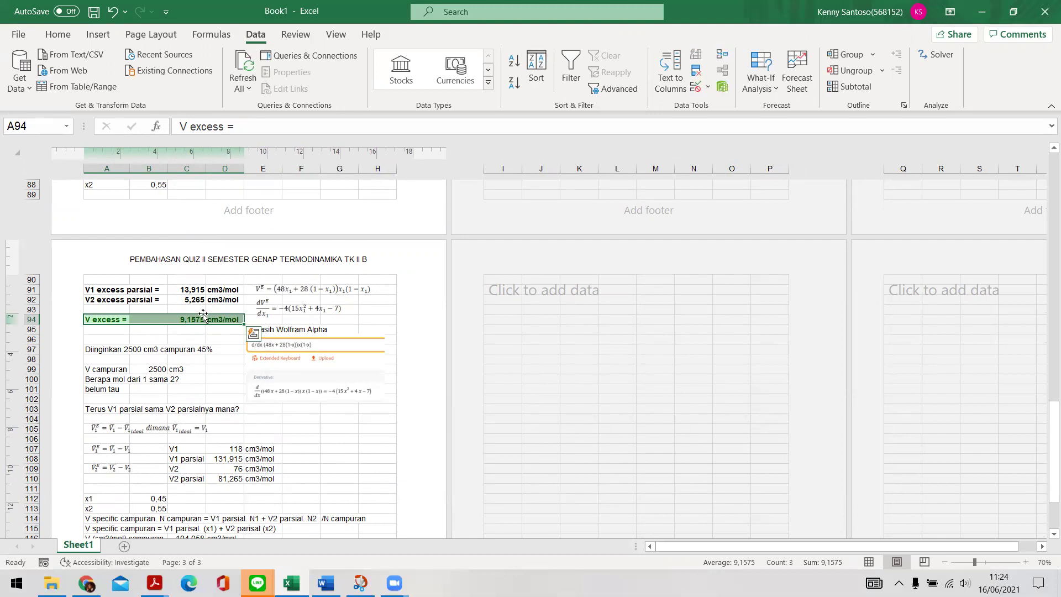
{"action": "left_click", "coordinate": [149, 320]}
{"action": "mouse_move", "coordinate": [110, 321]}
{"action": "left_mouse_down"}
{"action": "mouse_move", "coordinate": [235, 320]}
{"action": "mouse_move", "coordinate": [147, 330]}
{"action": "mouse_move", "coordinate": [113, 331]}
{"action": "mouse_move", "coordinate": [108, 320]}
{"action": "left_mouse_up"}
- Compare the V excess (cm3/mol) result in row 132 with the V excess result in row 94
{"action": "scroll", "coordinate": [126, 333], "scroll_direction": "down", "scroll_amount": 6}
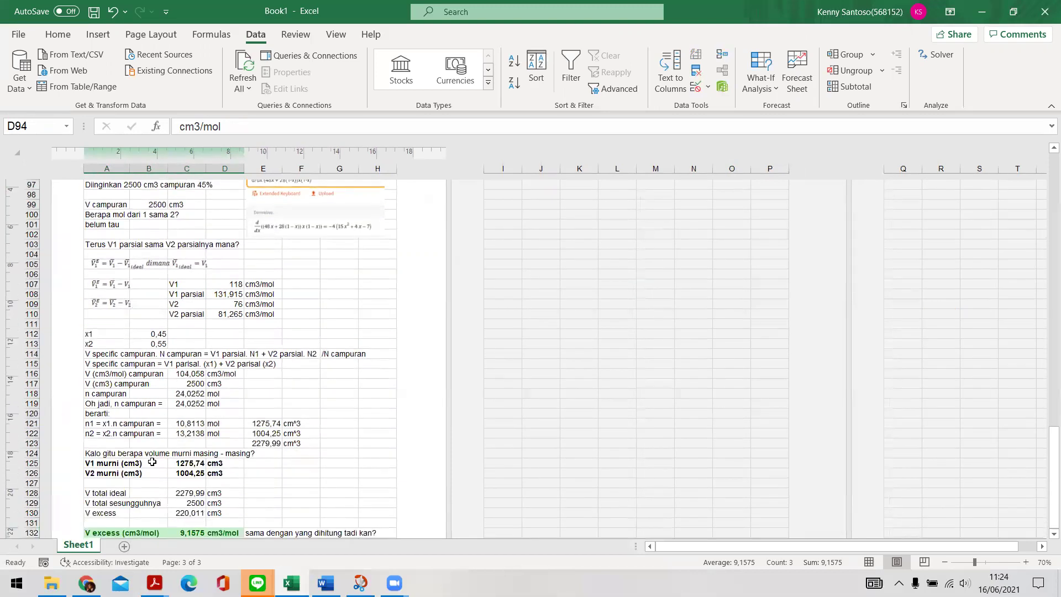
{"action": "scroll", "coordinate": [122, 514], "scroll_direction": "down", "scroll_amount": 2}
{"action": "left_click_drag", "start_coordinate": [113, 475], "coordinate": [241, 476]}
{"action": "scroll", "coordinate": [241, 476], "scroll_direction": "up", "scroll_amount": 6}
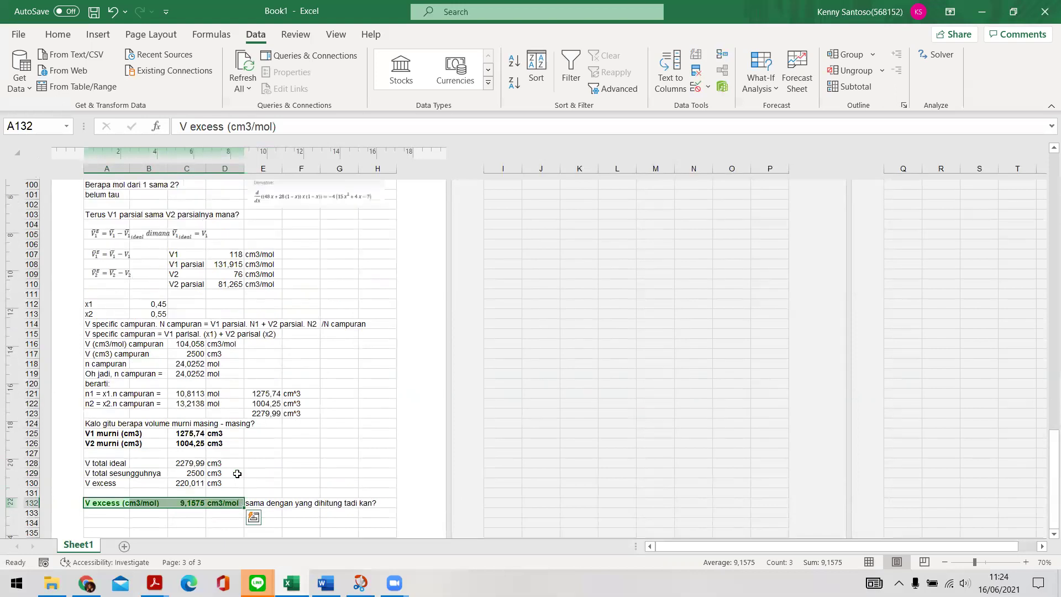
{"action": "left_click_drag", "start_coordinate": [225, 320], "coordinate": [95, 326]}
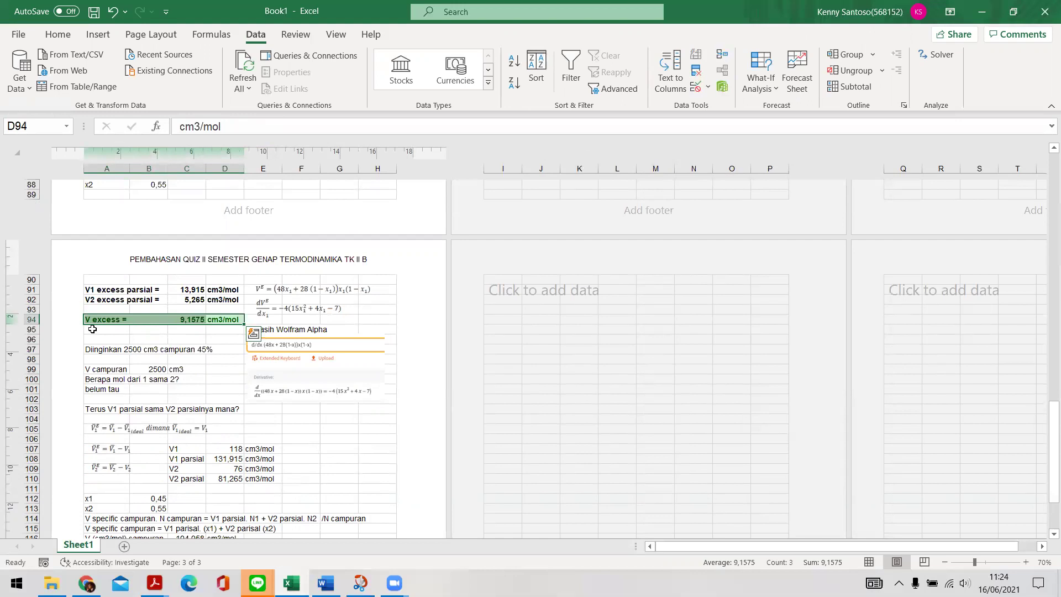
{"action": "scroll", "coordinate": [144, 391], "scroll_direction": "down", "scroll_amount": 6}
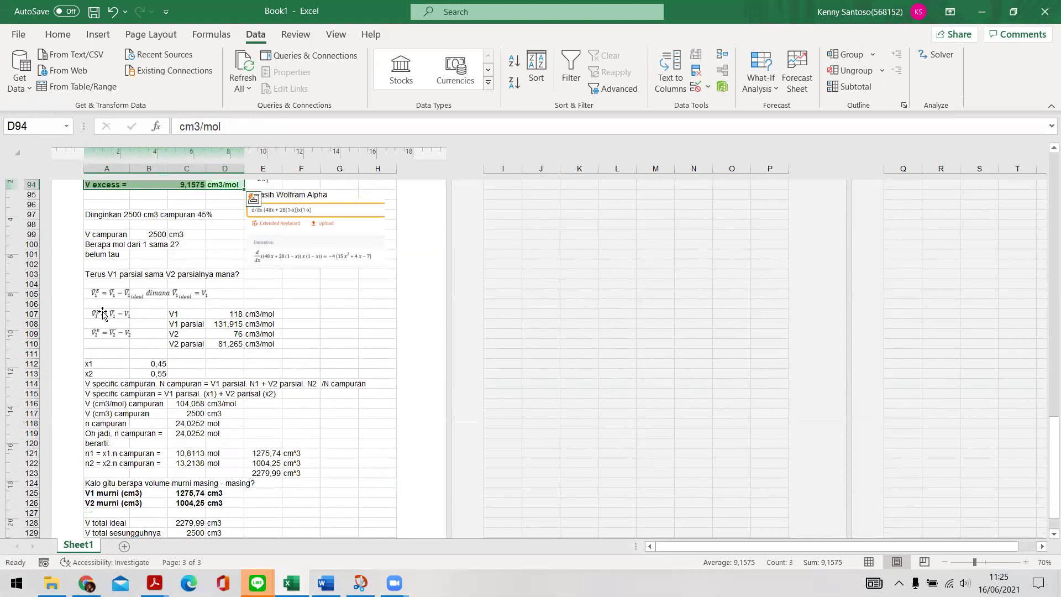
{"action": "left_click_drag", "start_coordinate": [212, 444], "coordinate": [113, 445]}
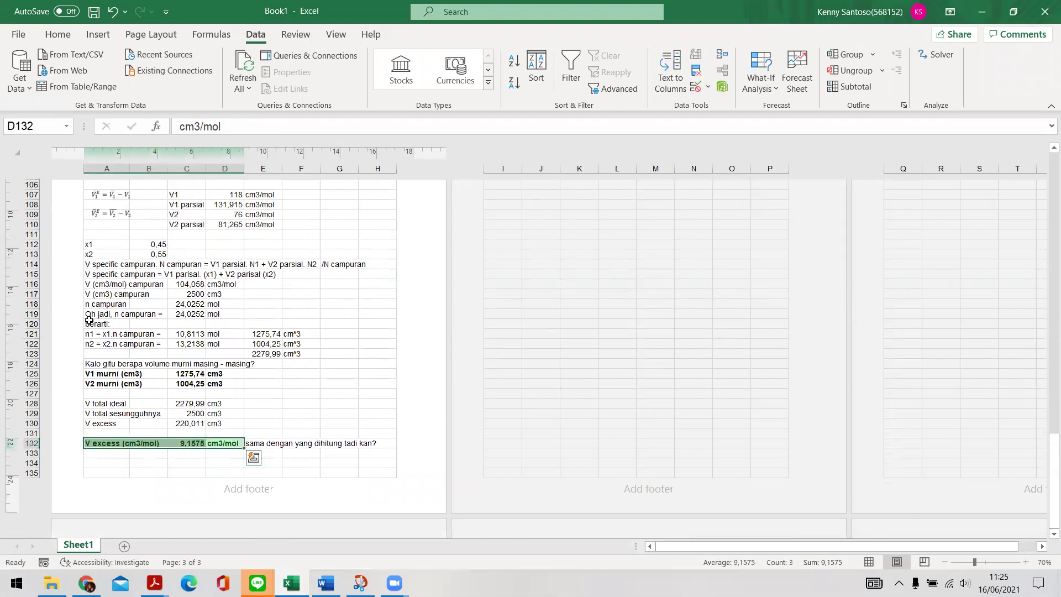
{"action": "scroll", "coordinate": [144, 421], "scroll_direction": "up", "scroll_amount": 7}
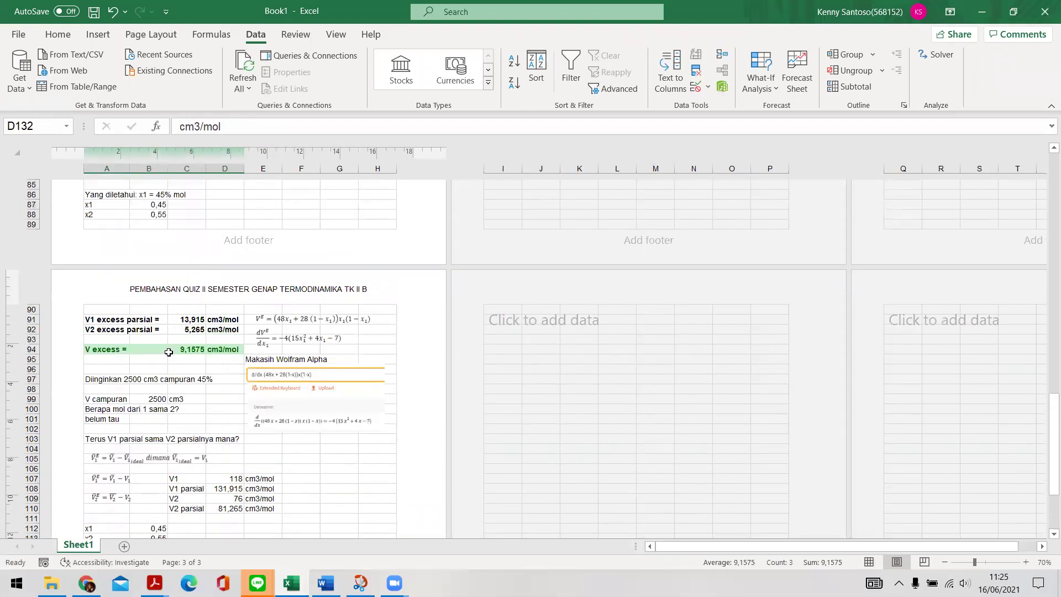
{"action": "left_click_drag", "start_coordinate": [217, 348], "coordinate": [104, 351]}
- Review problem 3's solution again from the partial excess equations down to the final V excess rows
{"action": "scroll", "coordinate": [193, 331], "scroll_direction": "up", "scroll_amount": 3}
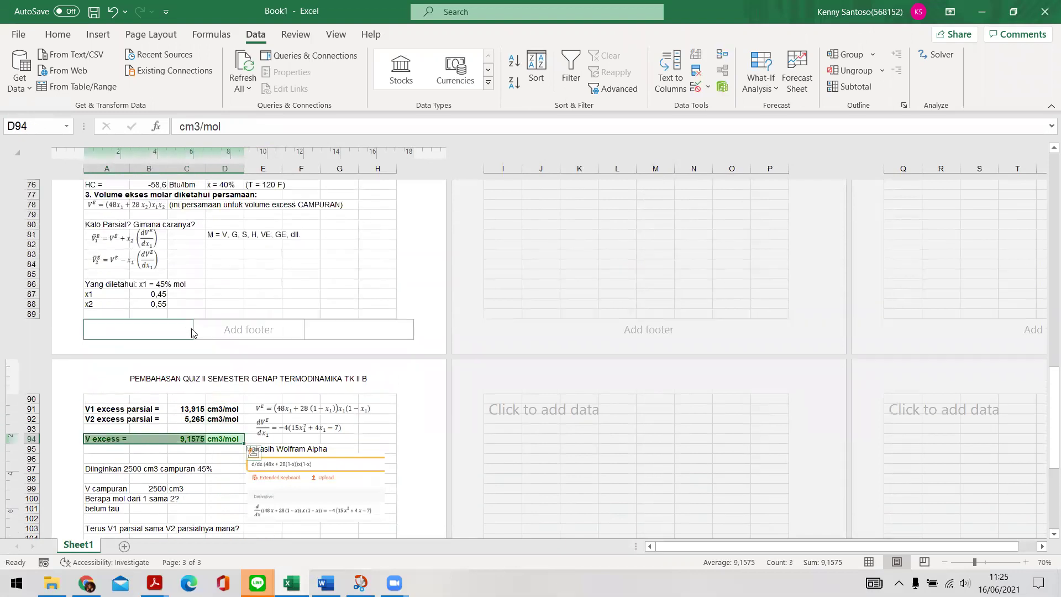
{"action": "scroll", "coordinate": [193, 332], "scroll_direction": "down", "scroll_amount": 2}
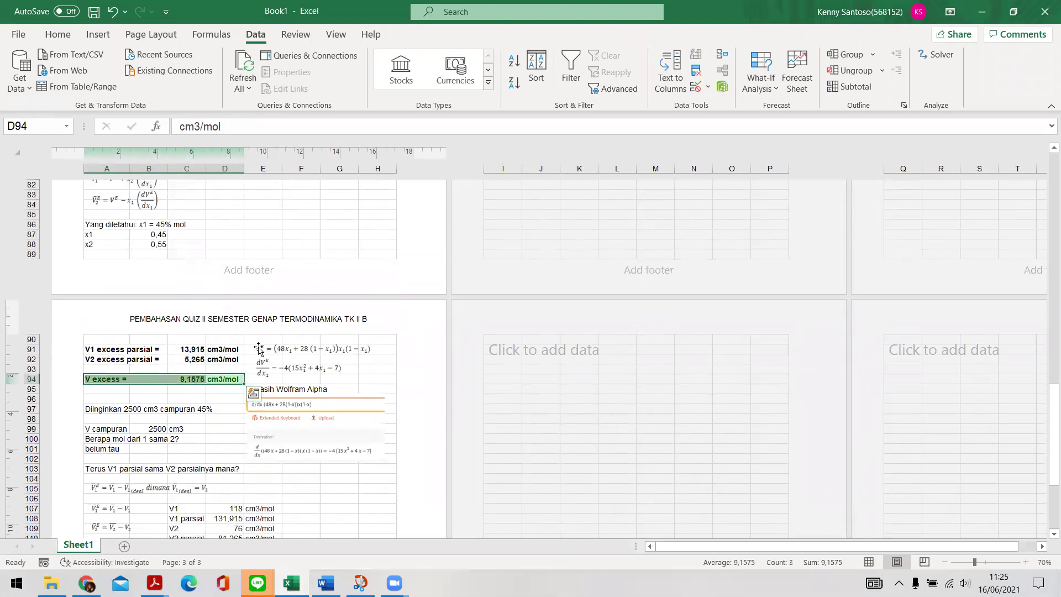
{"action": "scroll", "coordinate": [213, 359], "scroll_direction": "down", "scroll_amount": 6}
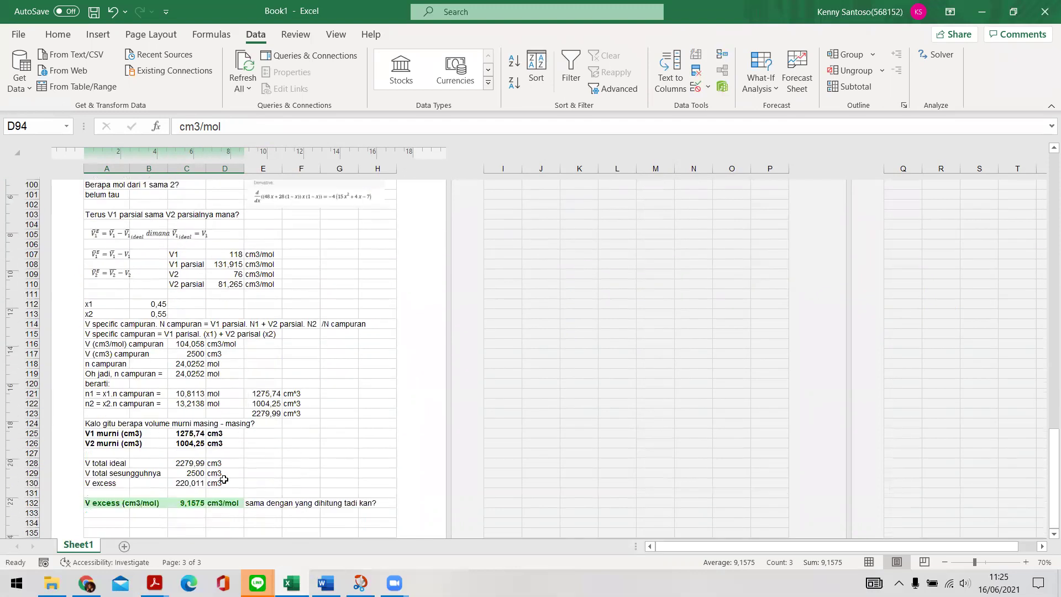
{"action": "left_click", "coordinate": [257, 462]}
{"action": "scroll", "coordinate": [182, 431], "scroll_direction": "up", "scroll_amount": 6}
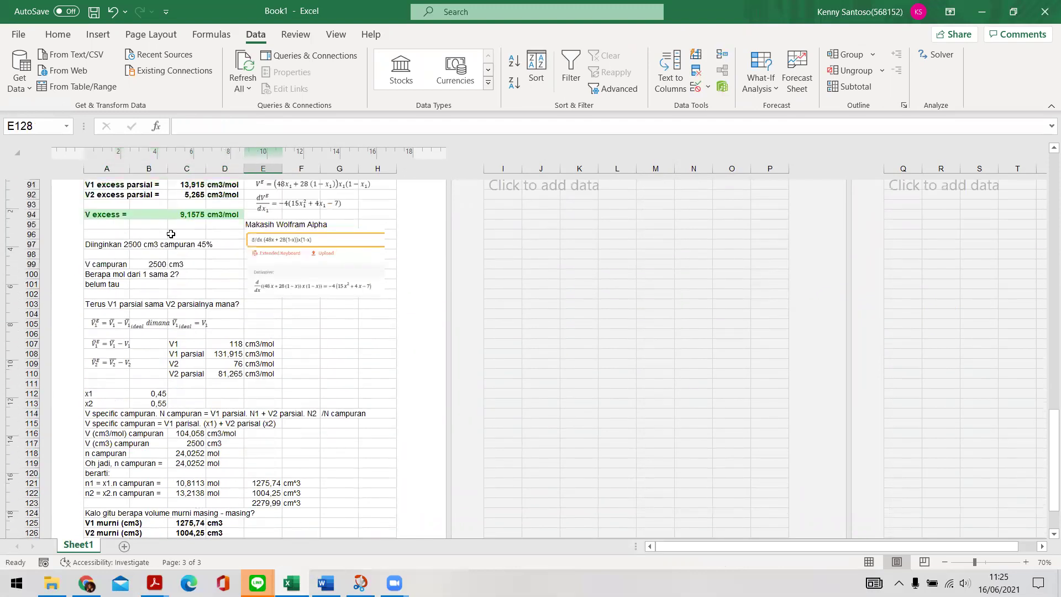
{"action": "scroll", "coordinate": [133, 266], "scroll_direction": "down", "scroll_amount": 7}
{"action": "scroll", "coordinate": [129, 288], "scroll_direction": "down", "scroll_amount": 1}
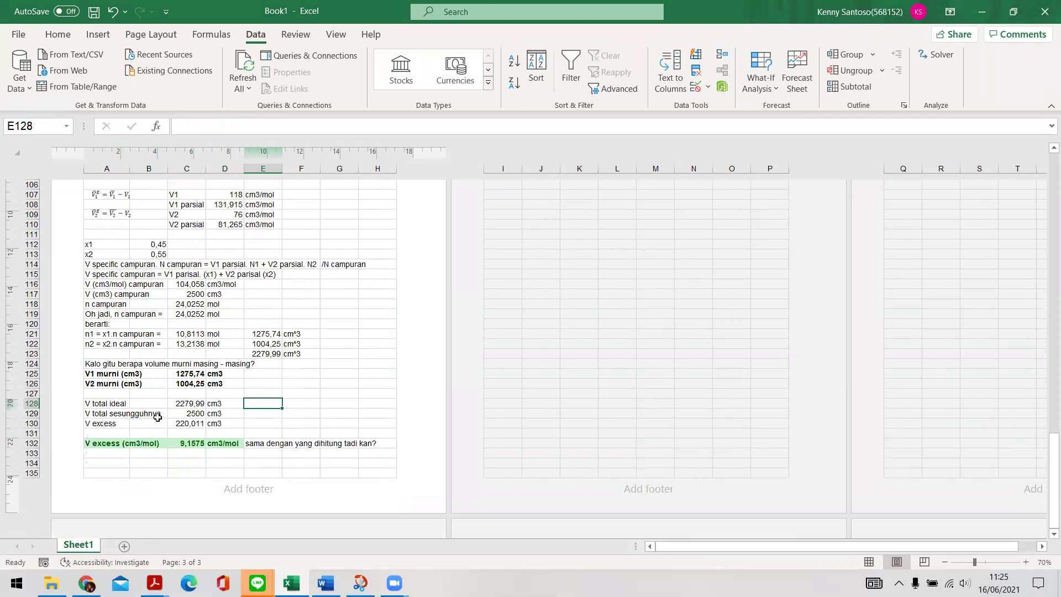
- Zoom back to 100% and highlight the V1 and V2 murni rows and both V excess results in rows 130 and 132
{"action": "scroll", "coordinate": [157, 415], "scroll_direction": "up", "scroll_amount": 2}
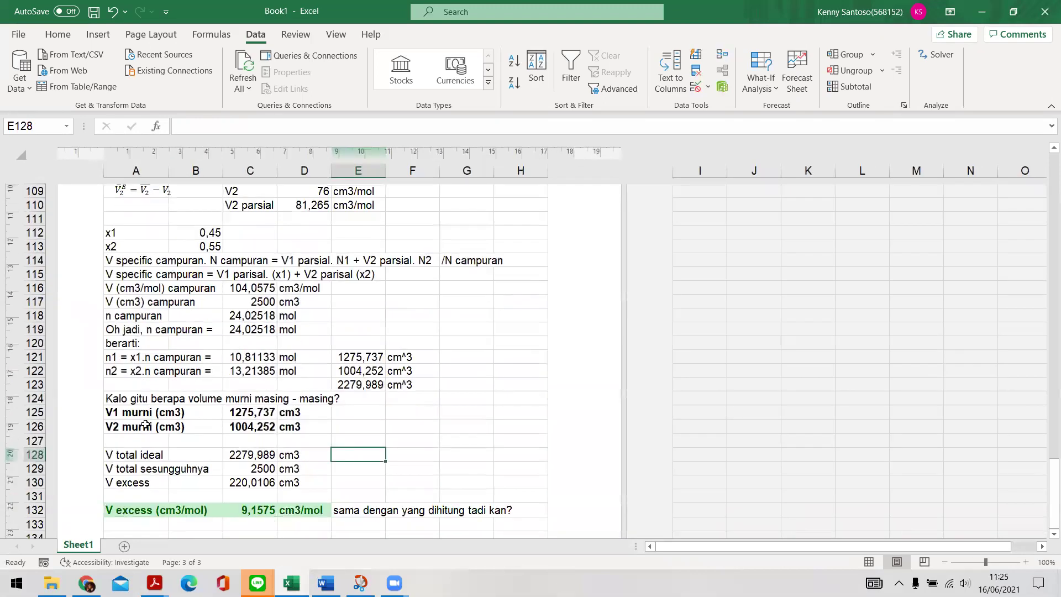
{"action": "left_click_drag", "start_coordinate": [139, 415], "coordinate": [320, 430]}
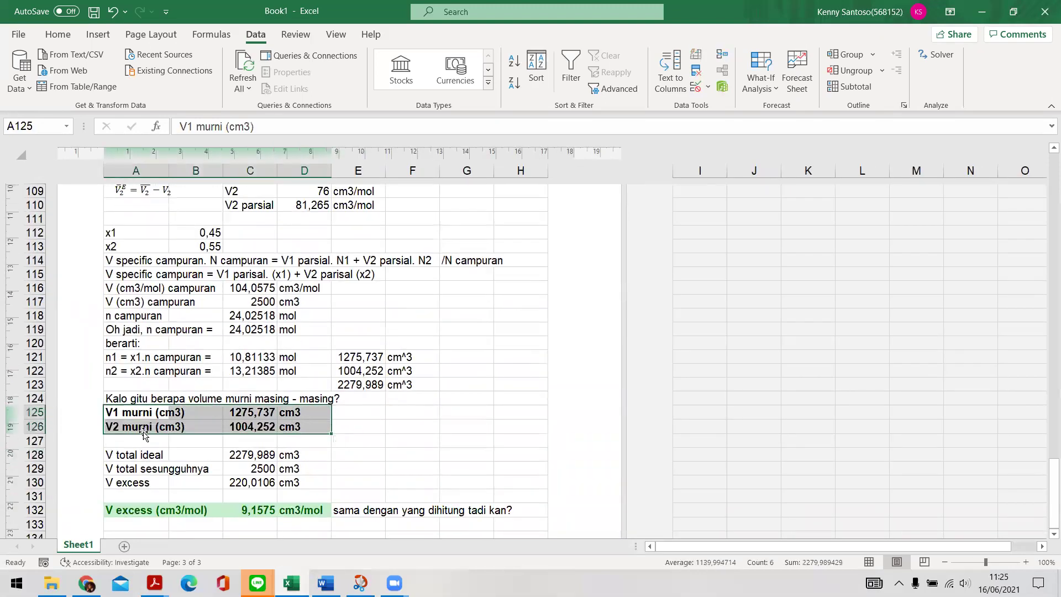
{"action": "left_click_drag", "start_coordinate": [130, 415], "coordinate": [326, 424]}
{"action": "left_click_drag", "start_coordinate": [129, 484], "coordinate": [313, 484]}
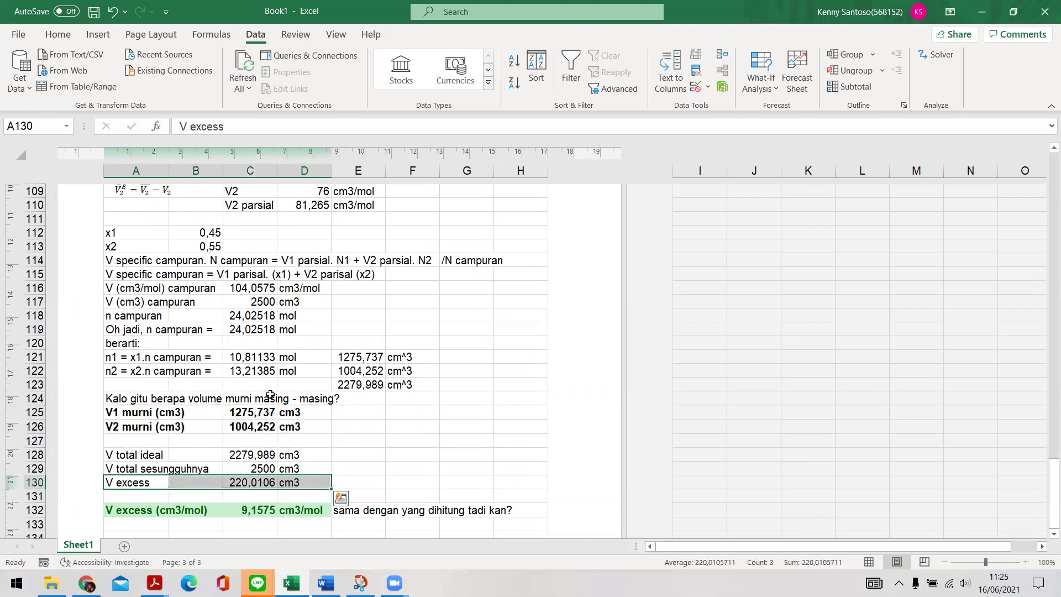
{"action": "left_click_drag", "start_coordinate": [149, 511], "coordinate": [297, 512]}
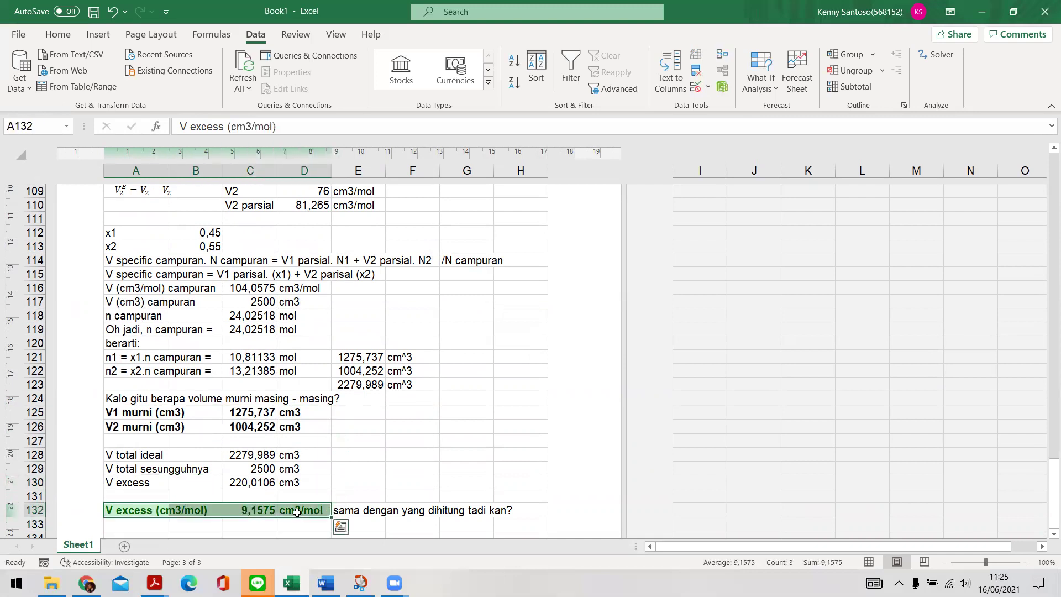
- Revisit the V excess result in row 94 and the mixture equation in row 78, and return to the sheet's beginning
{"action": "scroll", "coordinate": [301, 487], "scroll_direction": "up", "scroll_amount": 8}
{"action": "left_click_drag", "start_coordinate": [109, 418], "coordinate": [312, 421]}
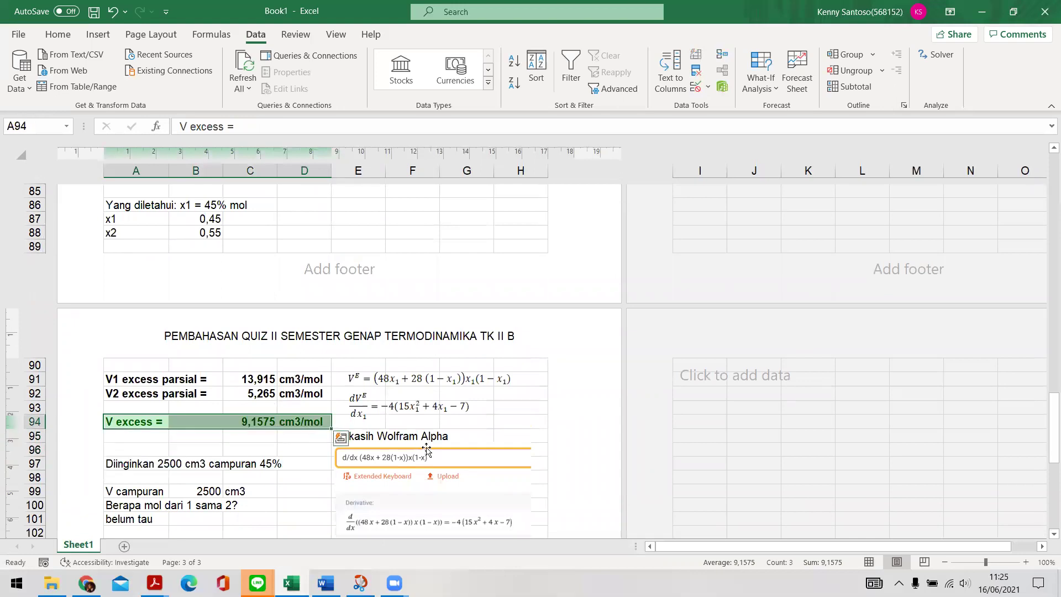
{"action": "scroll", "coordinate": [412, 414], "scroll_direction": "up", "scroll_amount": 5}
{"action": "left_click", "coordinate": [149, 300]}
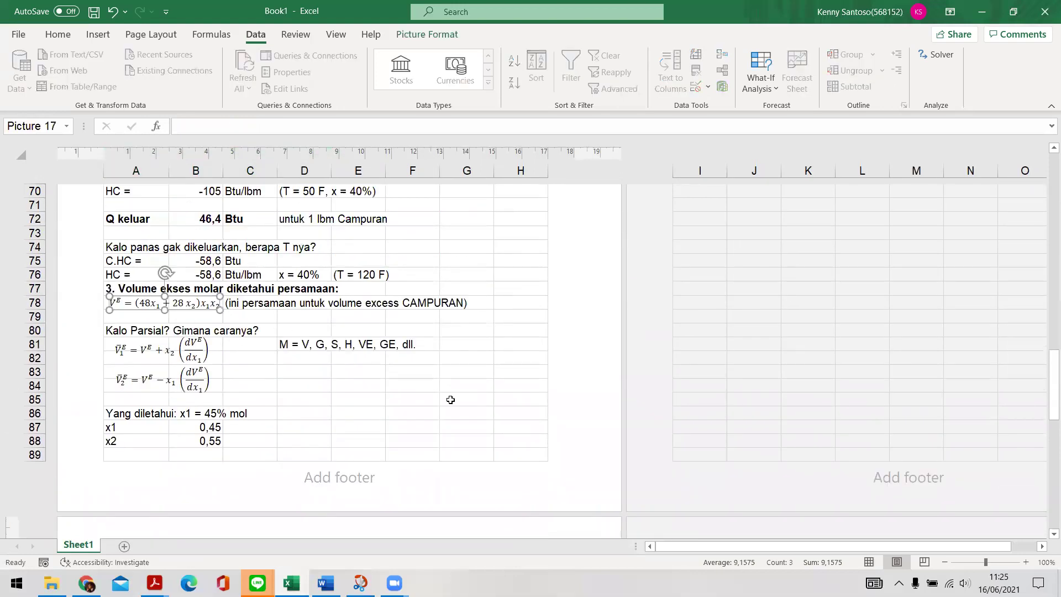
{"action": "left_click", "coordinate": [467, 403]}
{"action": "scroll", "coordinate": [489, 362], "scroll_direction": "up", "scroll_amount": 10}
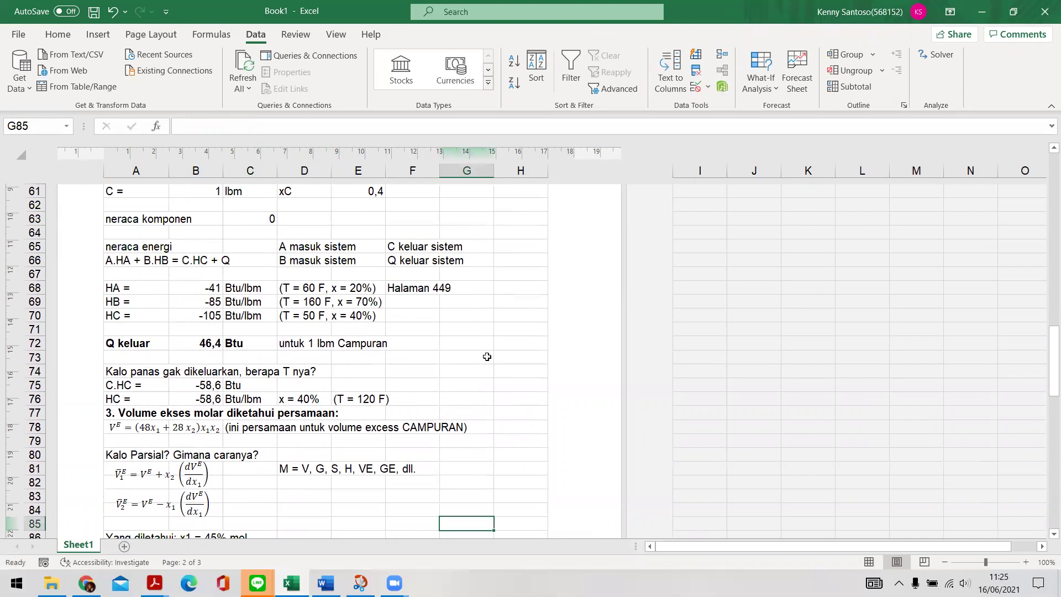
{"action": "scroll", "coordinate": [489, 360], "scroll_direction": "up", "scroll_amount": 10}
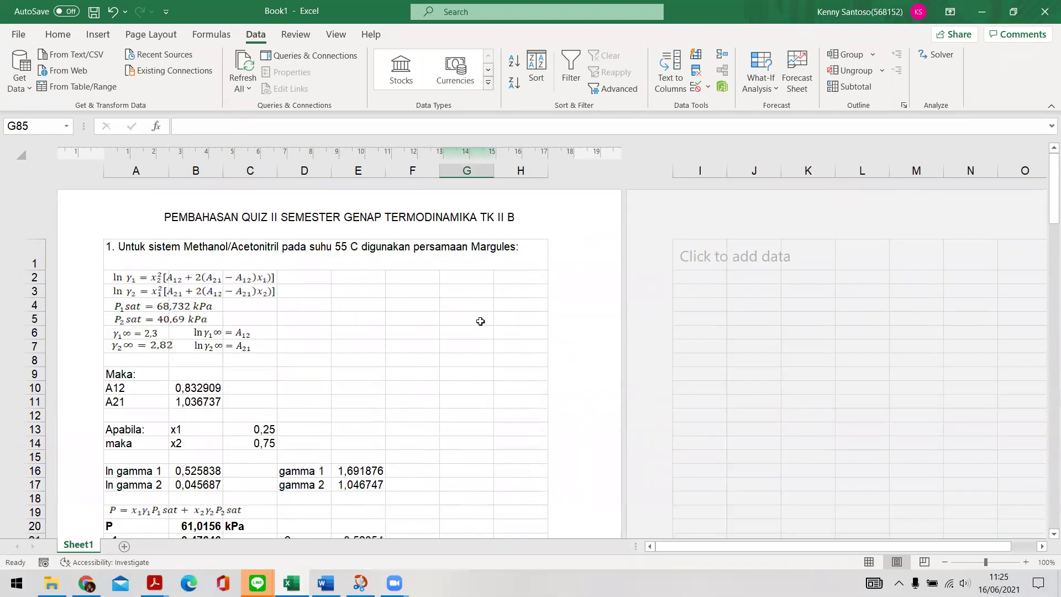
- Enter the note "VLE = Fungsinya untuk Distilasi" in cell I2, beside problem 1
{"action": "scroll", "coordinate": [319, 388], "scroll_direction": "down", "scroll_amount": 3}
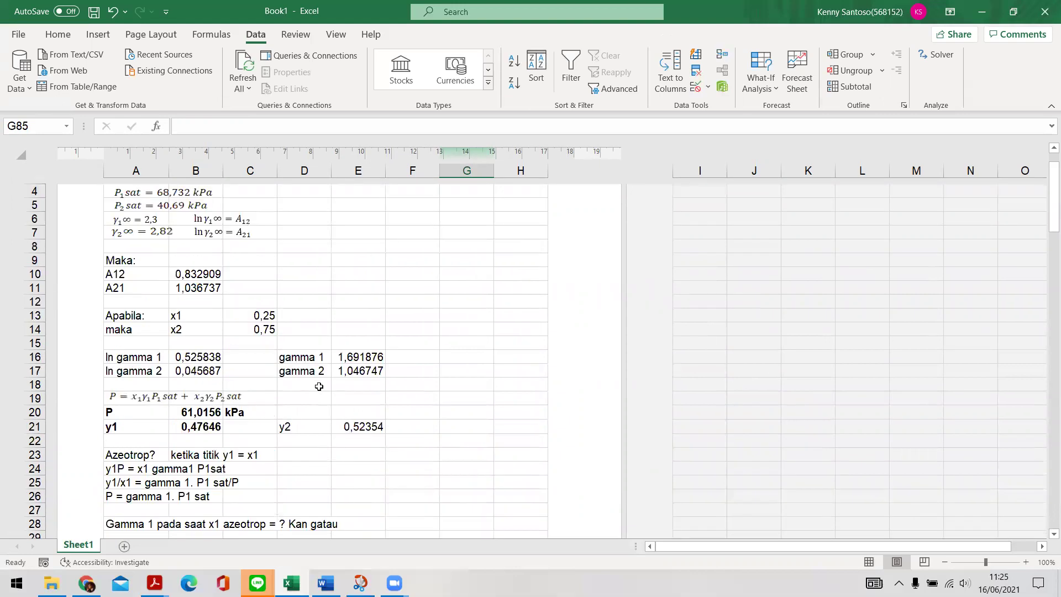
{"action": "scroll", "coordinate": [319, 386], "scroll_direction": "down", "scroll_amount": 10}
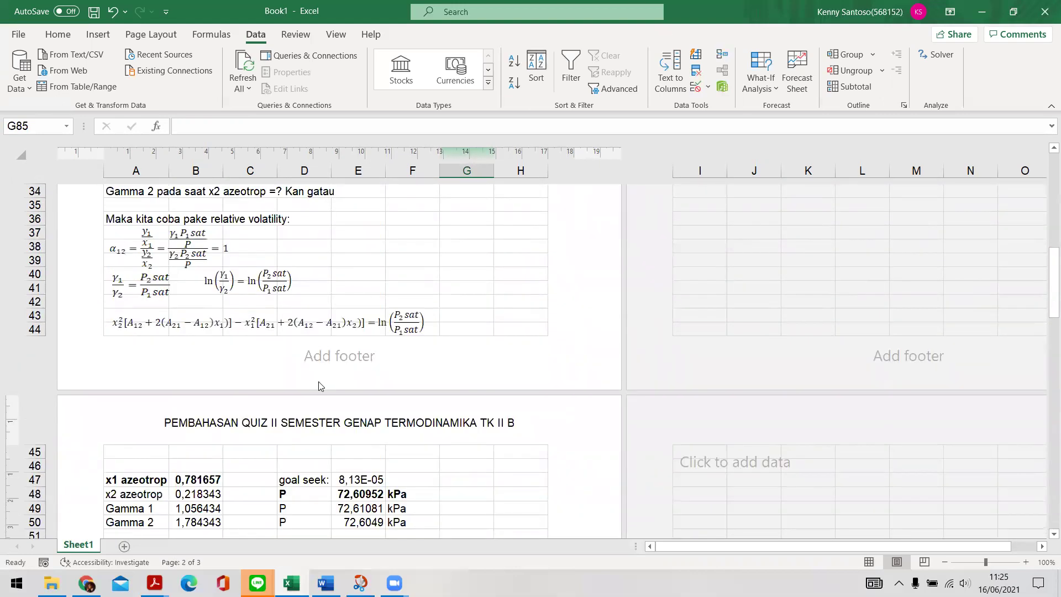
{"action": "scroll", "coordinate": [319, 387], "scroll_direction": "up", "scroll_amount": 12}
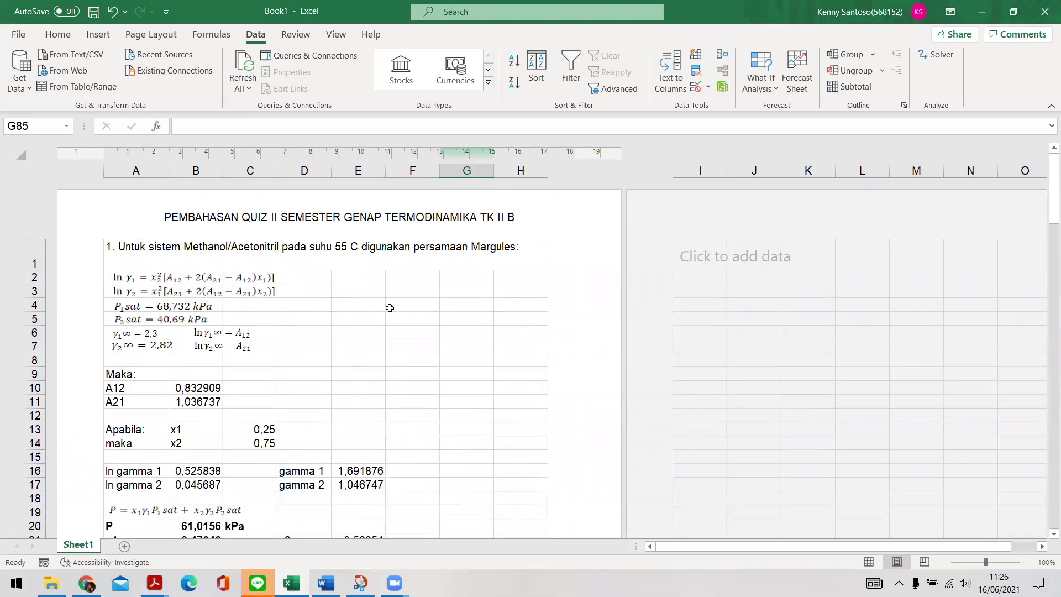
{"action": "left_click", "coordinate": [375, 283]}
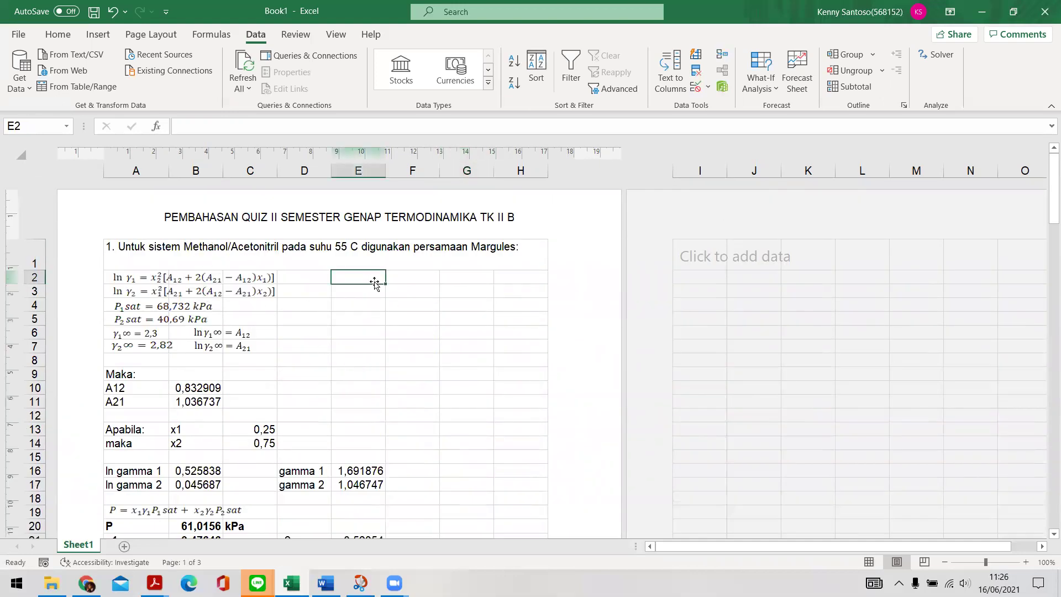
{"action": "left_click", "coordinate": [702, 276]}
{"action": "type", "text": "VLE "}
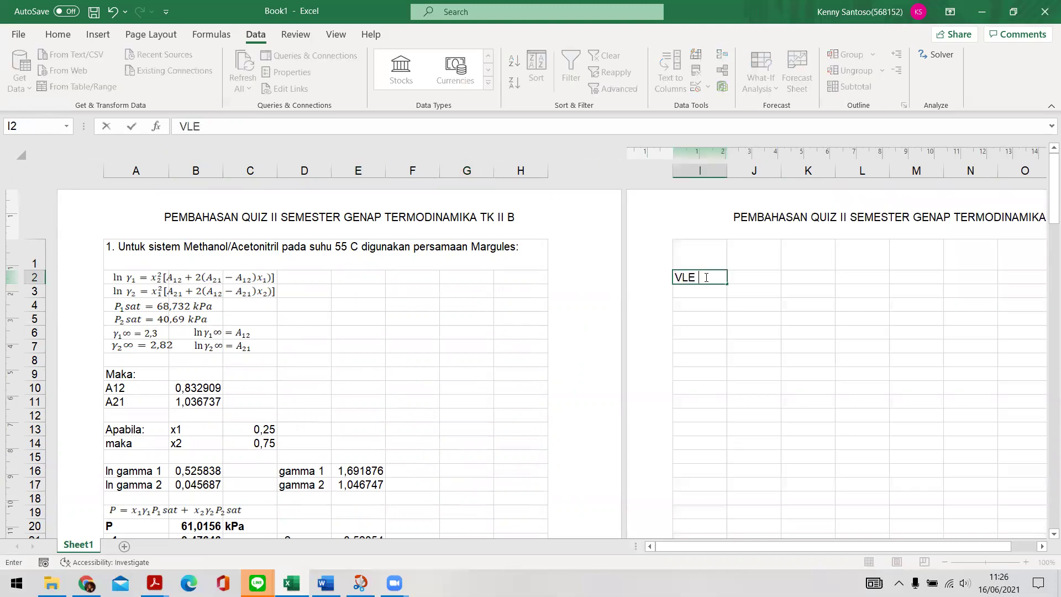
{"action": "type", "text": "= Fungsinya untuk Distilasi"}
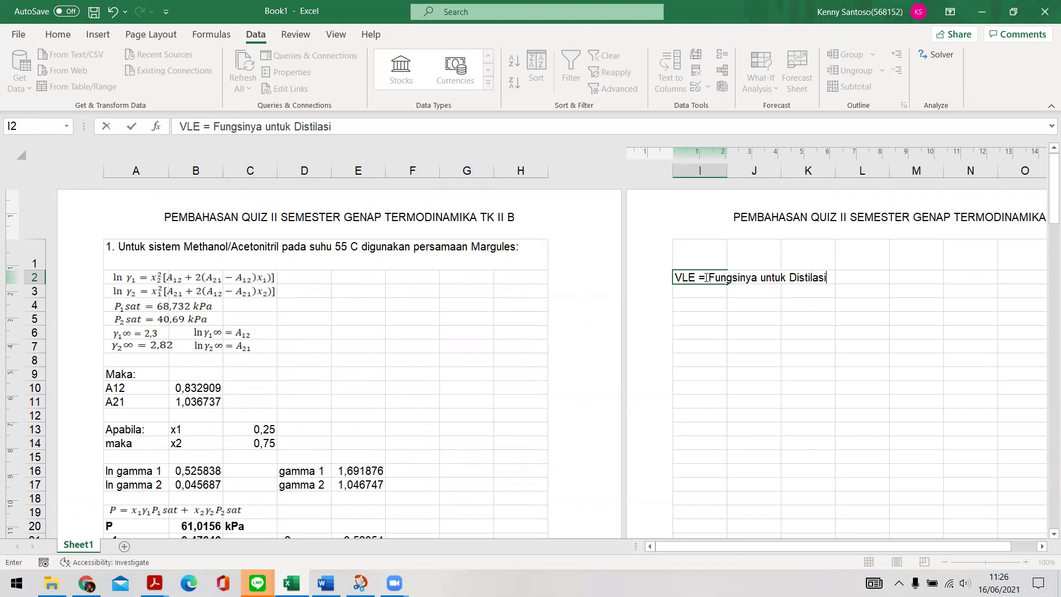
{"action": "key", "text": "Return"}
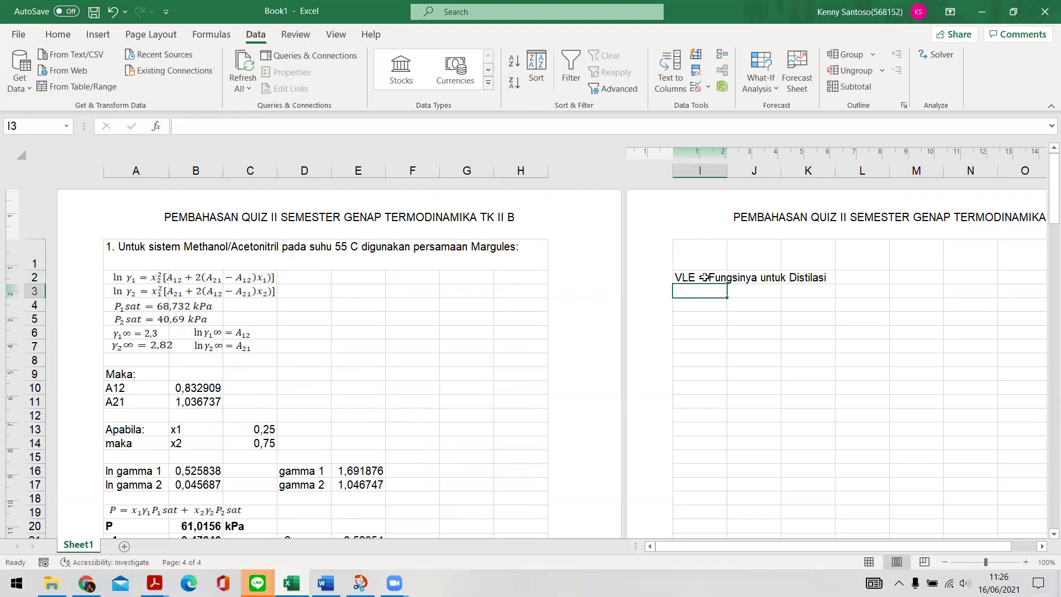
- Add the note "Gas Liquid Equilbrium = Hukum Henry --> fungsinya untuk Absorbsi" in cell I3
{"action": "type", "text": "gas"}
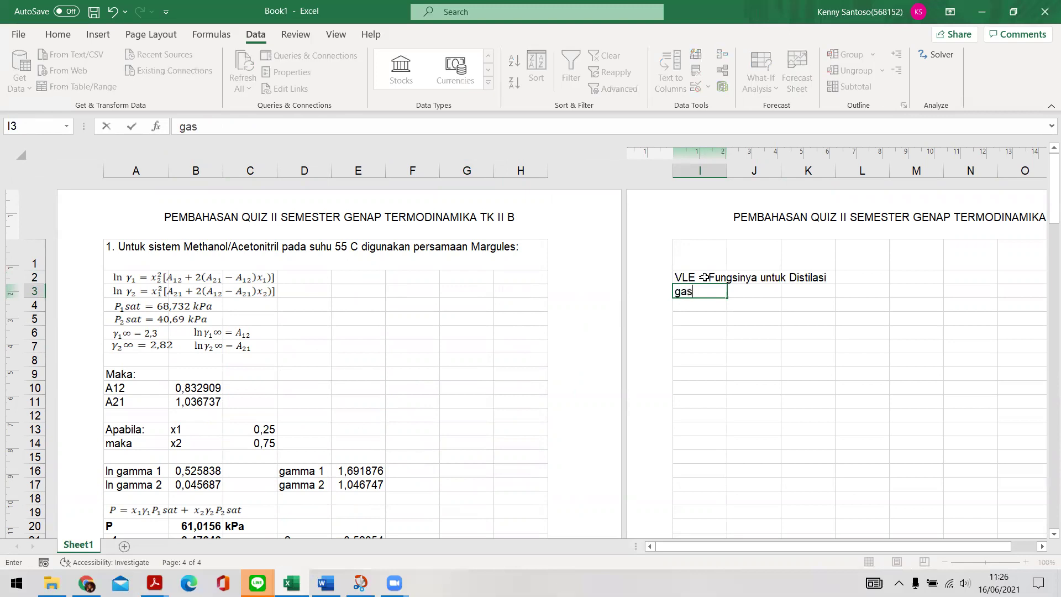
{"action": "key", "text": "BackSpace"}
{"action": "key", "text": "BackSpace"}
{"action": "type", "text": "Gas Liquid Equilbrium ="}
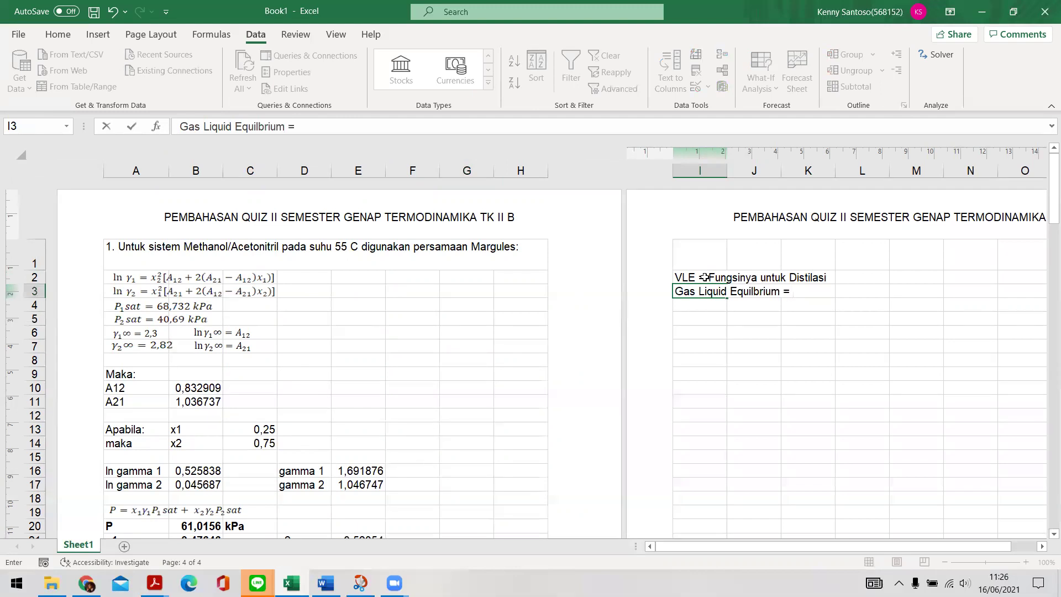
{"action": "type", "text": " Hukum Henry"}
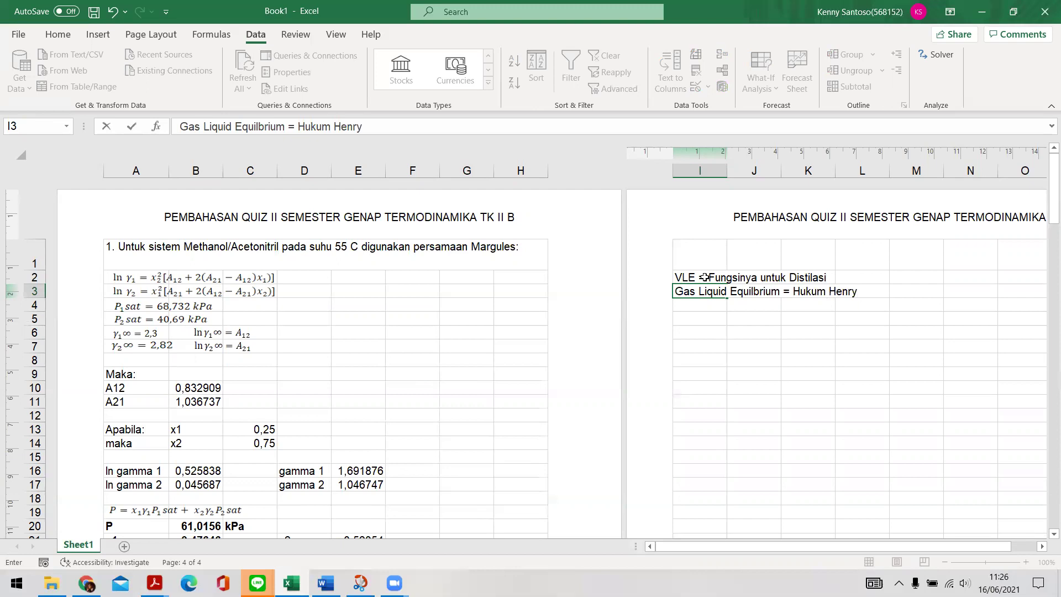
{"action": "type", "text": "--> fungsinya untuk Absorbsi"}
{"action": "key", "text": "Return"}
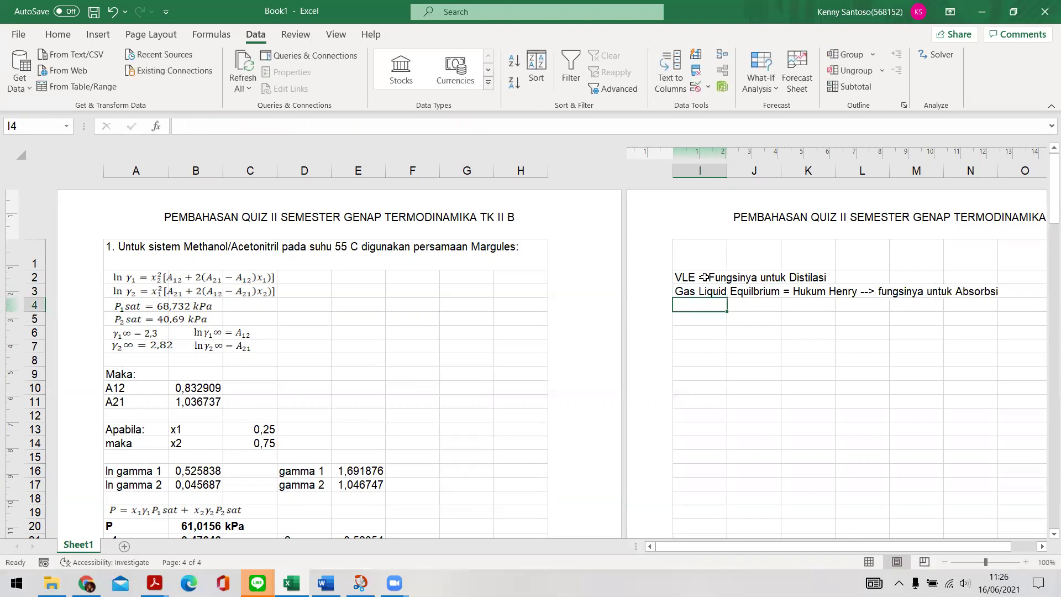
- Add the note "Liquid Liquid Equilbrium = Liquid Liquid Extraction" in cell I4
{"action": "left_click", "coordinate": [698, 277]}
{"action": "left_click", "coordinate": [686, 292]}
{"action": "left_click", "coordinate": [687, 307]}
{"action": "type", "text": "Liquid Liquid E"}
{"action": "type", "text": "qui"}
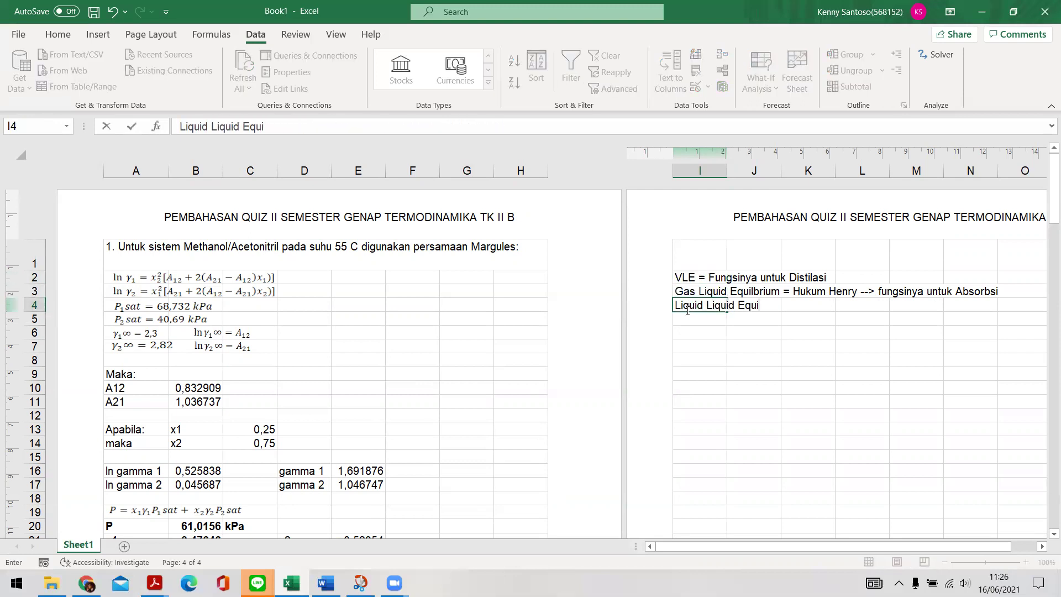
{"action": "type", "text": "lbrium = Liquid Liquid Extraction"}
{"action": "key", "text": "Return"}
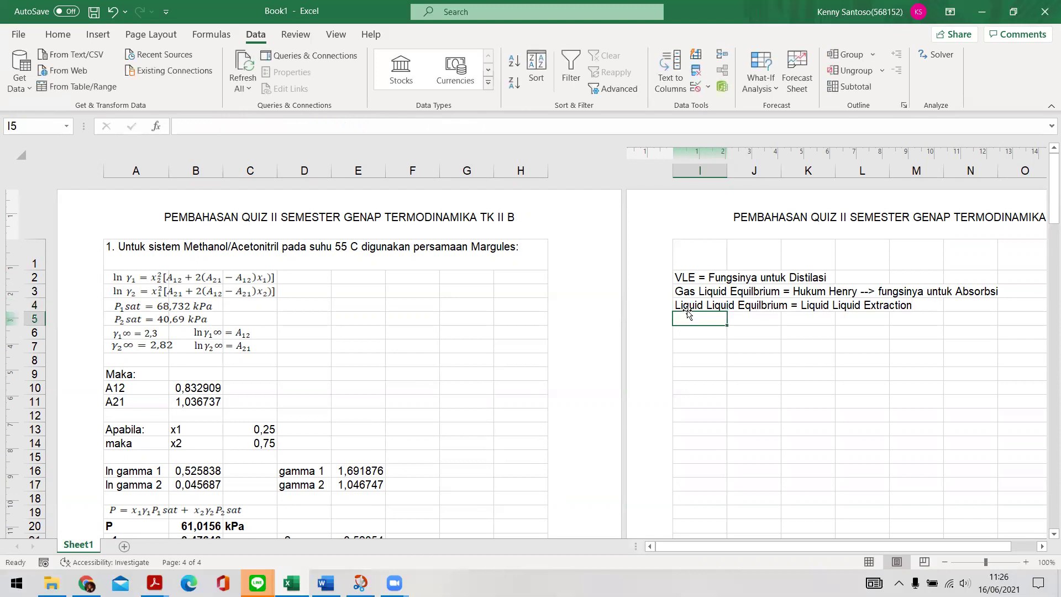
- Add the note "Solid Liquid Equilbrium = Leaching" in cell I5
{"action": "type", "text": "So"}
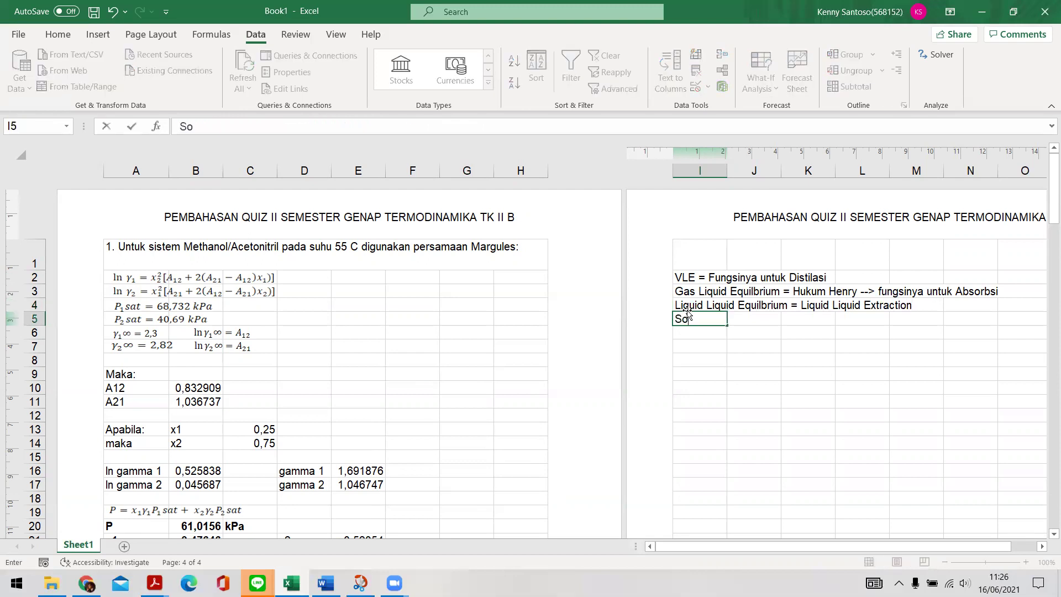
{"action": "type", "text": "lid Liquid Equilb"}
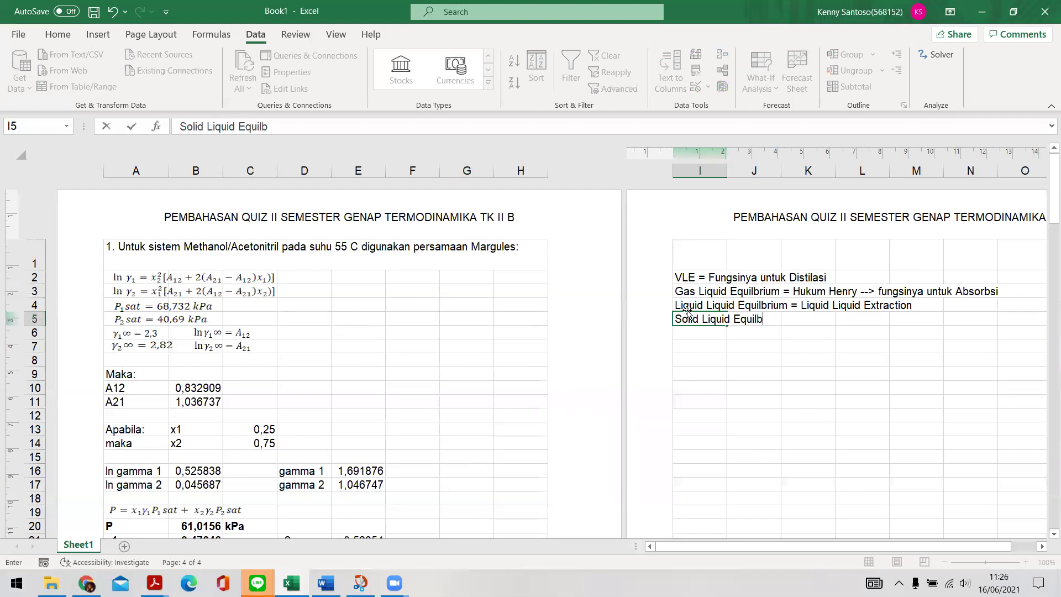
{"action": "type", "text": "rium = Leaching"}
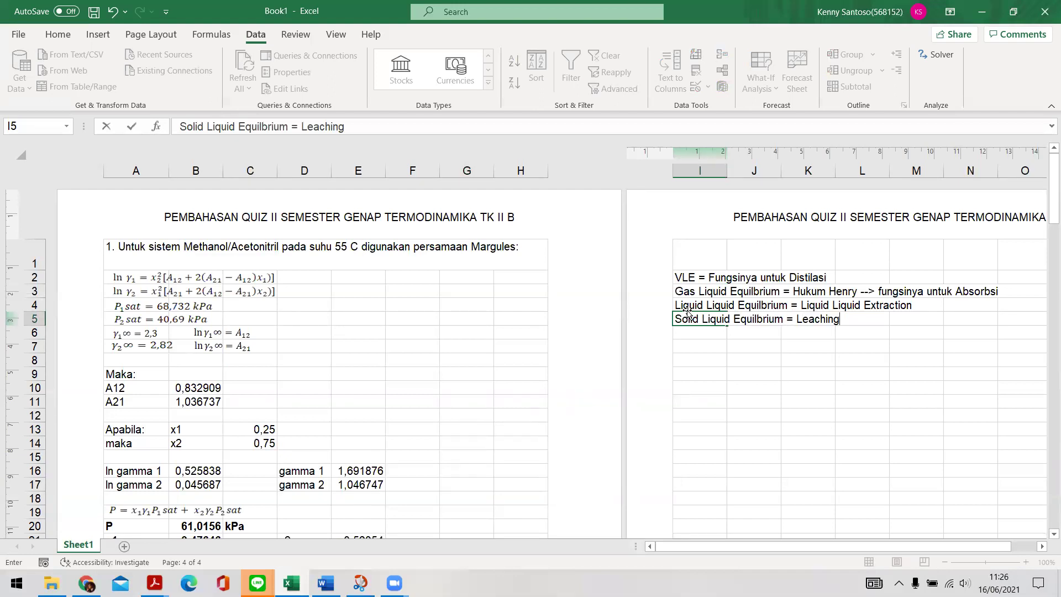
{"action": "key", "text": "Return"}
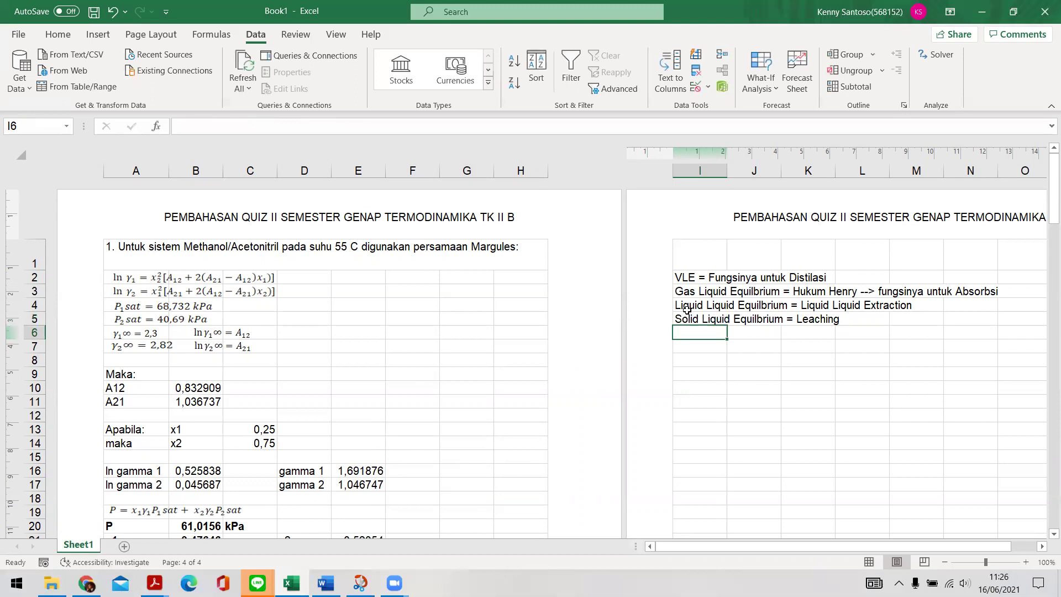
- Add "VLLE" in cell I6 as the last equilibrium type, without any description of its function
{"action": "type", "text": "VLEE"}
{"action": "key", "text": "BackSpace"}
{"action": "key", "text": "BackSpace"}
{"action": "type", "text": "LE = fungsinya untuk"}
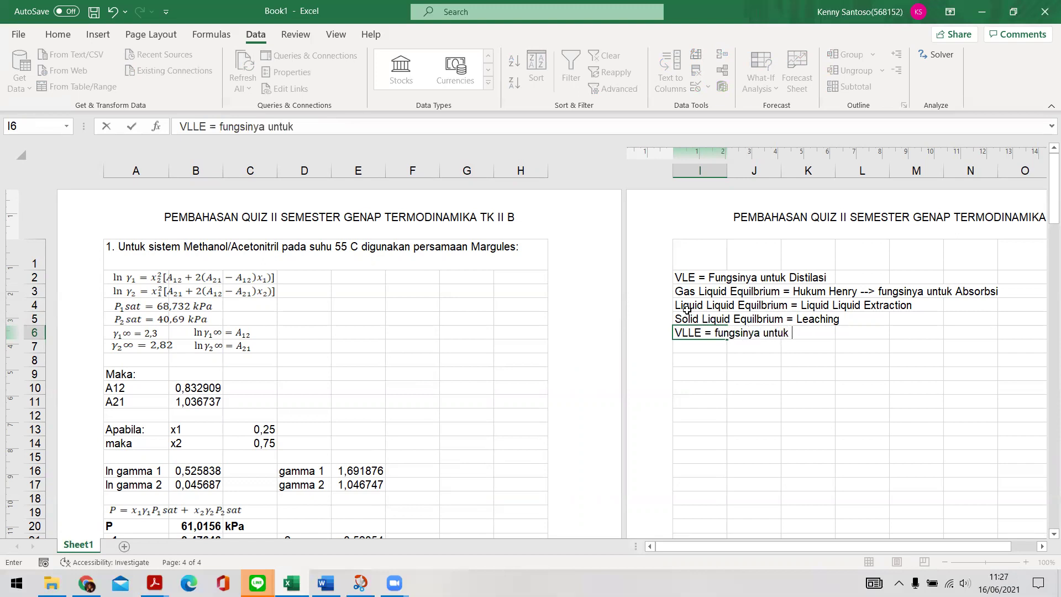
{"action": "type", "text": " professor kwd"}
{"action": "key", "text": "BackSpace"}
{"action": "key", "text": "BackSpace"}
{"action": "key", "text": "BackSpace"}
{"action": "key", "text": "BackSpace"}
{"action": "key", "text": "BackSpace"}
{"action": "key", "text": "BackSpace"}
{"action": "key", "text": "BackSpace"}
{"action": "key", "text": "BackSpace"}
{"action": "key", "text": "BackSpace"}
{"action": "key", "text": "BackSpace"}
{"action": "key", "text": "BackSpace"}
{"action": "key", "text": "BackSpace"}
{"action": "key", "text": "BackSpace"}
{"action": "key", "text": "BackSpace"}
{"action": "key", "text": "BackSpace"}
{"action": "key", "text": "BackSpace"}
{"action": "key", "text": "BackSpace"}
{"action": "key", "text": "BackSpace"}
{"action": "key", "text": "BackSpace"}
{"action": "key", "text": "BackSpace"}
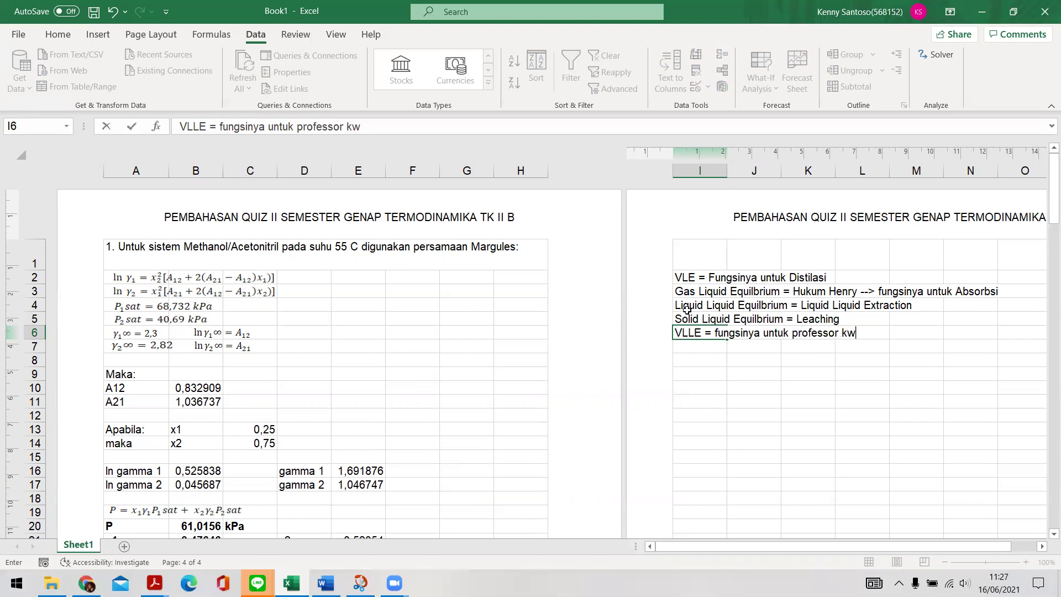
{"action": "key", "text": "BackSpace"}
{"action": "key", "text": "BackSpace"}
{"action": "key", "text": "BackSpace"}
{"action": "key", "text": "BackSpace"}
{"action": "key", "text": "BackSpace"}
{"action": "key", "text": "BackSpace"}
{"action": "key", "text": "BackSpace"}
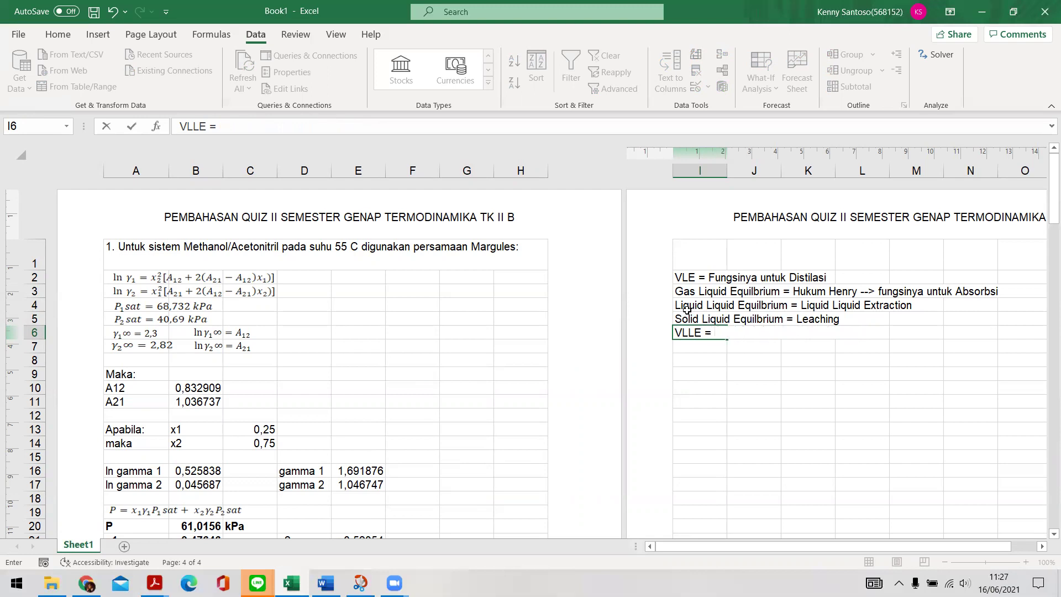
{"action": "key", "text": "BackSpace"}
{"action": "key", "text": "BackSpace"}
- Enter the heading "OTK 3" in cell I1 above the equilibrium notes
{"action": "left_click", "coordinate": [686, 259]}
{"action": "type", "text": "OTK 3"}
{"action": "left_click", "coordinate": [862, 388]}
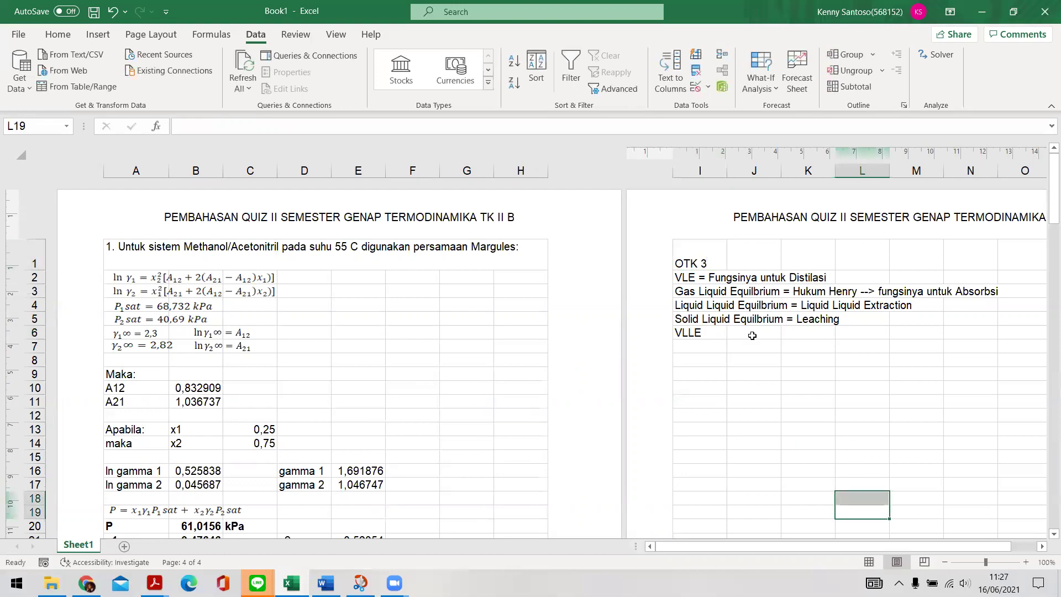
{"action": "left_click", "coordinate": [754, 373]}
- Point out the VLE, gas-liquid, liquid-liquid and solid-liquid equilibrium notes in rows 2 to 5 one by one
{"action": "left_click", "coordinate": [697, 277]}
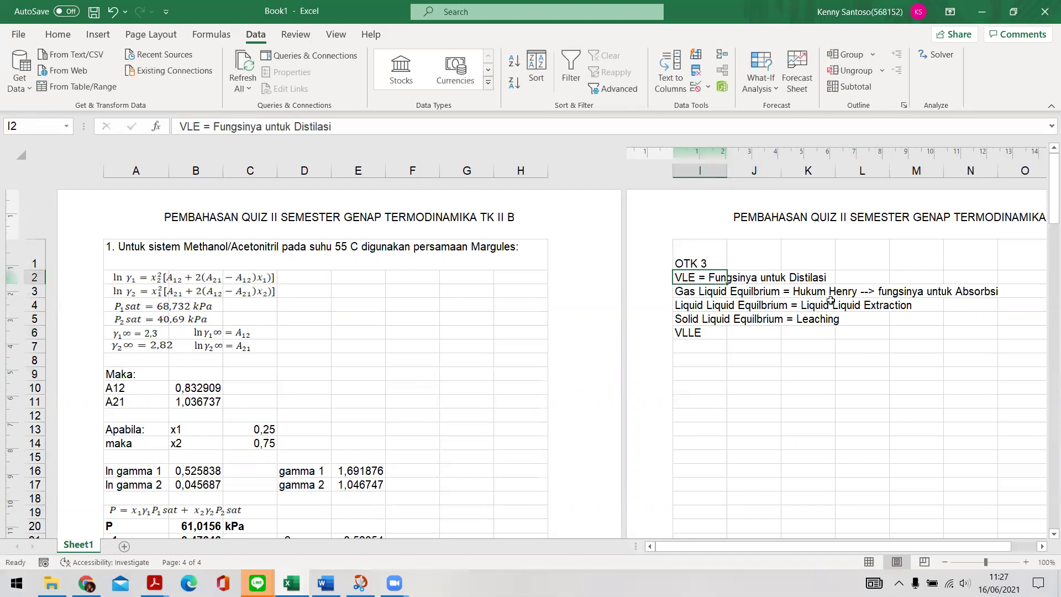
{"action": "left_click", "coordinate": [806, 296]}
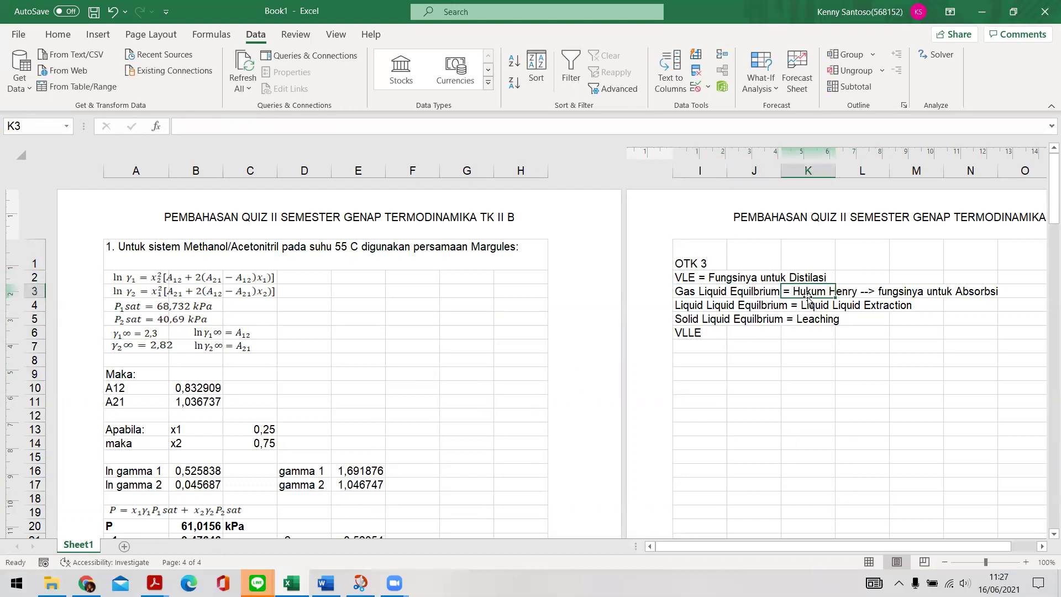
{"action": "left_click", "coordinate": [817, 304]}
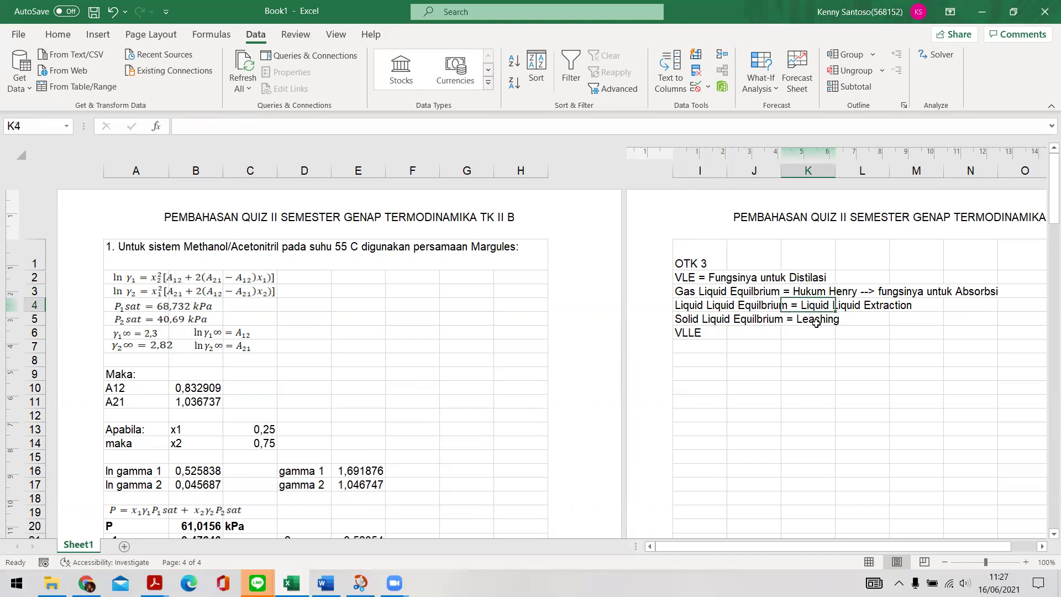
{"action": "left_click", "coordinate": [817, 321]}
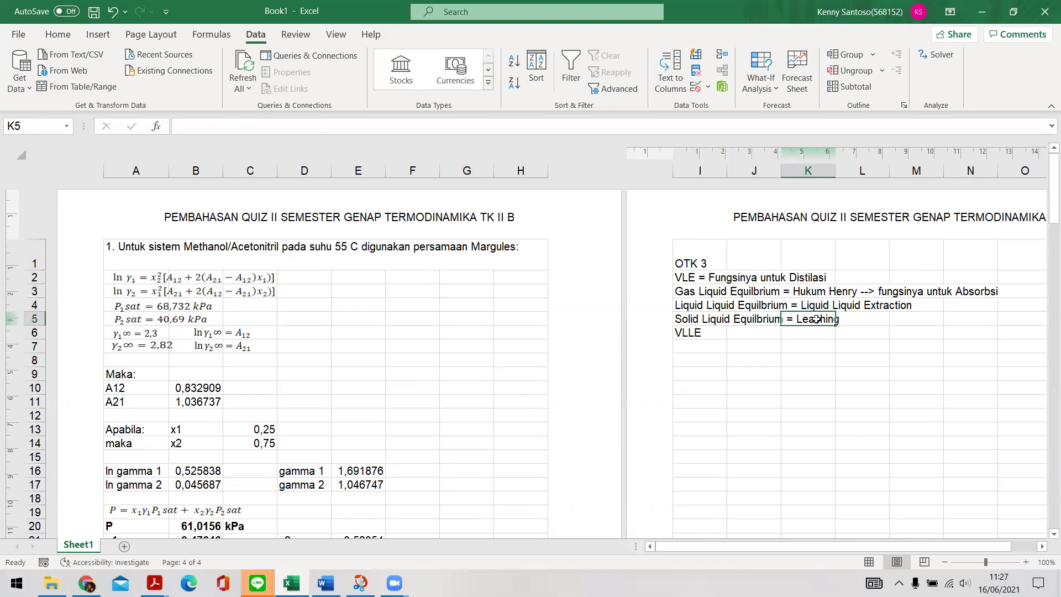
{"action": "left_click_drag", "start_coordinate": [700, 319], "coordinate": [772, 322]}
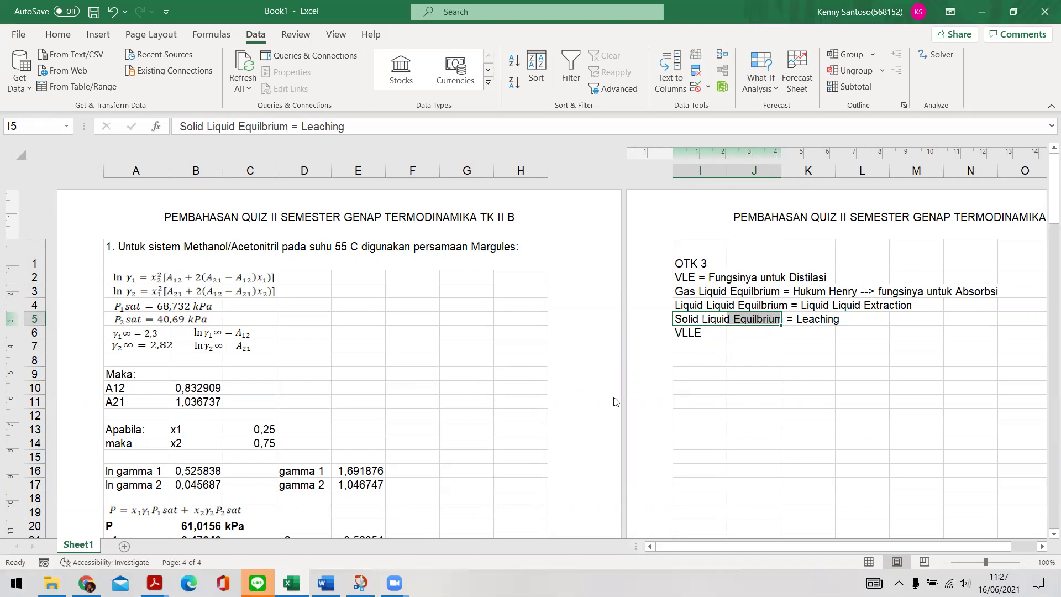